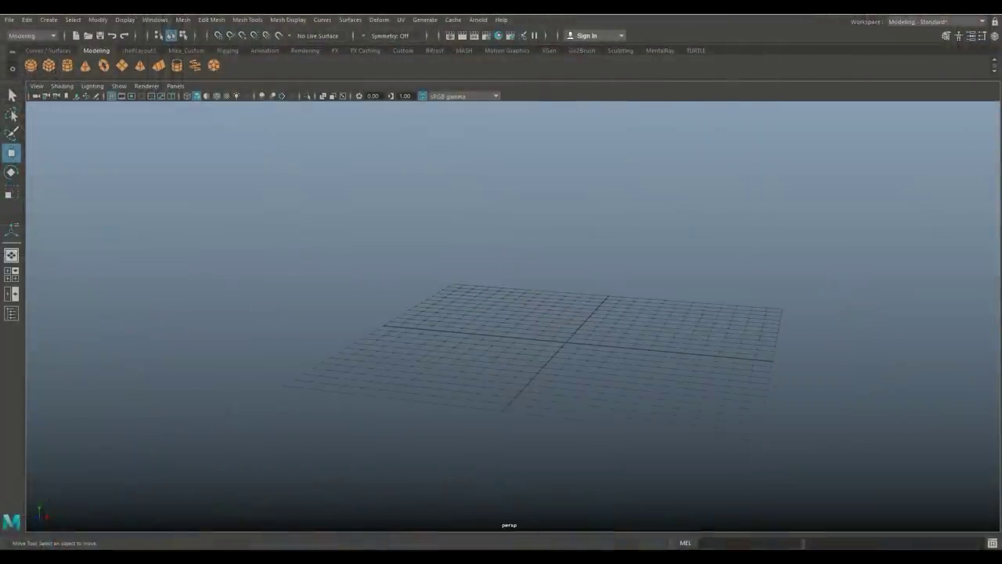
# Create a polygon cube with 21 width subdivisions.
pyautogui.keyDown('alt'); pyautogui.moveTo(548, 313); pyautogui.dragTo(458, 305); pyautogui.keyUp('alt')
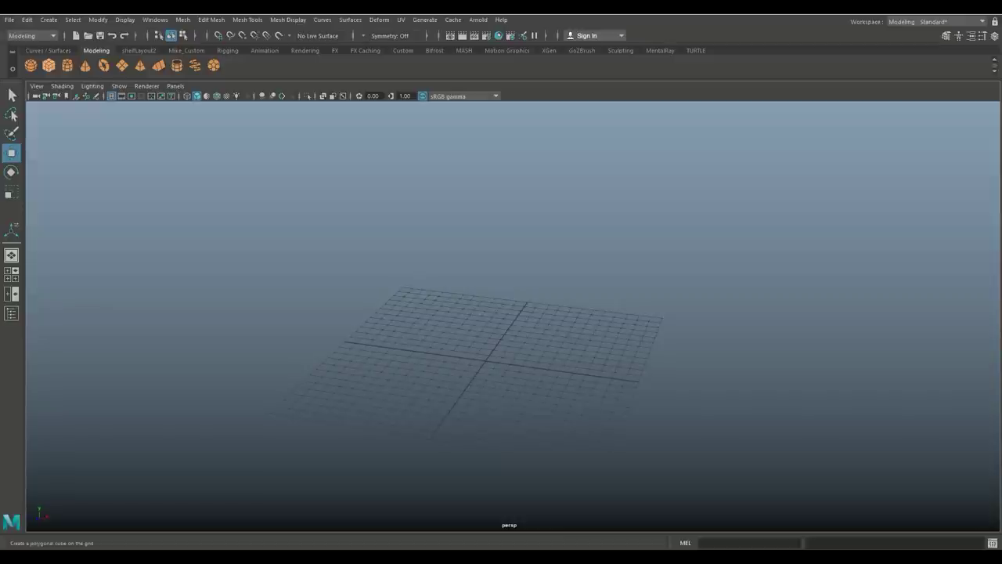
pyautogui.click(48, 65)
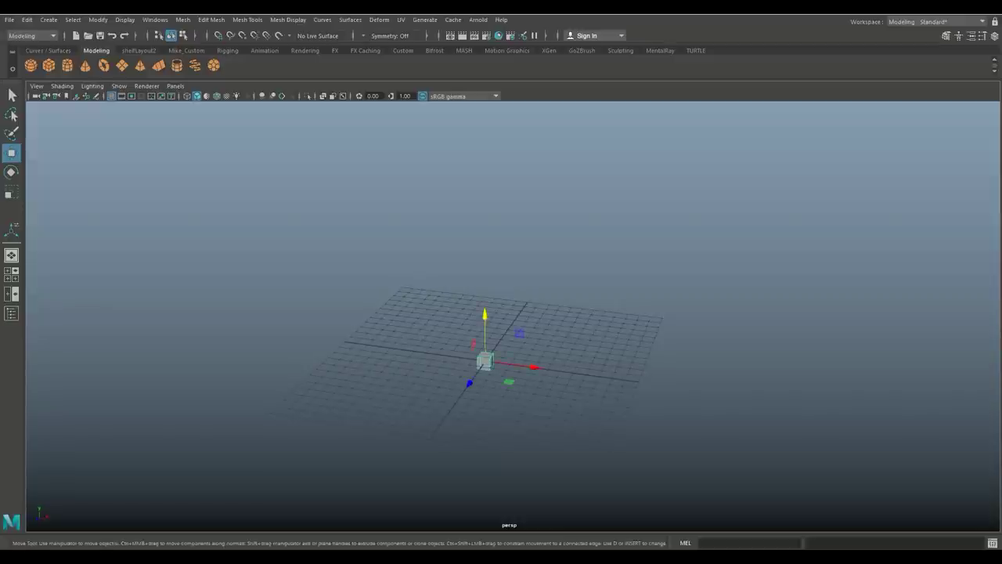
pyautogui.hotkey('ctrl', 'a')
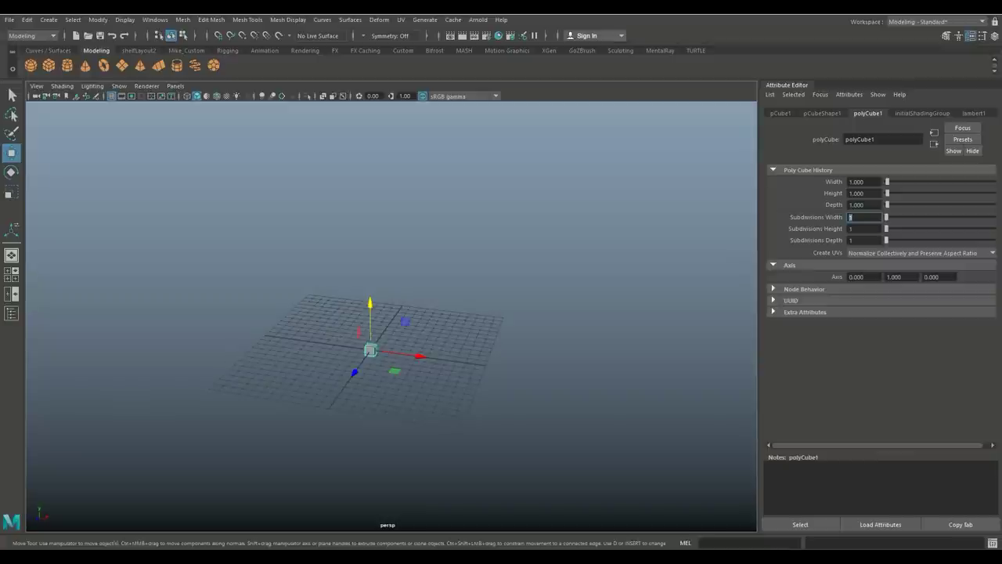
pyautogui.press('Return')
pyautogui.scroll(3, 392, 328)
# Scale the cube along X into a long, flat segmented bar.
pyautogui.keyDown('alt'); pyautogui.moveTo(392, 329); pyautogui.dragTo(532, 314); pyautogui.keyUp('alt')
pyautogui.press('r')
pyautogui.moveTo(410, 299); pyautogui.dragTo(501, 313)
pyautogui.keyDown('alt'); pyautogui.moveTo(391, 314); pyautogui.dragTo(453, 312); pyautogui.keyUp('alt')
pyautogui.scroll(-3, 438, 344)
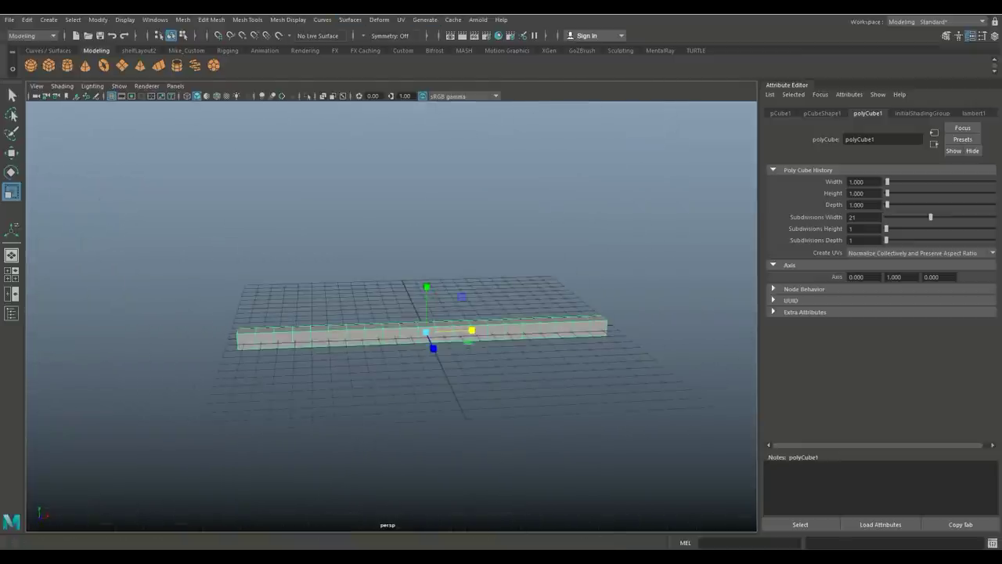
# Add a nonlinear bend deformer, align its handle with the bar, and raise Curvature to 24.124.
pyautogui.click(379, 19)
pyautogui.moveTo(438, 177)
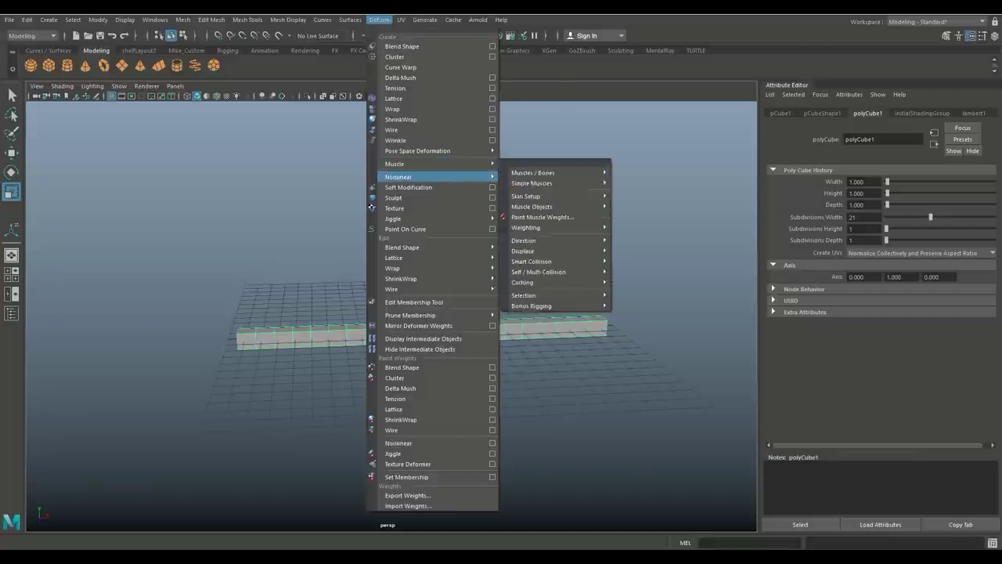
pyautogui.click(518, 186)
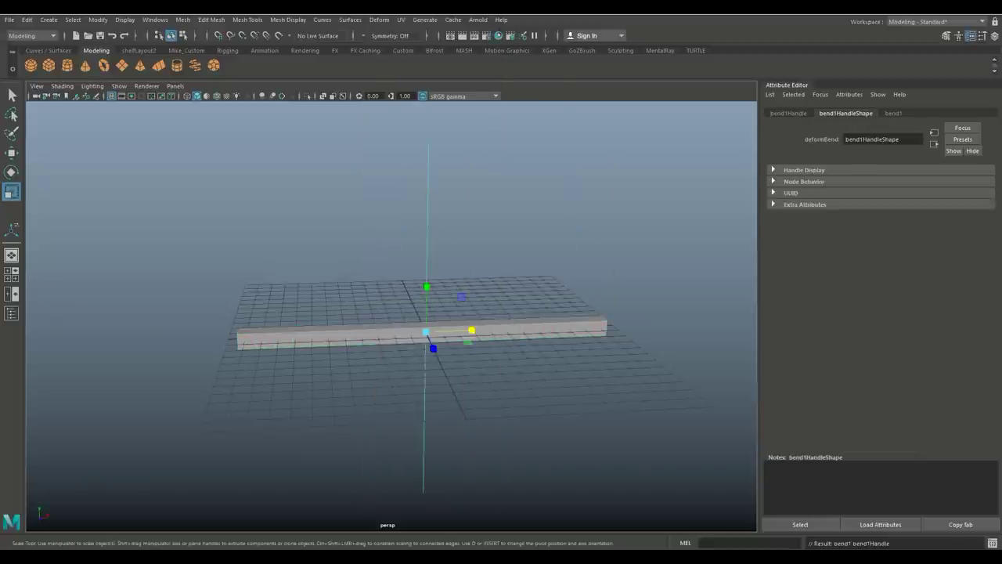
pyautogui.press('e')
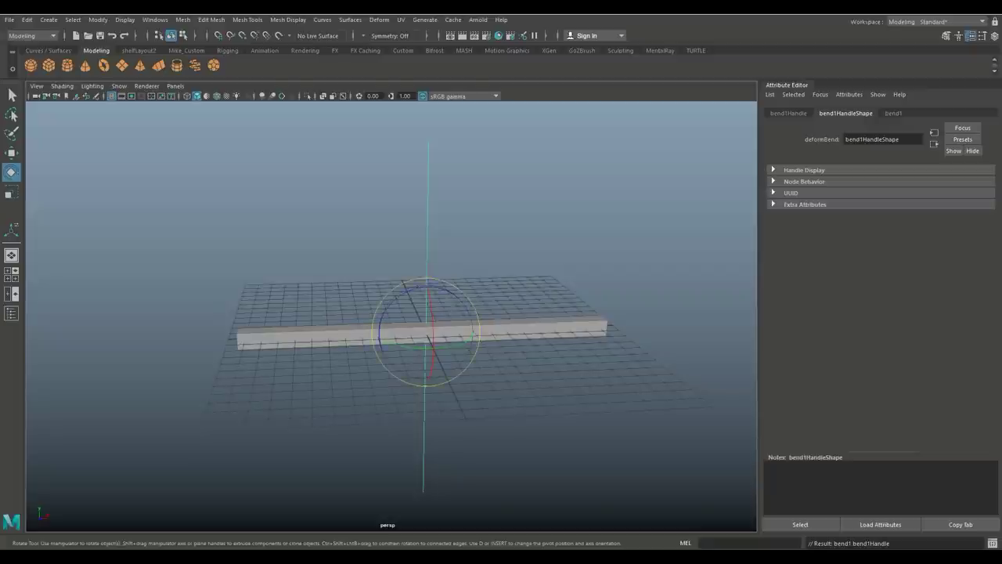
pyautogui.moveTo(454, 311); pyautogui.dragTo(470, 320)
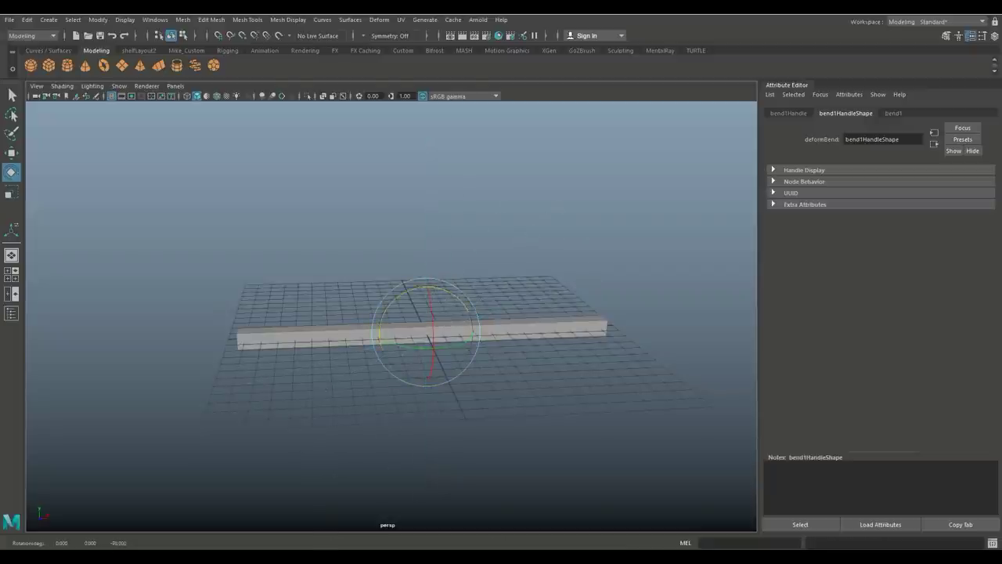
pyautogui.click(894, 113)
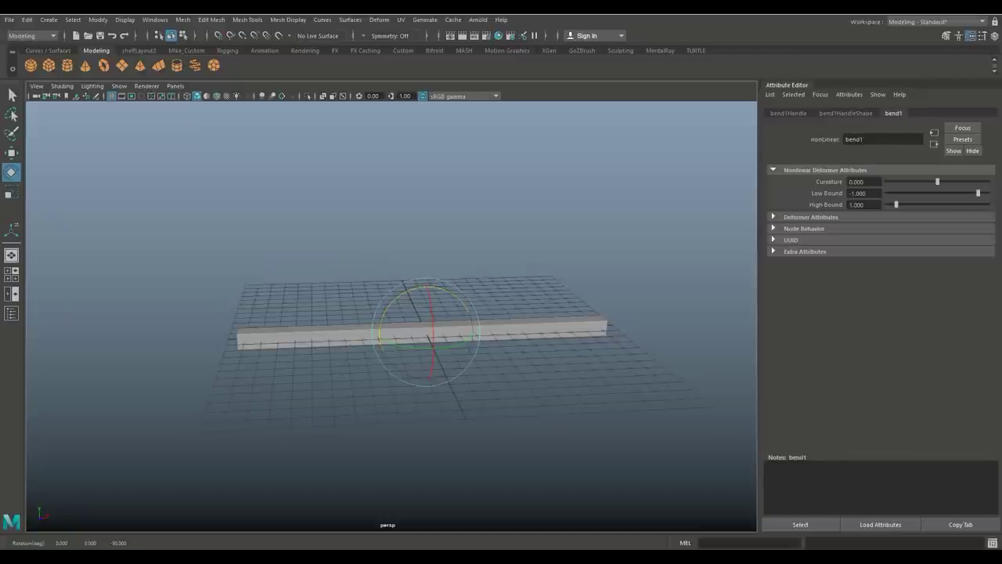
pyautogui.moveTo(937, 180); pyautogui.dragTo(945, 180)
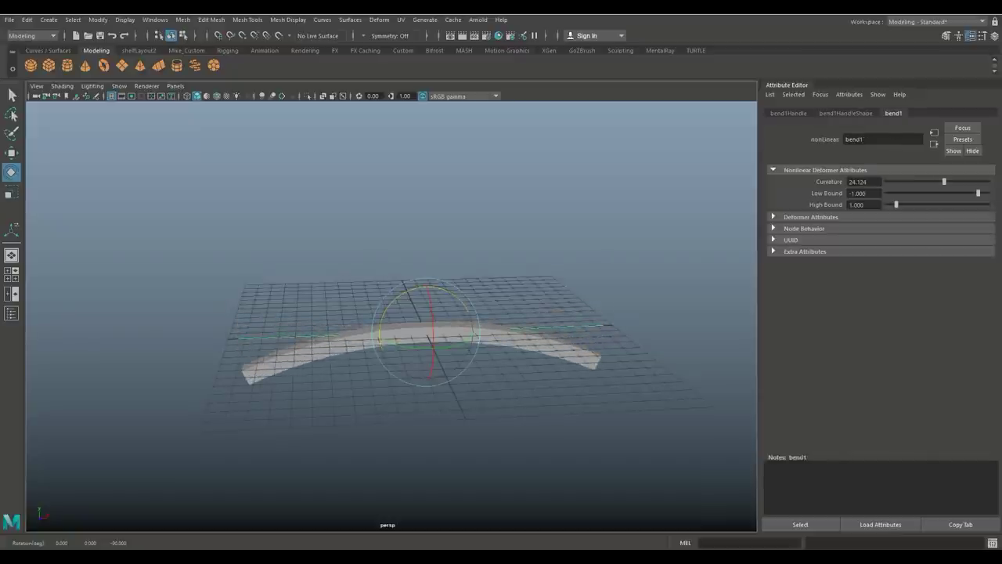
pyautogui.keyDown('alt'); pyautogui.moveTo(392, 438); pyautogui.dragTo(489, 428); pyautogui.keyUp('alt')
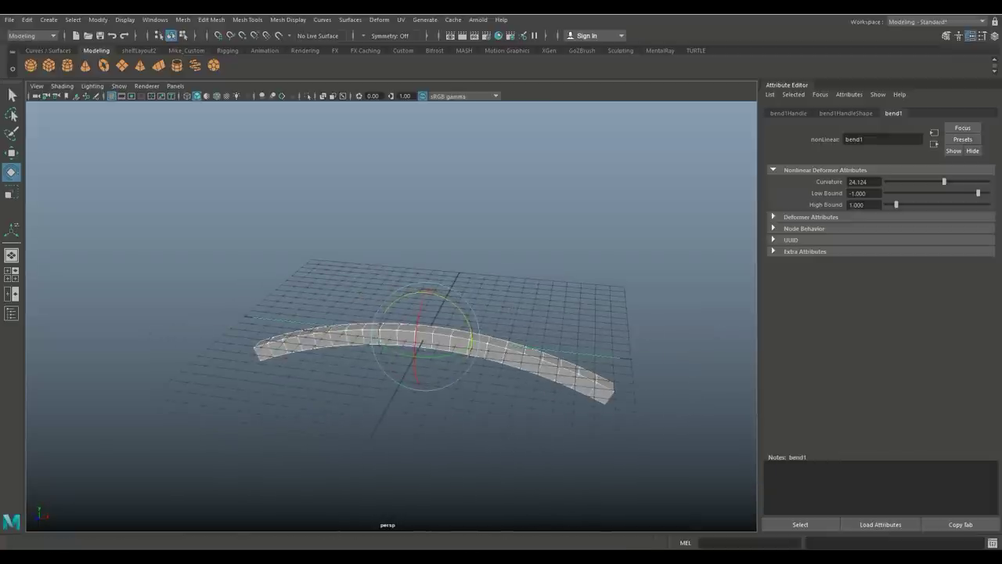
# Delete history to bake the arch permanently into the bar mesh.
pyautogui.click(27, 20)
pyautogui.moveTo(56, 142)
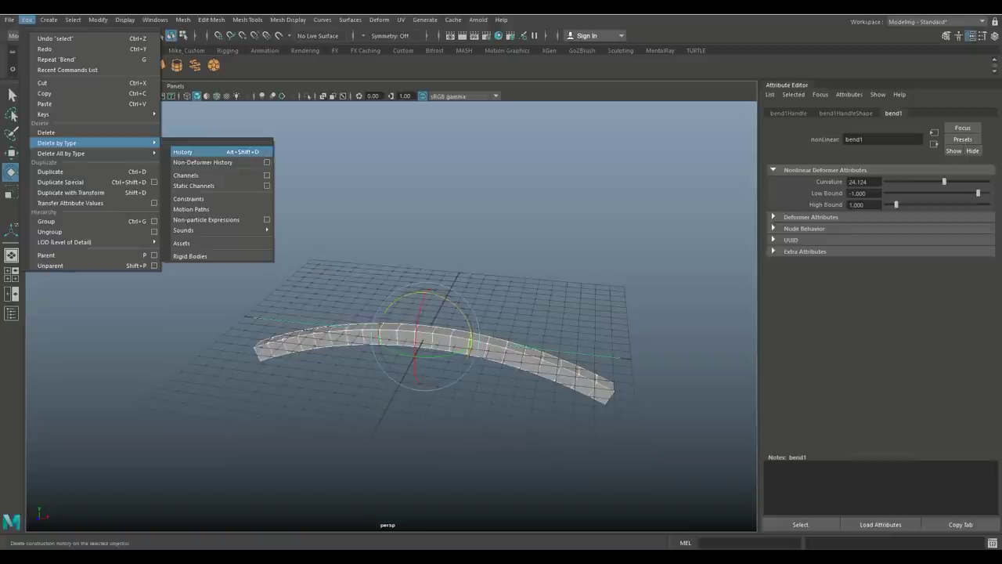
pyautogui.click(183, 152)
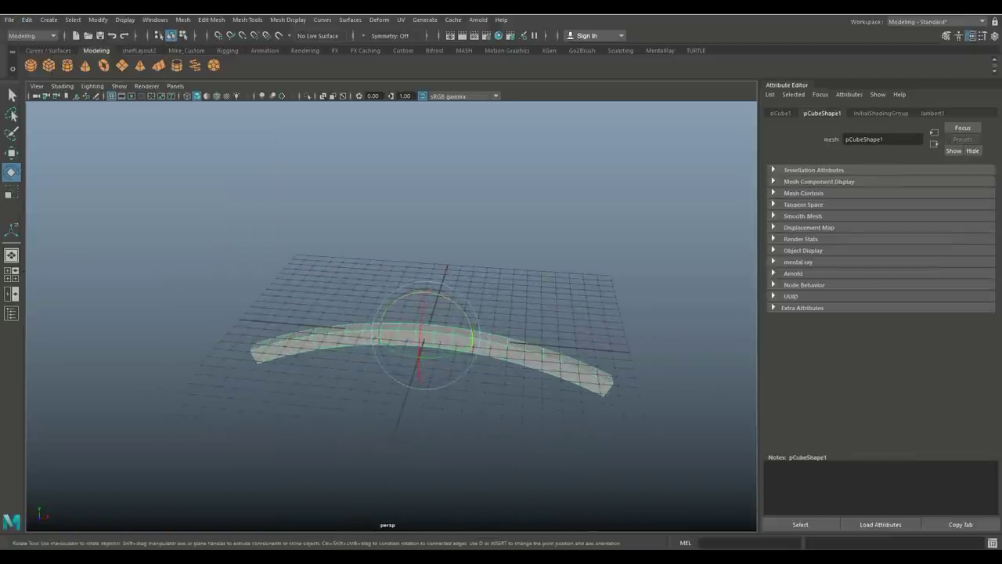
# Extrude the arched bar's end face and push it outward along X as a short extra segment.
pyautogui.press('w')
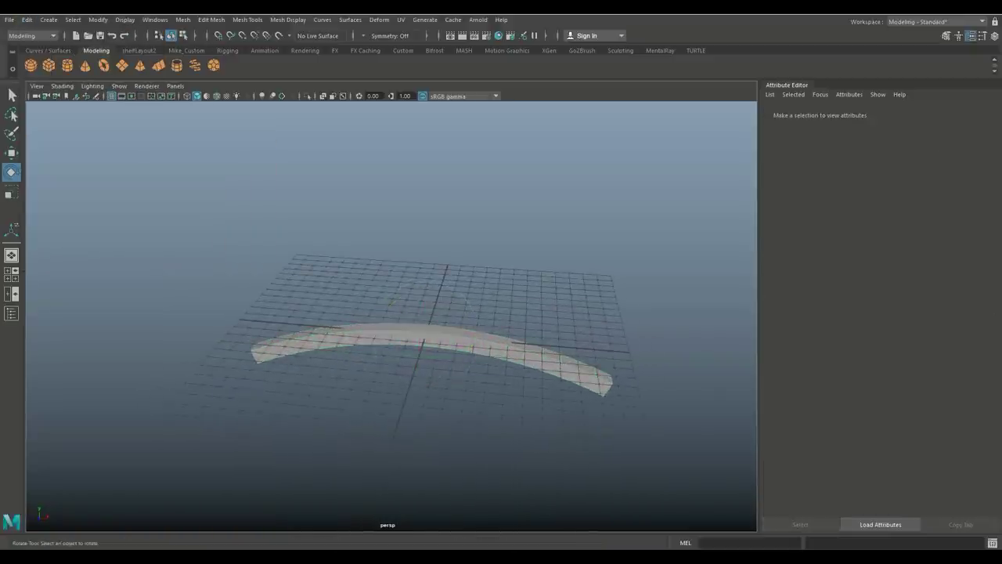
pyautogui.keyDown('alt'); pyautogui.moveTo(392, 313); pyautogui.dragTo(520, 273); pyautogui.keyUp('alt')
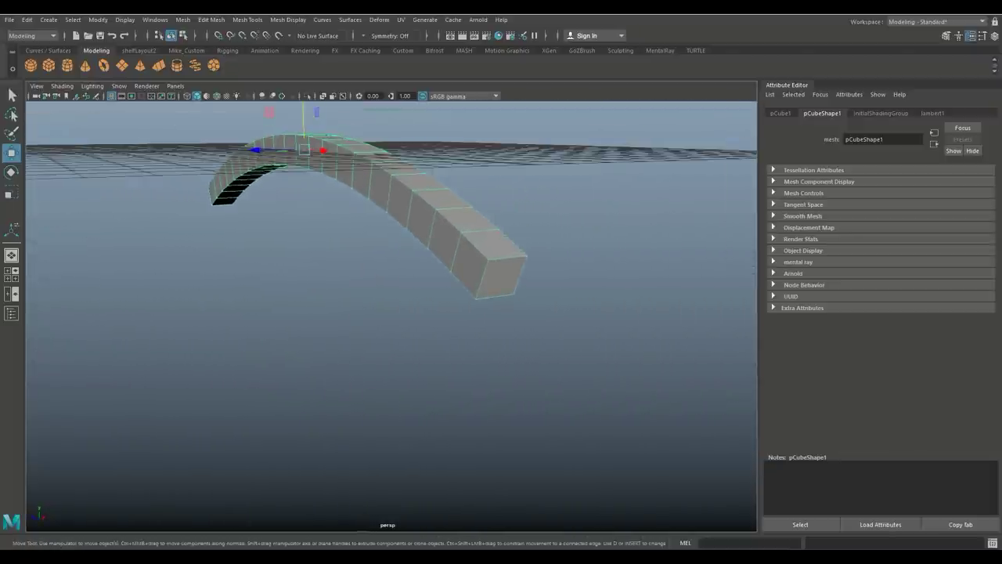
pyautogui.moveTo(476, 249); pyautogui.dragTo(507, 271, button='right')
pyautogui.click(501, 274)
pyautogui.keyDown('alt'); pyautogui.moveTo(521, 272); pyautogui.dragTo(546, 296); pyautogui.keyUp('alt')
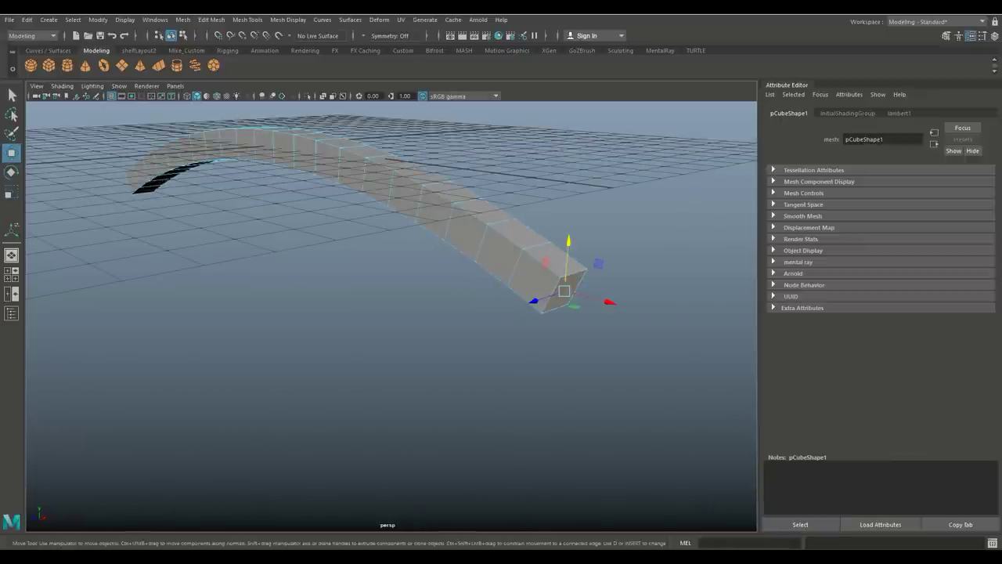
pyautogui.hotkey('ctrl', 'e')
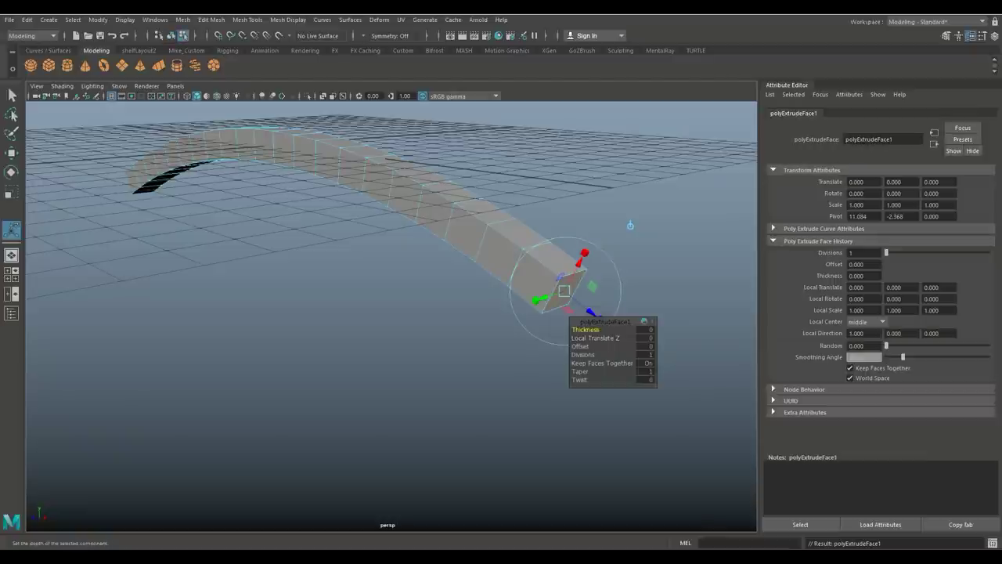
pyautogui.press('w')
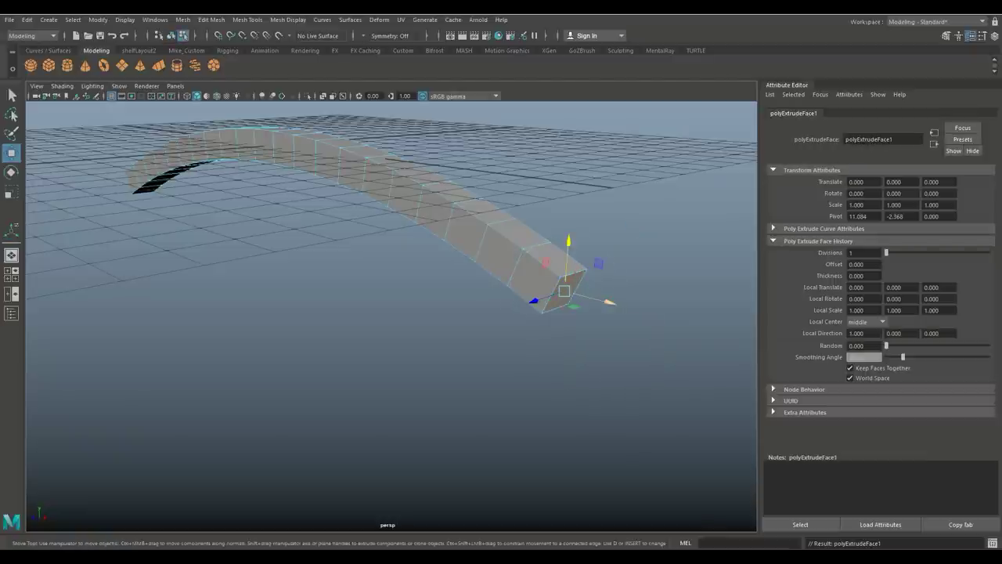
pyautogui.moveTo(610, 302); pyautogui.dragTo(693, 322)
pyautogui.scroll(-3, 391, 314)
pyautogui.keyDown('alt'); pyautogui.moveTo(392, 328); pyautogui.dragTo(365, 259); pyautogui.keyUp('alt')
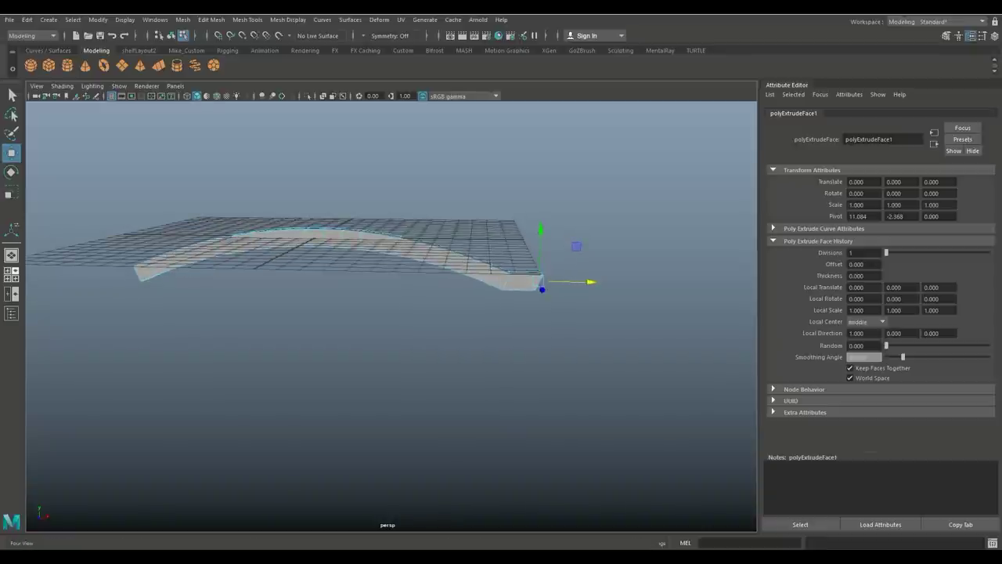
# In the enlarged front view, lower the strip by about 0.78 along Y.
pyautogui.click(12, 274)
pyautogui.press('space')
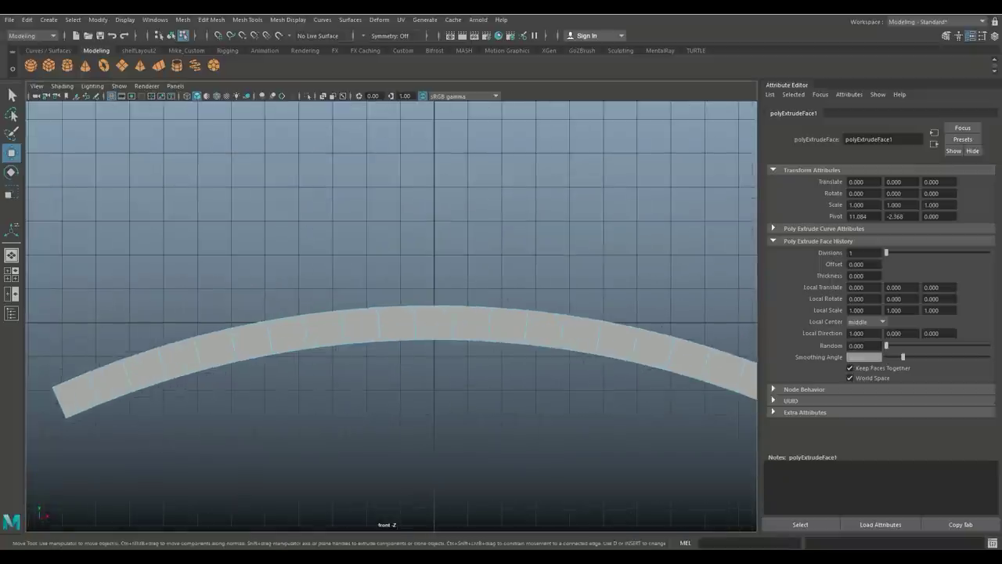
pyautogui.press('f')
pyautogui.scroll(3, 392, 314)
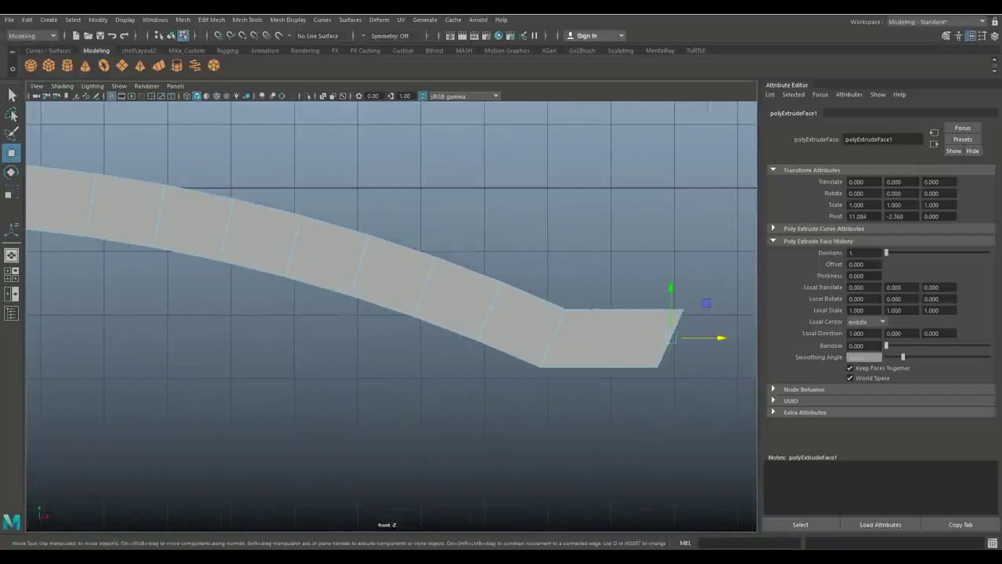
pyautogui.scroll(-3, 392, 313)
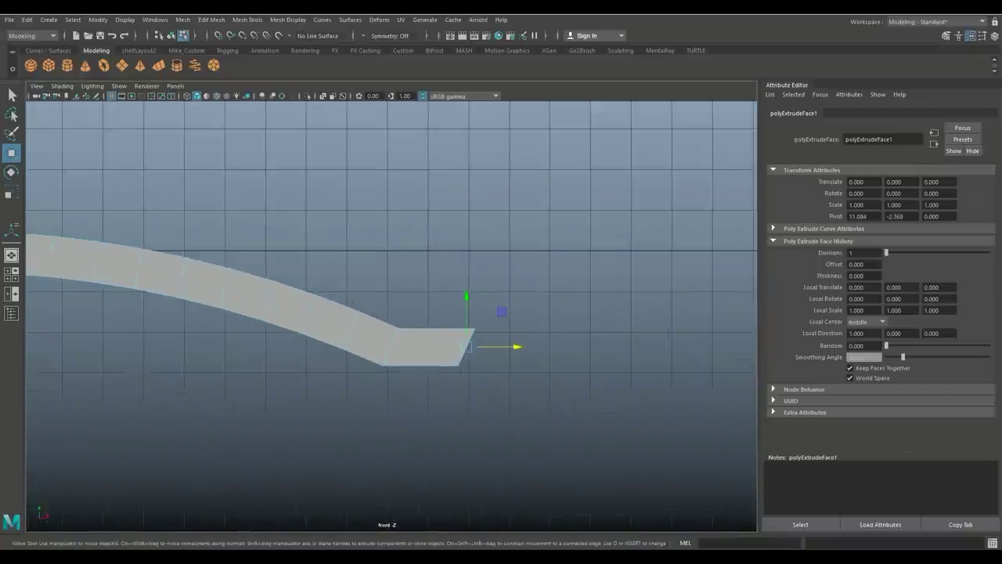
pyautogui.scroll(-2, 167, 274)
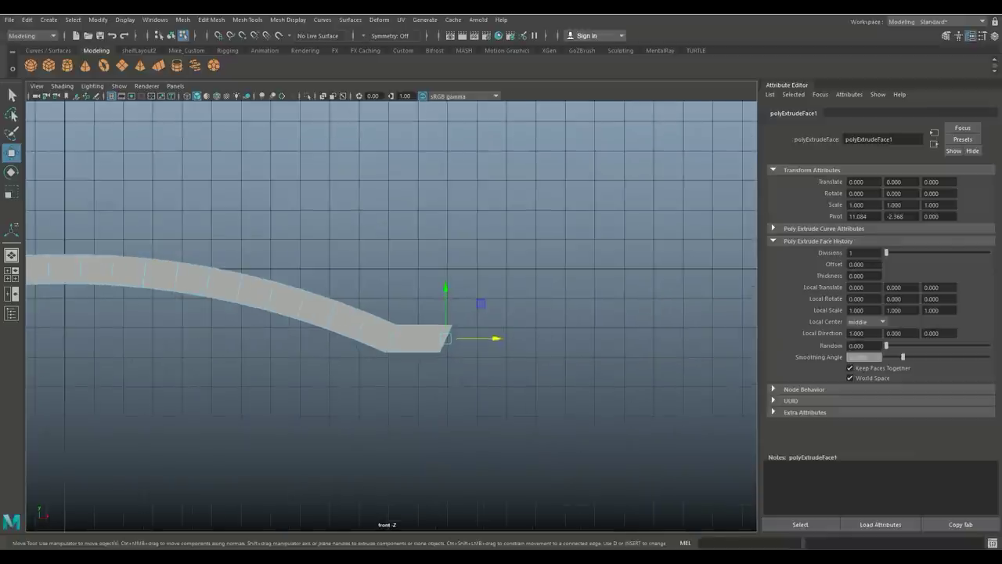
pyautogui.moveTo(301, 244); pyautogui.dragTo(353, 229, button='right')
pyautogui.keyDown('alt'); pyautogui.moveTo(392, 313); pyautogui.dragTo(594, 326, button='middle'); pyautogui.keyUp('alt')
pyautogui.moveTo(266, 228)
pyautogui.mouseDown()
pyautogui.moveTo(266, 252)
pyautogui.moveTo(266, 200)
pyautogui.moveTo(267, 230)
pyautogui.mouseUp()
# Move the end's bottom-right vertex right to square it, then delete the strip's left half.
pyautogui.scroll(3, 392, 313)
pyautogui.keyDown('alt'); pyautogui.moveTo(470, 313); pyautogui.dragTo(157, 278, button='middle'); pyautogui.keyUp('alt')
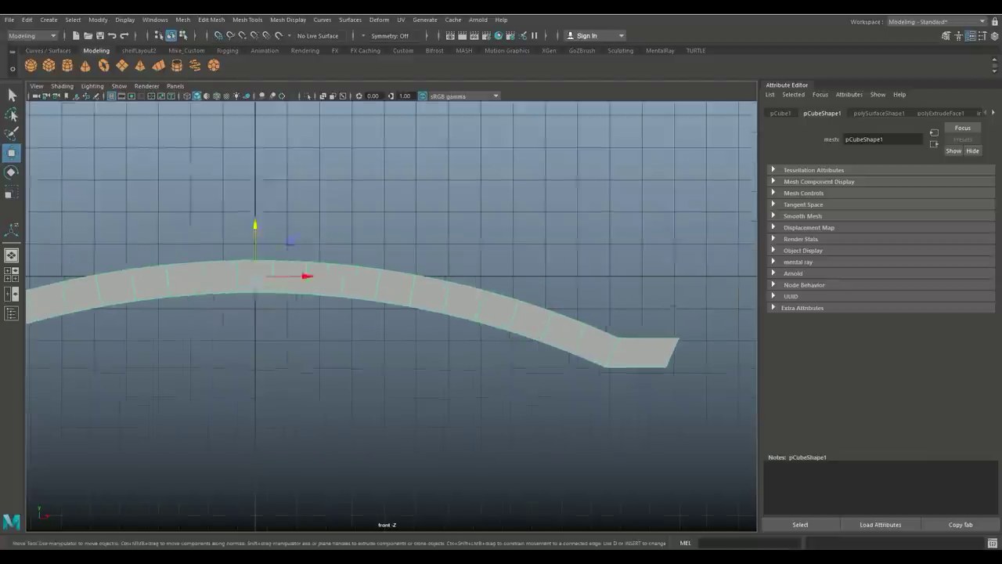
pyautogui.scroll(3, 392, 313)
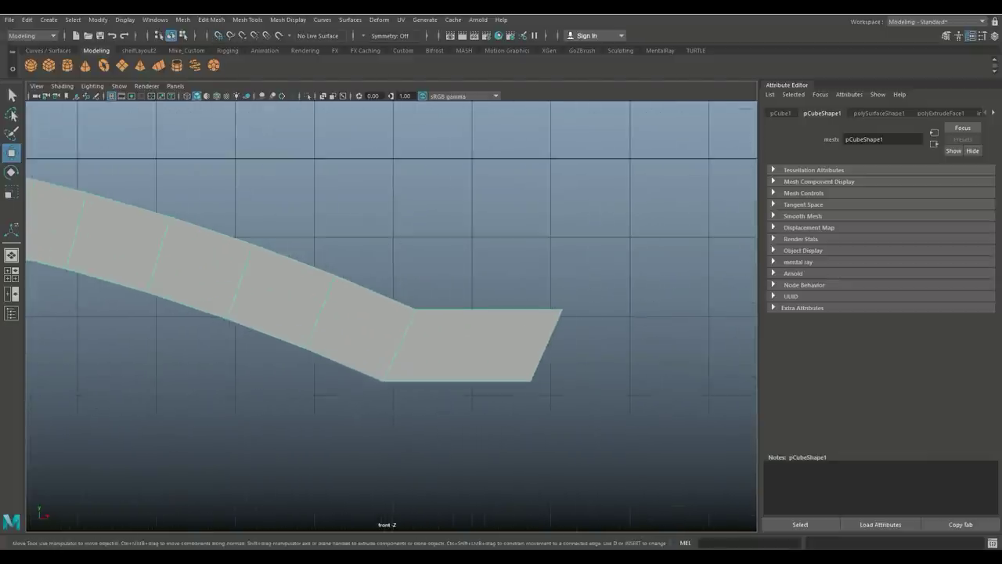
pyautogui.keyDown('alt'); pyautogui.moveTo(392, 313); pyautogui.dragTo(327, 347, button='middle'); pyautogui.keyUp('alt')
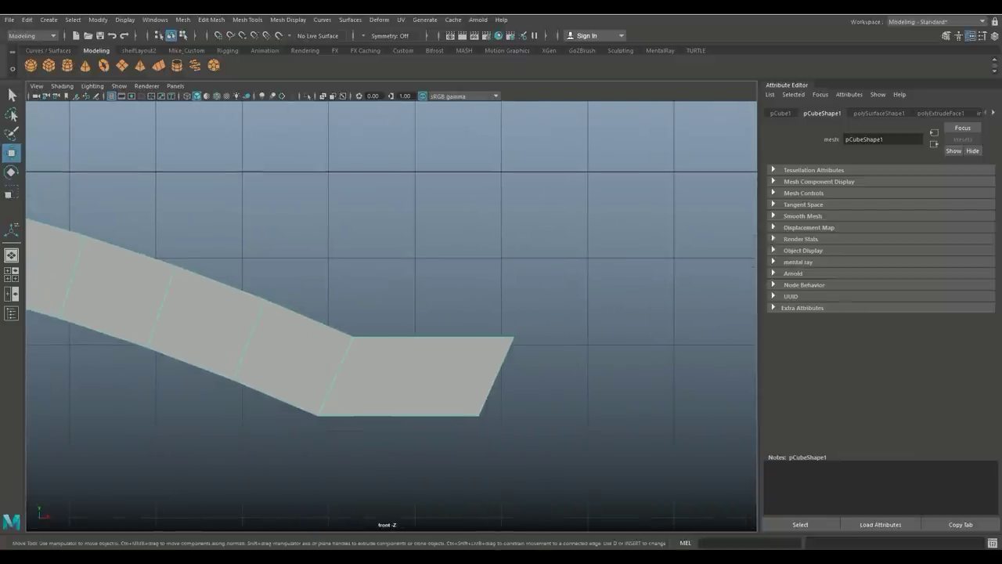
pyautogui.moveTo(470, 244); pyautogui.dragTo(418, 244, button='right')
pyautogui.click(478, 415)
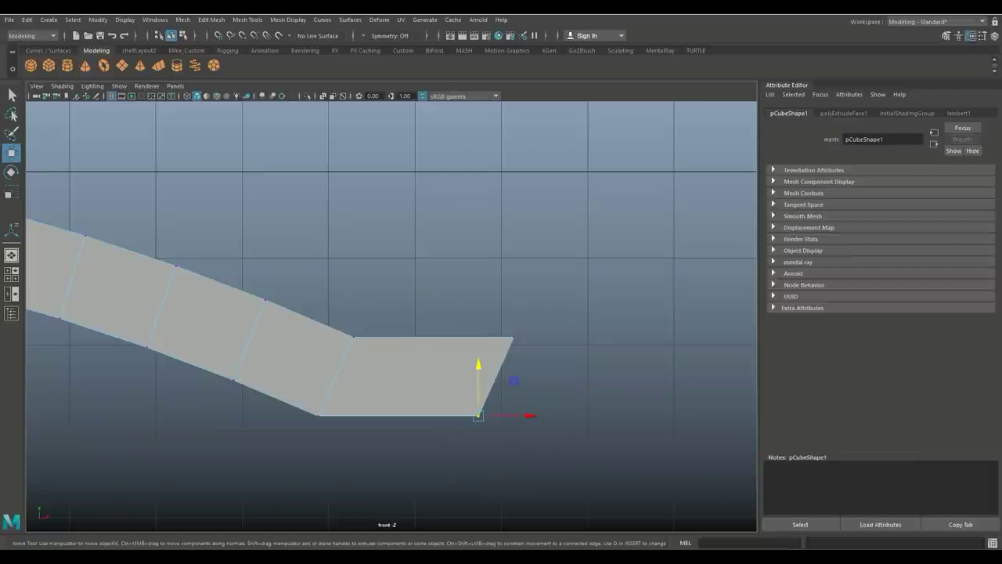
pyautogui.moveTo(517, 416); pyautogui.dragTo(553, 415)
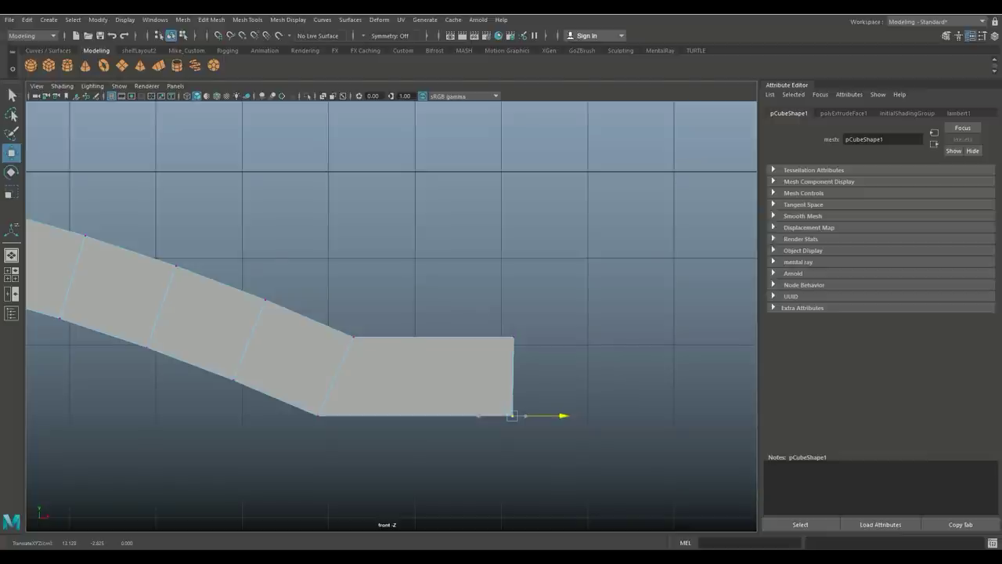
pyautogui.scroll(-10, 392, 313)
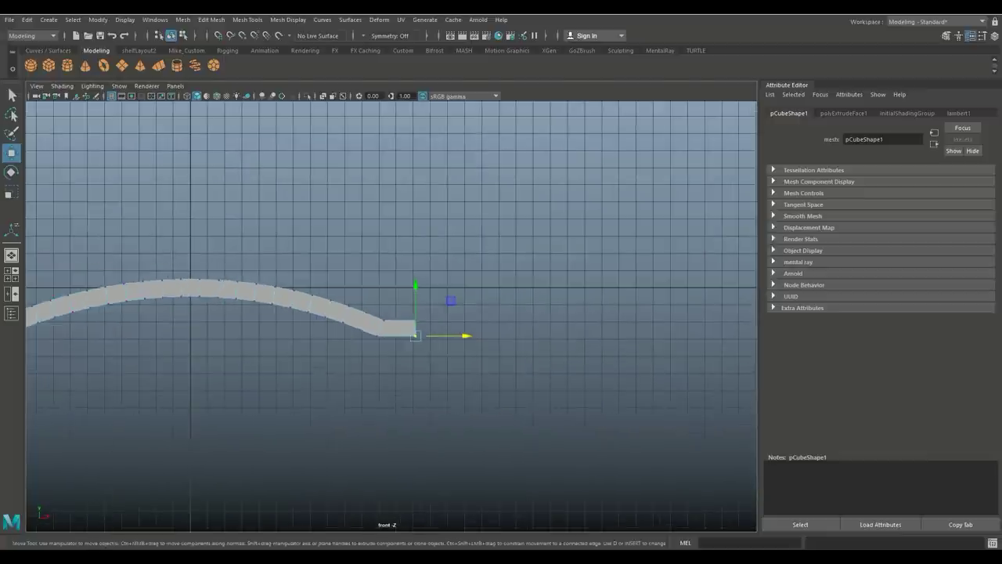
pyautogui.keyDown('alt'); pyautogui.moveTo(391, 313); pyautogui.dragTo(390, 302, button='middle'); pyautogui.keyUp('alt')
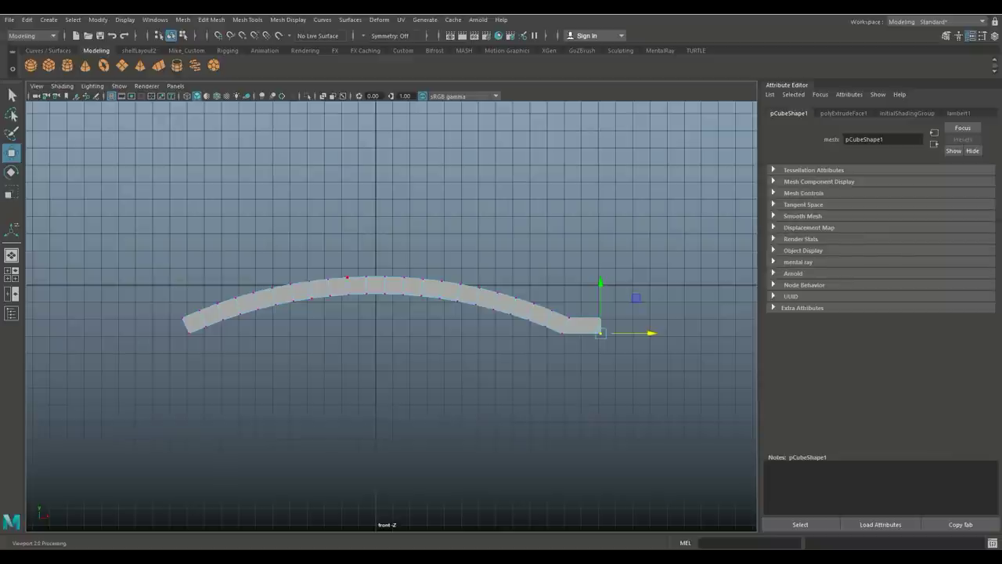
pyautogui.moveTo(353, 251); pyautogui.dragTo(309, 241, button='right')
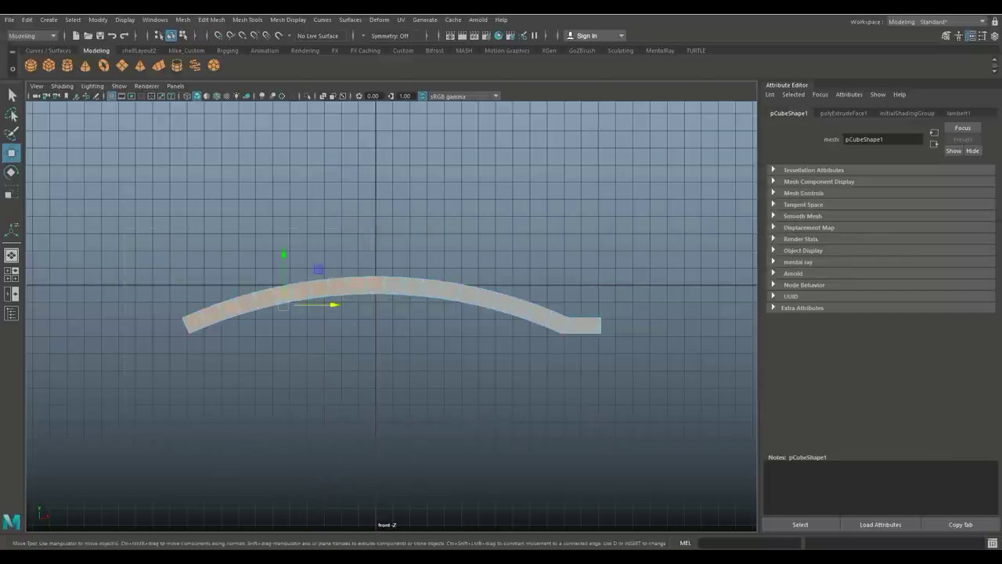
pyautogui.press('Delete')
# Duplicate the half-arch, rotate the copy -180 degrees in Y, and select both strips.
pyautogui.moveTo(467, 292); pyautogui.dragTo(520, 230, button='right')
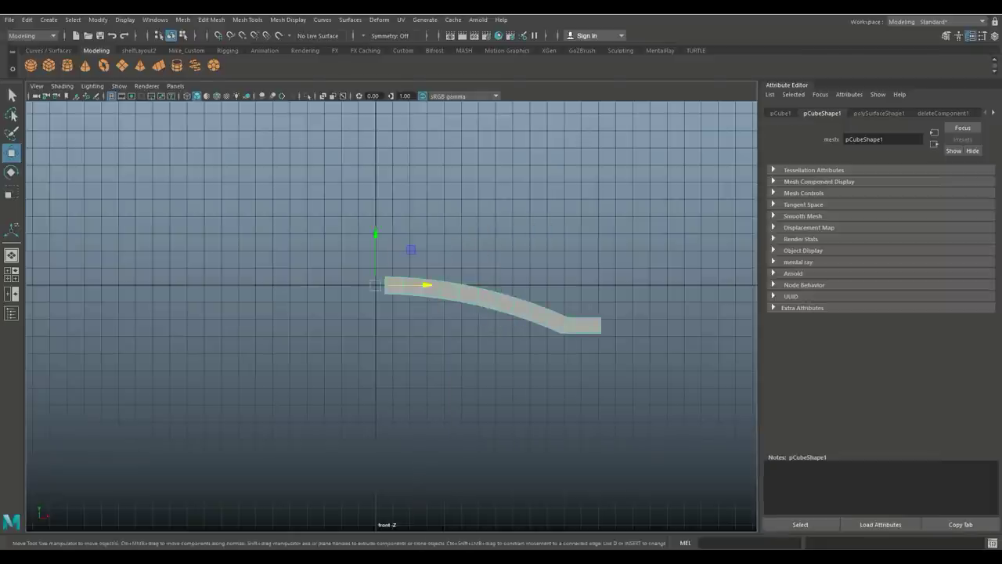
pyautogui.hotkey('ctrl', 'd')
pyautogui.press('e')
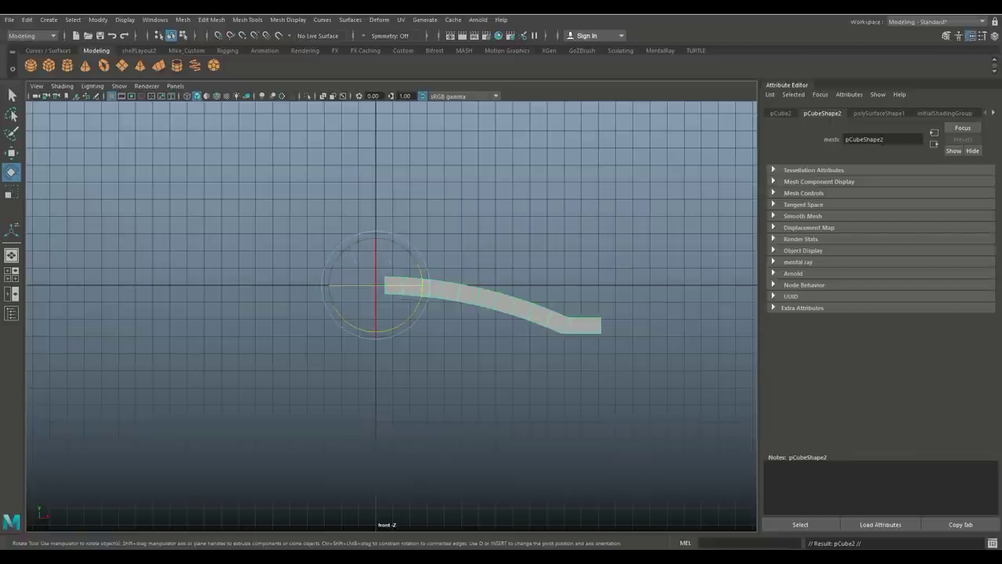
pyautogui.moveTo(403, 286); pyautogui.dragTo(303, 286)
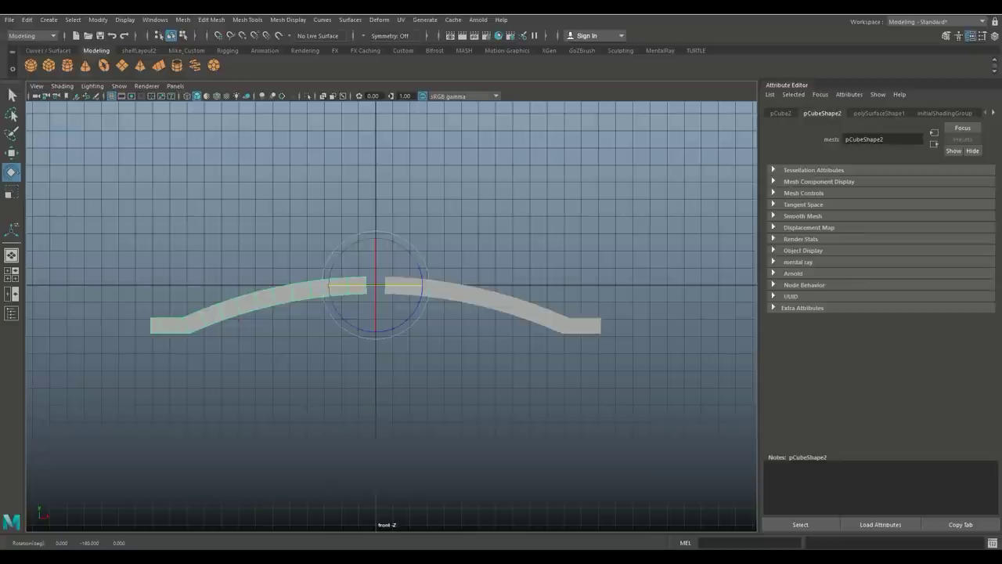
pyautogui.click(11, 274)
pyautogui.press('space')
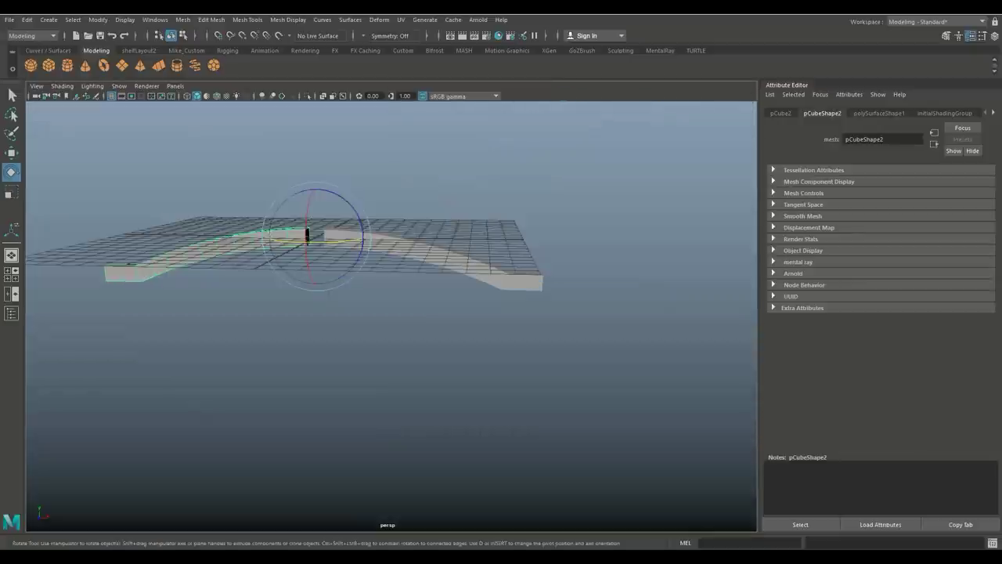
pyautogui.keyDown('alt'); pyautogui.moveTo(392, 313); pyautogui.dragTo(391, 360); pyautogui.keyUp('alt')
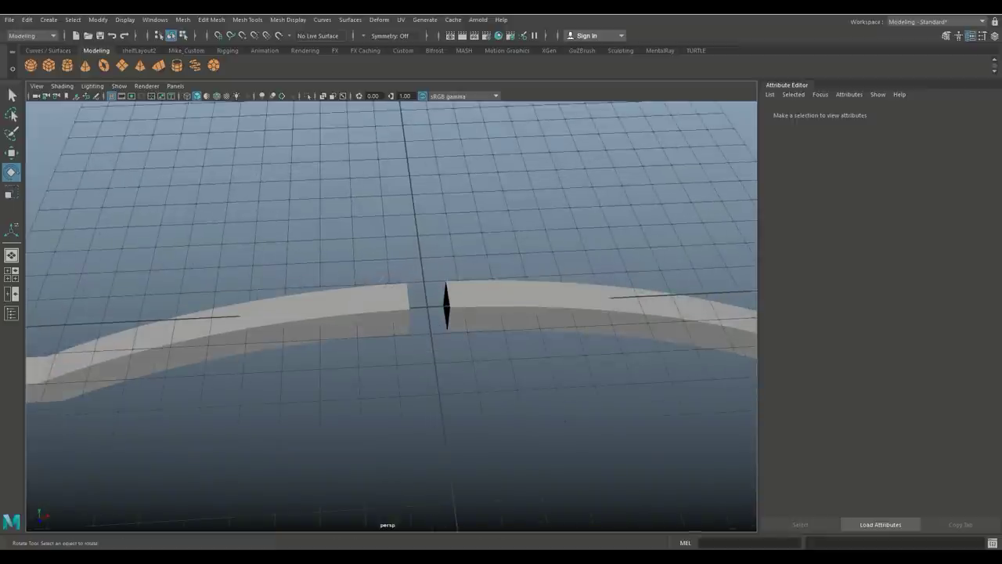
pyautogui.hotkey('ctrl', 'z')
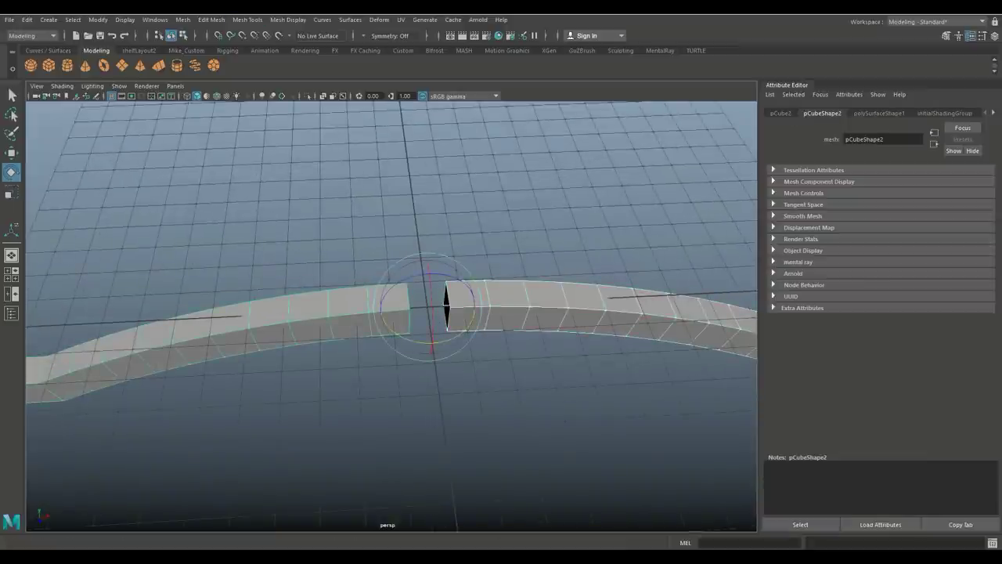
# Combine the two half-arches into a single mesh.
pyautogui.click(182, 20)
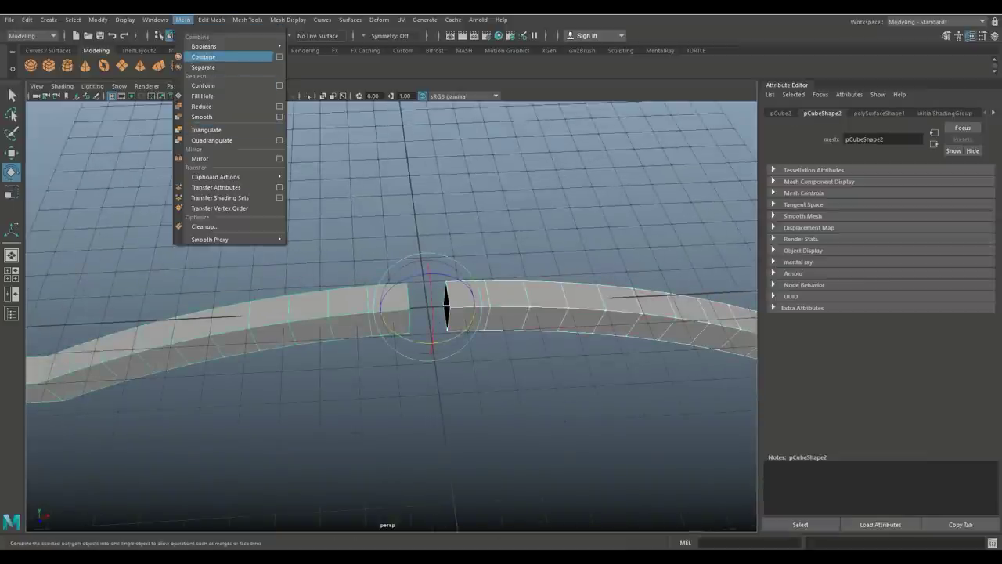
pyautogui.click(203, 57)
pyautogui.press('w')
pyautogui.scroll(3, 391, 313)
pyautogui.keyDown('alt'); pyautogui.moveTo(391, 313); pyautogui.dragTo(423, 298); pyautogui.keyUp('alt')
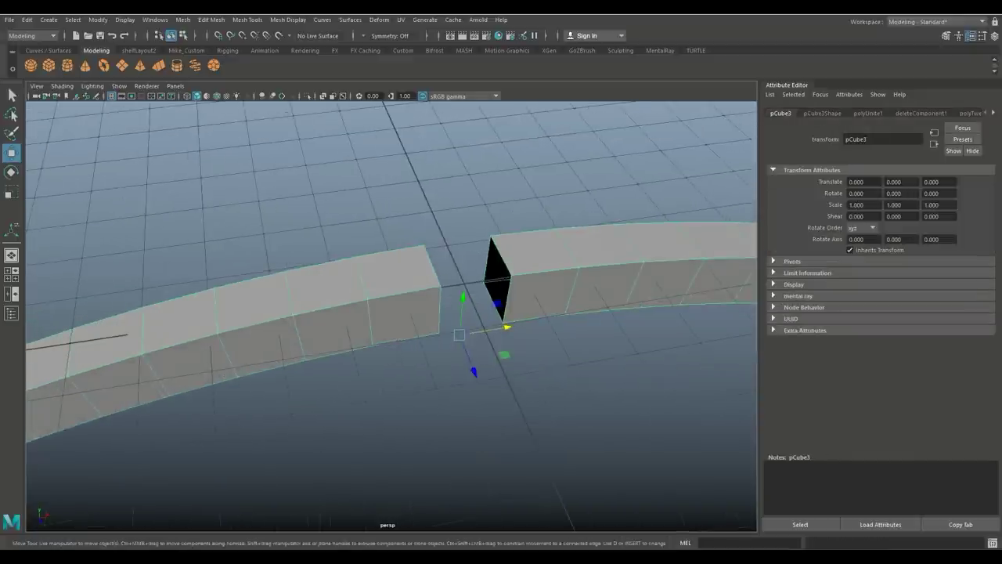
# Bridge the two facing centre-gap edges with zero divisions.
pyautogui.rightClick(493, 244)
pyautogui.click(493, 235)
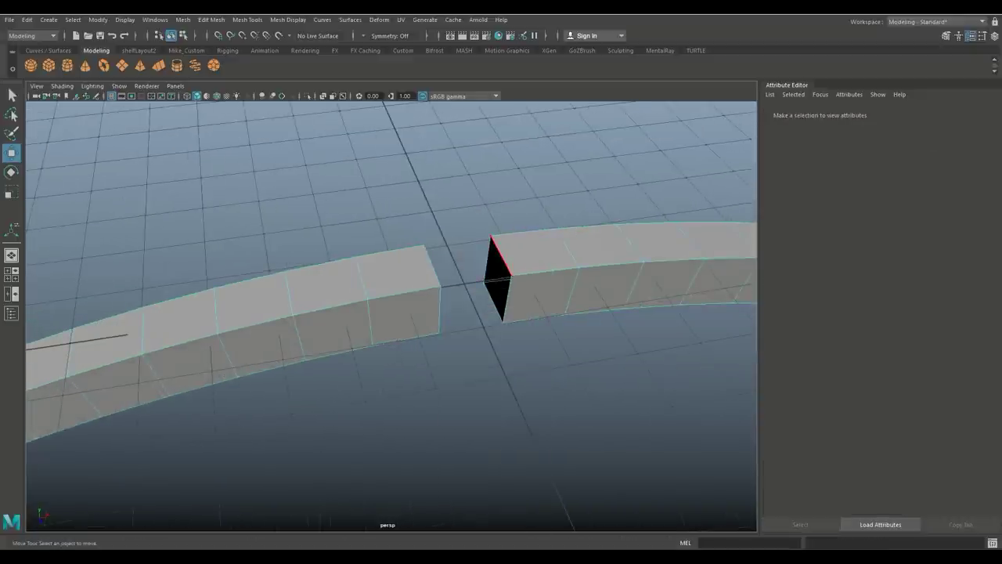
pyautogui.click(499, 256)
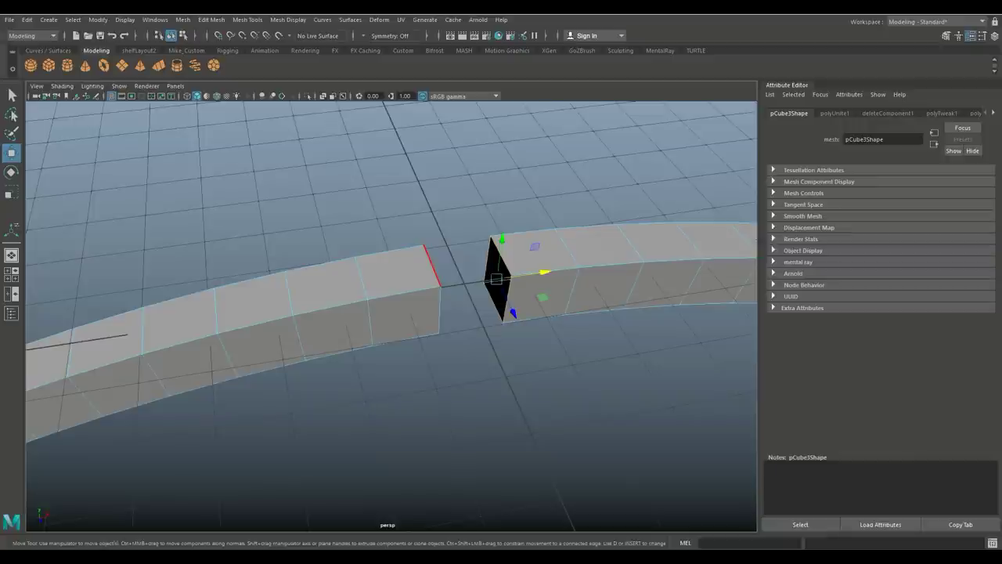
pyautogui.moveTo(496, 278); pyautogui.dragTo(464, 283)
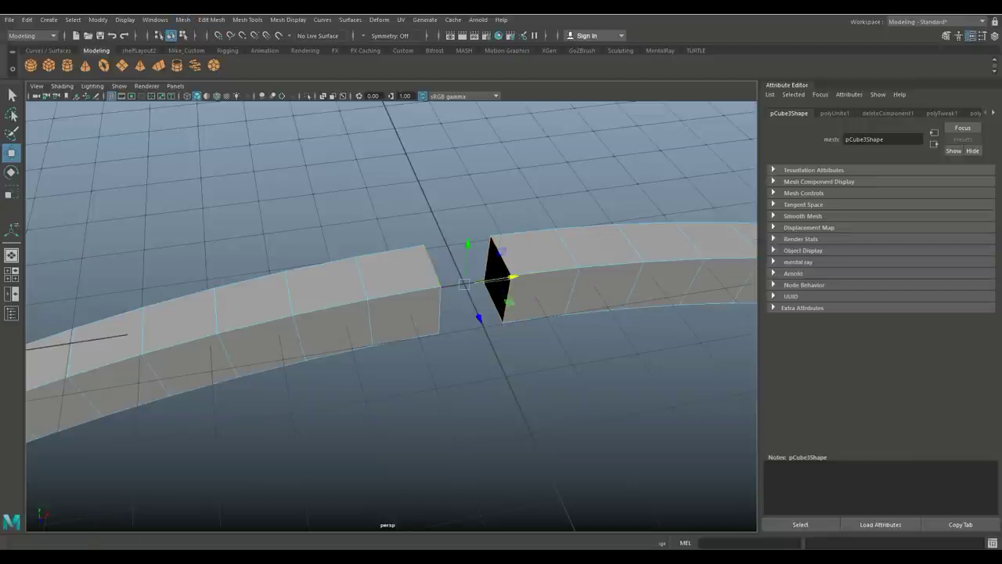
pyautogui.click(187, 50)
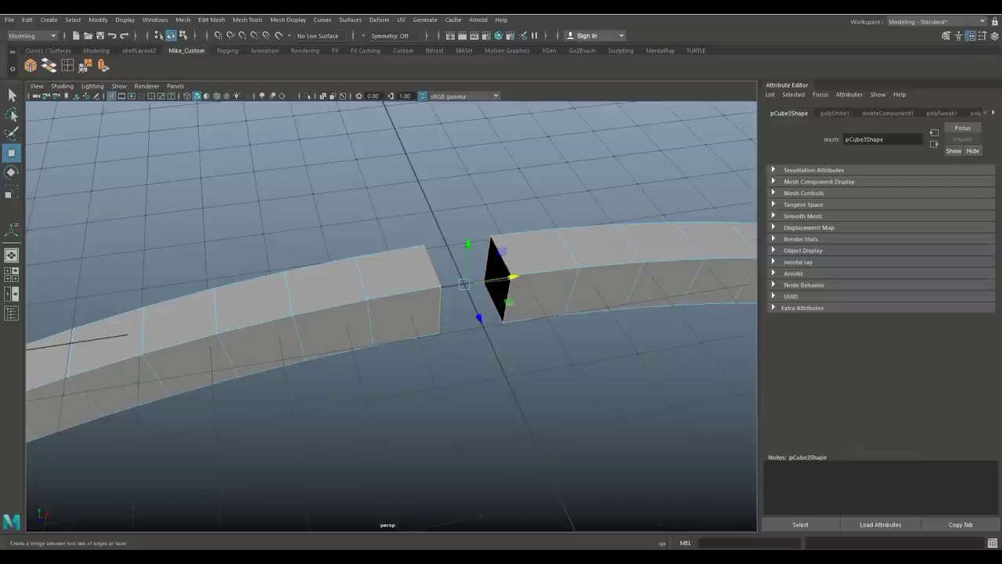
pyautogui.click(49, 66)
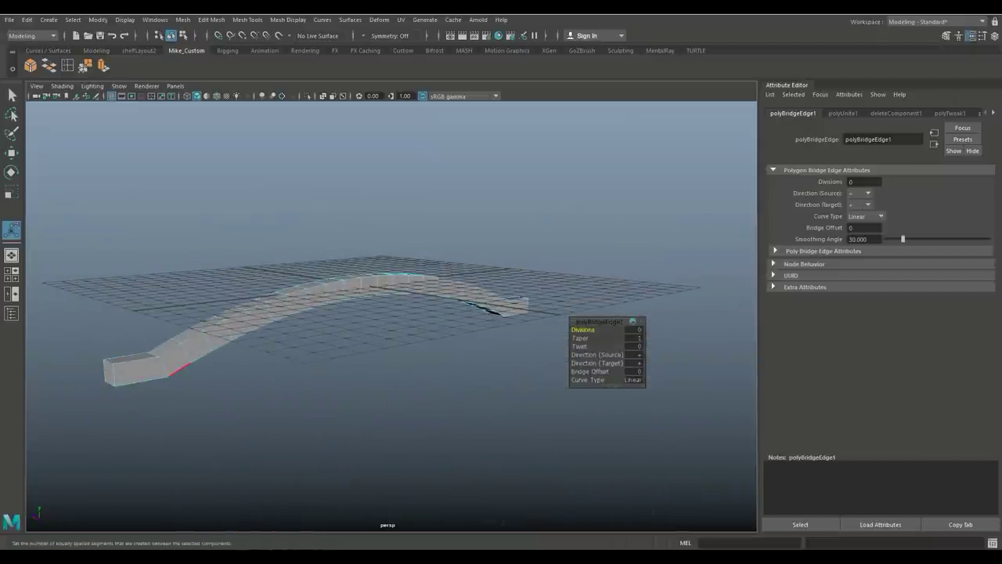
pyautogui.moveTo(167, 246); pyautogui.dragTo(180, 293, button='right')
pyautogui.press('F8')
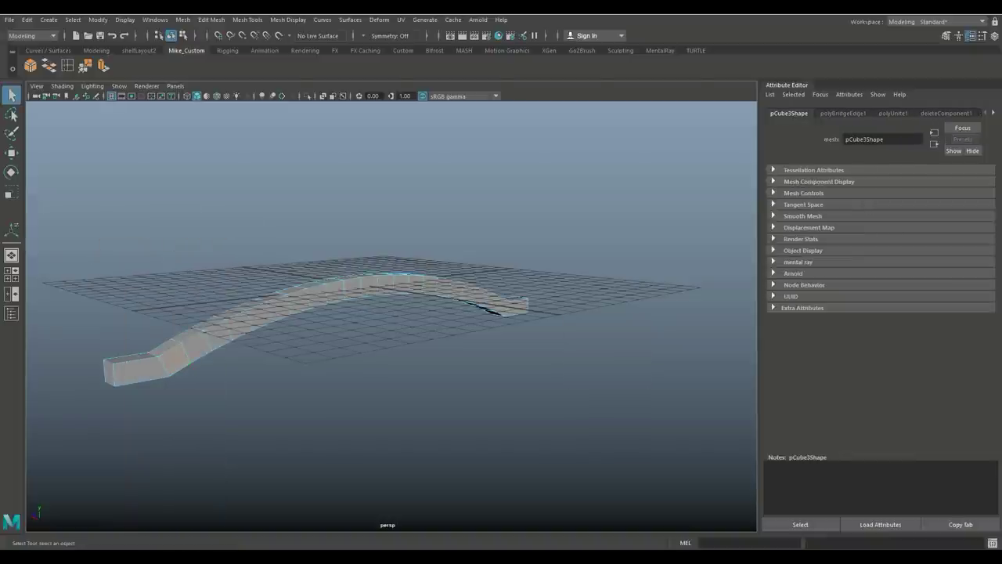
# Extrude the selected deck faces and push them out sideways into small tabs.
pyautogui.keyDown('alt'); pyautogui.moveTo(372, 284); pyautogui.dragTo(329, 258); pyautogui.keyUp('alt')
pyautogui.hotkey('ctrl', 'e')
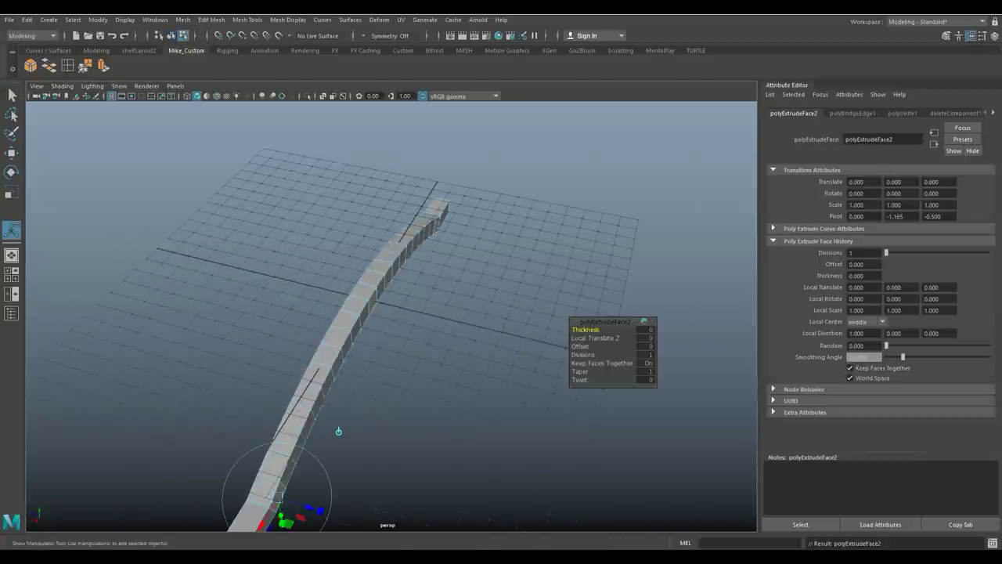
pyautogui.press('w')
pyautogui.press('f')
pyautogui.moveTo(332, 307); pyautogui.dragTo(349, 310)
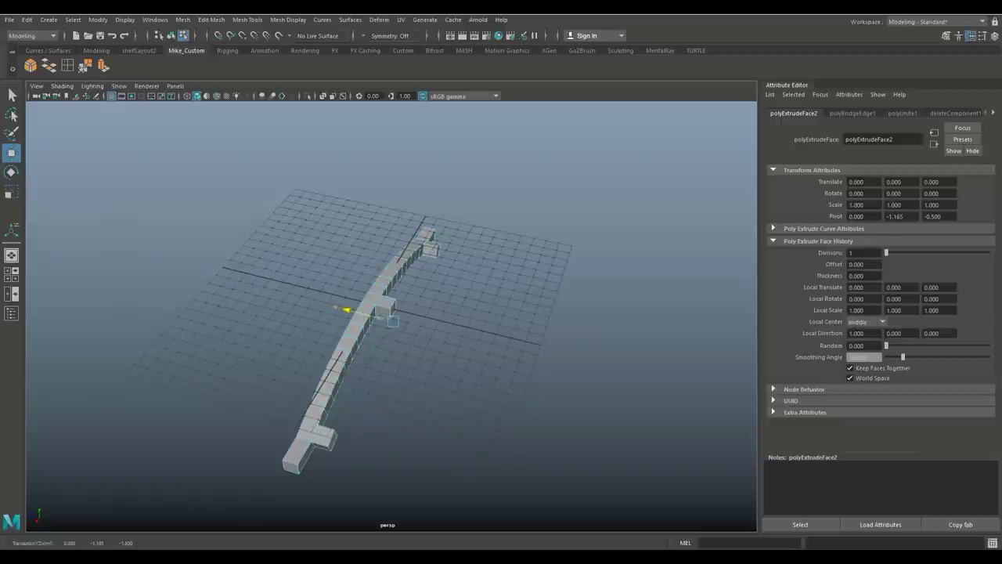
pyautogui.scroll(6, 392, 313)
pyautogui.keyDown('alt'); pyautogui.moveTo(391, 313); pyautogui.dragTo(438, 282); pyautogui.keyUp('alt')
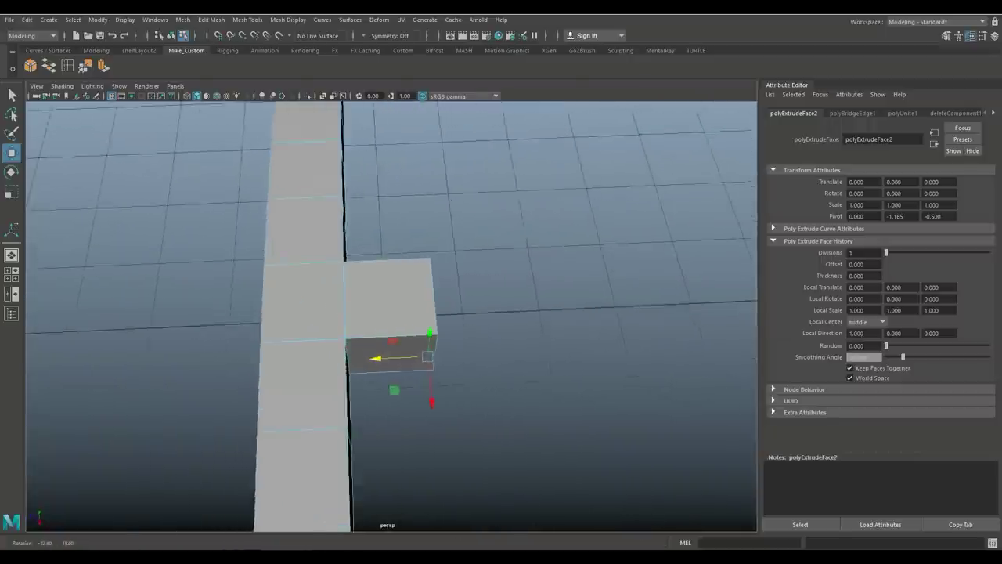
pyautogui.moveTo(376, 358); pyautogui.dragTo(367, 359)
# Clear the selection, turn to a frontal view of the deck, and select a tab's top face.
pyautogui.click(227, 407)
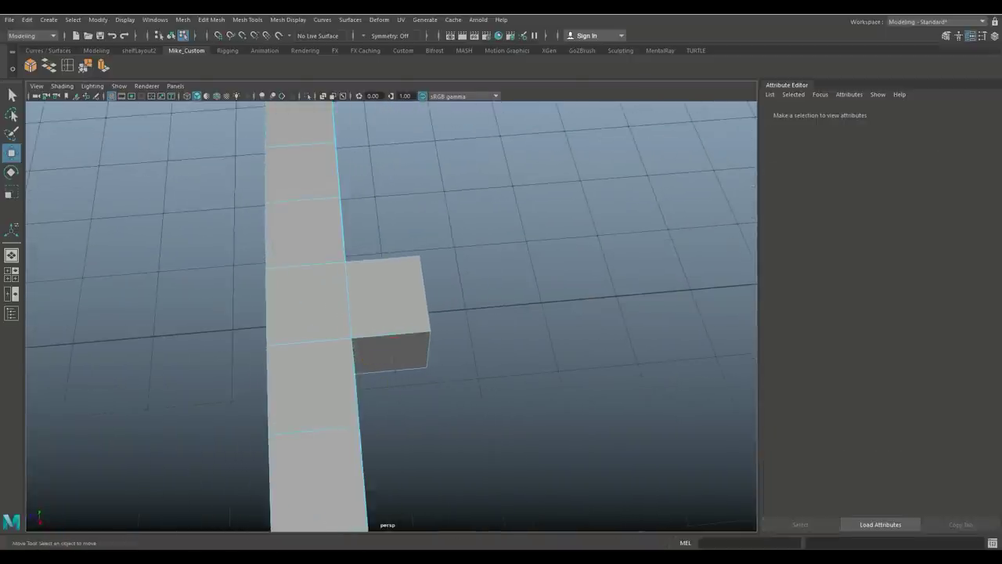
pyautogui.scroll(-8, 313, 376)
pyautogui.keyDown('alt'); pyautogui.moveTo(391, 313); pyautogui.dragTo(474, 241); pyautogui.keyUp('alt')
pyautogui.scroll(3, 473, 241)
pyautogui.keyDown('alt'); pyautogui.moveTo(392, 313); pyautogui.dragTo(327, 319); pyautogui.keyUp('alt')
pyautogui.click(627, 365)
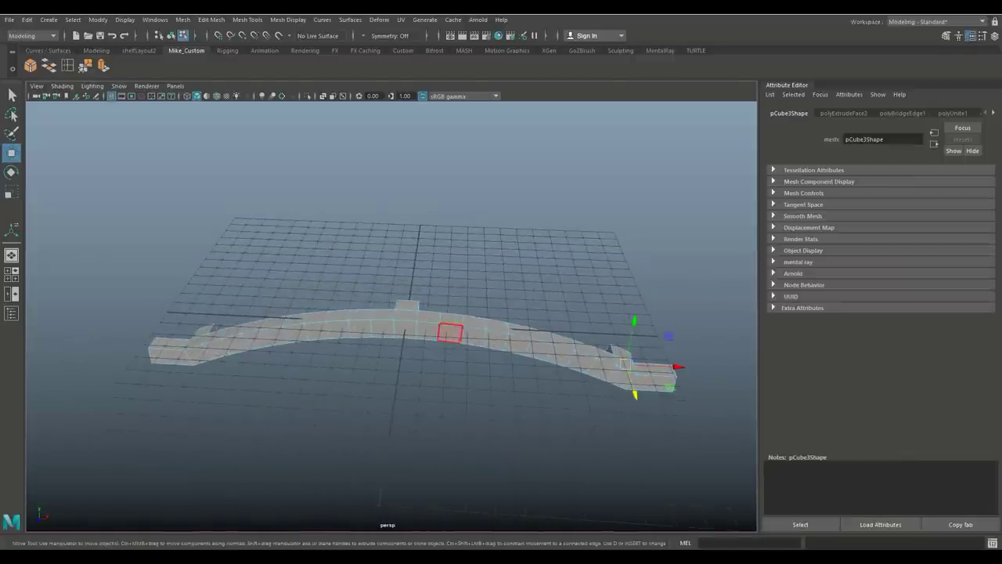
# Extrude the three tab top faces upward into tall posts at the centre and ends.
pyautogui.keyDown('shift'); pyautogui.click(405, 313); pyautogui.keyUp('shift')
pyautogui.keyDown('shift'); pyautogui.click(213, 337); pyautogui.keyUp('shift')
pyautogui.hotkey('ctrl', 'e')
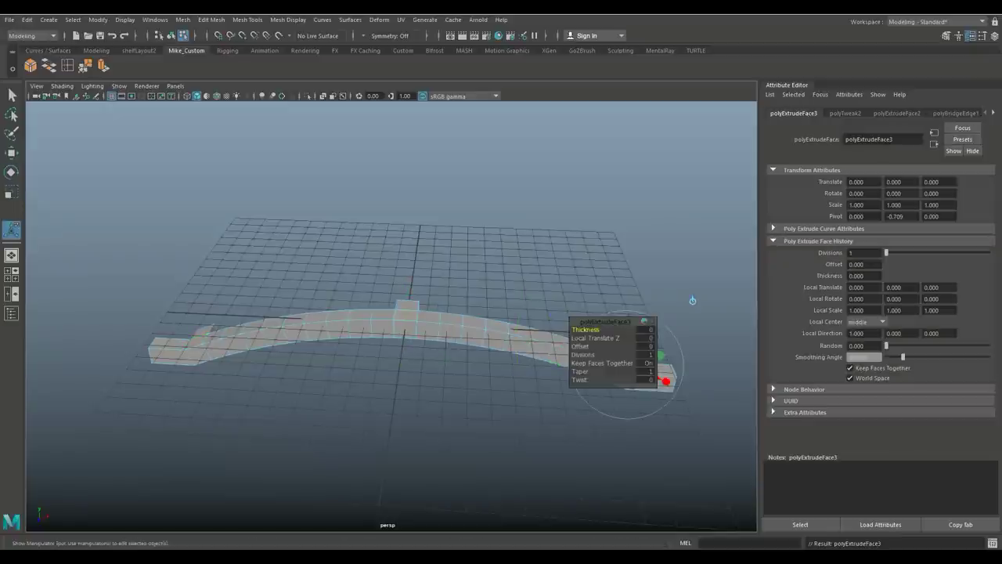
pyautogui.press('w')
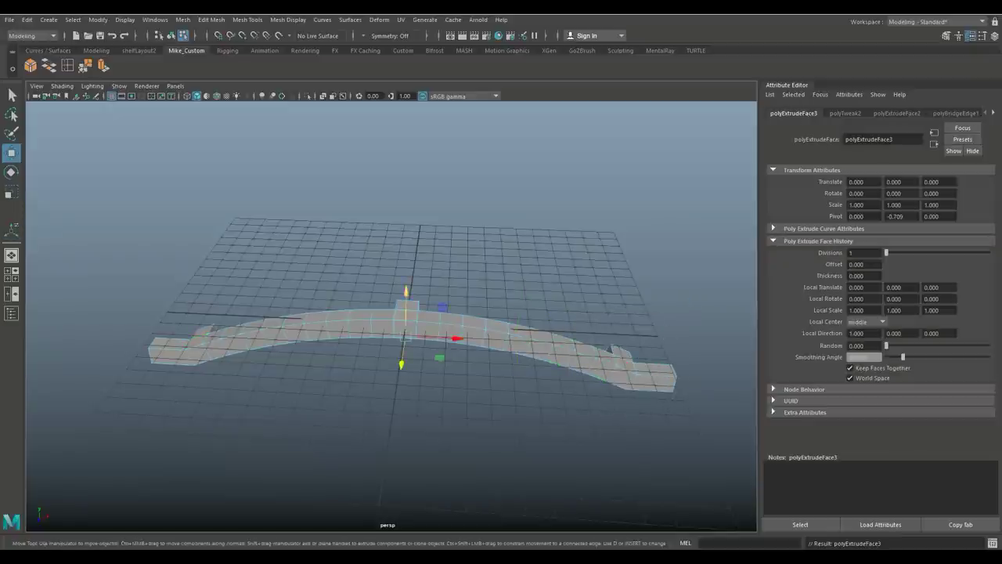
pyautogui.moveTo(406, 292); pyautogui.dragTo(407, 202)
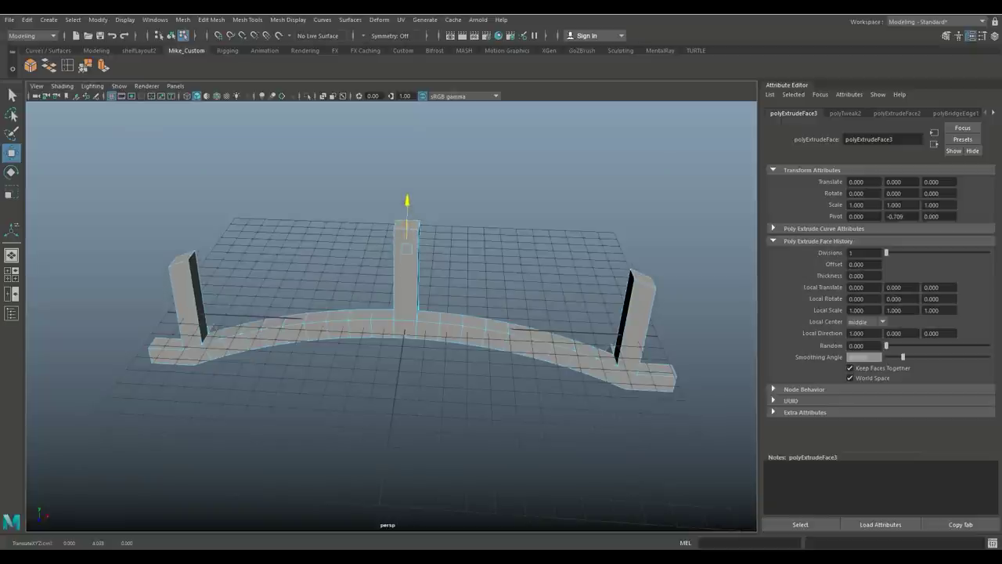
pyautogui.keyDown('alt'); pyautogui.moveTo(392, 352); pyautogui.dragTo(400, 309); pyautogui.keyUp('alt')
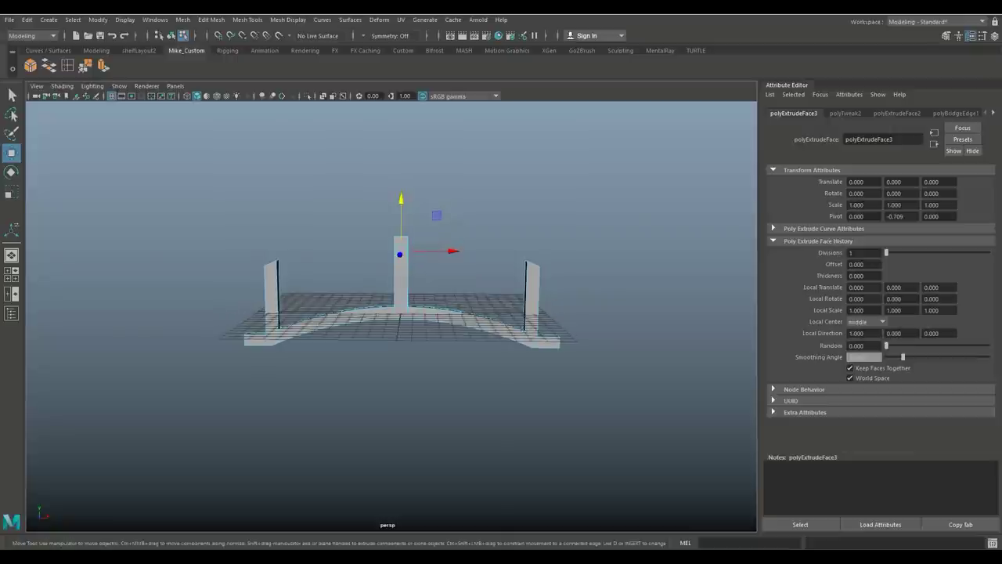
# In the front view, raise the end posts' top outer vertices to level their tops.
pyautogui.press('space')
pyautogui.press('space')
pyautogui.scroll(5, 392, 313)
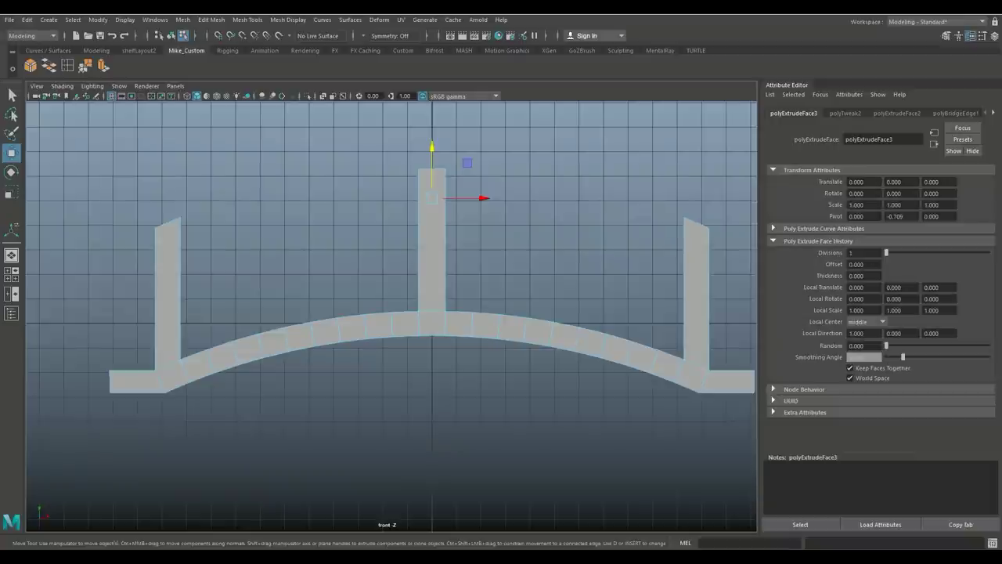
pyautogui.moveTo(159, 227); pyautogui.dragTo(157, 258, button='right')
pyautogui.click(156, 227)
pyautogui.keyDown('shift'); pyautogui.click(708, 228); pyautogui.keyUp('shift')
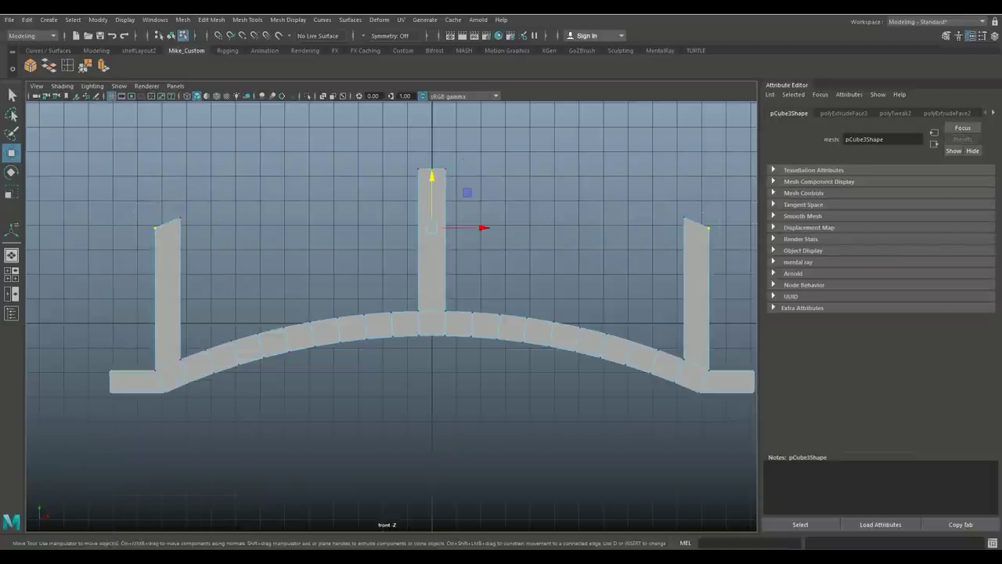
pyautogui.keyDown('alt'); pyautogui.moveTo(548, 314); pyautogui.dragTo(236, 321, button='middle'); pyautogui.keyUp('alt')
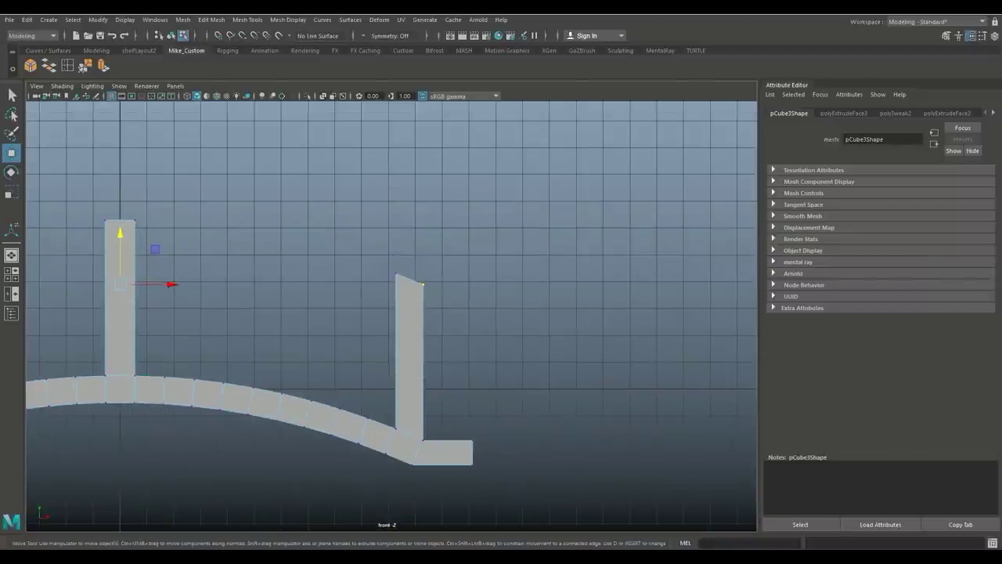
pyautogui.moveTo(120, 232); pyautogui.dragTo(120, 230)
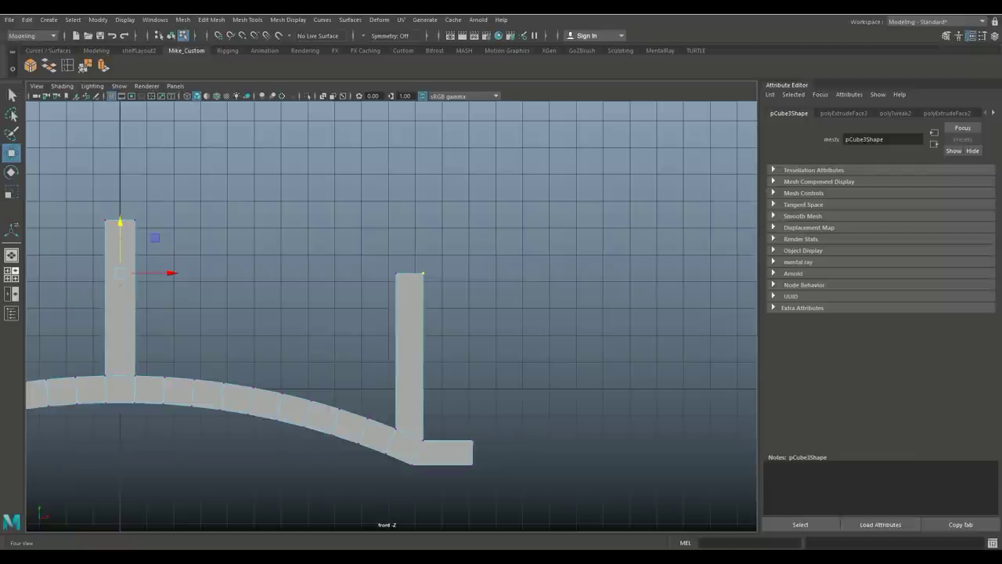
# Orbit the perspective view to inspect the bridge from the side.
pyautogui.click(11, 274)
pyautogui.click(12, 256)
pyautogui.keyDown('alt'); pyautogui.moveTo(392, 313); pyautogui.dragTo(395, 352); pyautogui.keyUp('alt')
pyautogui.scroll(3, 403, 325)
pyautogui.rightClick(168, 243)
pyautogui.scroll(-3, 391, 313)
pyautogui.moveTo(392, 313)
pyautogui.keyDown('alt'); pyautogui.mouseDown()
pyautogui.moveTo(469, 314)
pyautogui.moveTo(454, 290)
pyautogui.moveTo(407, 321)
pyautogui.mouseUp(); pyautogui.keyUp('alt')
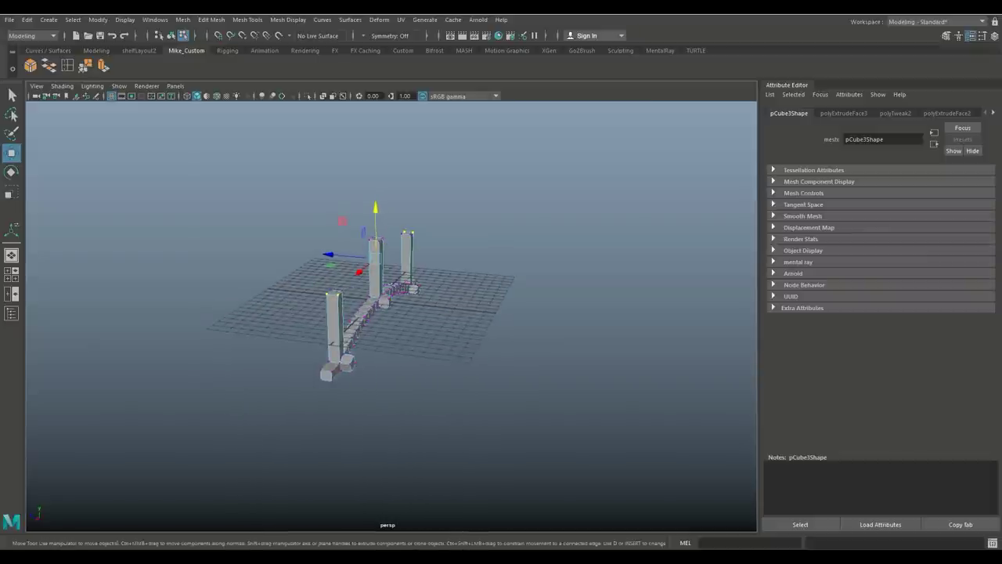
# Duplicate the post-and-arch side, rotate it 180 degrees, and move it across to about Z -9.5.
pyautogui.moveTo(407, 243); pyautogui.dragTo(459, 227, button='right')
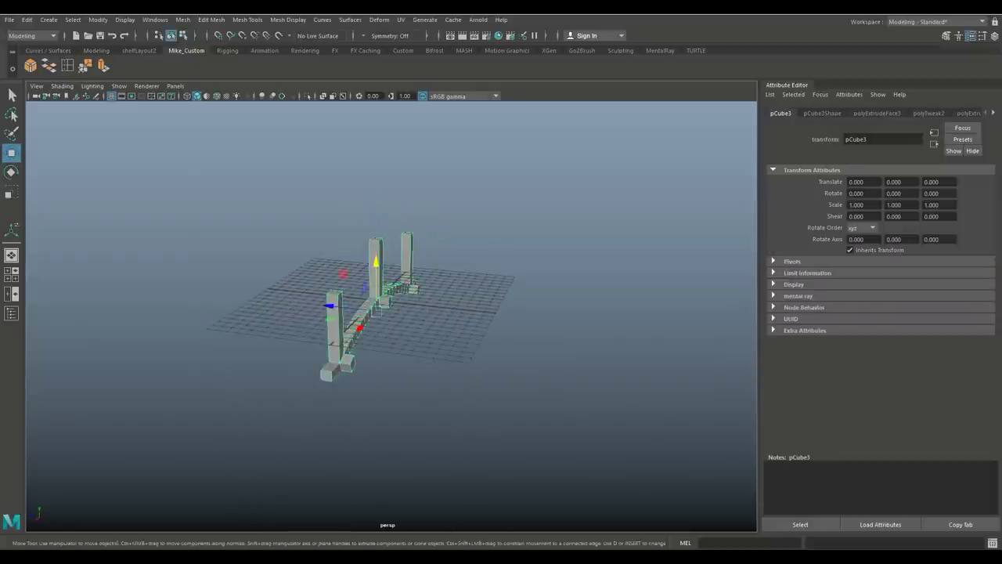
pyautogui.hotkey('ctrl', 'd')
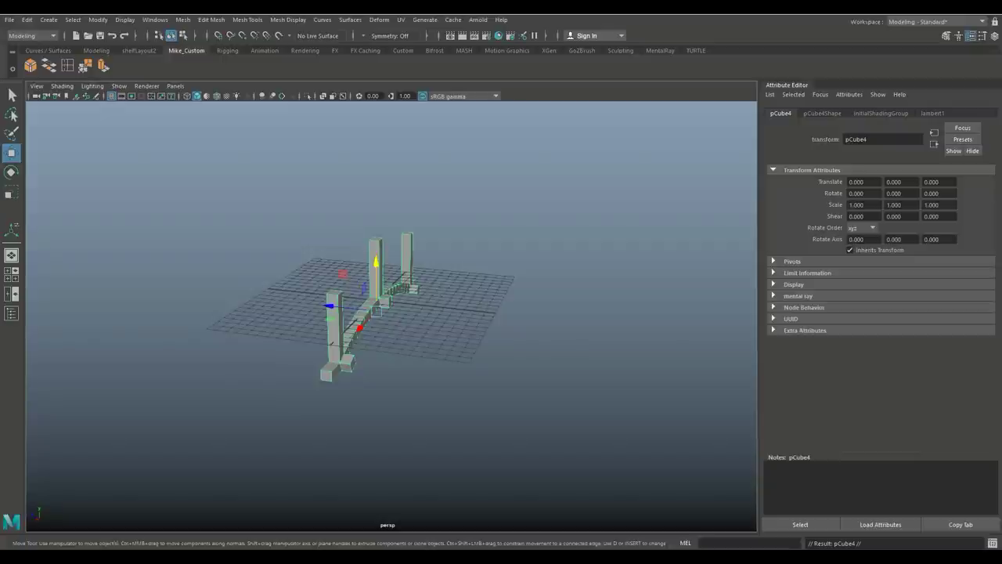
pyautogui.press('e')
pyautogui.moveTo(415, 321); pyautogui.dragTo(301, 321)
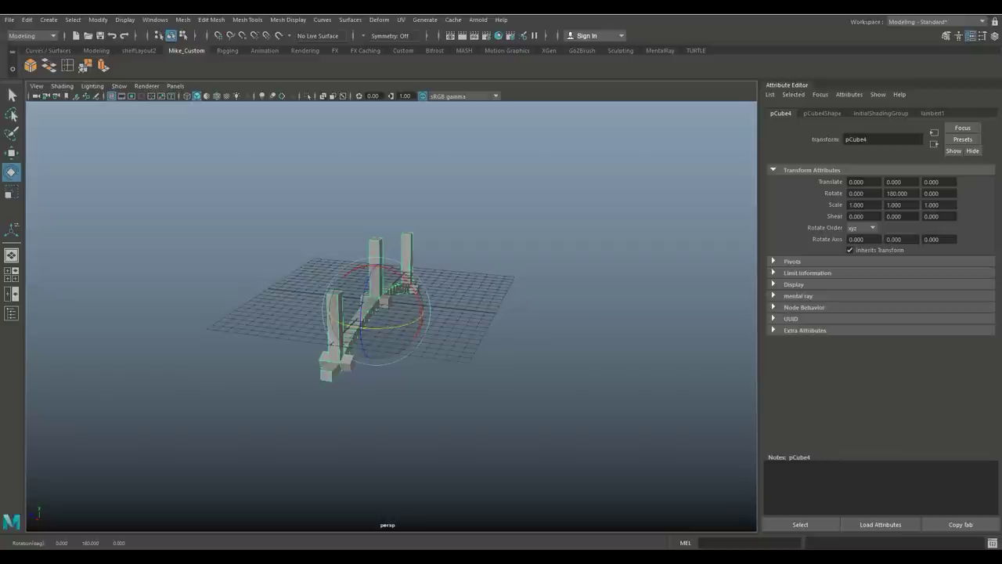
pyautogui.press('w')
pyautogui.moveTo(331, 306); pyautogui.dragTo(407, 299)
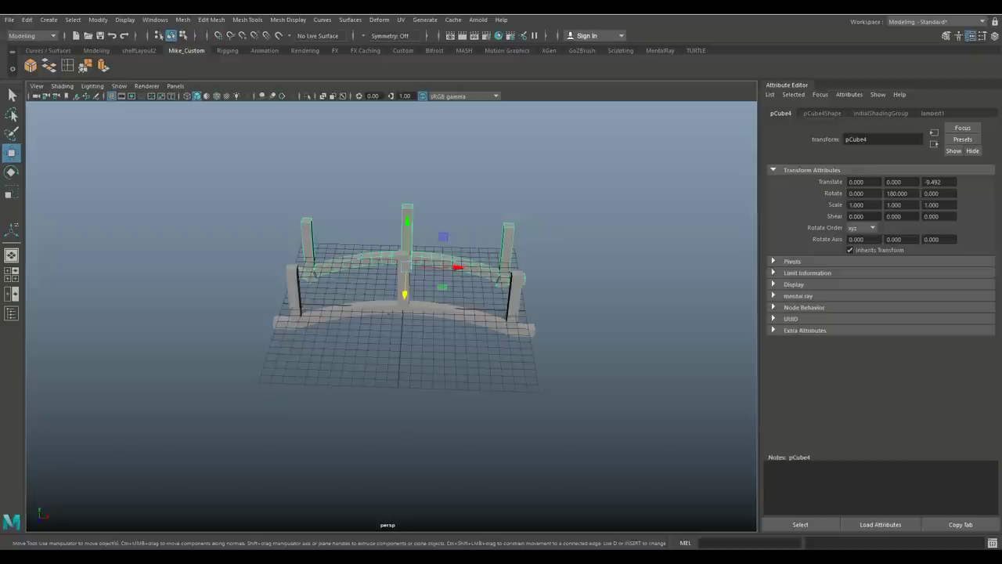
pyautogui.click(97, 50)
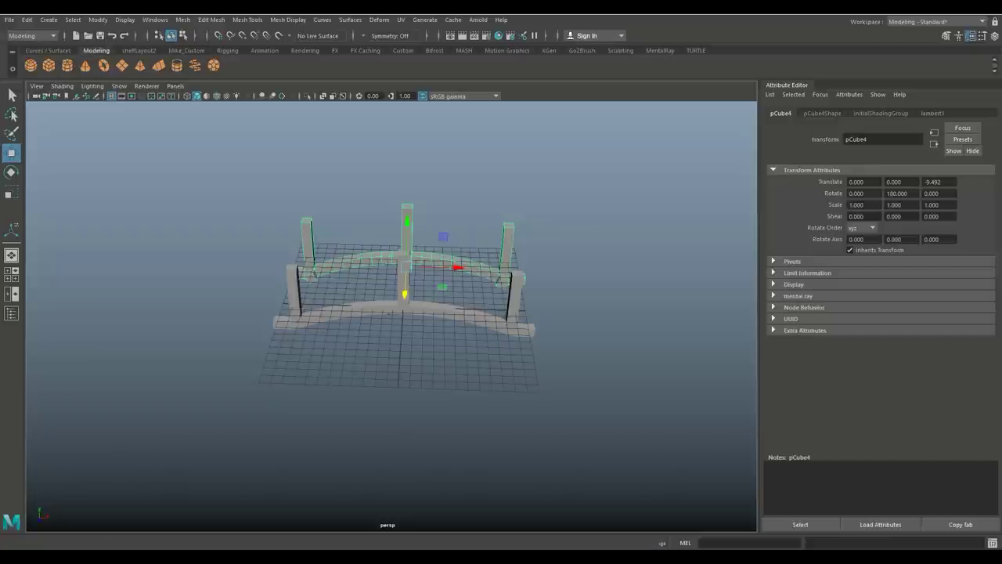
# Create a new cube, enlarge it, and flatten it into a thin square slab.
pyautogui.click(49, 65)
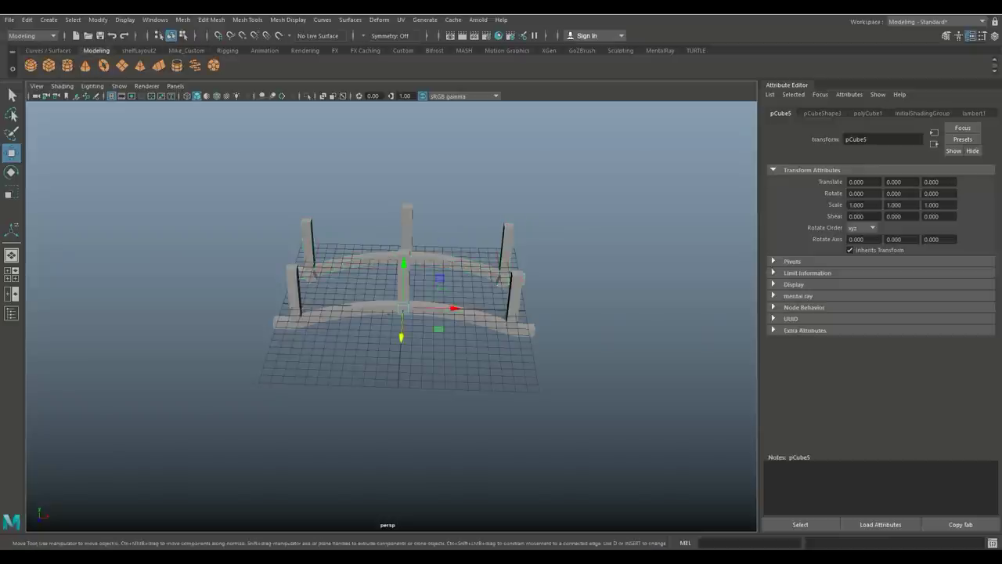
pyautogui.moveTo(401, 337); pyautogui.dragTo(396, 409)
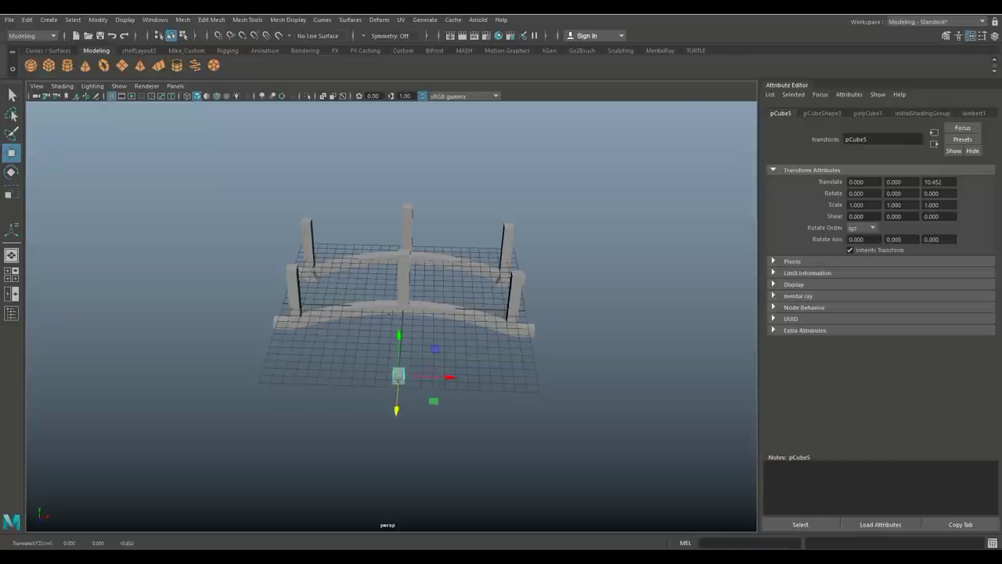
pyautogui.press('f')
pyautogui.press('r')
pyautogui.moveTo(391, 316); pyautogui.dragTo(439, 317)
pyautogui.scroll(-5, 391, 316)
pyautogui.moveTo(391, 276); pyautogui.dragTo(391, 314)
# Extrude the slab's top face and scale it inward to form a bevelled, raised top.
pyautogui.moveTo(360, 249); pyautogui.dragTo(358, 273, button='right')
pyautogui.click(407, 329)
pyautogui.hotkey('ctrl', 'e')
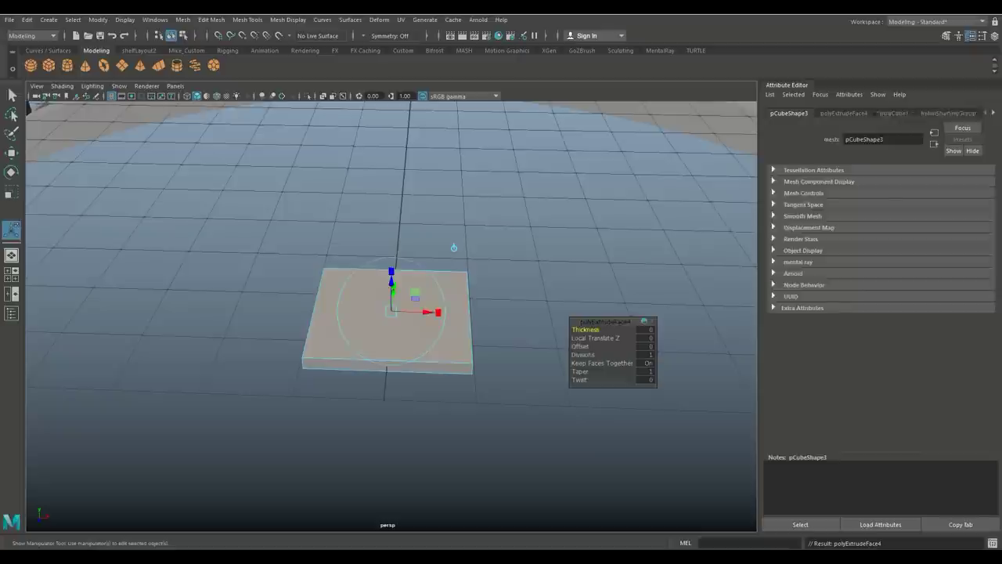
pyautogui.press('r')
pyautogui.moveTo(391, 310); pyautogui.dragTo(391, 275)
pyautogui.press('w')
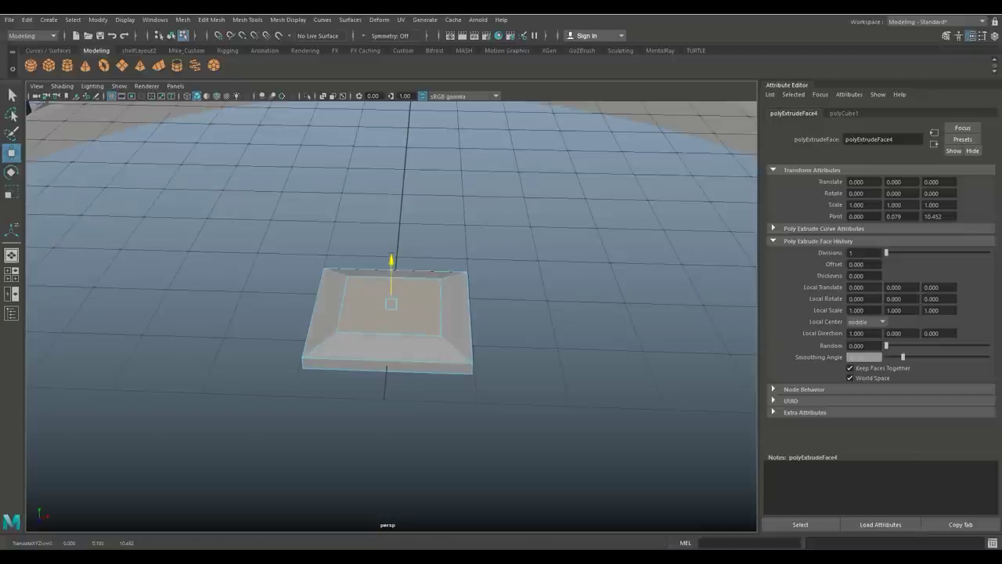
pyautogui.scroll(-5, 391, 313)
pyautogui.moveTo(391, 313)
pyautogui.keyDown('alt'); pyautogui.mouseDown()
pyautogui.moveTo(391, 251)
pyautogui.moveTo(392, 329)
pyautogui.mouseUp(); pyautogui.keyUp('alt')
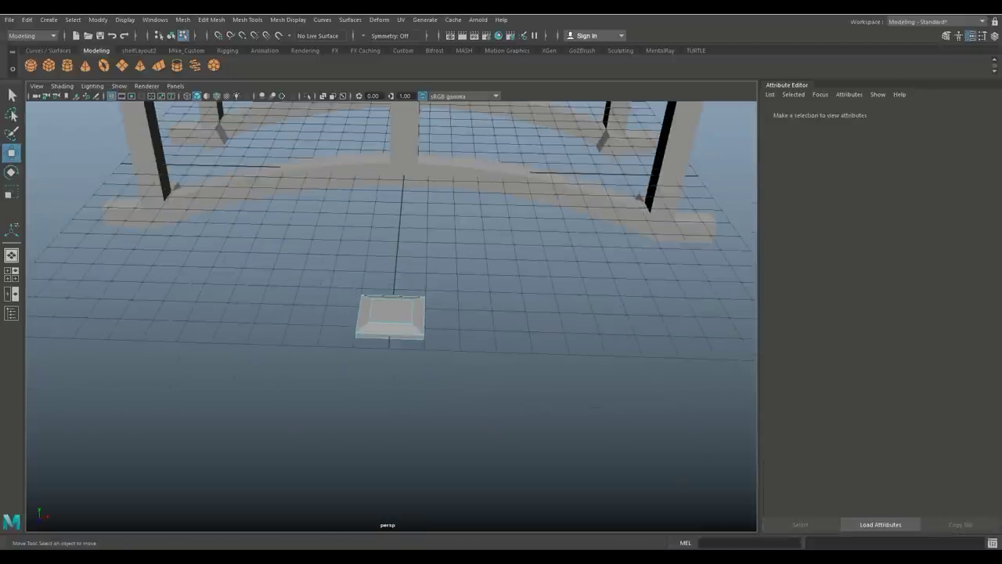
pyautogui.moveTo(379, 262); pyautogui.dragTo(429, 229, button='right')
pyautogui.keyDown('alt'); pyautogui.moveTo(429, 229); pyautogui.dragTo(229, 351); pyautogui.keyUp('alt')
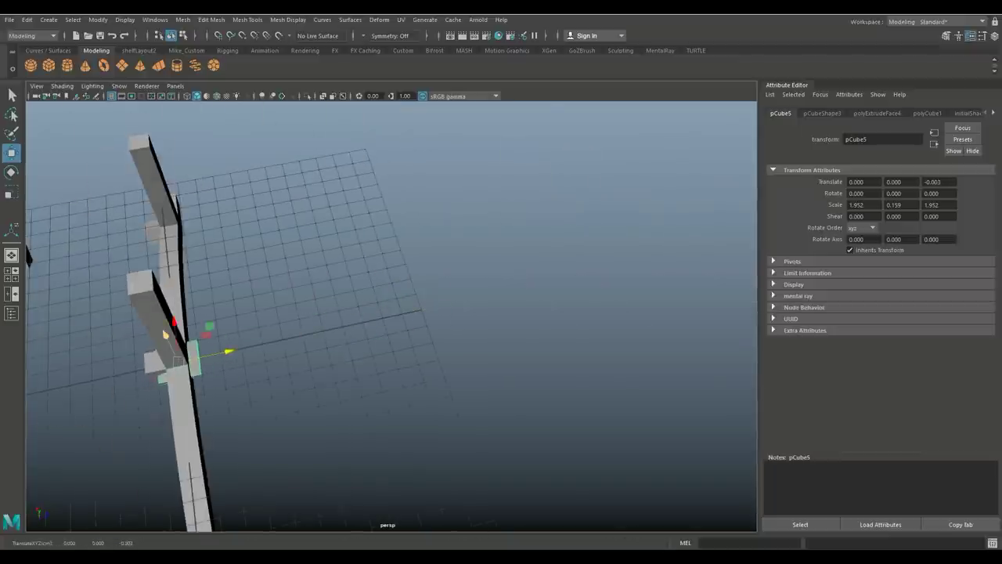
# Snap the cap slab onto the middle post's centre in the top wireframe view.
pyautogui.moveTo(166, 335); pyautogui.dragTo(126, 254)
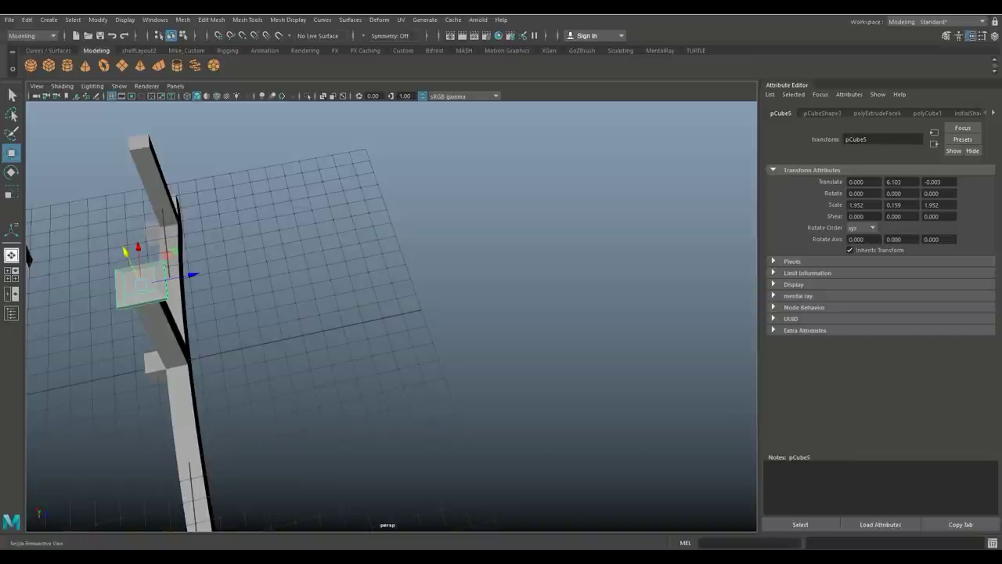
pyautogui.click(12, 275)
pyautogui.press('space')
pyautogui.press('f')
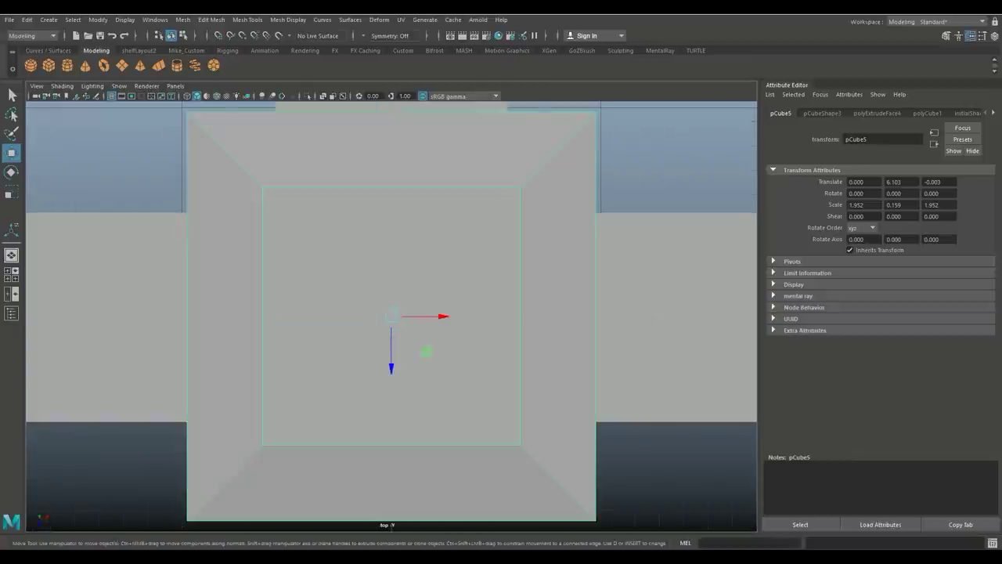
pyautogui.press('4')
pyautogui.press('a')
pyautogui.scroll(6, 392, 316)
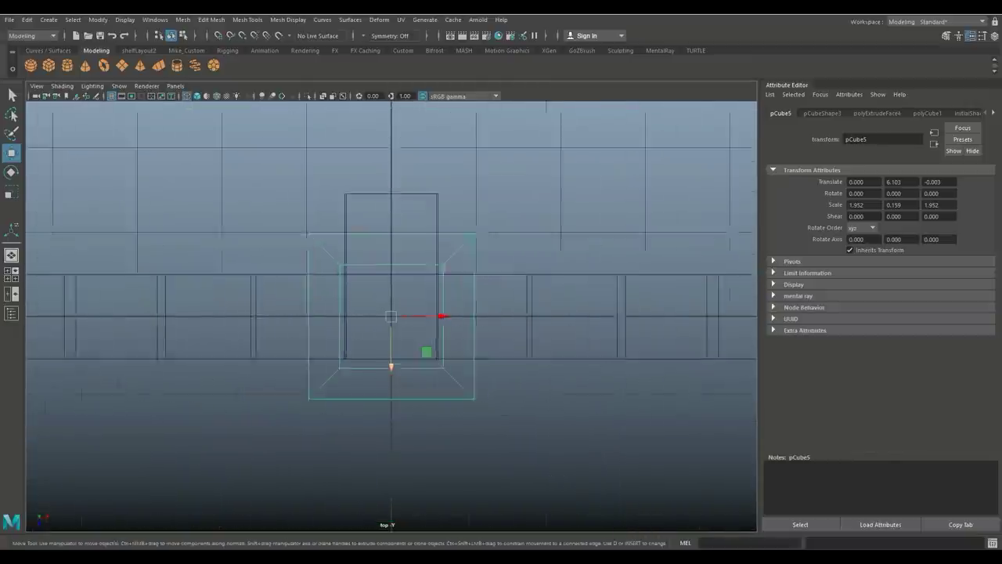
pyautogui.press('v')
pyautogui.moveTo(391, 316); pyautogui.dragTo(391, 316)
pyautogui.moveTo(425, 352); pyautogui.dragTo(404, 352)
pyautogui.hotkey('ctrl', 'z')
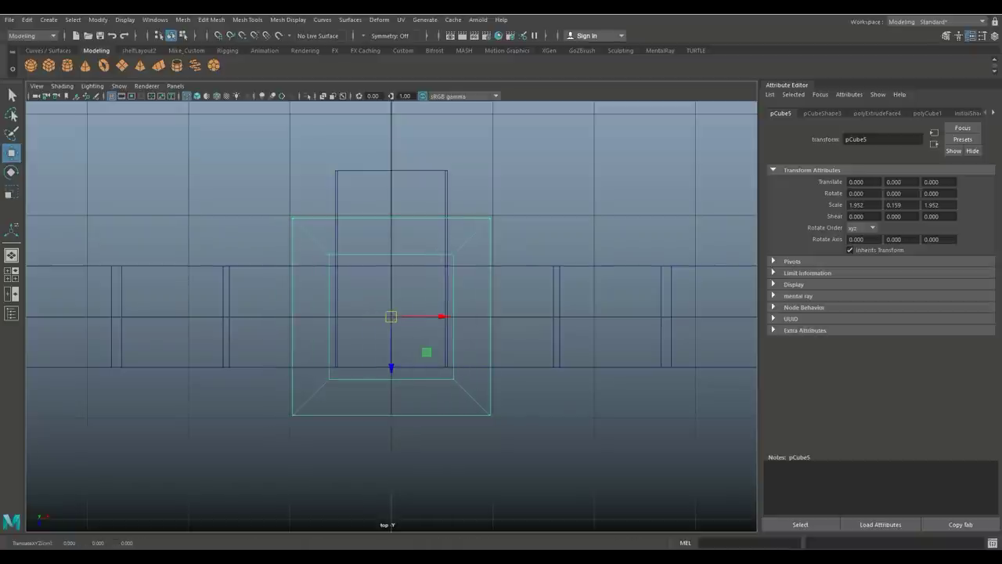
# Scale the cap down to 1.599 and lift it toward the top of the middle post.
pyautogui.press('r')
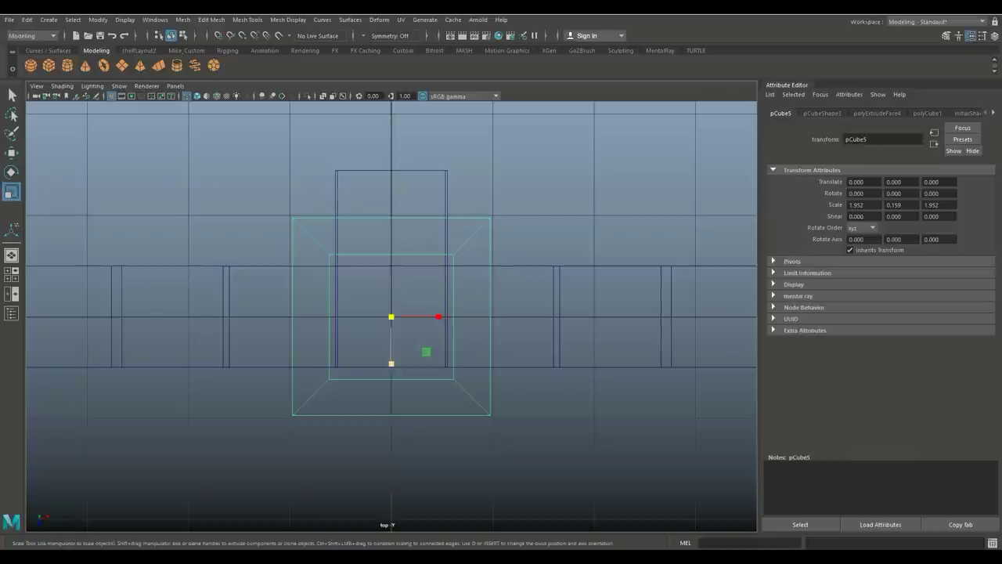
pyautogui.moveTo(390, 317); pyautogui.dragTo(358, 316)
pyautogui.click(12, 274)
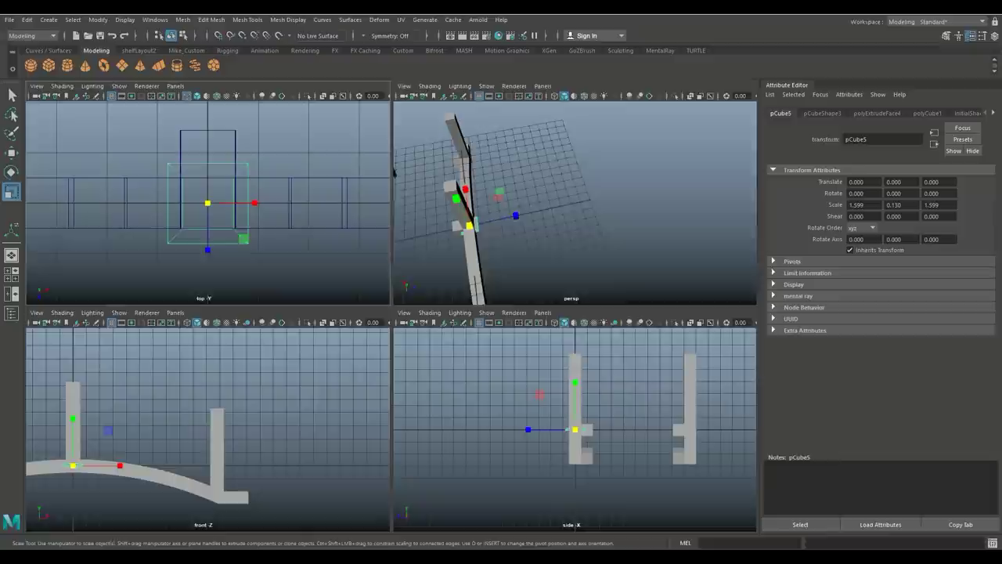
pyautogui.press('space')
pyautogui.press('f')
pyautogui.scroll(-10, 391, 316)
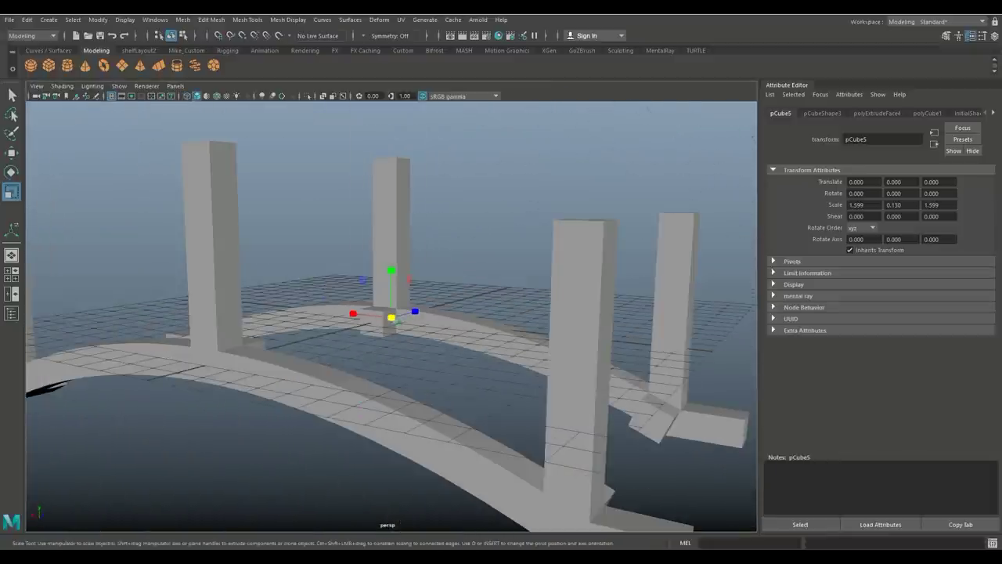
pyautogui.press('w')
pyautogui.moveTo(391, 282); pyautogui.dragTo(390, 127)
# Seat the cap on the post top in the front wireframe view at Y 6.357.
pyautogui.press('f')
pyautogui.keyDown('alt'); pyautogui.moveTo(392, 352); pyautogui.dragTo(411, 302); pyautogui.keyUp('alt')
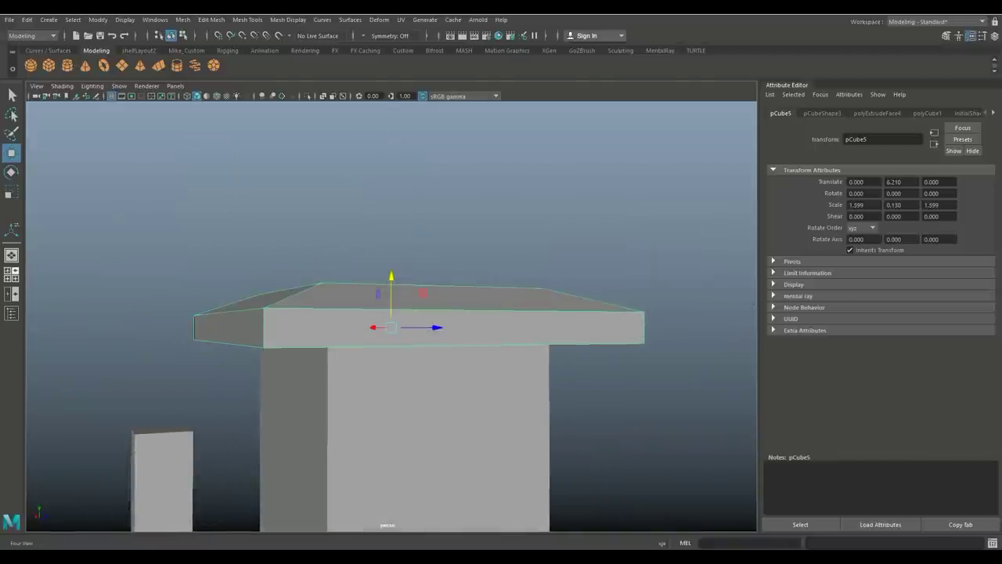
pyautogui.press('space')
pyautogui.press('space')
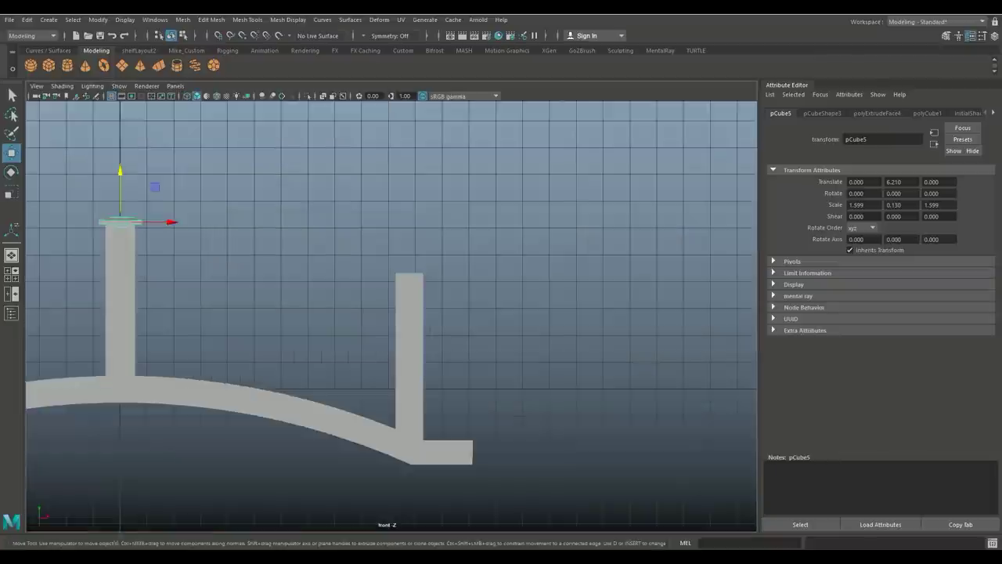
pyautogui.press('f')
pyautogui.press('4')
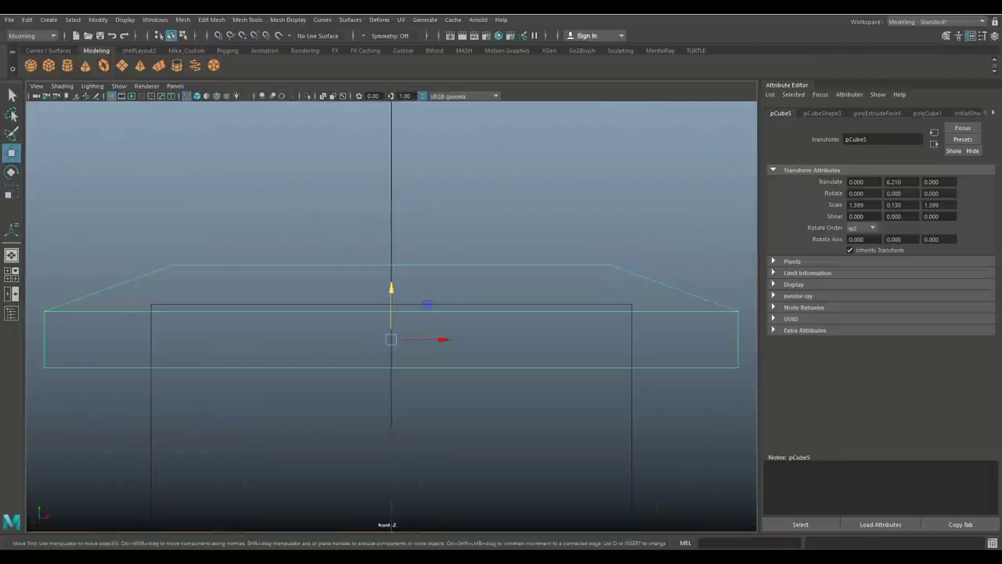
pyautogui.moveTo(427, 304); pyautogui.dragTo(426, 239, button='middle')
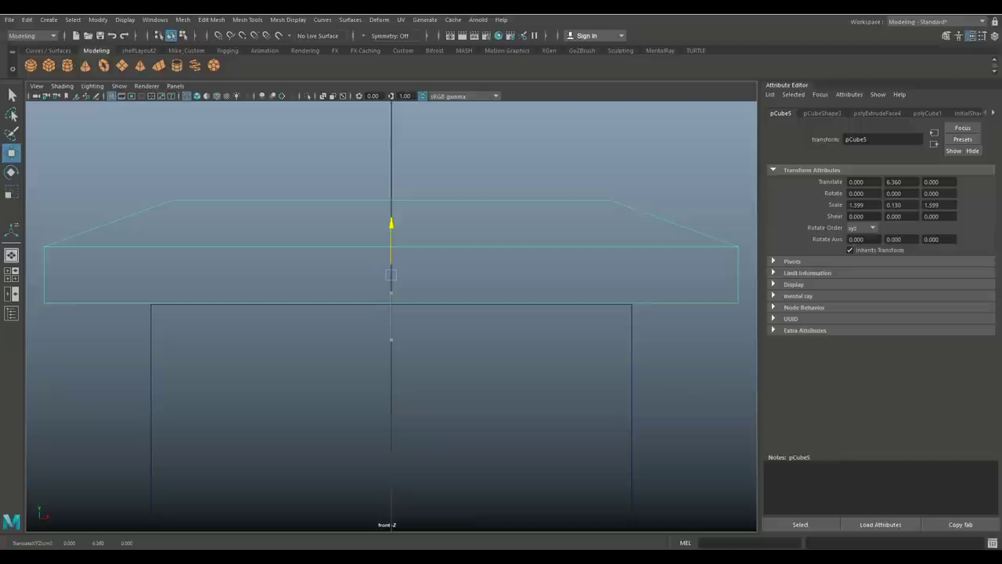
pyautogui.scroll(-10, 391, 313)
pyautogui.scroll(-5, 562, 169)
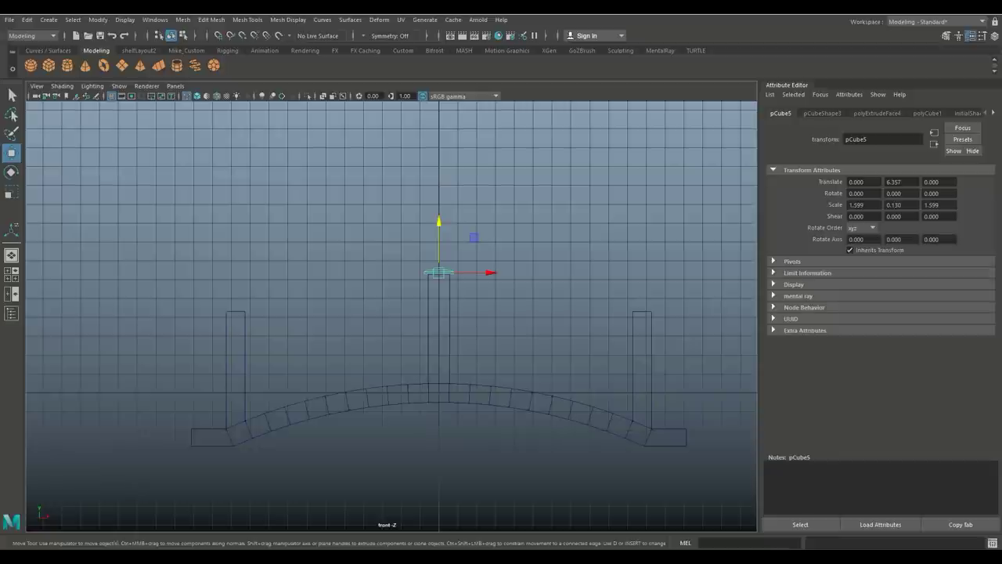
# Duplicate the post cap and move the copy along X to about -10.85.
pyautogui.hotkey('ctrl', 'd')
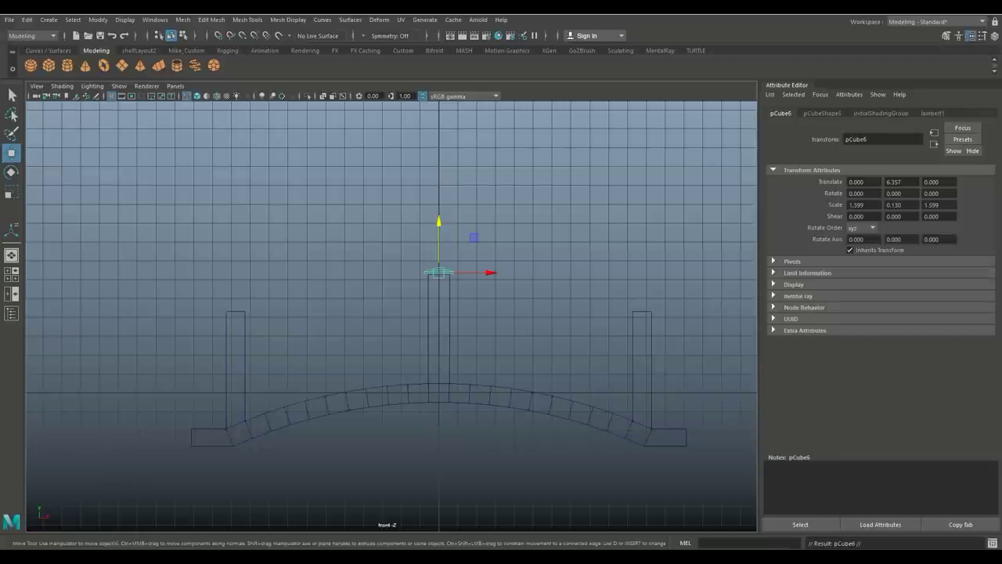
pyautogui.moveTo(486, 272); pyautogui.dragTo(282, 272)
pyautogui.moveTo(233, 222); pyautogui.dragTo(233, 260)
pyautogui.press('f')
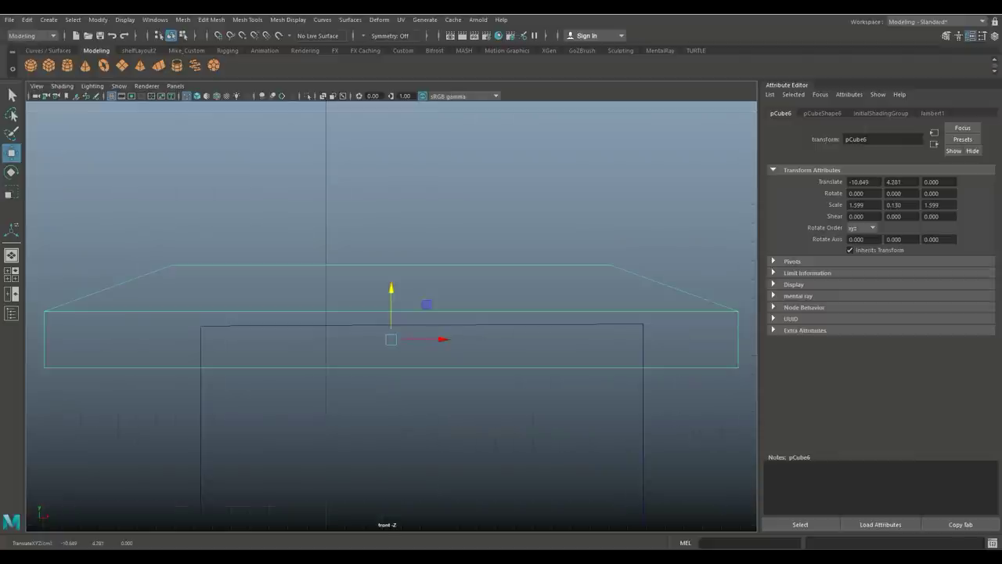
pyautogui.moveTo(392, 310); pyautogui.dragTo(392, 266)
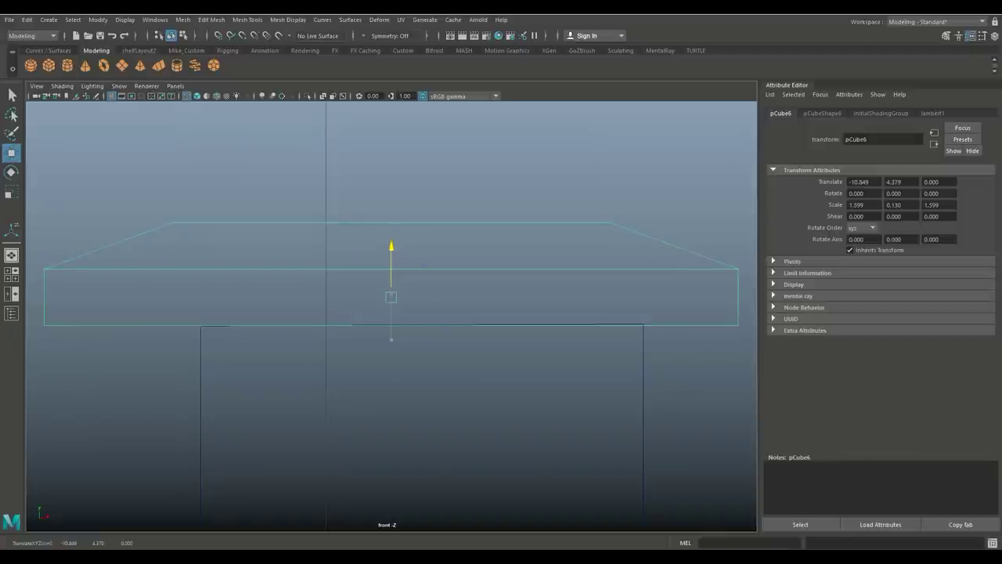
# Snap the copy over the end post in the top view, at Z 0.5.
pyautogui.click(11, 274)
pyautogui.press('space')
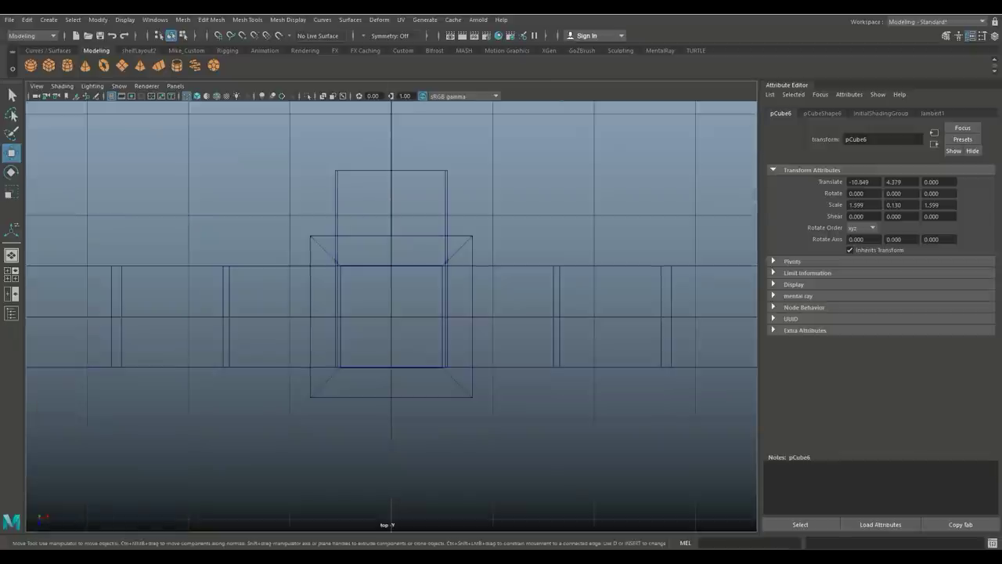
pyautogui.moveTo(391, 316); pyautogui.dragTo(384, 188)
pyautogui.scroll(-10, 384, 187)
pyautogui.scroll(2, 391, 313)
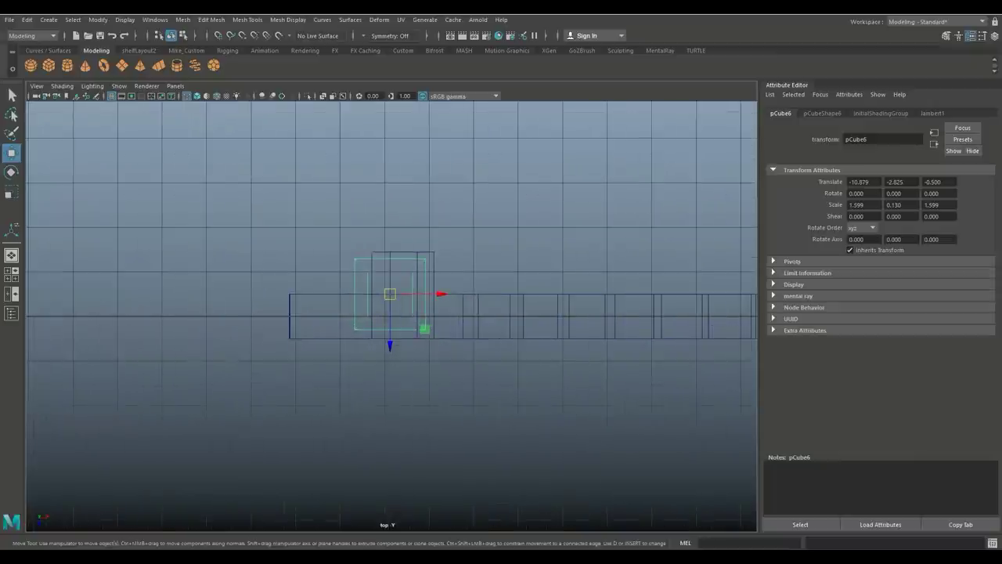
pyautogui.press('v')
pyautogui.moveTo(389, 294); pyautogui.dragTo(390, 338)
pyautogui.scroll(2, 390, 339)
pyautogui.click(12, 274)
pyautogui.press('space')
pyautogui.keyDown('alt'); pyautogui.moveTo(392, 313); pyautogui.dragTo(486, 235); pyautogui.keyUp('alt')
pyautogui.scroll(-5, 392, 314)
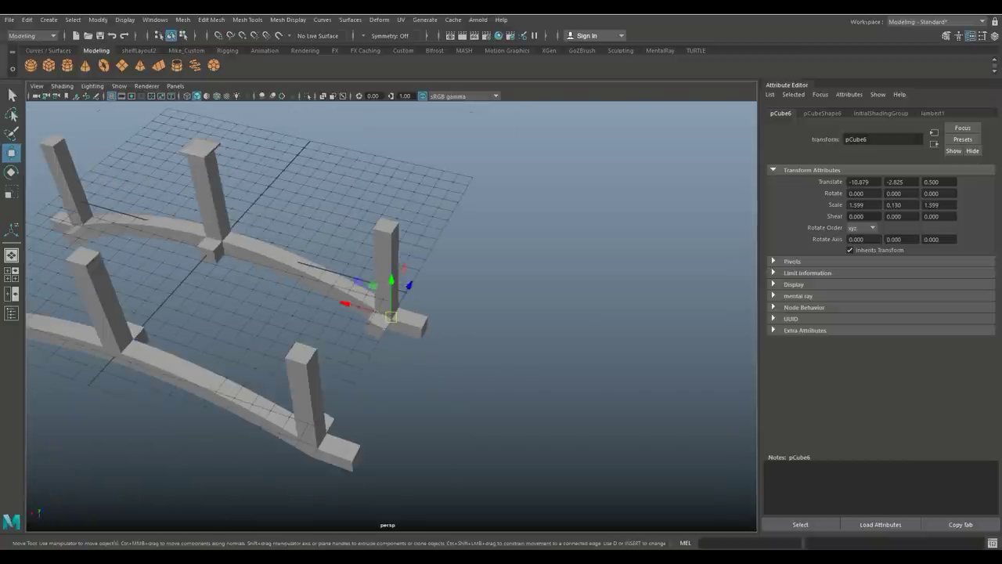
# Raise pCube6 up the left end post and bring it near the post outline.
pyautogui.moveTo(391, 286); pyautogui.dragTo(391, 209)
pyautogui.keyDown('alt'); pyautogui.moveTo(470, 313); pyautogui.dragTo(470, 259); pyautogui.keyUp('alt')
pyautogui.moveTo(435, 226); pyautogui.dragTo(430, 227)
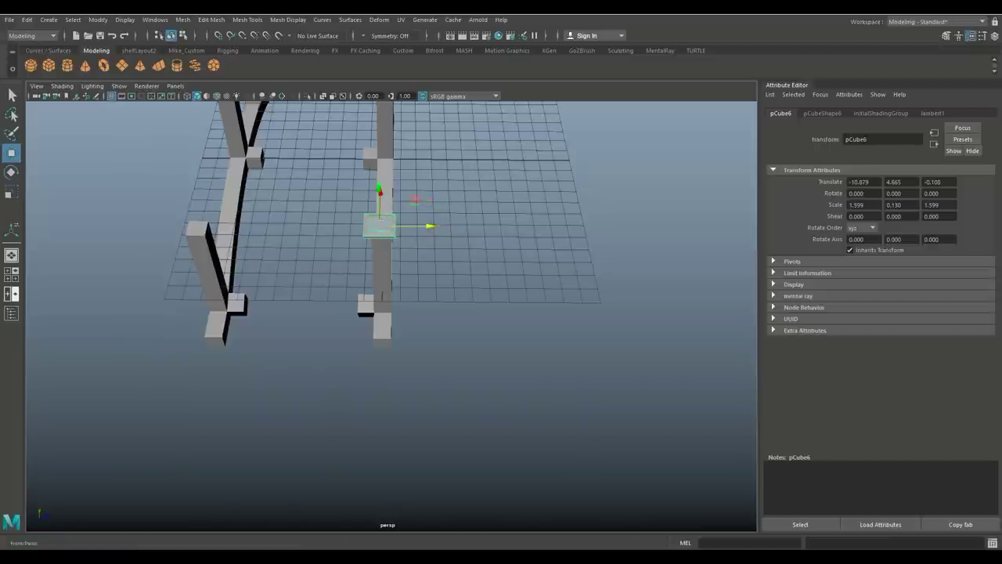
pyautogui.click(11, 274)
pyautogui.press('space')
pyautogui.scroll(3, 391, 313)
pyautogui.scroll(-5, 390, 317)
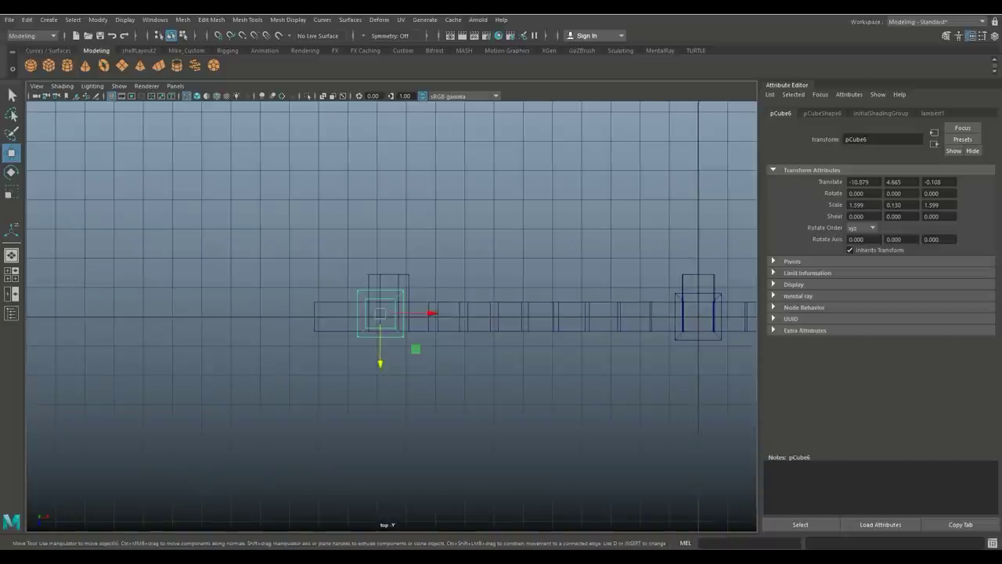
pyautogui.keyDown('alt'); pyautogui.moveTo(391, 313); pyautogui.dragTo(258, 297, button='middle'); pyautogui.keyUp('alt')
pyautogui.scroll(3, 392, 313)
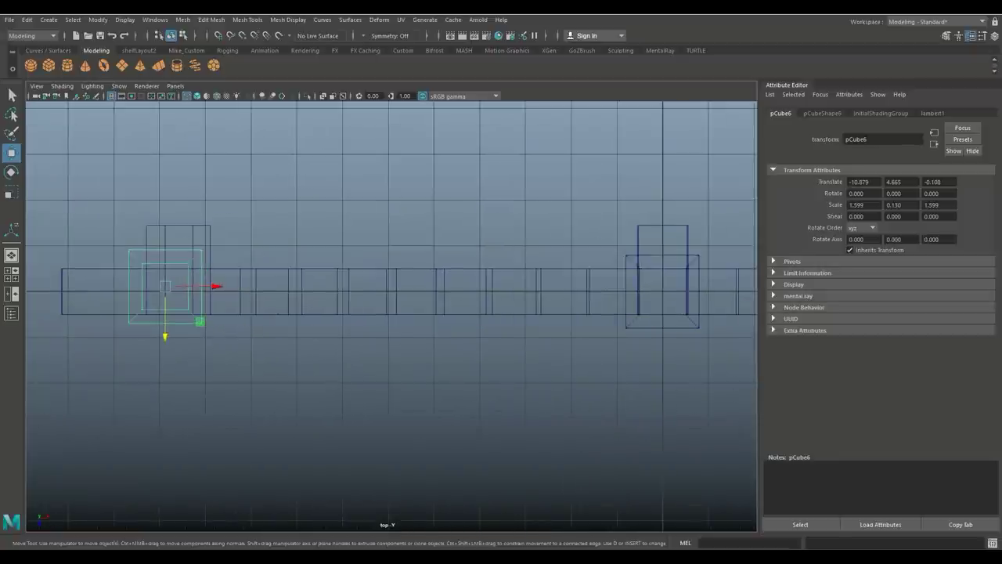
pyautogui.keyDown('alt'); pyautogui.moveTo(207, 306); pyautogui.dragTo(447, 329, button='middle'); pyautogui.keyUp('alt')
pyautogui.scroll(4, 376, 306)
pyautogui.moveTo(353, 290); pyautogui.dragTo(366, 302)
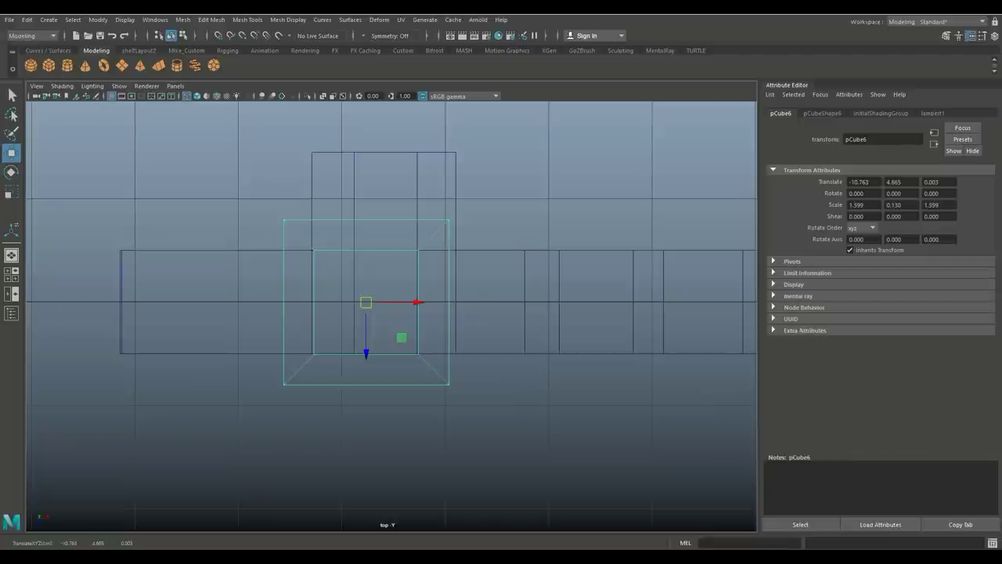
# Snap pCube6 to the post's vertices so it is centred over the left post.
pyautogui.press('v')
pyautogui.moveTo(365, 302)
pyautogui.mouseDown()
pyautogui.moveTo(354, 354)
pyautogui.moveTo(354, 259)
pyautogui.moveTo(354, 353)
pyautogui.moveTo(354, 258)
pyautogui.moveTo(354, 302)
pyautogui.mouseUp()
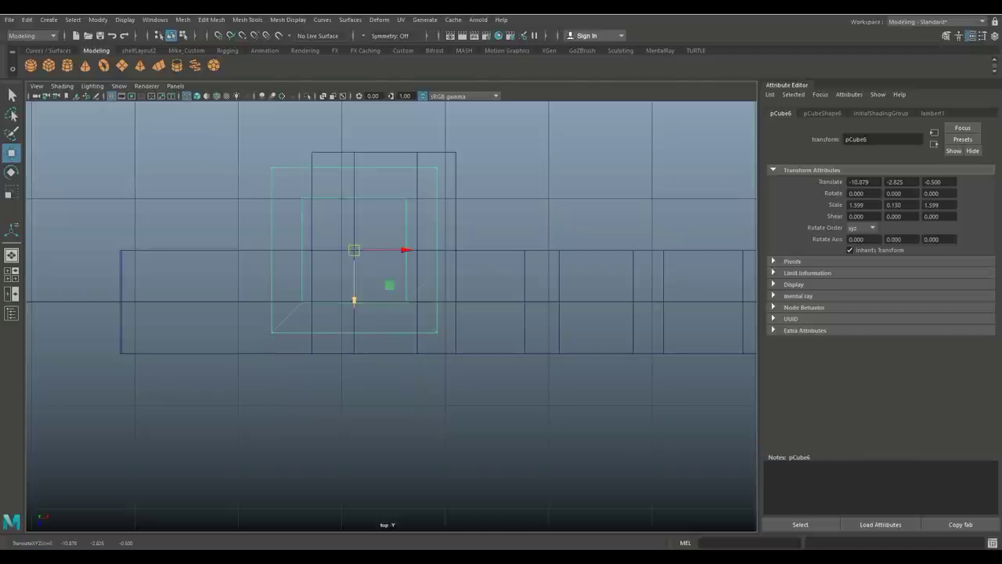
pyautogui.moveTo(345, 248); pyautogui.dragTo(354, 299)
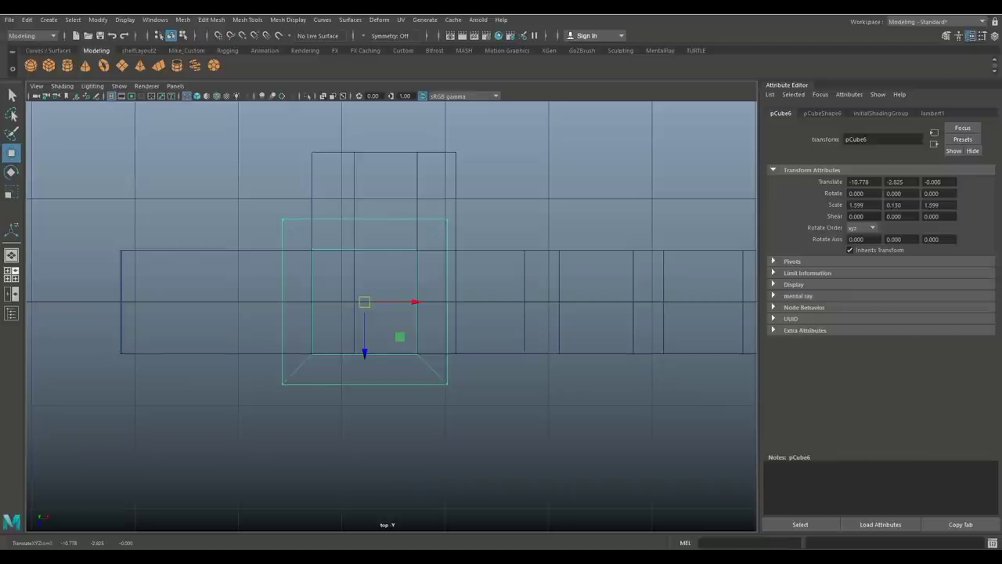
pyautogui.click(12, 274)
pyautogui.press('space')
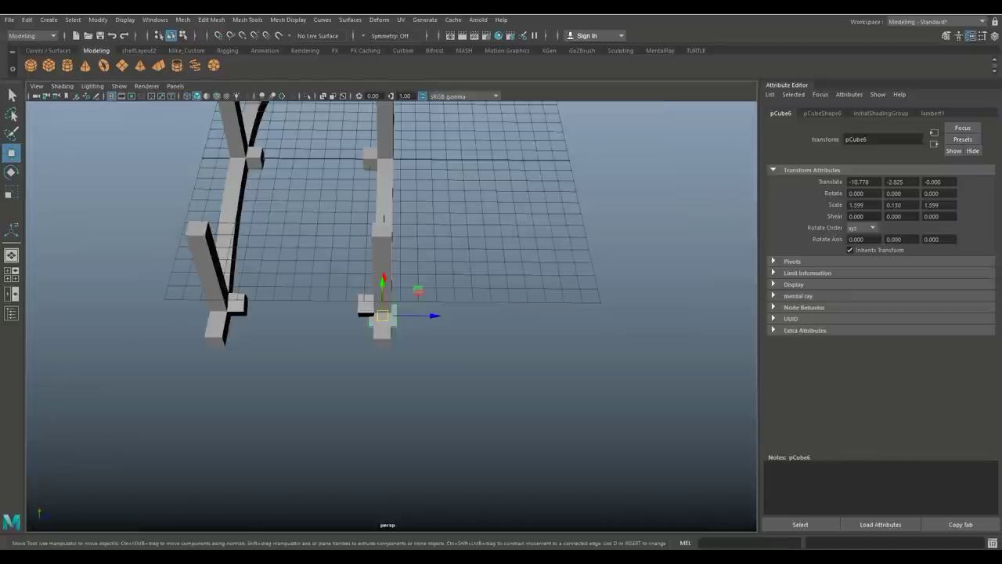
pyautogui.scroll(3, 376, 282)
pyautogui.press('super')
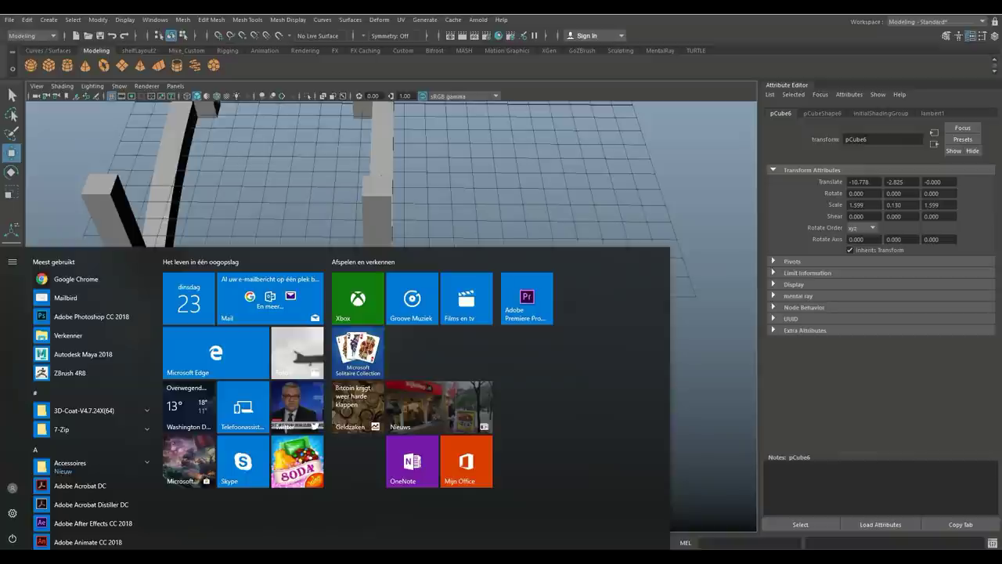
pyautogui.press('super')
pyautogui.keyDown('alt'); pyautogui.moveTo(376, 235); pyautogui.dragTo(368, 289); pyautogui.keyUp('alt')
# Lift pCube6 to sit on the left post top at Y 4.380.
pyautogui.click(362, 296)
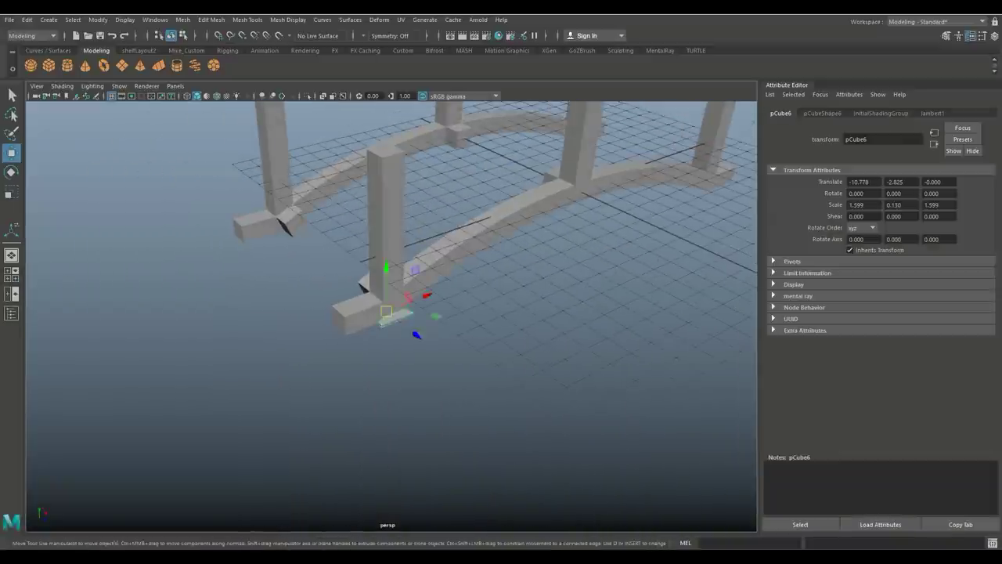
pyautogui.moveTo(386, 255); pyautogui.dragTo(385, 139)
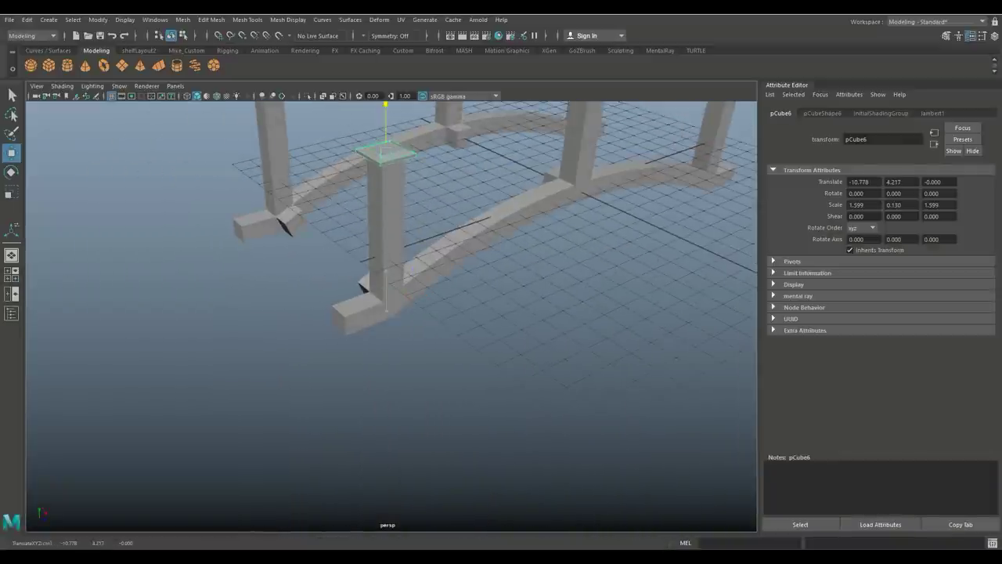
pyautogui.press('f')
pyautogui.keyDown('alt'); pyautogui.moveTo(392, 329); pyautogui.dragTo(400, 227); pyautogui.keyUp('alt')
pyautogui.click(11, 274)
pyautogui.press('space')
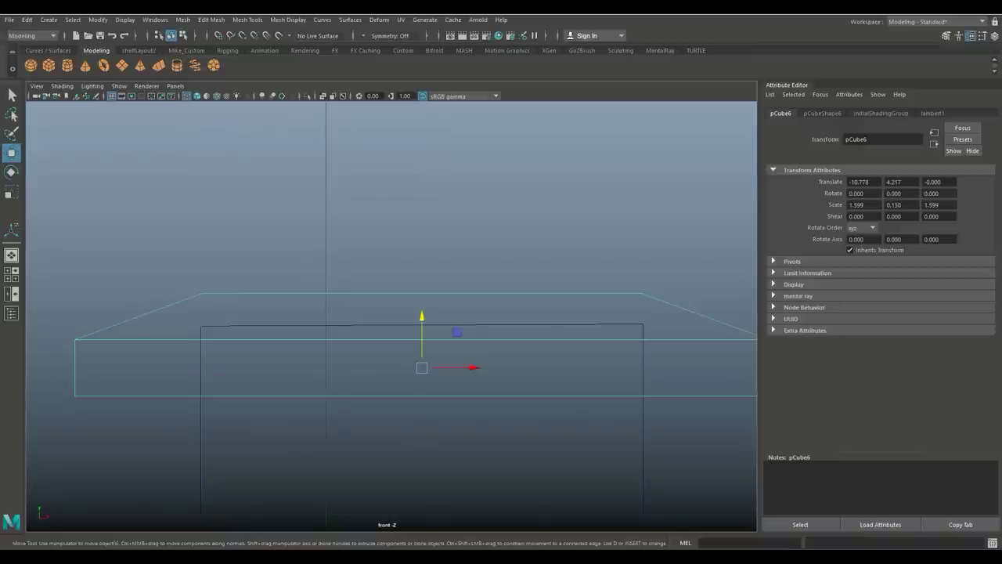
pyautogui.moveTo(421, 337); pyautogui.dragTo(422, 266)
pyautogui.scroll(-5, 421, 266)
# Duplicate the cap as pCube7 and move it along X onto the right post.
pyautogui.hotkey('ctrl', 'd')
pyautogui.keyDown('alt'); pyautogui.moveTo(438, 329); pyautogui.dragTo(175, 317, button='middle'); pyautogui.keyUp('alt')
pyautogui.moveTo(177, 302); pyautogui.dragTo(553, 303)
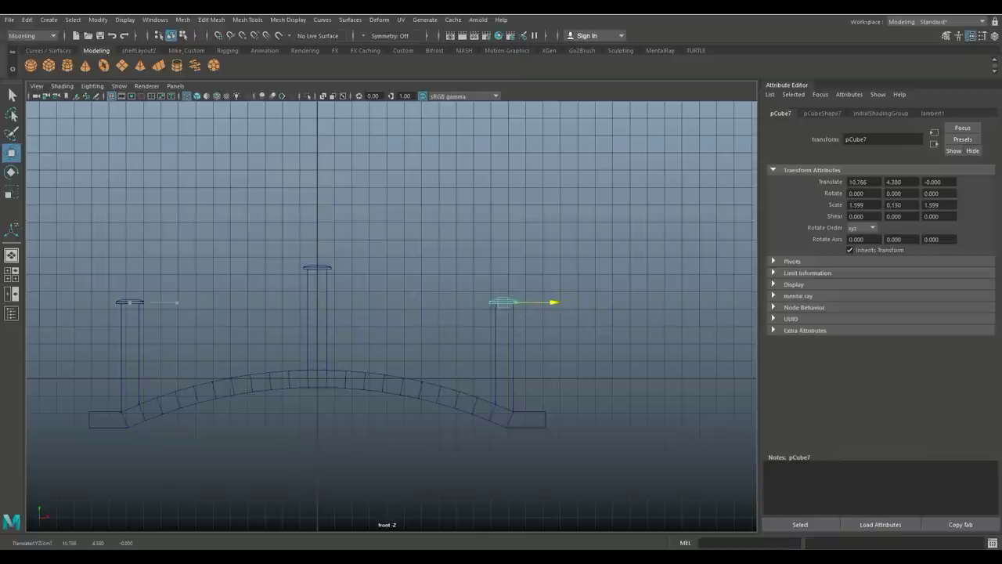
pyautogui.press('f')
pyautogui.moveTo(427, 339); pyautogui.dragTo(467, 339)
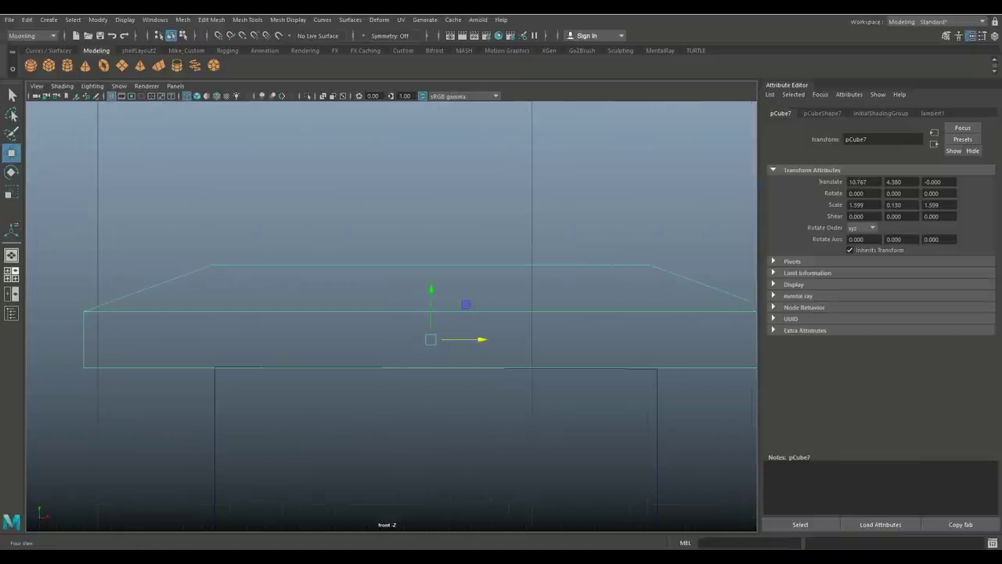
pyautogui.click(11, 274)
pyautogui.press('space')
pyautogui.scroll(5, 391, 321)
pyautogui.scroll(-6, 392, 321)
pyautogui.scroll(2, 392, 321)
pyautogui.scroll(2, 392, 317)
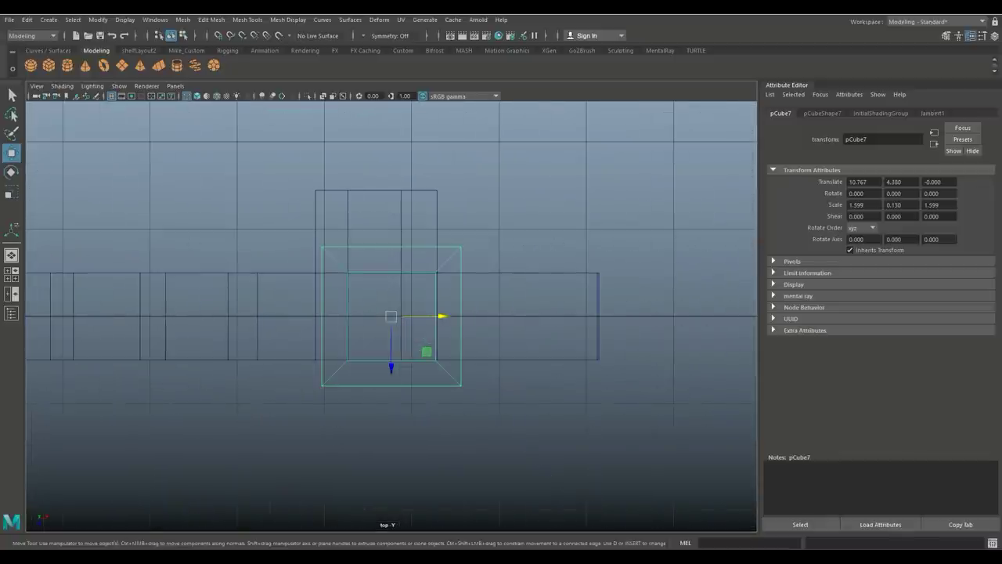
# View the capped posts from above and select the centre post's cap.
pyautogui.click(12, 274)
pyautogui.click(11, 256)
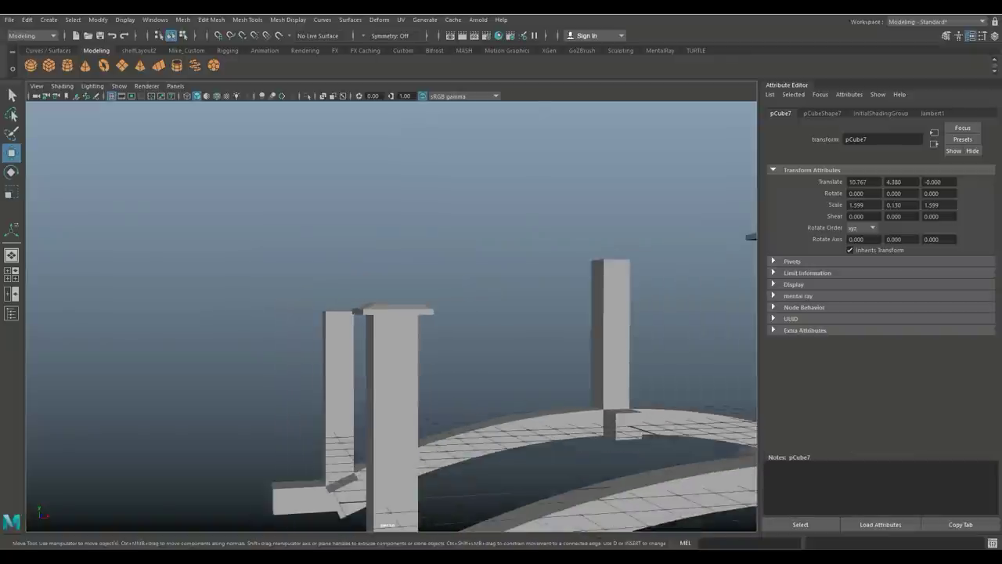
pyautogui.keyDown('alt'); pyautogui.moveTo(470, 329); pyautogui.dragTo(548, 306); pyautogui.keyUp('alt')
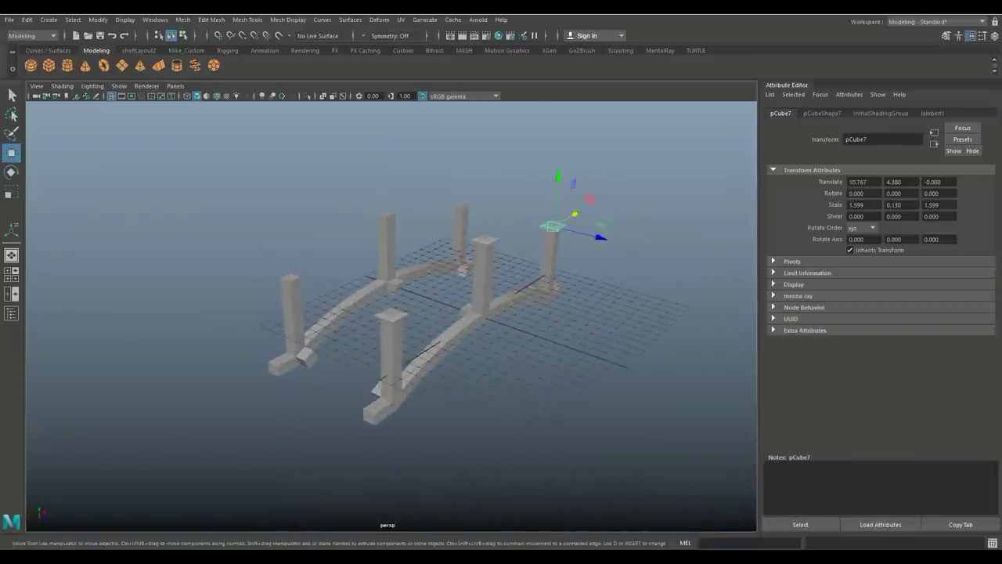
pyautogui.keyDown('shift'); pyautogui.click(484, 242); pyautogui.keyUp('shift')
# Duplicate the three caps and align the copies on the far railing's posts, e.g. pCube10 at -10.778, 4.380, -9.502.
pyautogui.keyDown('shift'); pyautogui.click(391, 315); pyautogui.keyUp('shift')
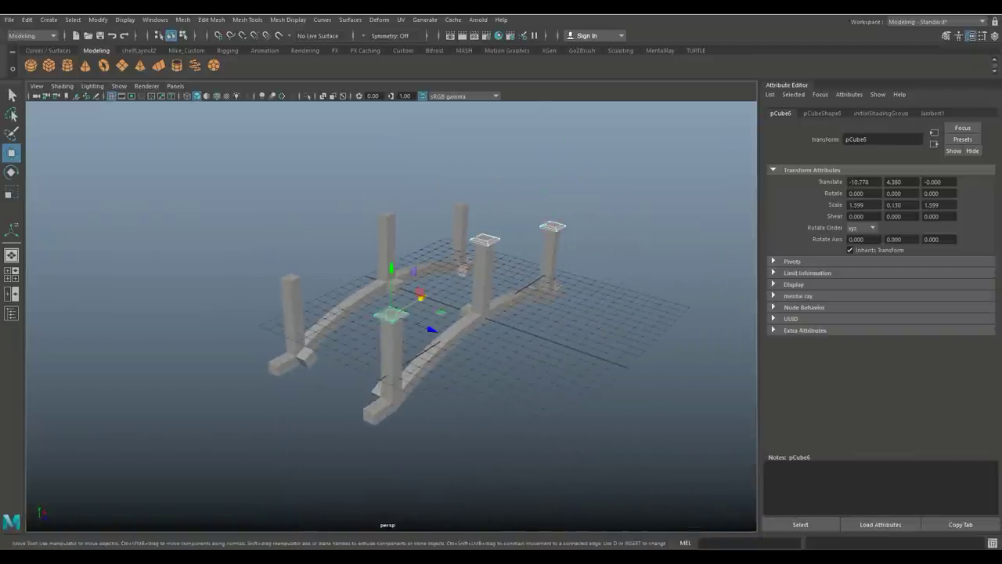
pyautogui.hotkey('ctrl', 'd')
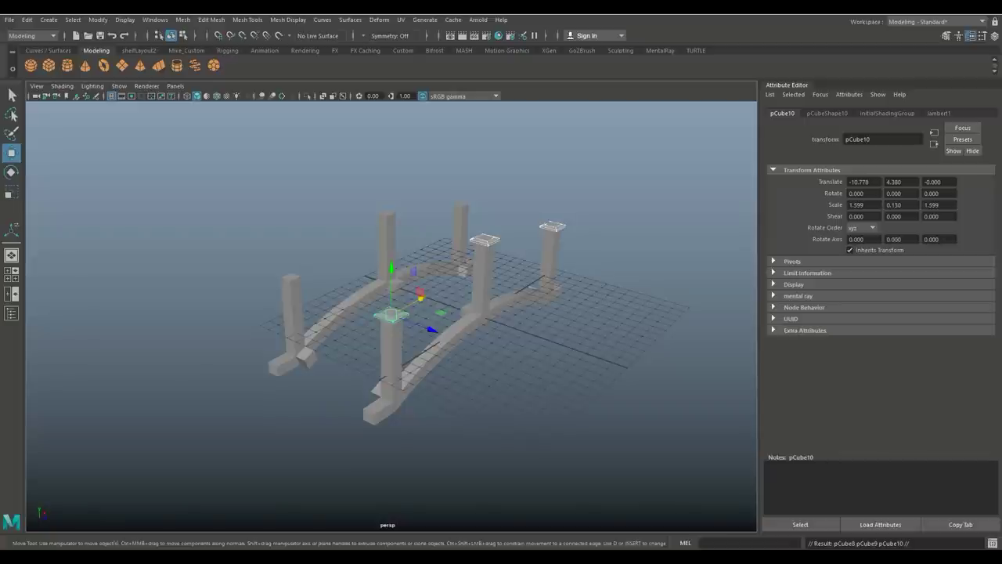
pyautogui.moveTo(432, 330); pyautogui.dragTo(324, 289)
pyautogui.click(11, 274)
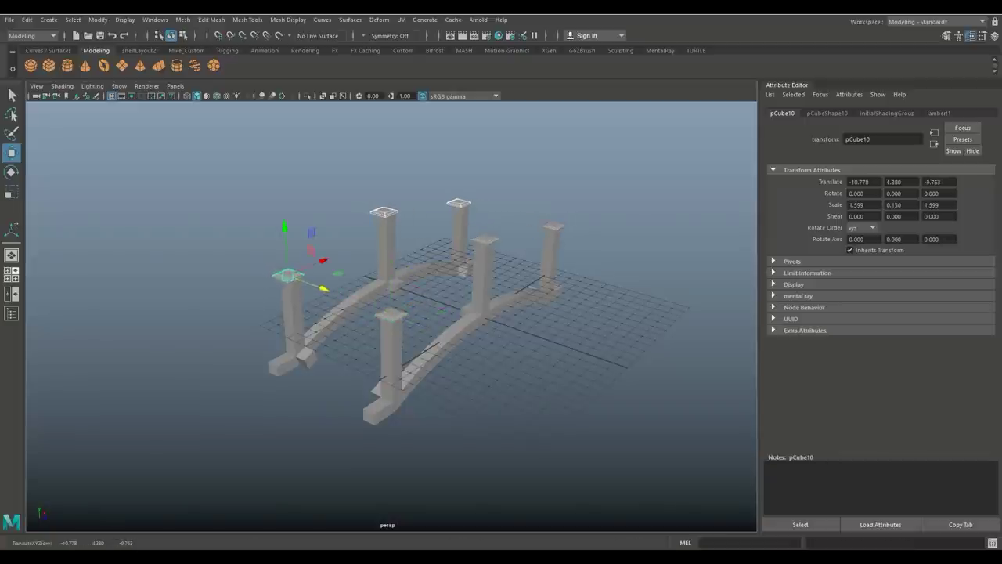
pyautogui.press('space')
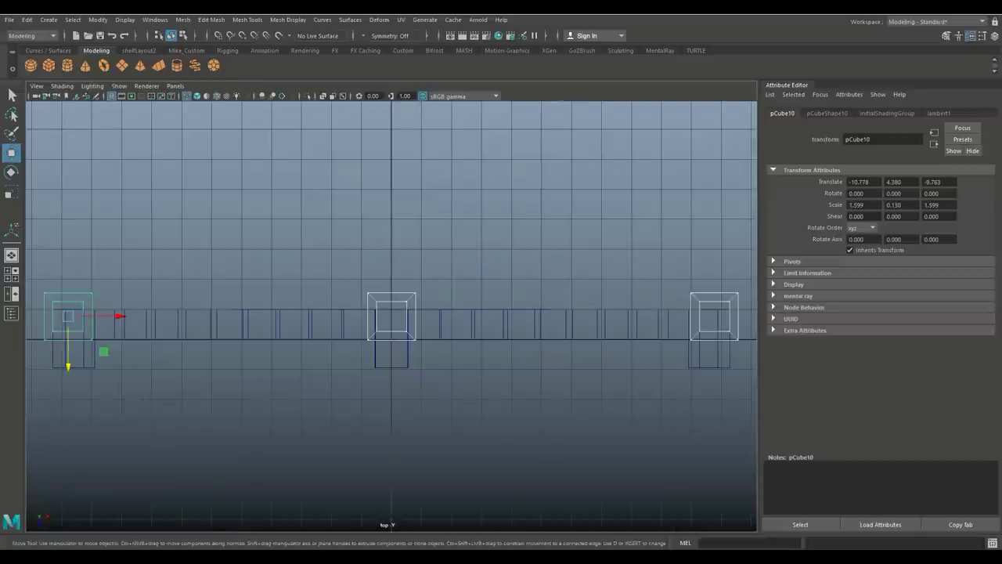
pyautogui.moveTo(68, 366); pyautogui.dragTo(68, 374)
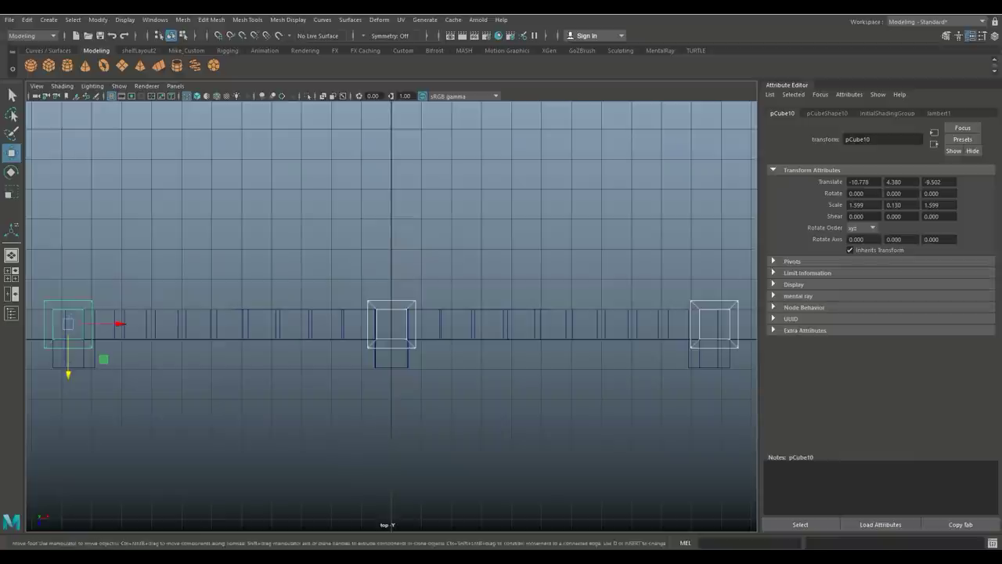
pyautogui.press('space')
pyautogui.press('space')
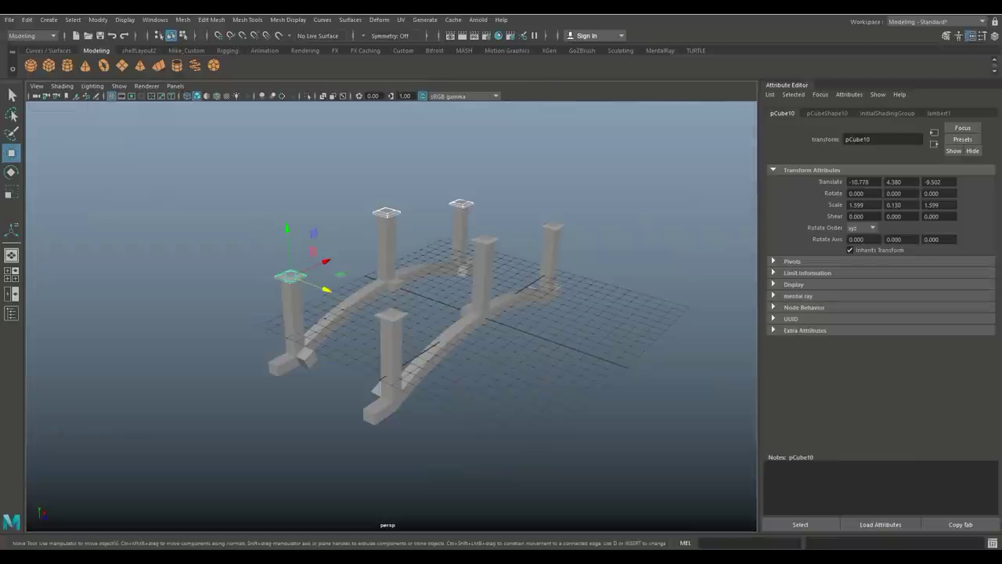
pyautogui.keyDown('alt'); pyautogui.moveTo(392, 313); pyautogui.dragTo(450, 315); pyautogui.keyUp('alt')
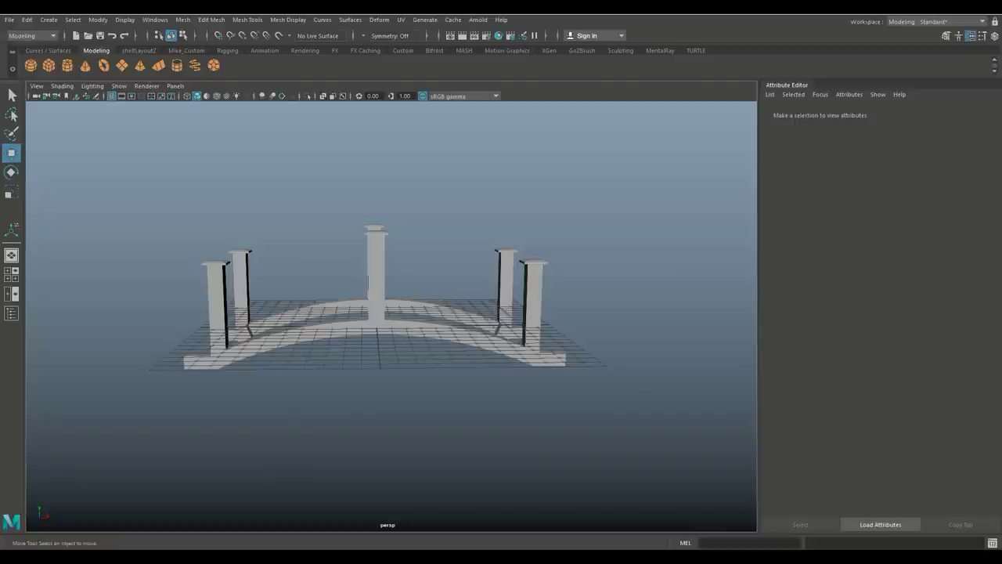
# Create a polygon cube and move it up beside the centre post.
pyautogui.click(48, 65)
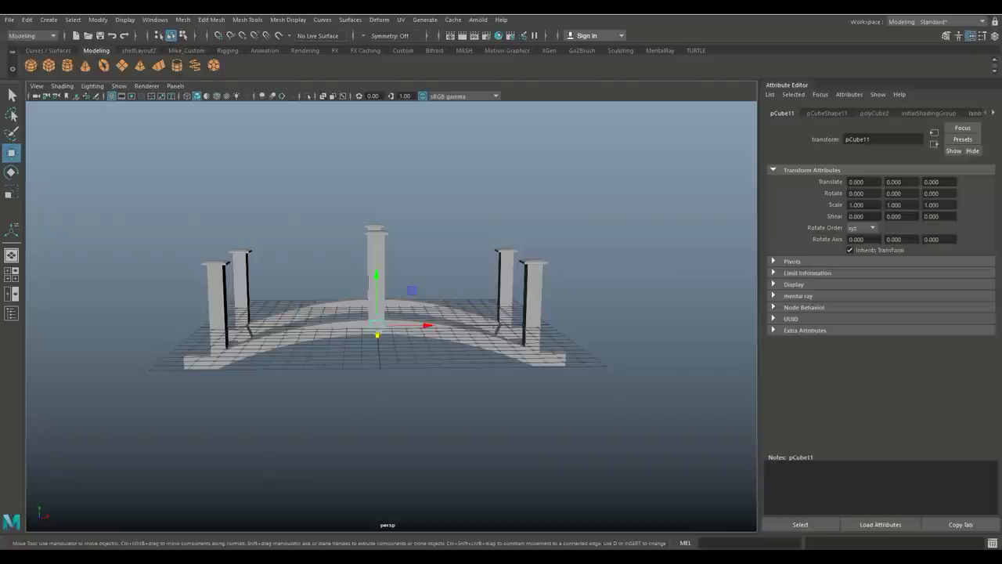
pyautogui.scroll(-3, 384, 313)
pyautogui.moveTo(382, 273); pyautogui.dragTo(381, 252)
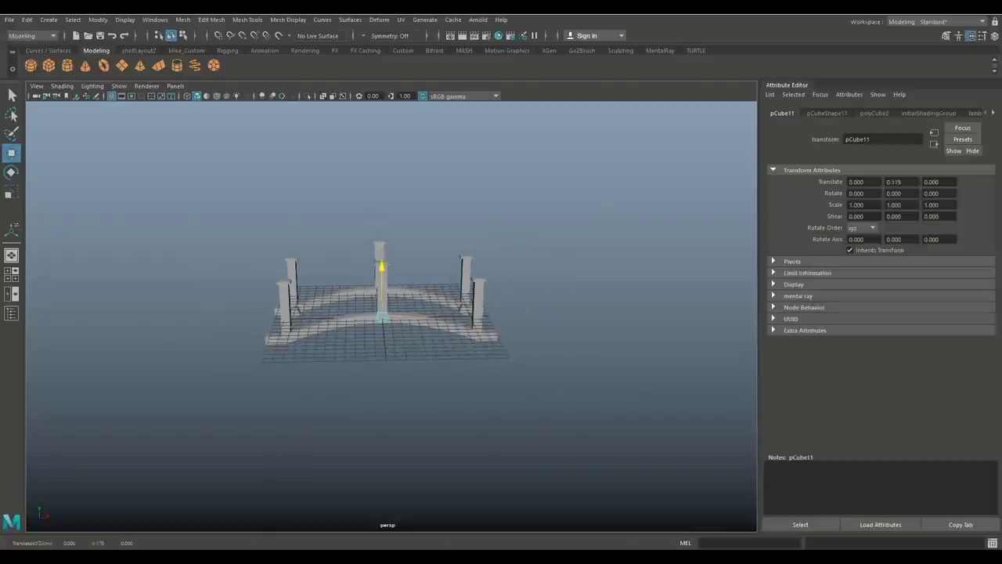
pyautogui.press('f')
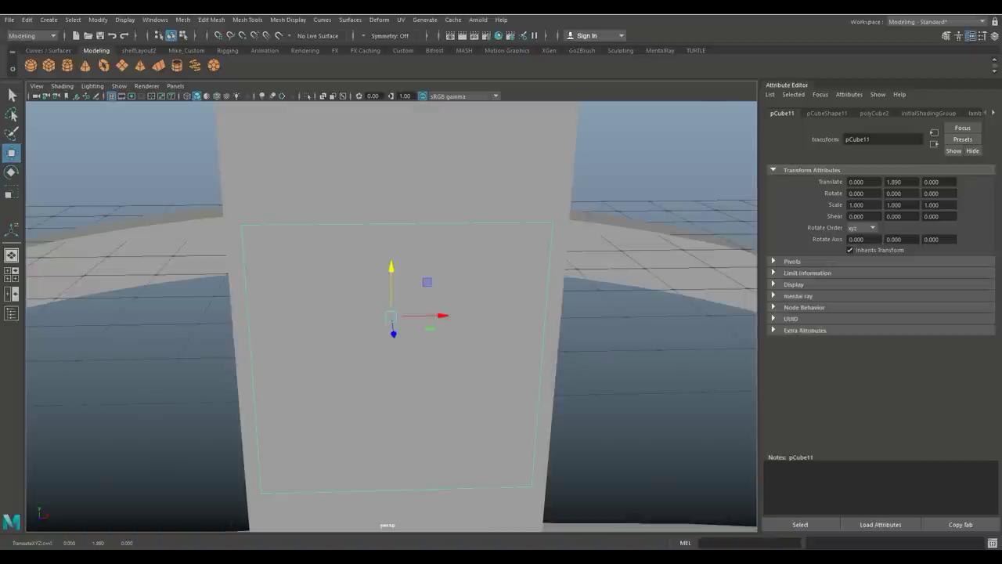
pyautogui.moveTo(442, 315); pyautogui.dragTo(694, 312)
# Scale the cube into a thin block of 1.000, 0.737, 0.144.
pyautogui.press('r')
pyautogui.scroll(-5, 392, 313)
pyautogui.moveTo(536, 280); pyautogui.dragTo(431, 307)
pyautogui.moveTo(387, 346); pyautogui.dragTo(634, 345)
pyautogui.scroll(4, 360, 338)
pyautogui.keyDown('alt'); pyautogui.moveTo(333, 321); pyautogui.dragTo(343, 367); pyautogui.keyUp('alt')
pyautogui.press('w')
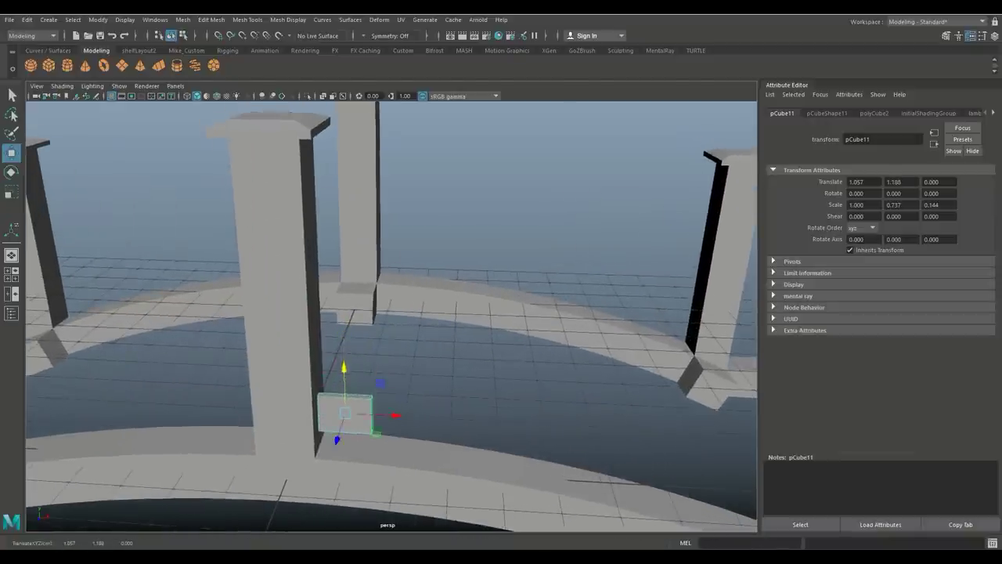
pyautogui.click(12, 274)
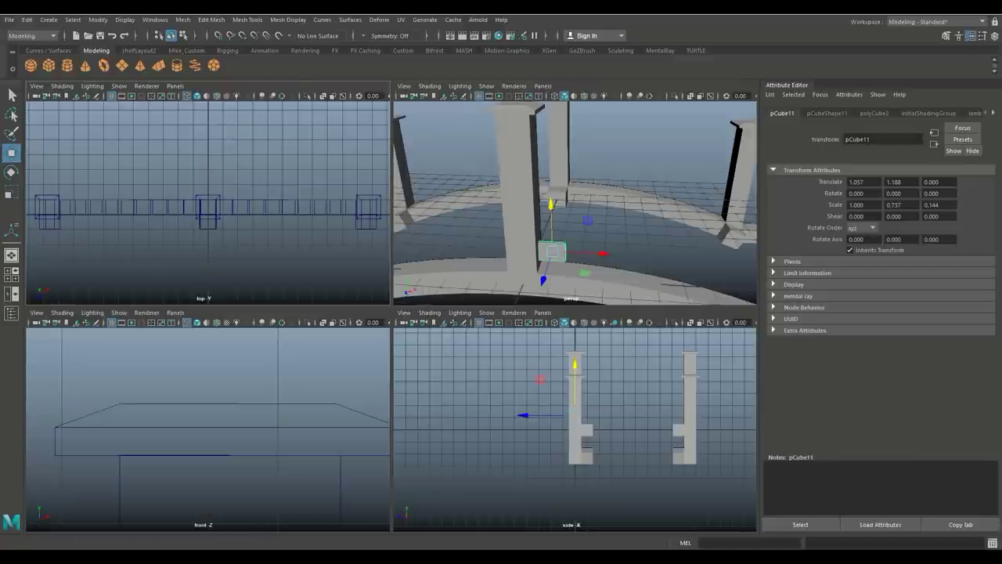
# Drag the block's right-edge vertices along X so it reaches the end post.
pyautogui.press('space')
pyautogui.press('a')
pyautogui.keyDown('alt'); pyautogui.moveTo(391, 313); pyautogui.dragTo(376, 294, button='middle'); pyautogui.keyUp('alt')
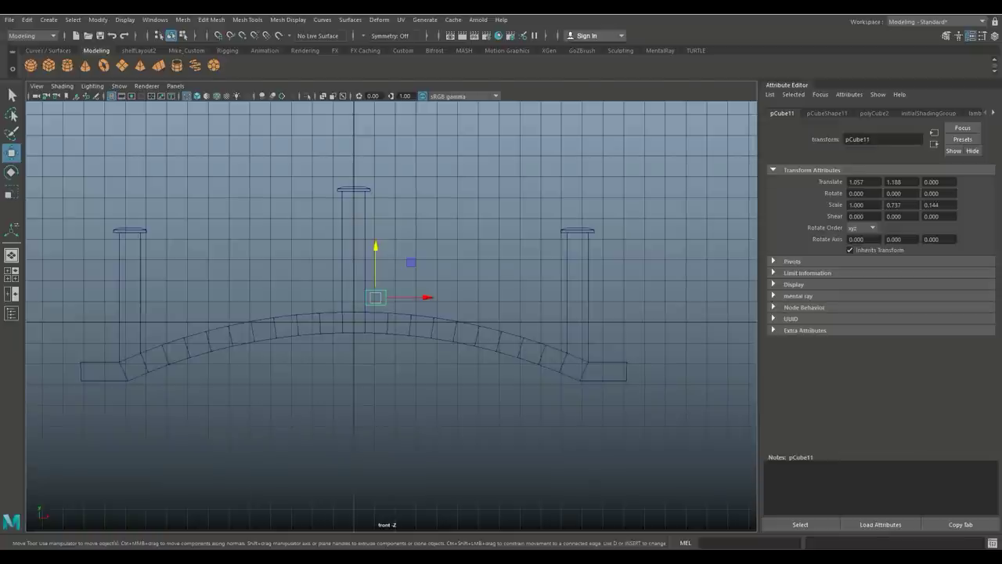
pyautogui.scroll(2, 391, 318)
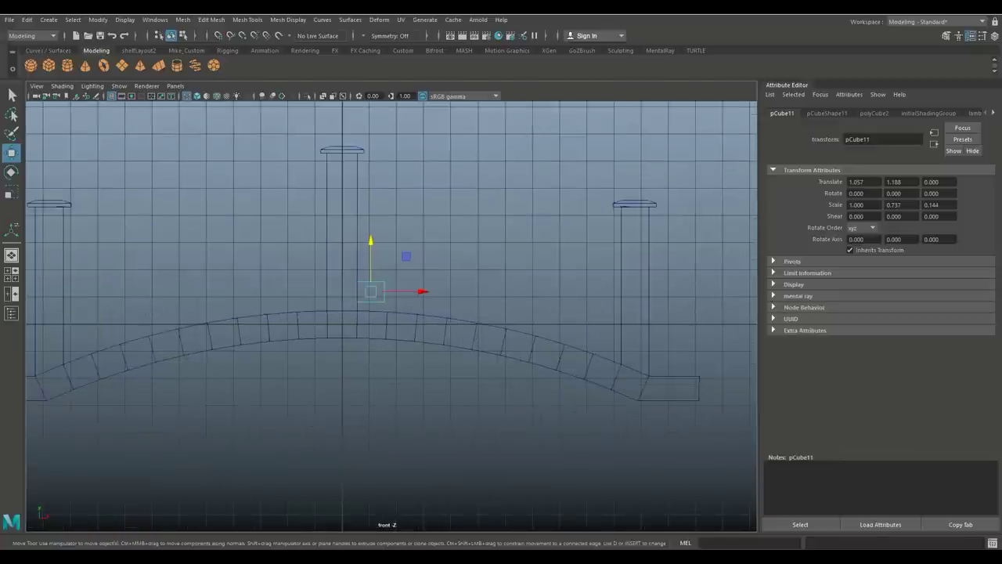
pyautogui.scroll(2, 392, 317)
pyautogui.moveTo(375, 249); pyautogui.dragTo(333, 245, button='right')
pyautogui.moveTo(397, 255); pyautogui.dragTo(374, 307)
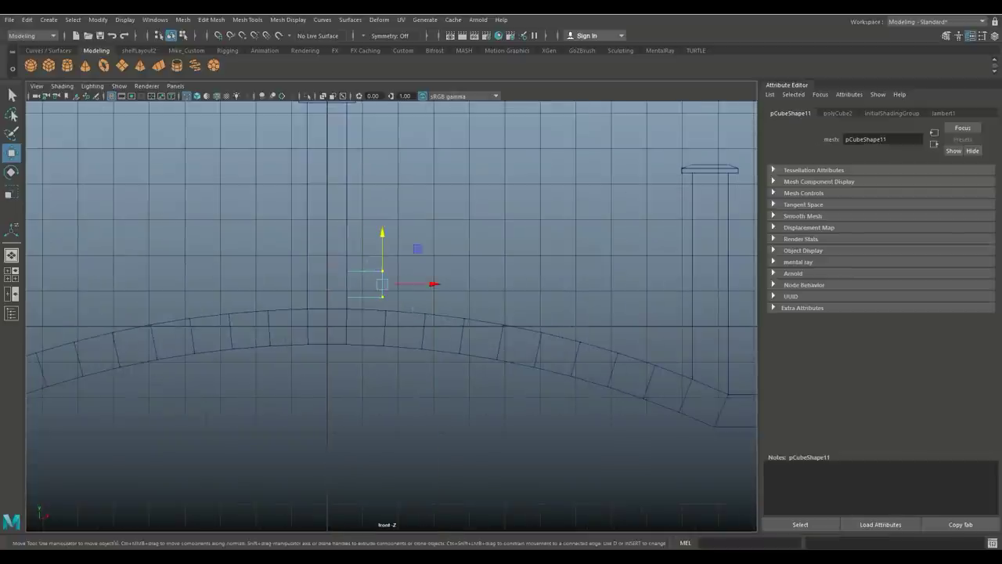
pyautogui.moveTo(431, 285); pyautogui.dragTo(743, 283)
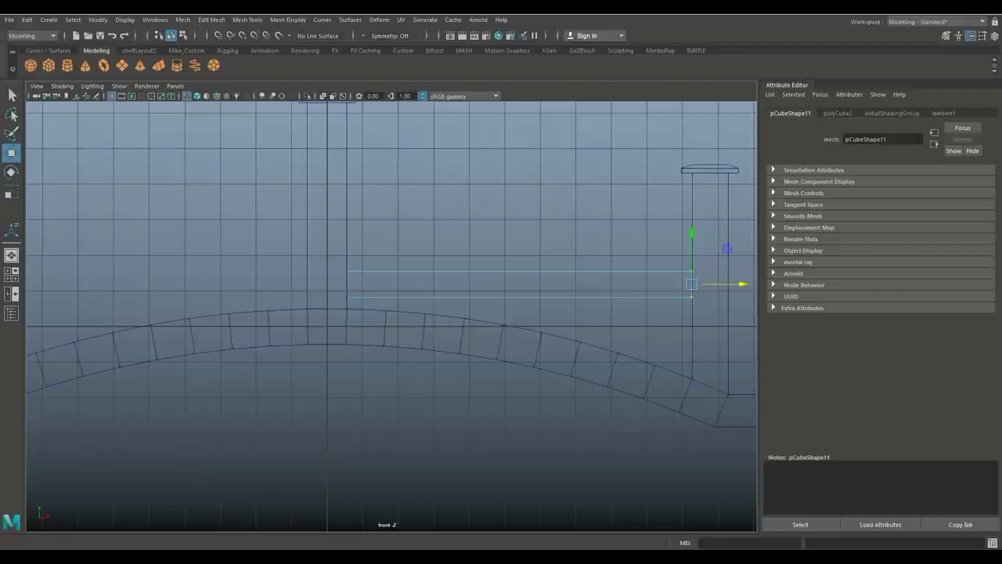
# Insert three edge loops into the rail block, dividing it into four sections.
pyautogui.click(186, 50)
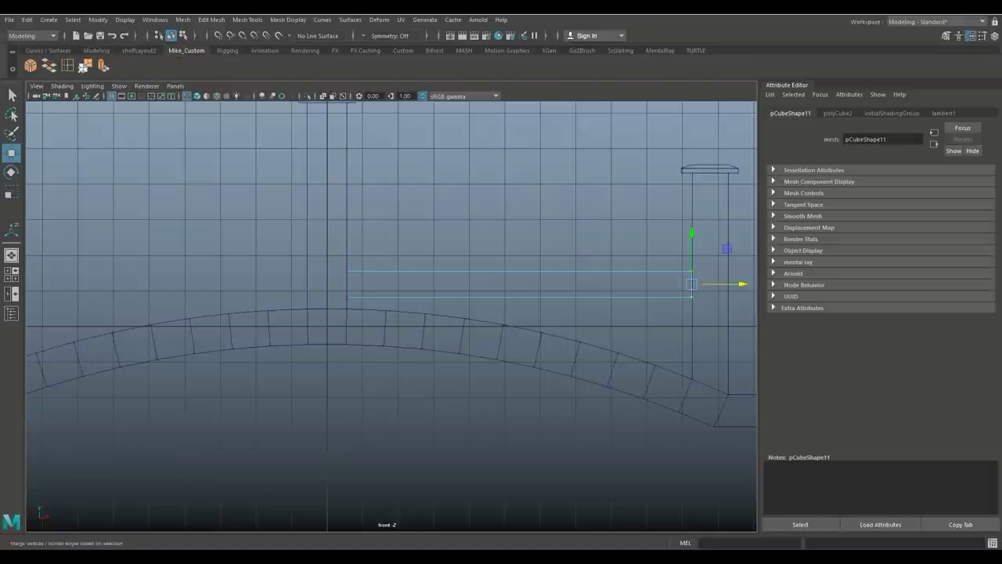
pyautogui.click(84, 66)
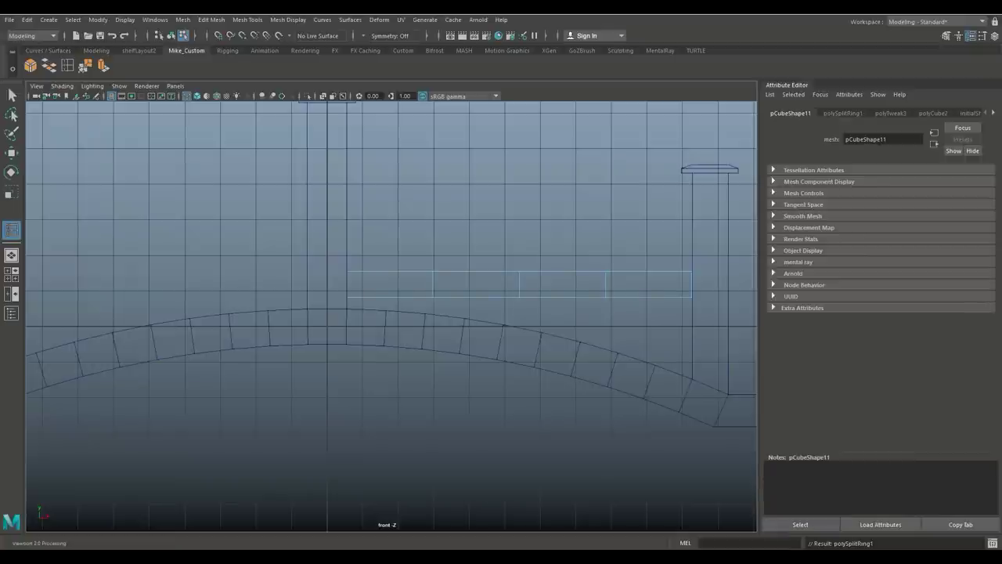
pyautogui.click(288, 20)
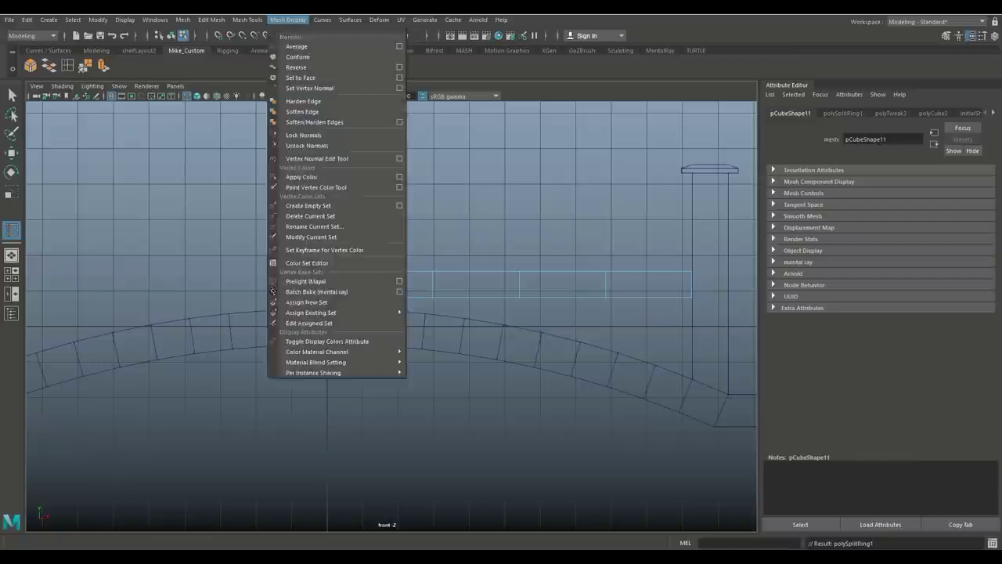
# Set Insert Edge Loop to 1 edge loop and undo the earlier four-section loops.
pyautogui.moveTo(248, 19)
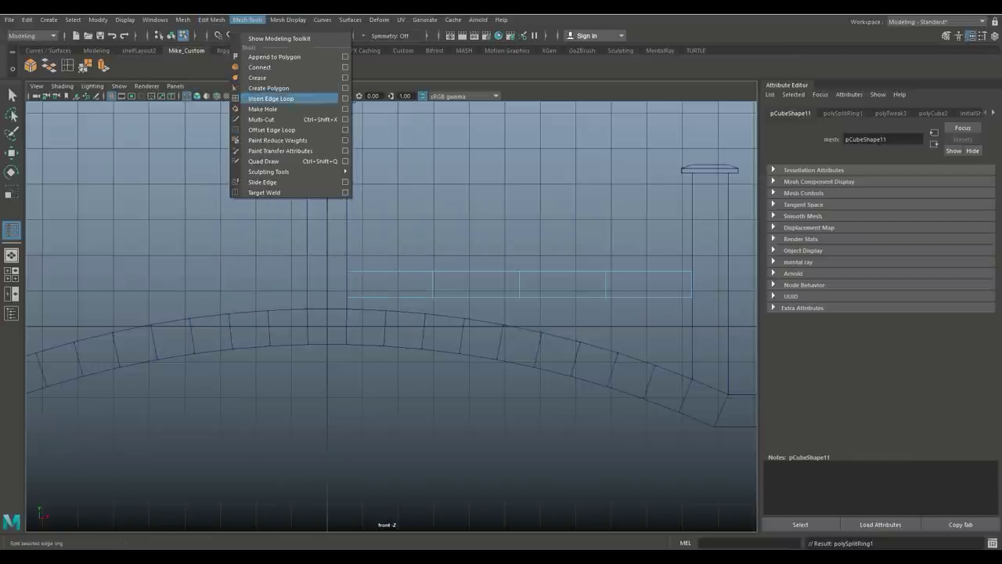
pyautogui.click(344, 98)
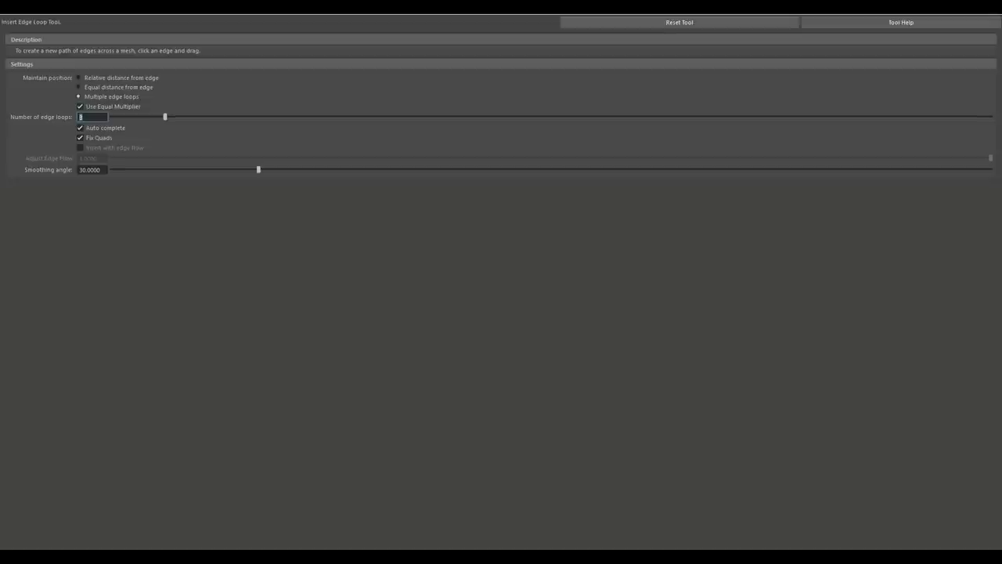
pyautogui.write('1')
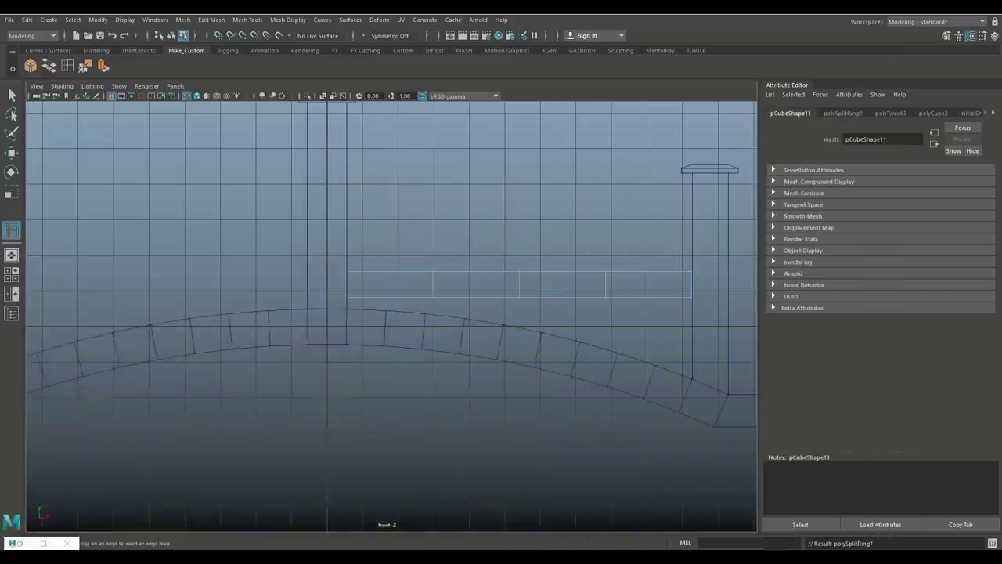
pyautogui.hotkey('ctrl', 'z')
pyautogui.hotkey('shift', 'z')
# Add evenly spaced edge loops so the rail block has eight equal sections.
pyautogui.click(433, 272)
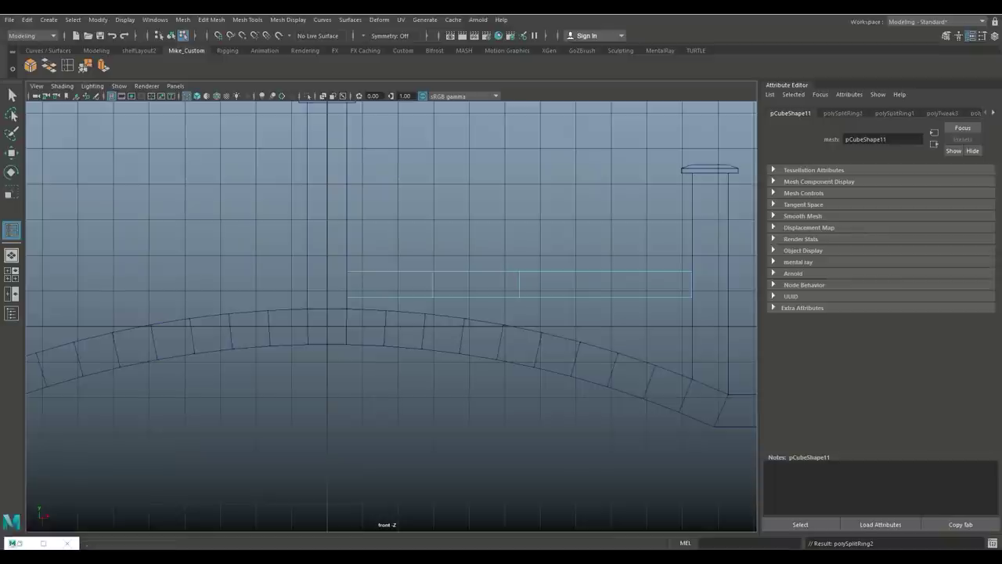
pyautogui.click(605, 272)
pyautogui.click(390, 272)
pyautogui.click(476, 272)
pyautogui.click(562, 271)
pyautogui.click(649, 271)
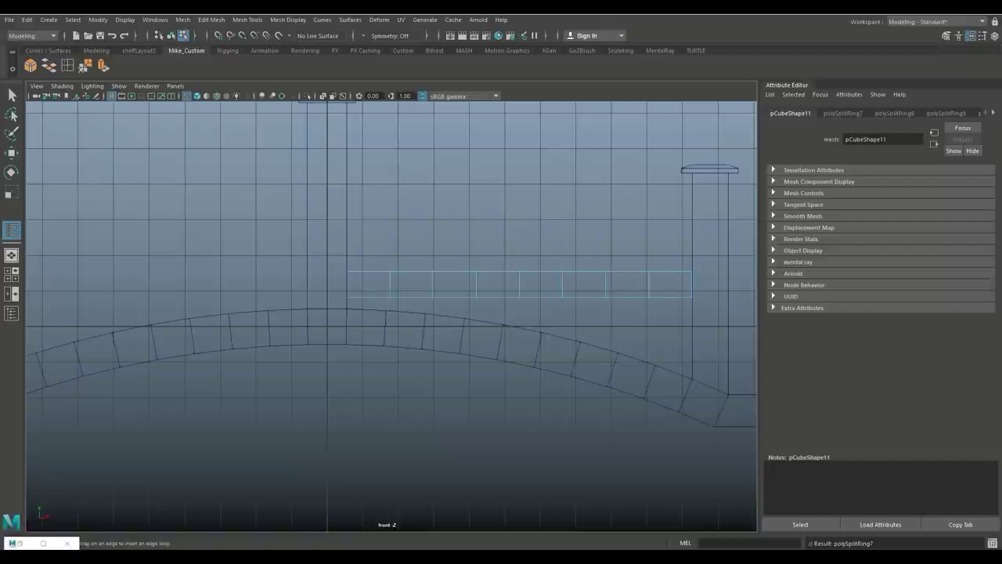
# Finish the edge loops and lower the rail's right-end vertex column toward the deck.
pyautogui.press('q')
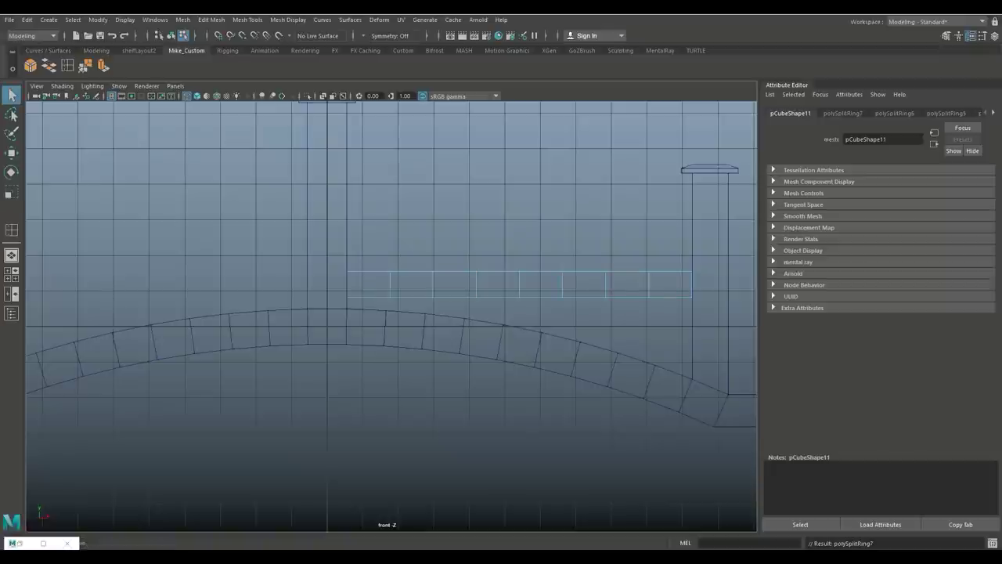
pyautogui.scroll(3, 568, 297)
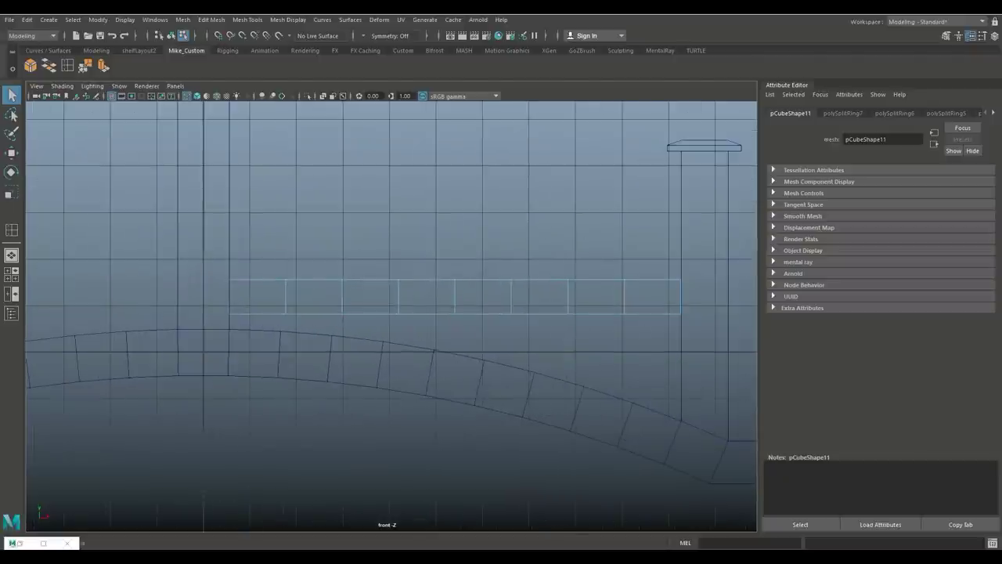
pyautogui.moveTo(582, 244); pyautogui.dragTo(536, 246, button='right')
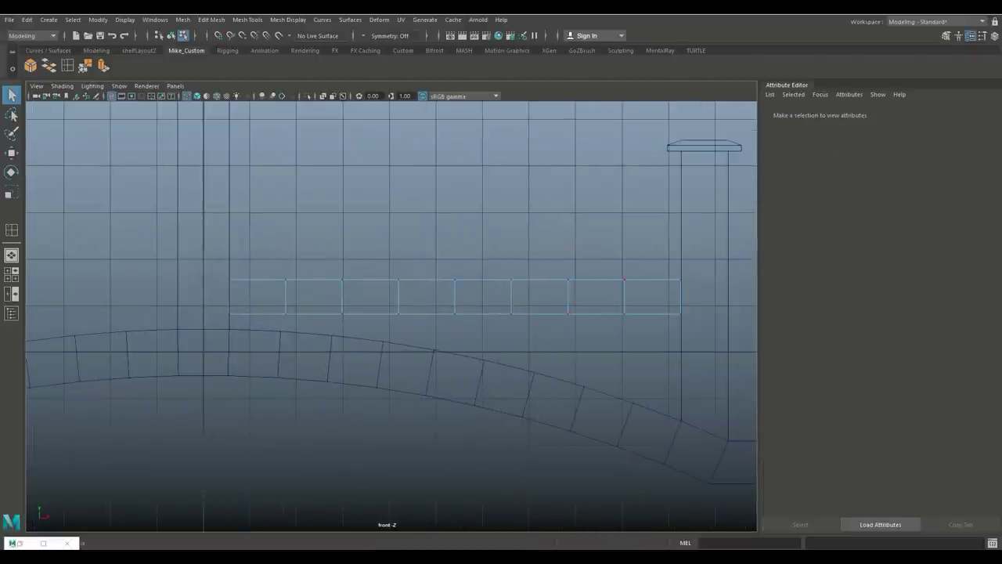
pyautogui.keyDown('alt'); pyautogui.moveTo(536, 245); pyautogui.dragTo(417, 224, button='middle'); pyautogui.keyUp('alt')
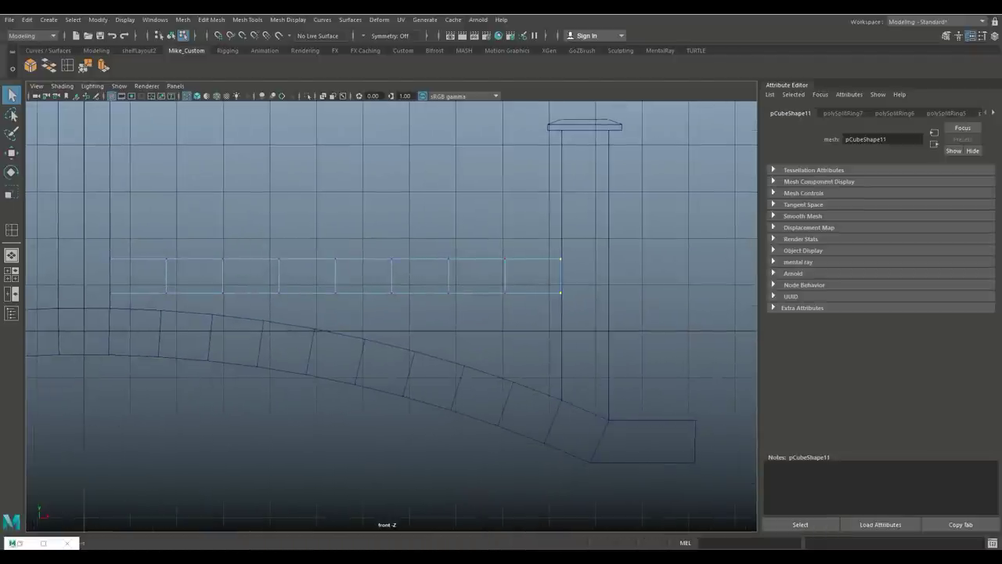
pyautogui.press('w')
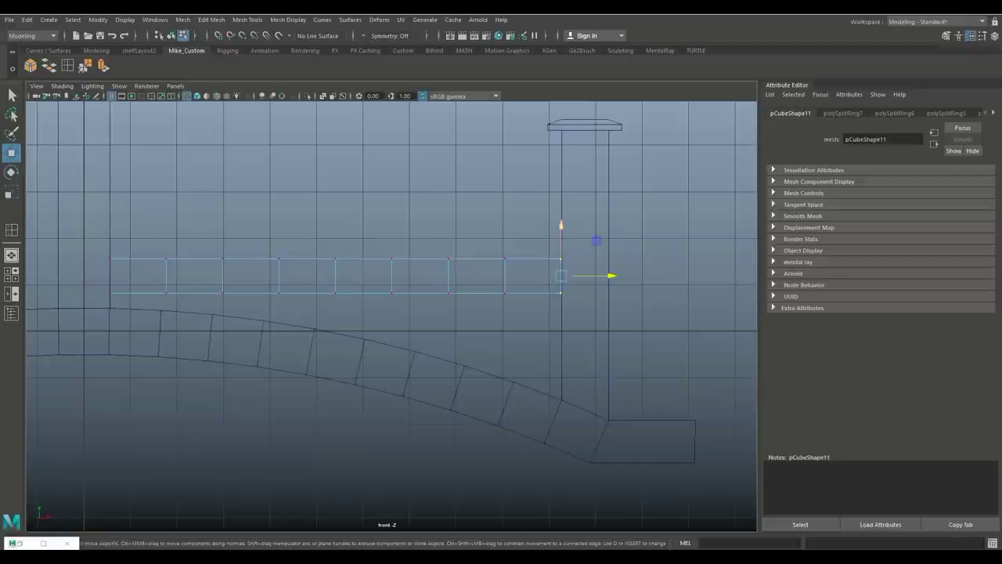
pyautogui.moveTo(561, 227); pyautogui.dragTo(561, 314)
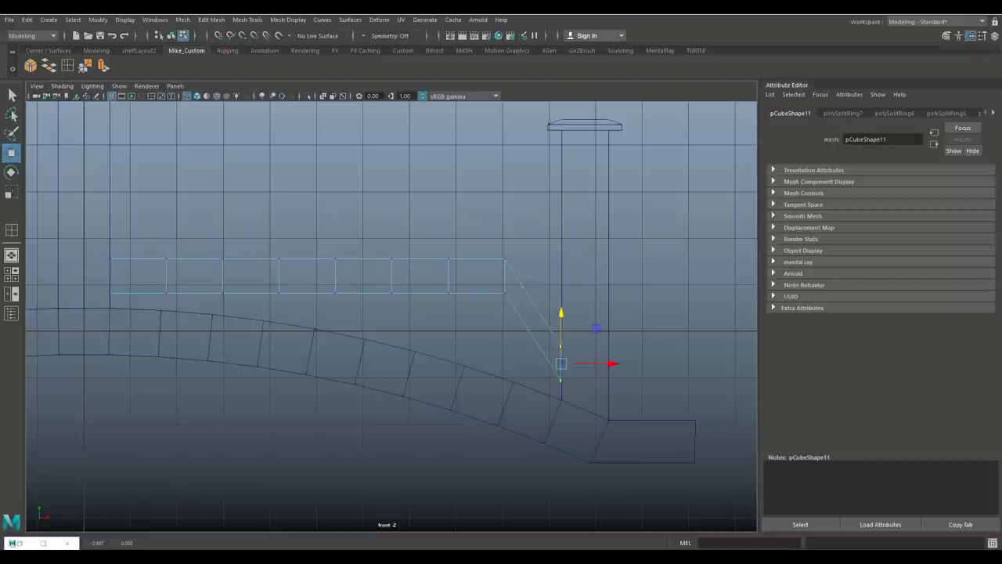
# Lower the next four vertex columns leftward, each a little less, to continue the arch.
pyautogui.moveTo(489, 246); pyautogui.dragTo(521, 305)
pyautogui.moveTo(504, 239); pyautogui.dragTo(504, 304)
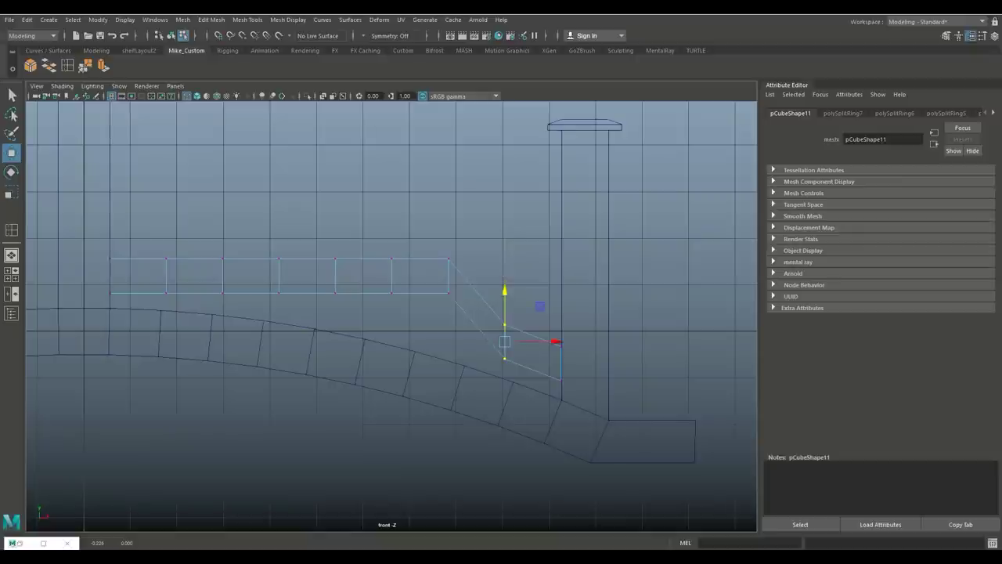
pyautogui.moveTo(434, 246); pyautogui.dragTo(466, 306)
pyautogui.moveTo(448, 239); pyautogui.dragTo(448, 287)
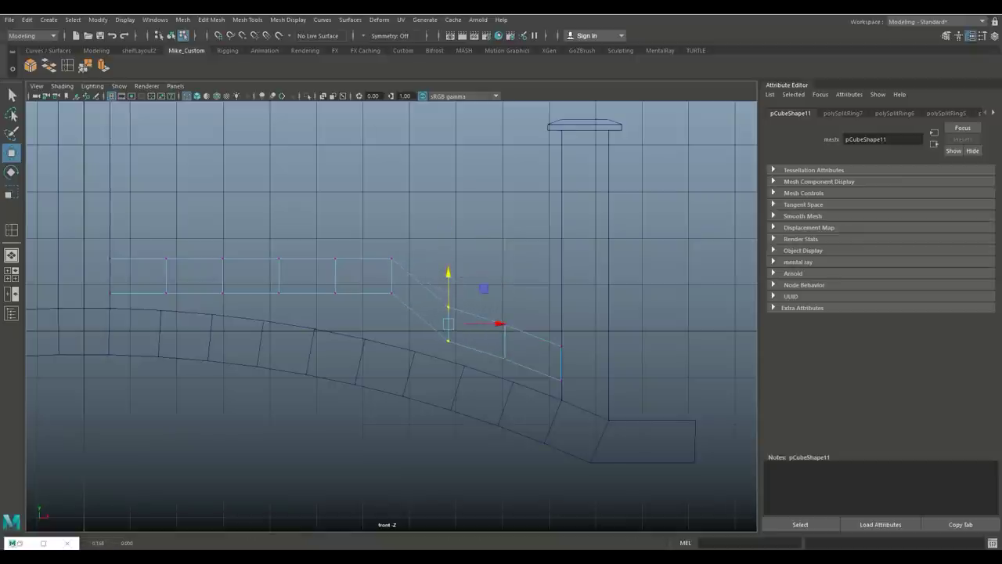
pyautogui.moveTo(376, 247); pyautogui.dragTo(411, 305)
pyautogui.moveTo(391, 239); pyautogui.dragTo(392, 273)
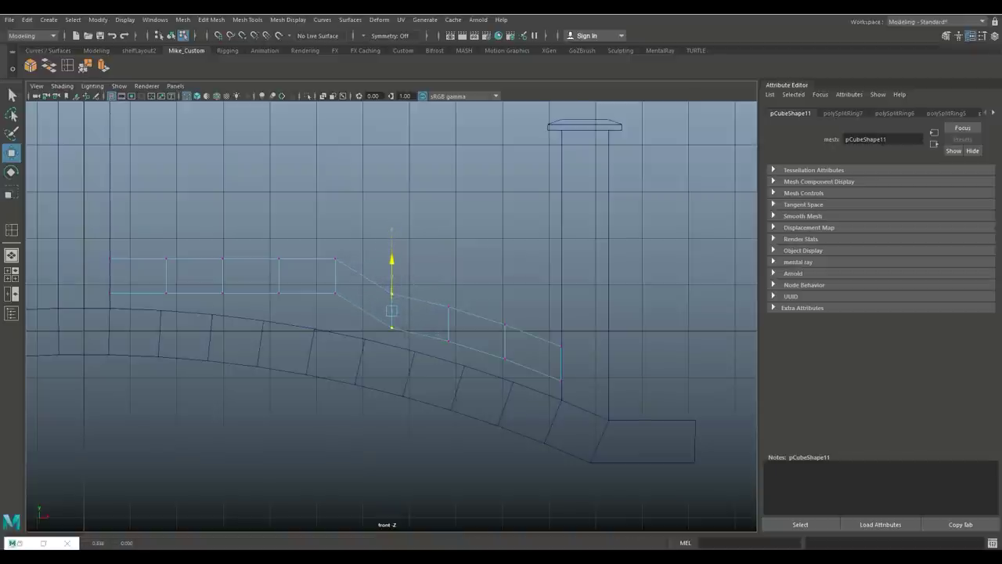
pyautogui.moveTo(321, 247); pyautogui.dragTo(349, 305)
pyautogui.moveTo(335, 239)
pyautogui.mouseDown()
pyautogui.moveTo(335, 262)
pyautogui.moveTo(335, 248)
pyautogui.mouseUp()
# Lower the remaining columns slightly, adjust the leftmost one, and return to Object Mode.
pyautogui.moveTo(263, 246)
pyautogui.mouseDown()
pyautogui.moveTo(294, 306)
pyautogui.moveTo(279, 237)
pyautogui.moveTo(279, 249)
pyautogui.mouseUp()
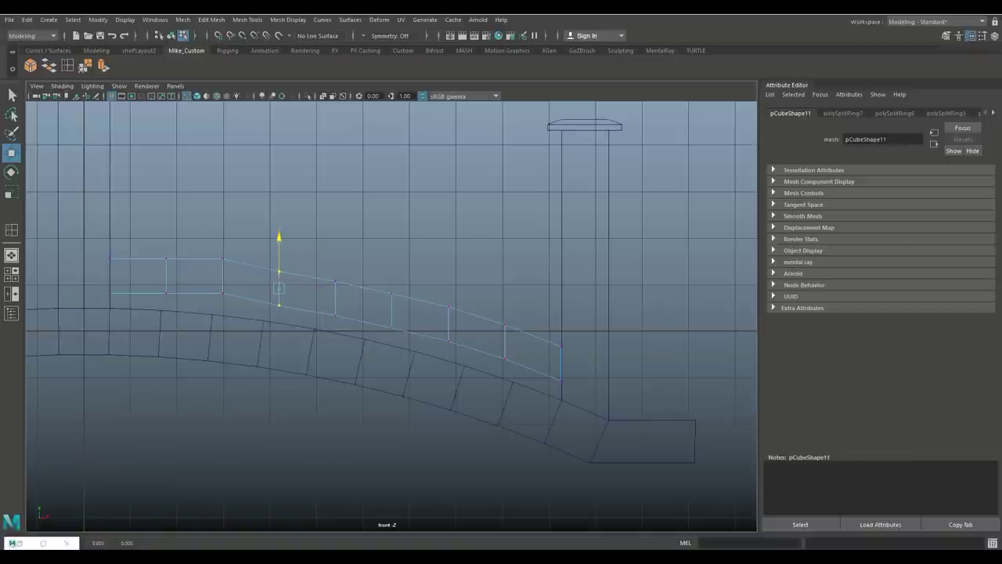
pyautogui.moveTo(205, 244); pyautogui.dragTo(239, 306)
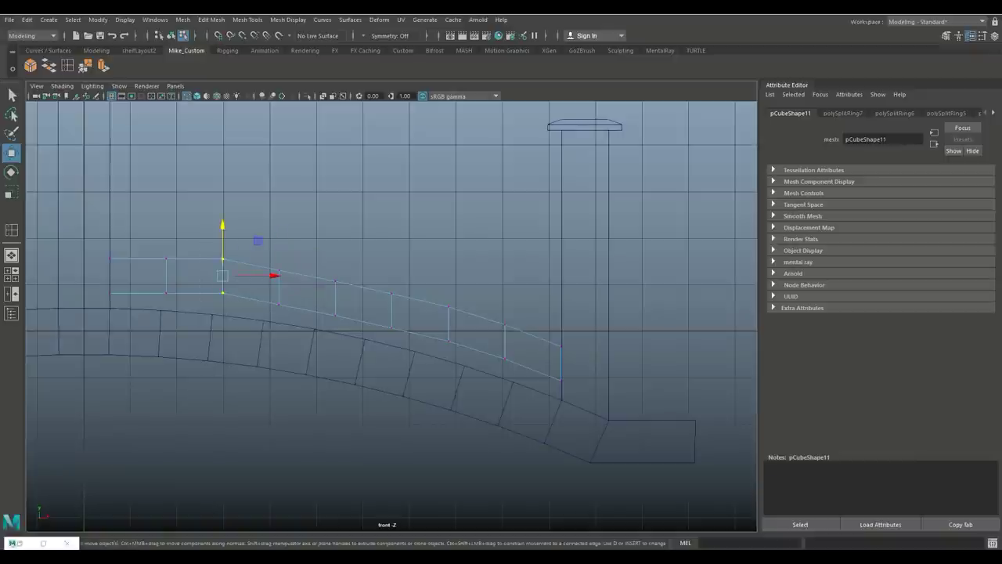
pyautogui.moveTo(222, 226); pyautogui.dragTo(222, 230)
pyautogui.moveTo(151, 245)
pyautogui.mouseDown()
pyautogui.moveTo(181, 307)
pyautogui.moveTo(166, 235)
pyautogui.mouseUp()
pyautogui.click(166, 236)
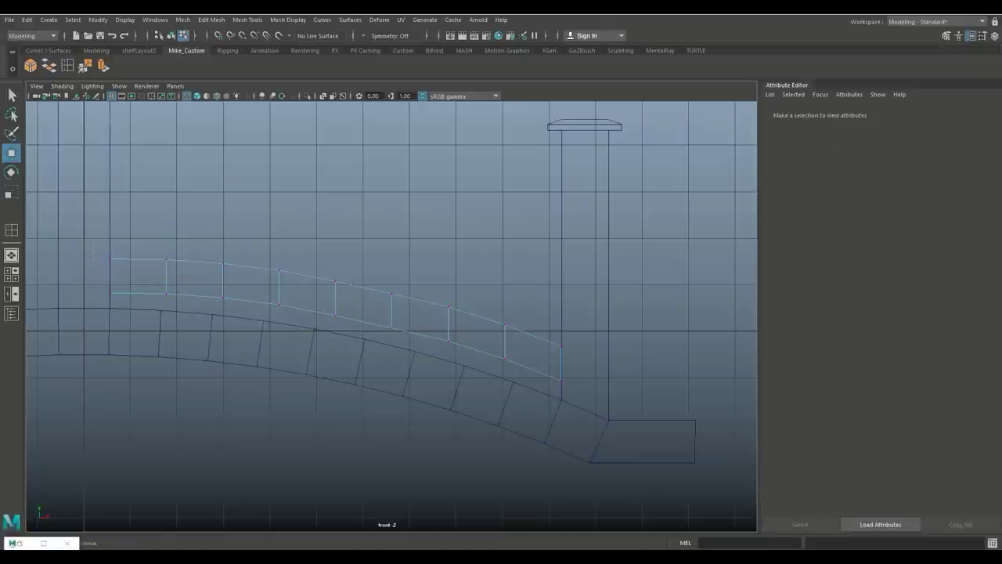
pyautogui.moveTo(94, 244); pyautogui.dragTo(126, 307)
pyautogui.moveTo(110, 226); pyautogui.dragTo(110, 225)
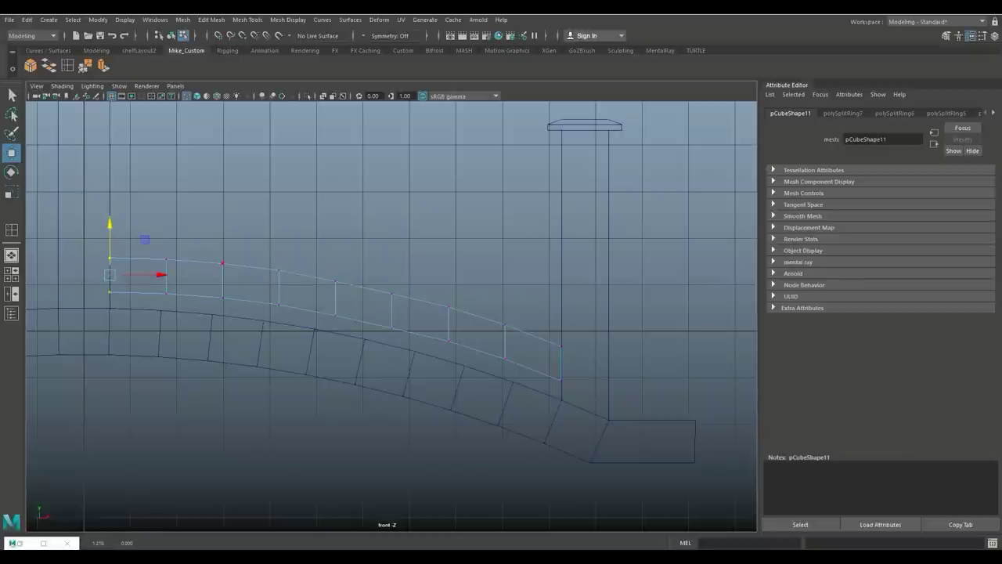
pyautogui.moveTo(230, 248); pyautogui.dragTo(284, 229, button='right')
pyautogui.scroll(-4, 284, 228)
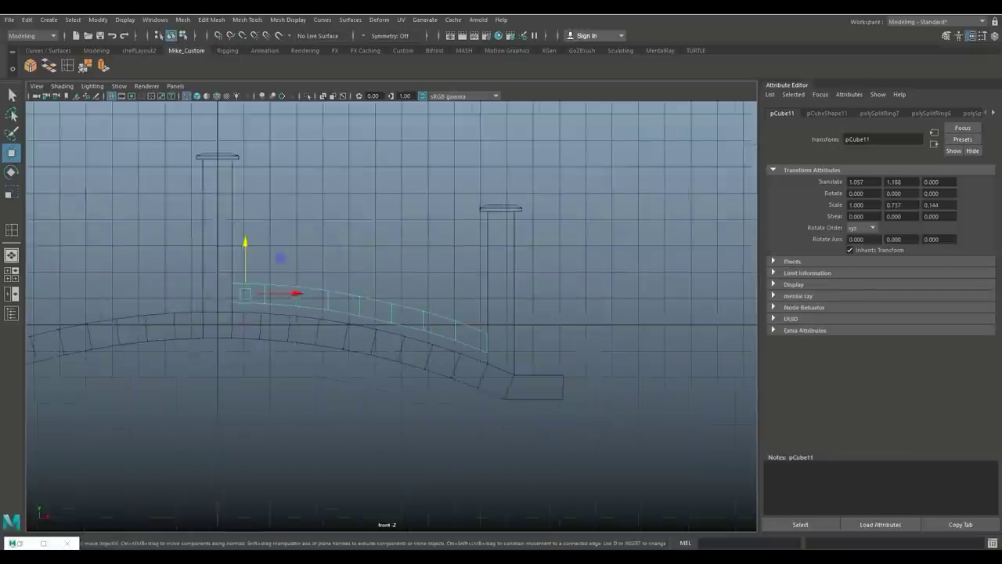
# Duplicate the arched rail and raise the copy, pCube12, to Y 5.410 as an upper handrail.
pyautogui.hotkey('ctrl', 'd')
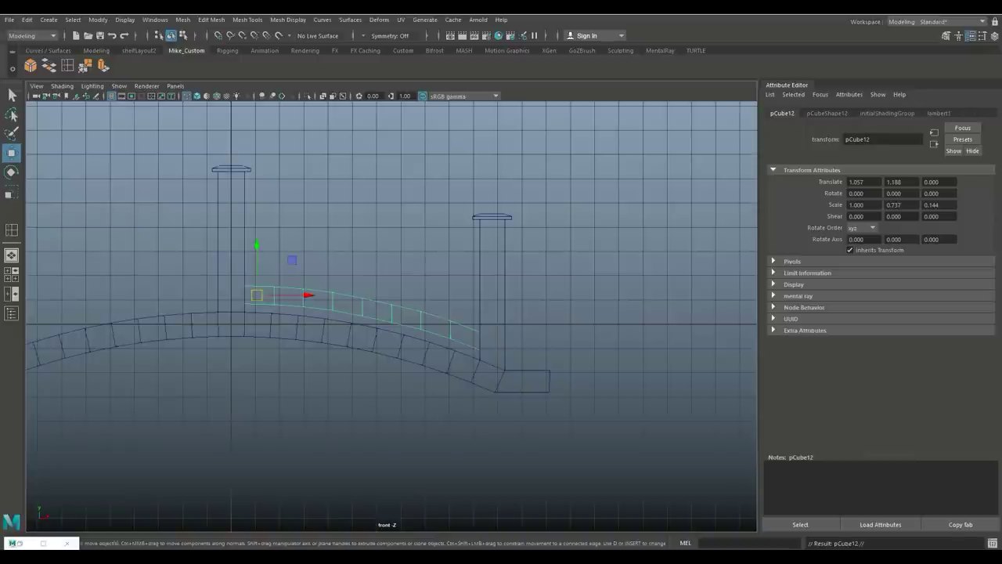
pyautogui.moveTo(256, 246); pyautogui.dragTo(257, 141)
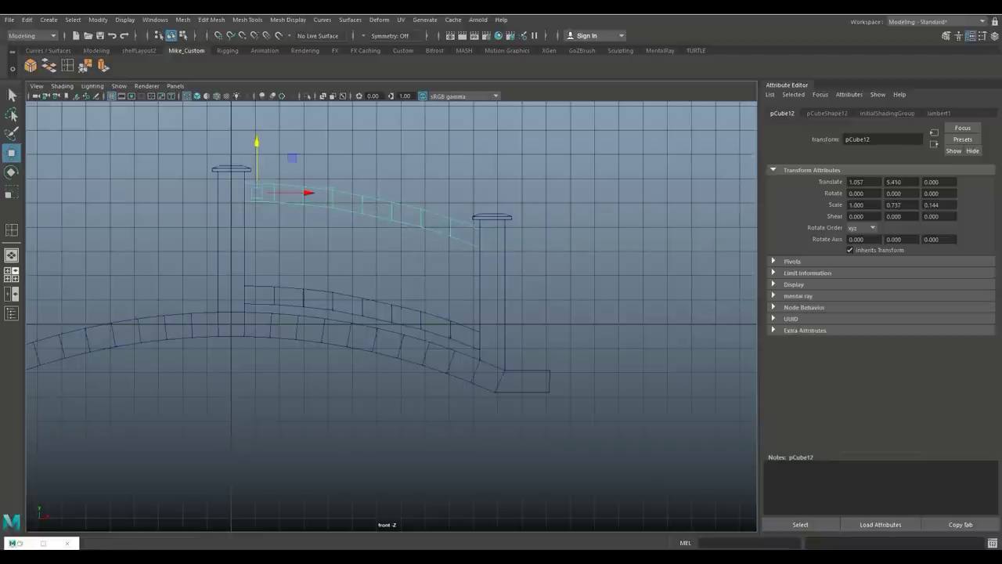
pyautogui.press('space')
pyautogui.press('space')
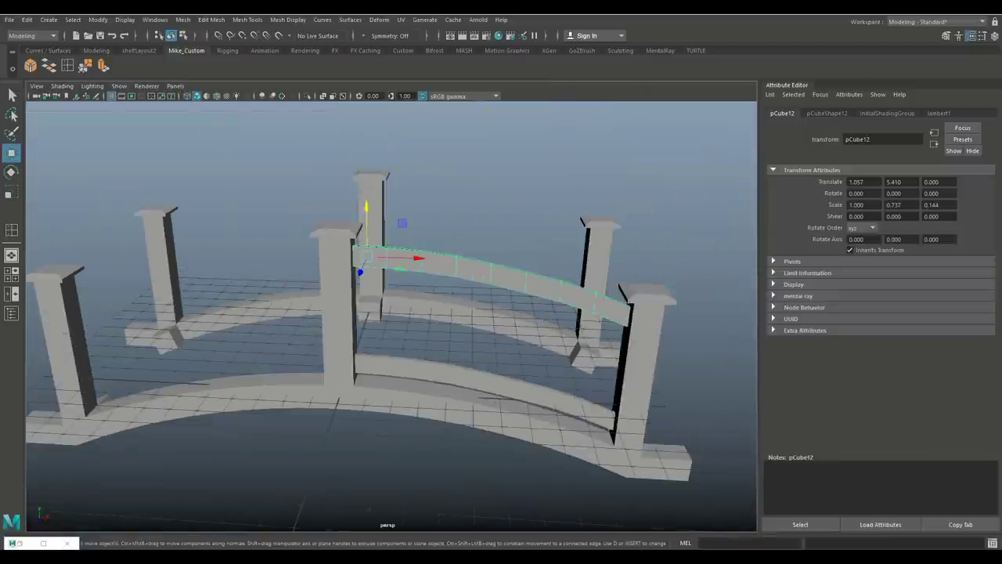
pyautogui.press('Escape')
# Select both the upper and lower rails in the perspective view.
pyautogui.keyDown('alt'); pyautogui.moveTo(392, 314); pyautogui.dragTo(395, 289); pyautogui.keyUp('alt')
pyautogui.click(305, 282)
pyautogui.hotkey('ctrl', 'd')
pyautogui.moveTo(381, 227); pyautogui.dragTo(381, 317)
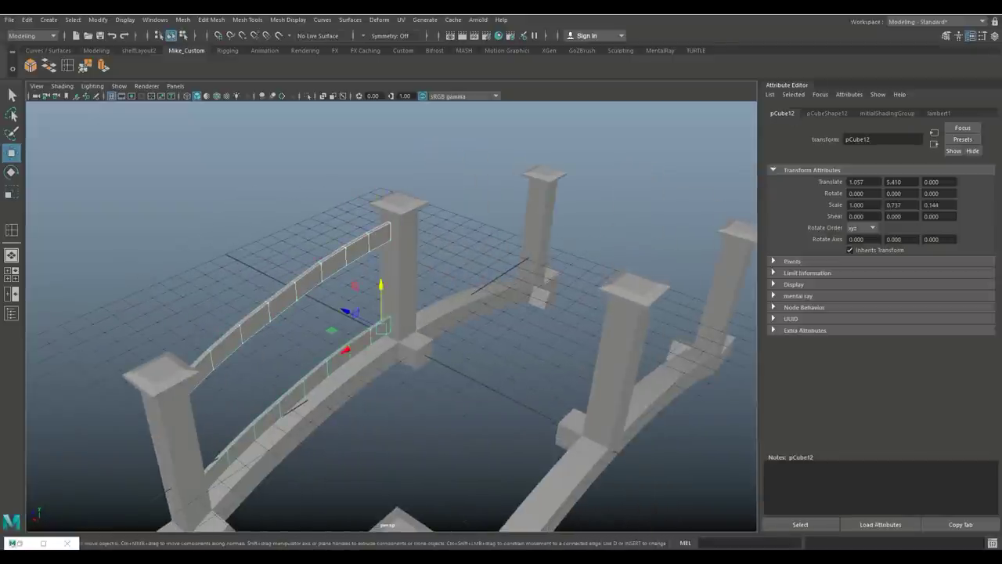
# Combine the upper and lower rails into one mesh, pCube13.
pyautogui.click(183, 20)
pyautogui.click(200, 67)
pyautogui.press('r')
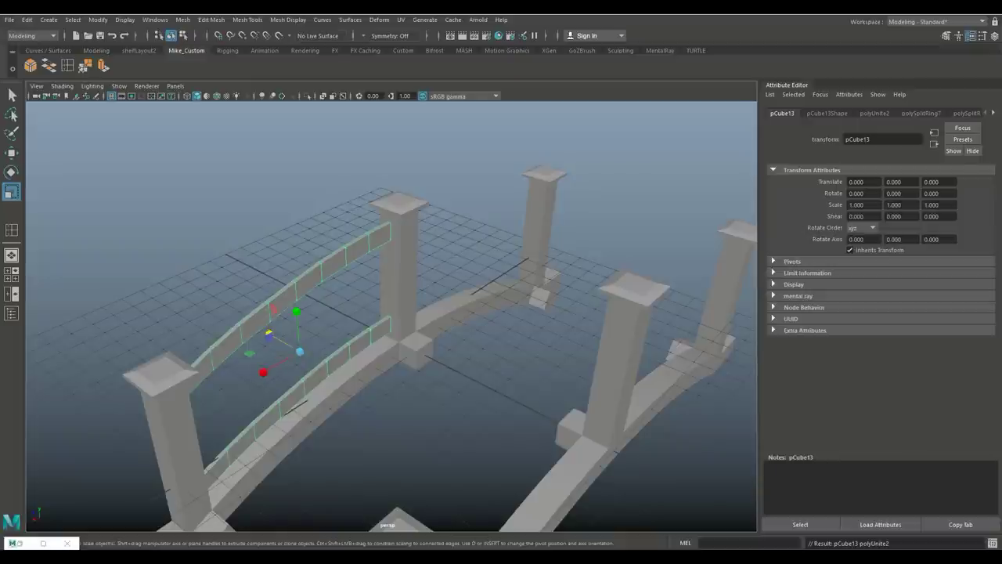
# Scale pCube13 along Z from 2.685 to 2.260 to fit between the near posts.
pyautogui.keyDown('alt'); pyautogui.moveTo(266, 368); pyautogui.dragTo(374, 282); pyautogui.keyUp('alt')
pyautogui.click(250, 397)
pyautogui.keyDown('alt'); pyautogui.moveTo(358, 350); pyautogui.dragTo(385, 304); pyautogui.keyUp('alt')
pyautogui.click(364, 279)
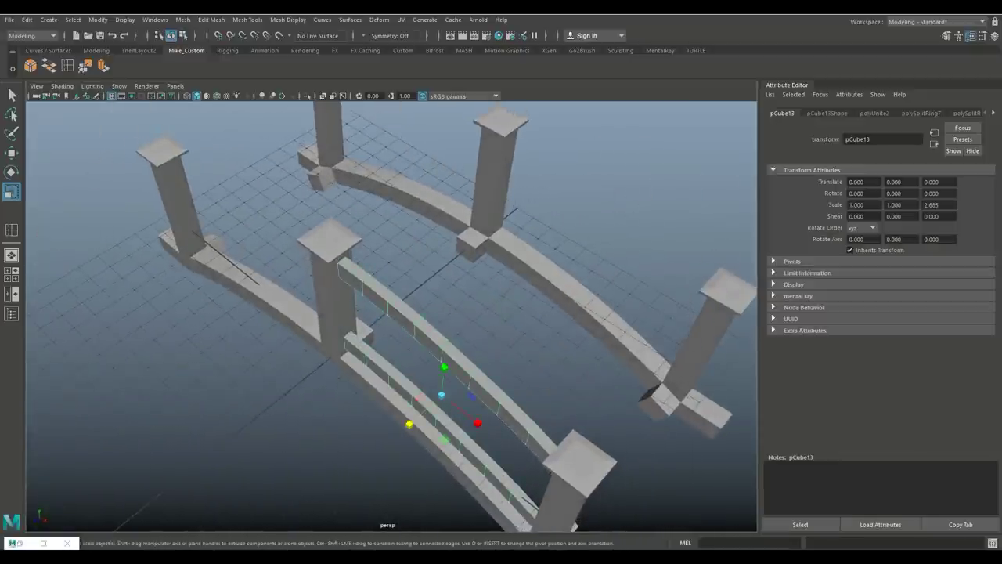
pyautogui.moveTo(409, 424); pyautogui.dragTo(391, 409)
pyautogui.click(235, 439)
# Reselect the double rail and switch it to Edge mode.
pyautogui.keyDown('alt'); pyautogui.moveTo(391, 352); pyautogui.dragTo(446, 364); pyautogui.keyUp('alt')
pyautogui.click(298, 396)
pyautogui.keyDown('alt'); pyautogui.moveTo(298, 395); pyautogui.dragTo(381, 244); pyautogui.keyUp('alt')
pyautogui.rightClick(381, 244)
pyautogui.click(381, 215)
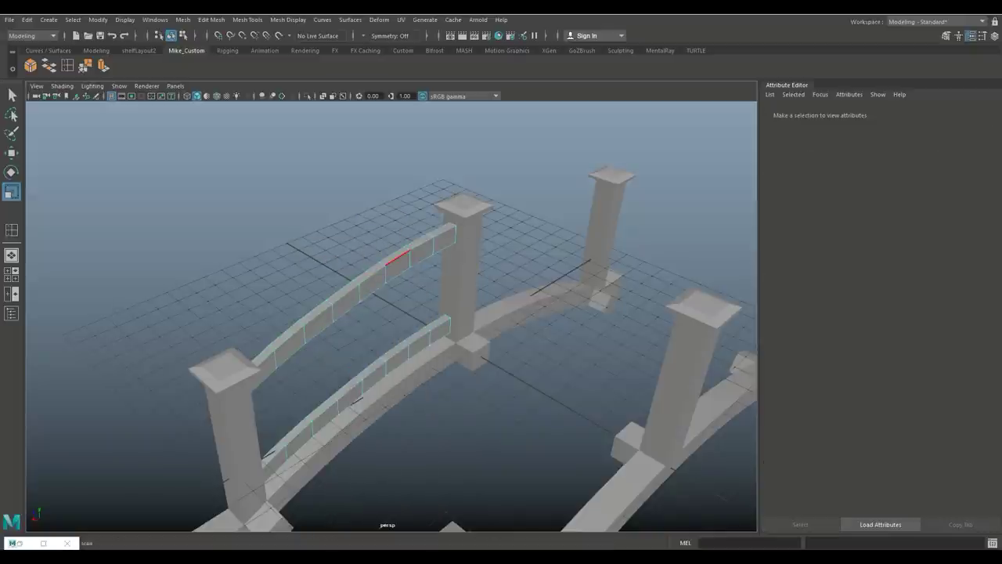
pyautogui.doubleClick(396, 258)
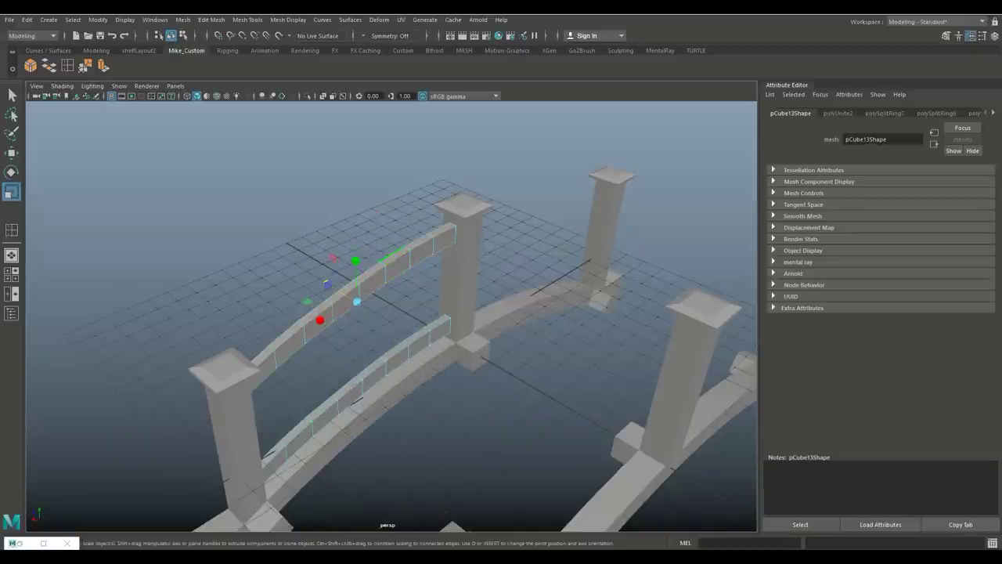
pyautogui.keyDown('shift'); pyautogui.doubleClick(419, 339); pyautogui.keyUp('shift')
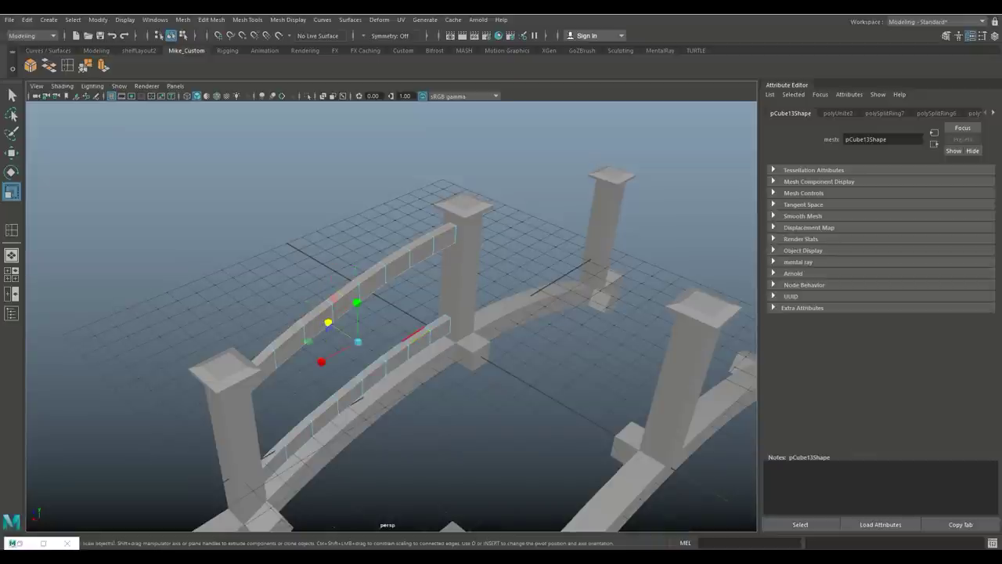
pyautogui.keyDown('alt'); pyautogui.moveTo(420, 349); pyautogui.dragTo(368, 255); pyautogui.keyUp('alt')
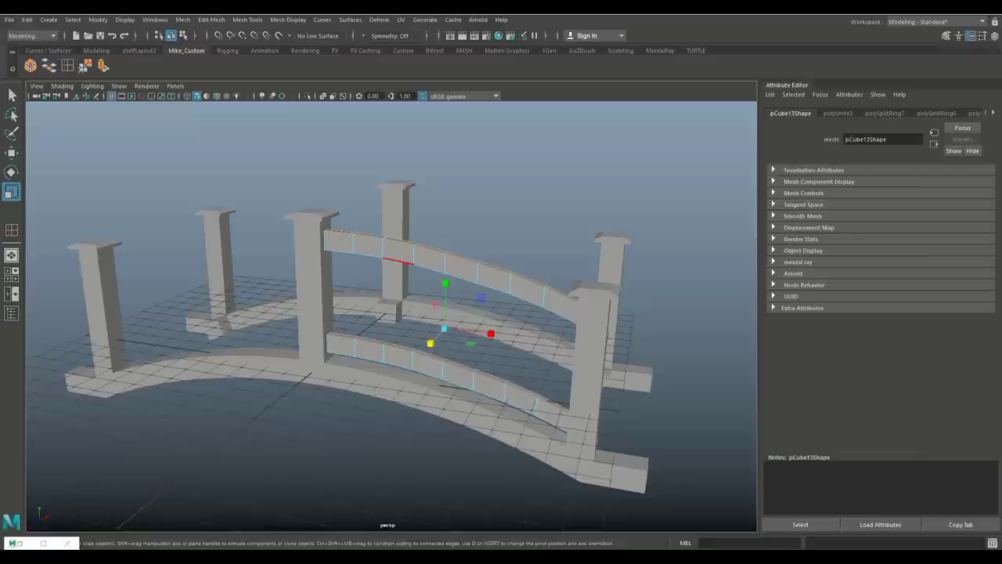
pyautogui.click(398, 365)
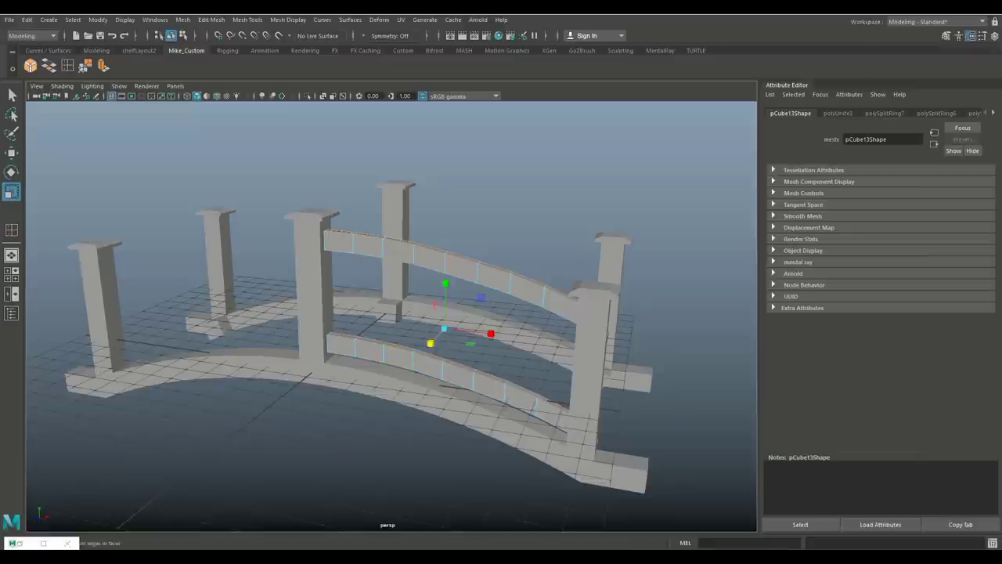
pyautogui.keyDown('alt'); pyautogui.moveTo(392, 313); pyautogui.dragTo(705, 317); pyautogui.keyUp('alt')
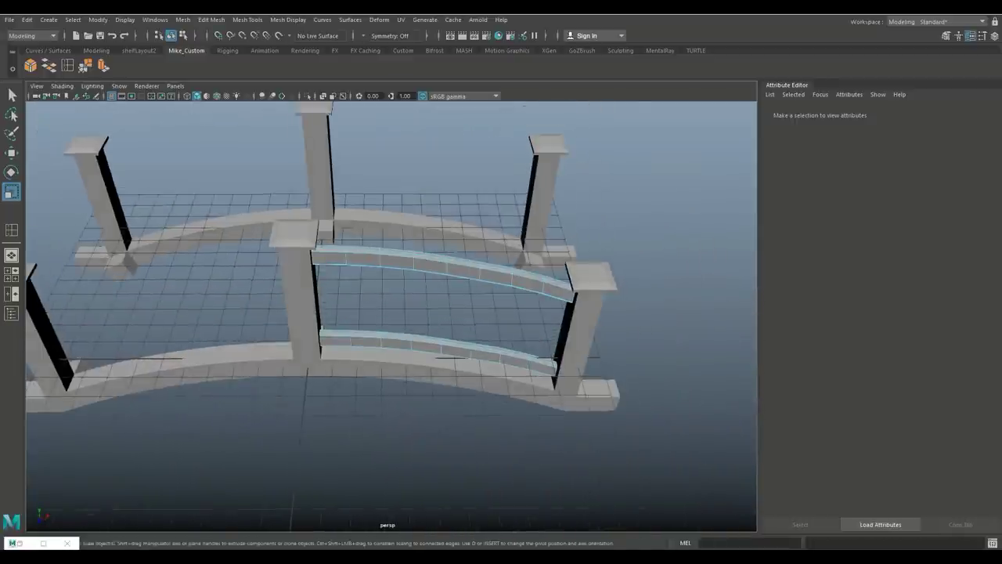
pyautogui.scroll(-5, 391, 313)
pyautogui.keyDown('alt'); pyautogui.moveTo(391, 314); pyautogui.dragTo(490, 319); pyautogui.keyUp('alt')
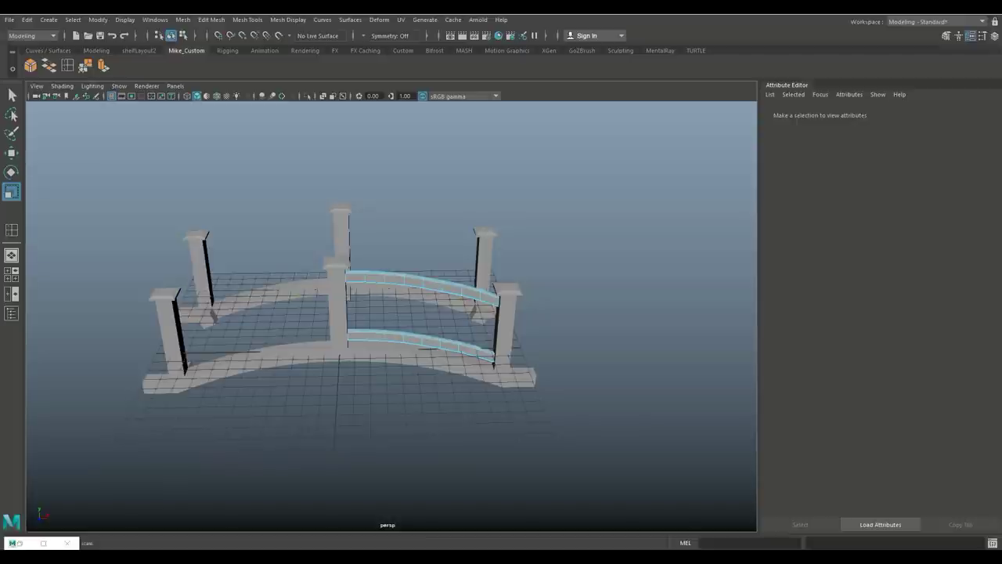
pyautogui.press('space')
pyautogui.press('space')
# Create a poly cube, pCube14, and move it to Z 5.585 at the front railing.
pyautogui.click(96, 50)
pyautogui.click(48, 65)
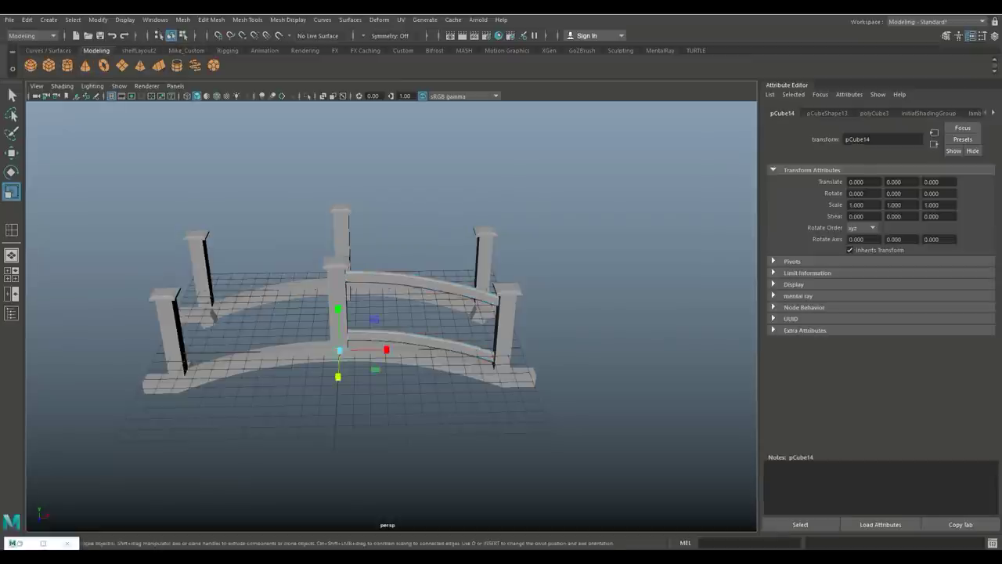
pyautogui.press('w')
pyautogui.moveTo(337, 376); pyautogui.dragTo(362, 400)
# Scale the cube to 0.587, 5.678, 0.238 and move it to X 9.093 in front view.
pyautogui.press('r')
pyautogui.moveTo(335, 361); pyautogui.dragTo(331, 223)
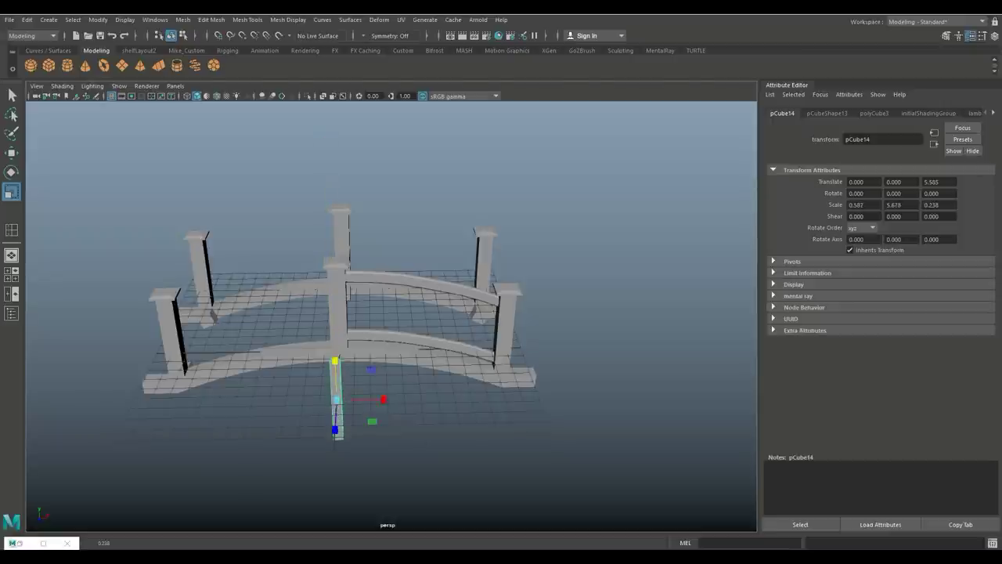
pyautogui.press('space')
pyautogui.press('space')
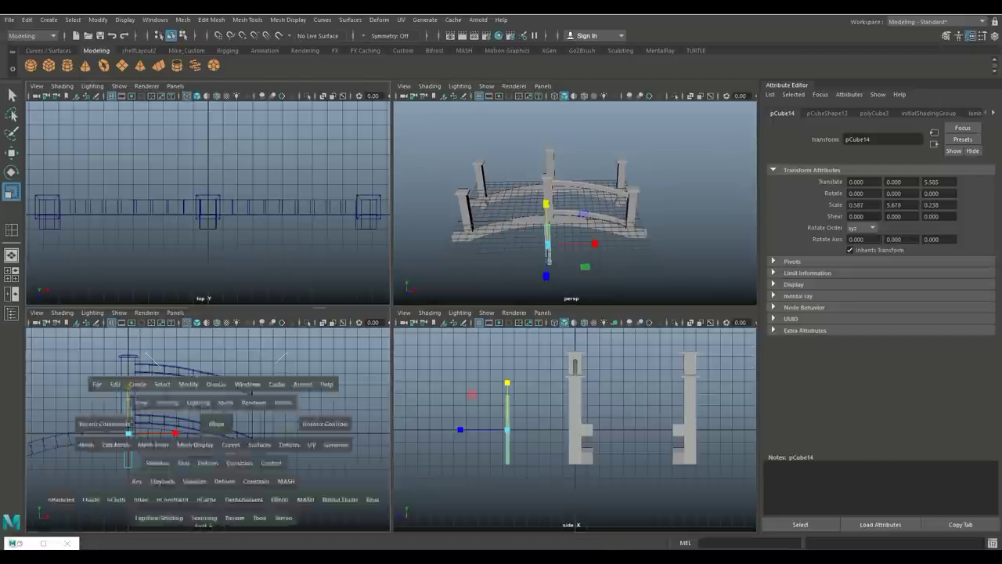
pyautogui.press('w')
pyautogui.moveTo(278, 323); pyautogui.dragTo(501, 324)
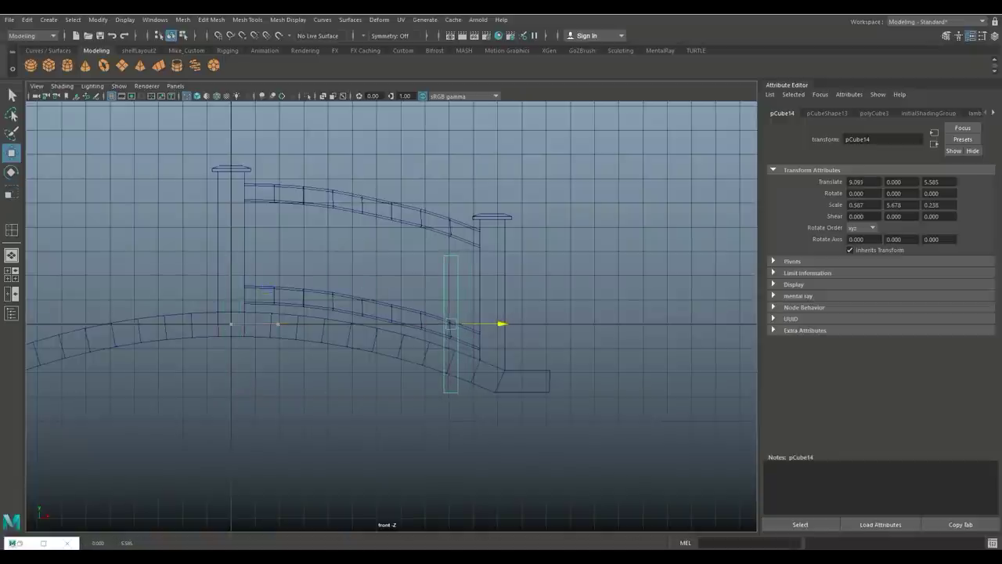
# Slim the baluster to X scale 0.335 and position it at 9.024, 1.159, 5.585.
pyautogui.scroll(3, 391, 315)
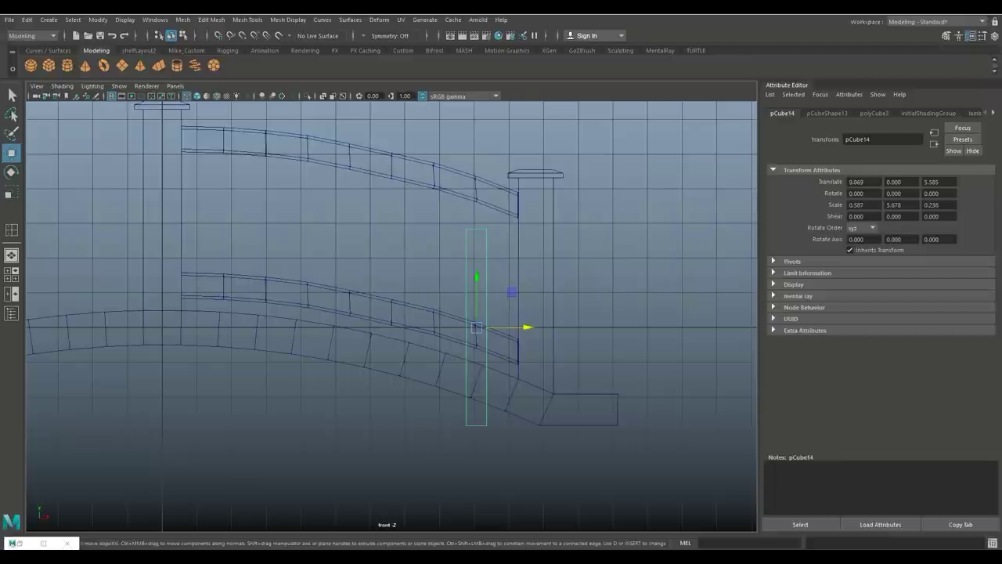
pyautogui.keyDown('alt'); pyautogui.moveTo(392, 313); pyautogui.dragTo(350, 378, button='middle'); pyautogui.keyUp('alt')
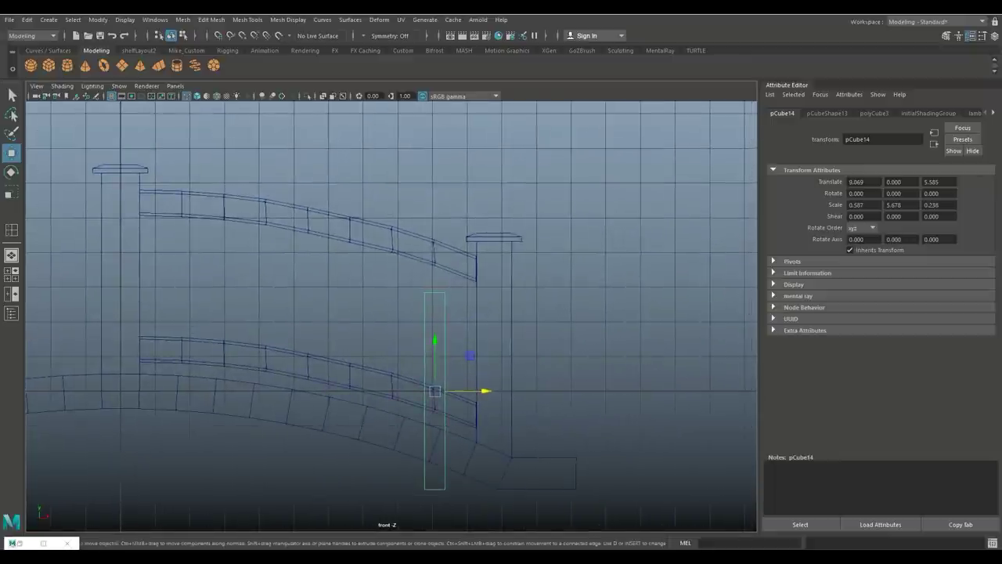
pyautogui.moveTo(486, 391); pyautogui.dragTo(459, 390)
pyautogui.press('r')
pyautogui.press('w')
pyautogui.moveTo(433, 344); pyautogui.dragTo(433, 304)
# Lower the baluster's two top vertices to meet the sloping upper rail.
pyautogui.moveTo(429, 249); pyautogui.dragTo(384, 244, button='right')
pyautogui.scroll(5, 420, 180)
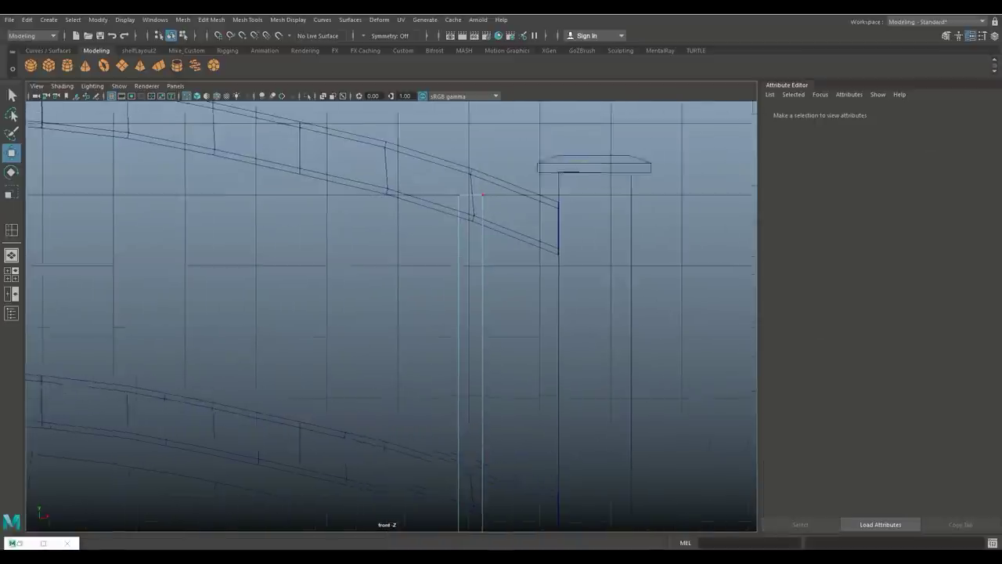
pyautogui.click(455, 329)
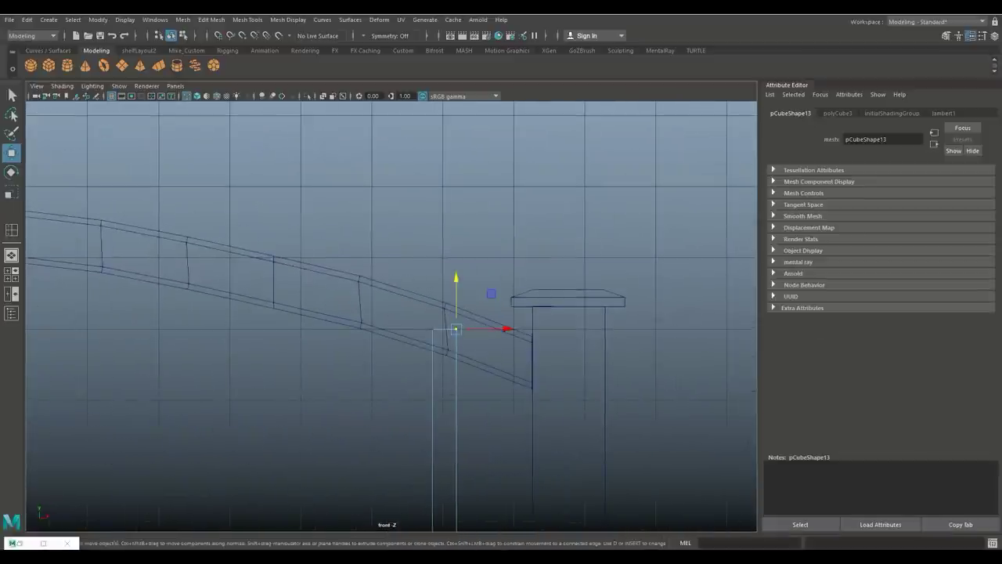
pyautogui.moveTo(456, 328); pyautogui.dragTo(456, 359)
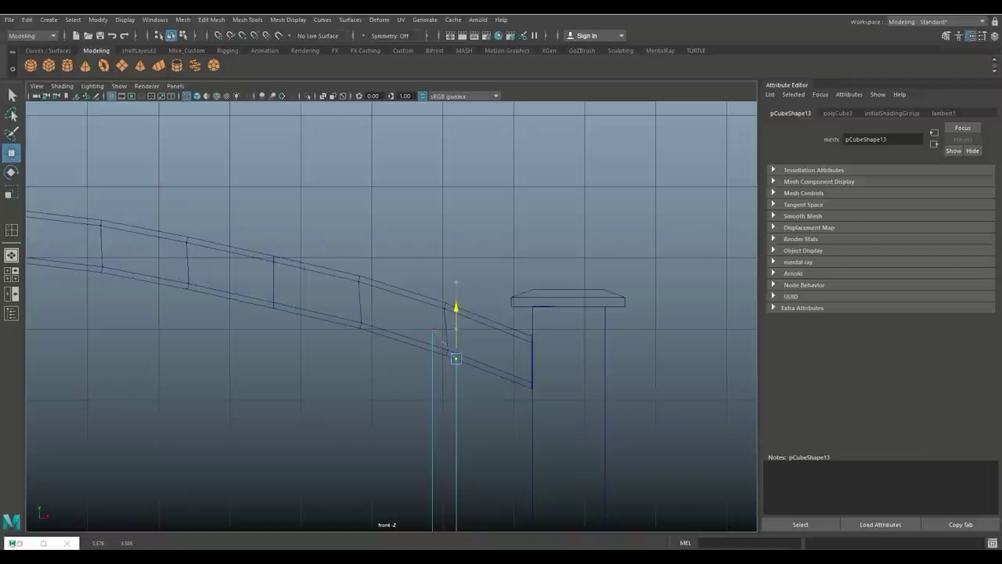
pyautogui.click(432, 329)
pyautogui.moveTo(432, 329); pyautogui.dragTo(433, 350)
# Raise the baluster's bottom edge and left vertex to the lower rail, then return to Object Mode.
pyautogui.keyDown('alt'); pyautogui.moveTo(392, 313); pyautogui.dragTo(407, 341, button='middle'); pyautogui.keyUp('alt')
pyautogui.click(461, 459)
pyautogui.moveTo(461, 415); pyautogui.dragTo(460, 290)
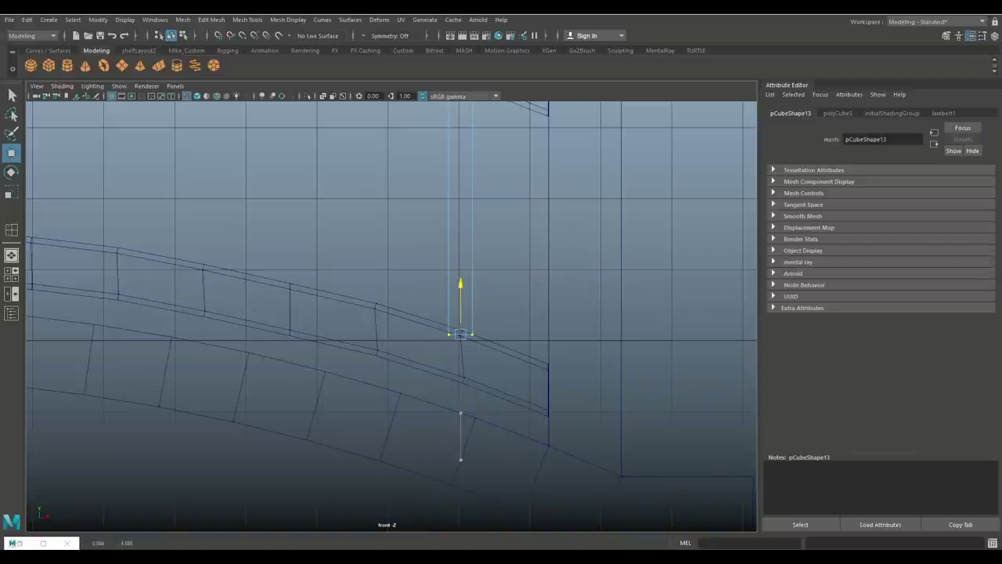
pyautogui.click(448, 335)
pyautogui.moveTo(449, 286); pyautogui.dragTo(449, 274)
pyautogui.scroll(-5, 400, 423)
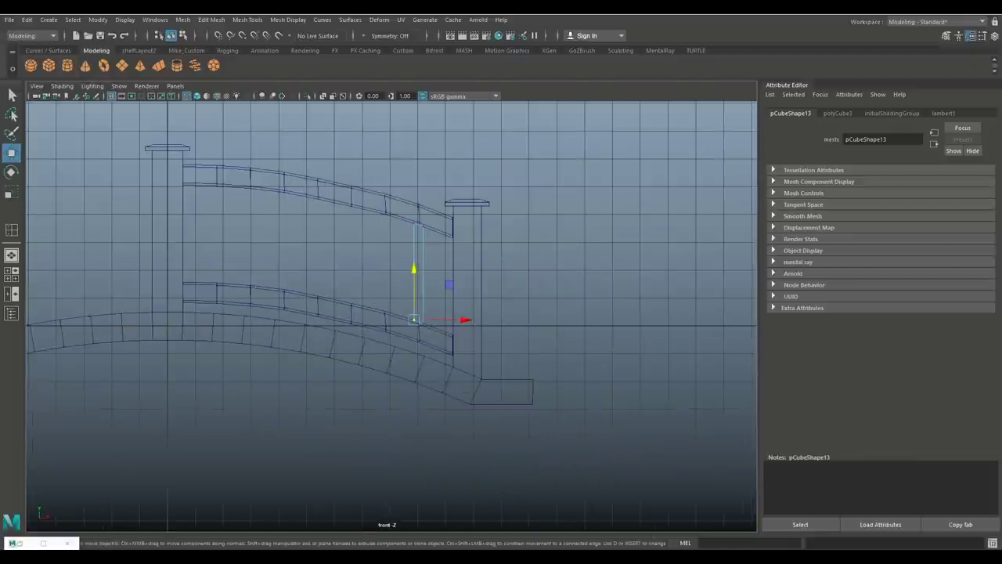
pyautogui.moveTo(426, 246); pyautogui.dragTo(478, 230, button='right')
pyautogui.scroll(2, 478, 230)
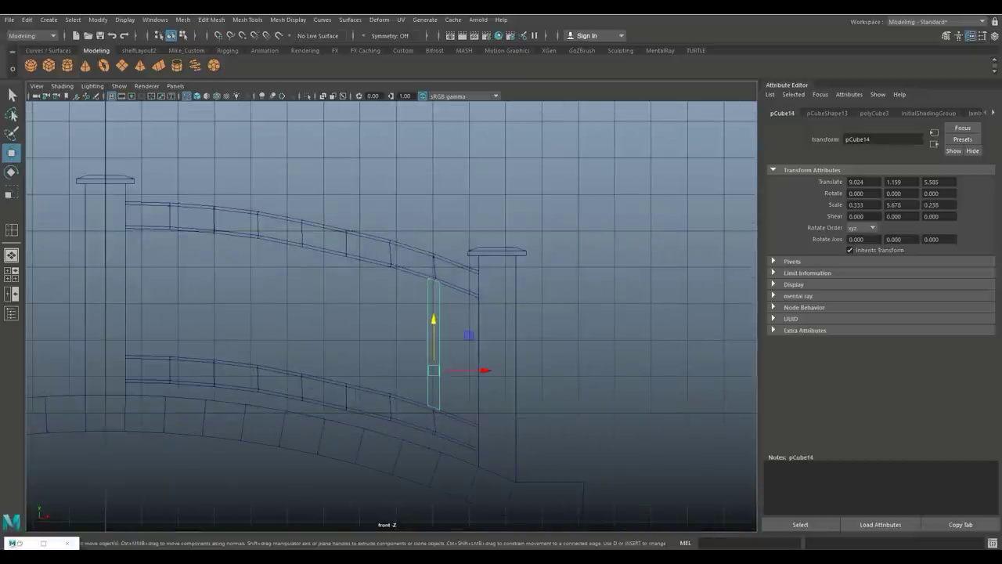
# Duplicate the baluster leftward and upward along the rail, repeating the offset for more copies.
pyautogui.hotkey('ctrl', 'd')
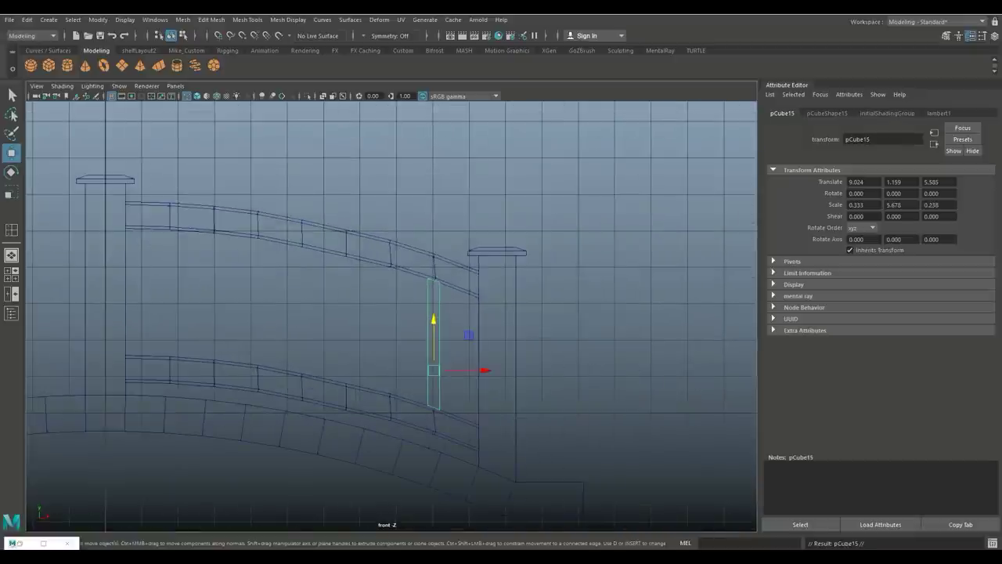
pyautogui.moveTo(483, 371); pyautogui.dragTo(439, 371)
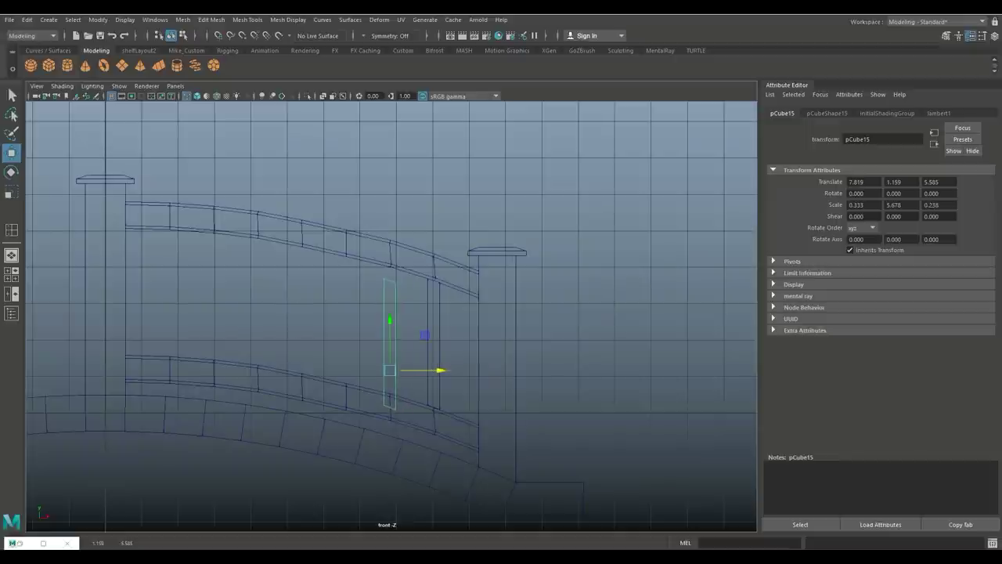
pyautogui.moveTo(389, 321); pyautogui.dragTo(389, 305)
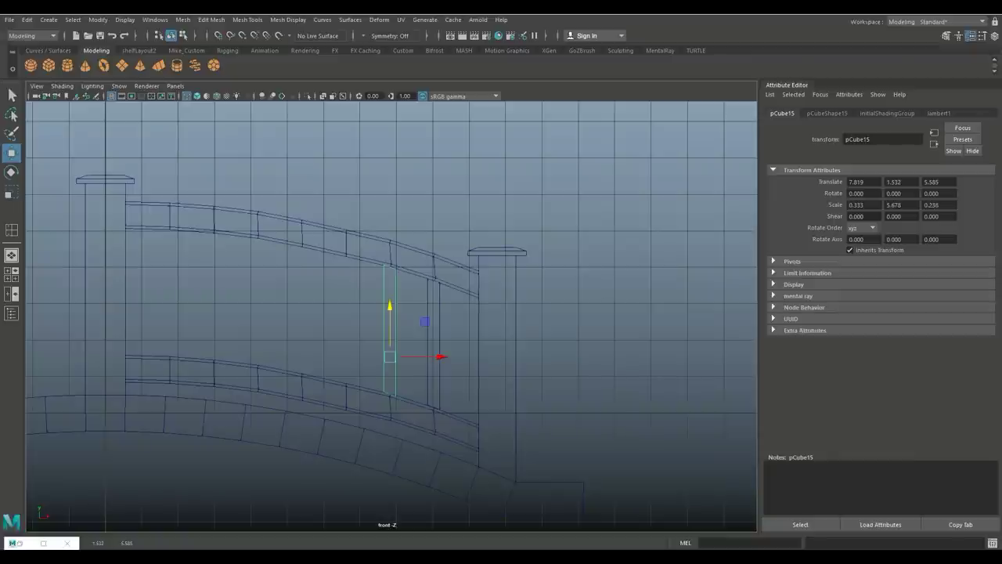
pyautogui.hotkey('shift', 'd')
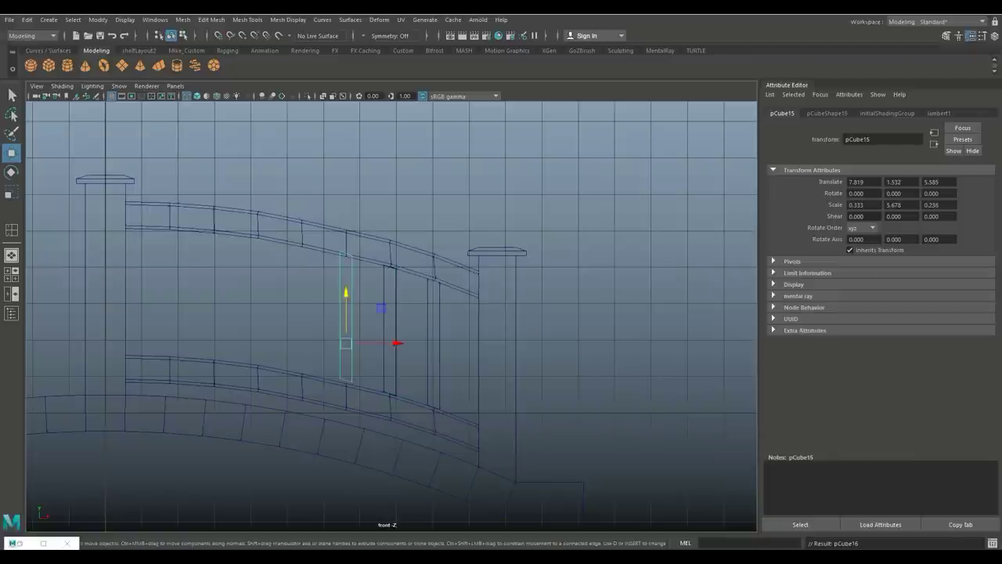
pyautogui.hotkey('shift', 'd')
pyautogui.hotkey('shift', 'd')
pyautogui.hotkey('shift', 'd')
pyautogui.hotkey('shift', 'd')
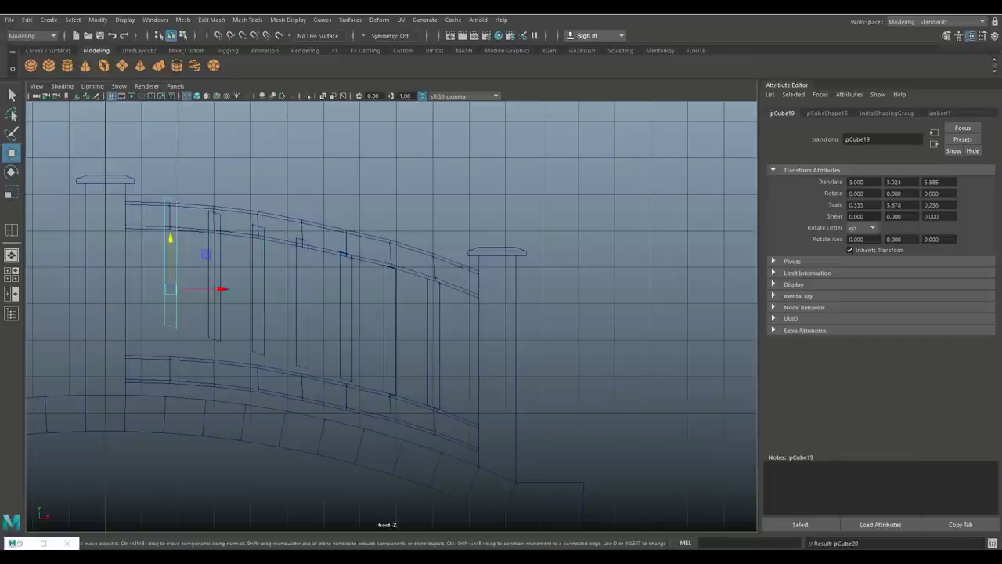
# Adjust each new baluster's height so it fits between the curved rails.
pyautogui.keyDown('alt'); pyautogui.moveTo(392, 314); pyautogui.dragTo(594, 279, button='middle'); pyautogui.keyUp('alt')
pyautogui.moveTo(373, 205); pyautogui.dragTo(461, 242)
pyautogui.click(421, 251)
pyautogui.click(460, 258)
pyautogui.keyDown('alt'); pyautogui.moveTo(502, 297); pyautogui.dragTo(396, 331, button='middle'); pyautogui.keyUp('alt')
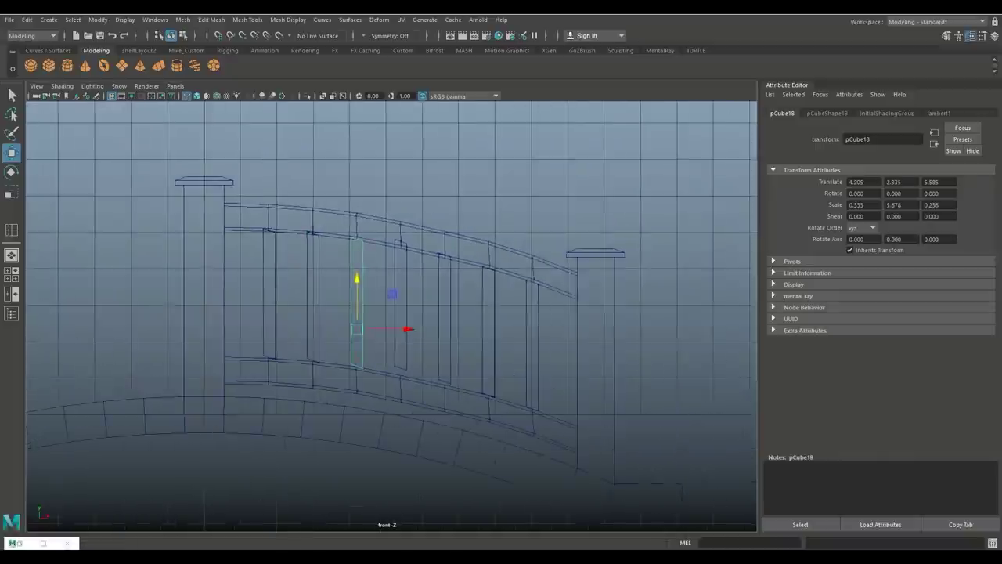
# Adjust the heights of the next two balusters so they sit between the rails.
pyautogui.click(398, 314)
pyautogui.moveTo(399, 284); pyautogui.dragTo(399, 284)
pyautogui.click(443, 313)
pyautogui.moveTo(443, 313); pyautogui.dragTo(443, 316)
pyautogui.scroll(1, 443, 315)
pyautogui.scroll(5, 47, 219)
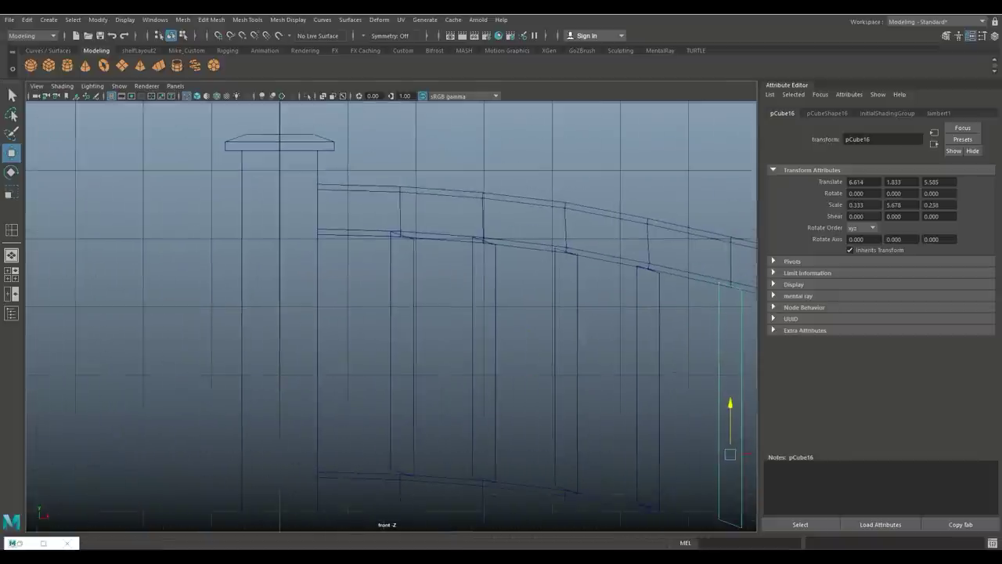
pyautogui.keyDown('alt'); pyautogui.moveTo(391, 313); pyautogui.dragTo(345, 376, button='middle'); pyautogui.keyUp('alt')
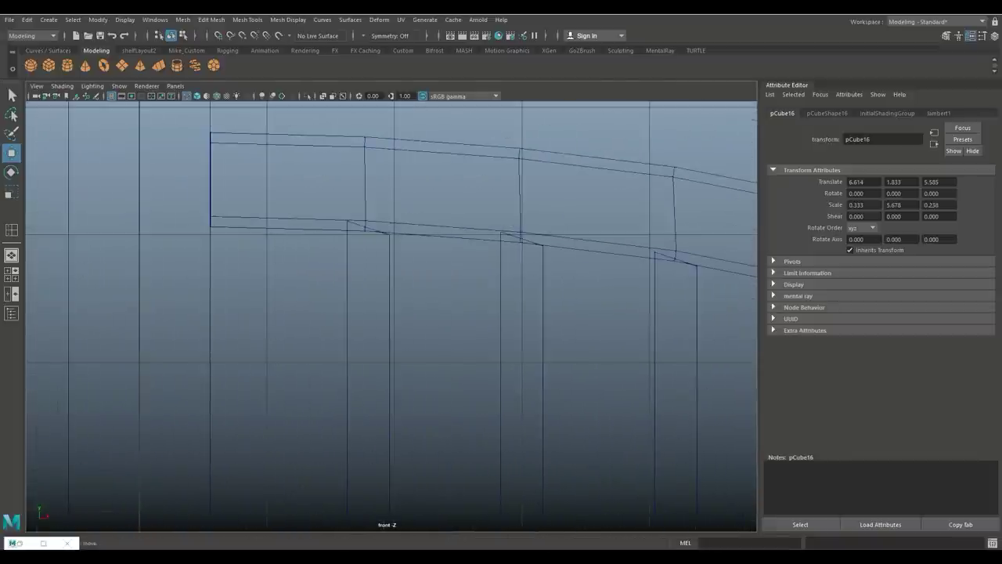
pyautogui.click(346, 376)
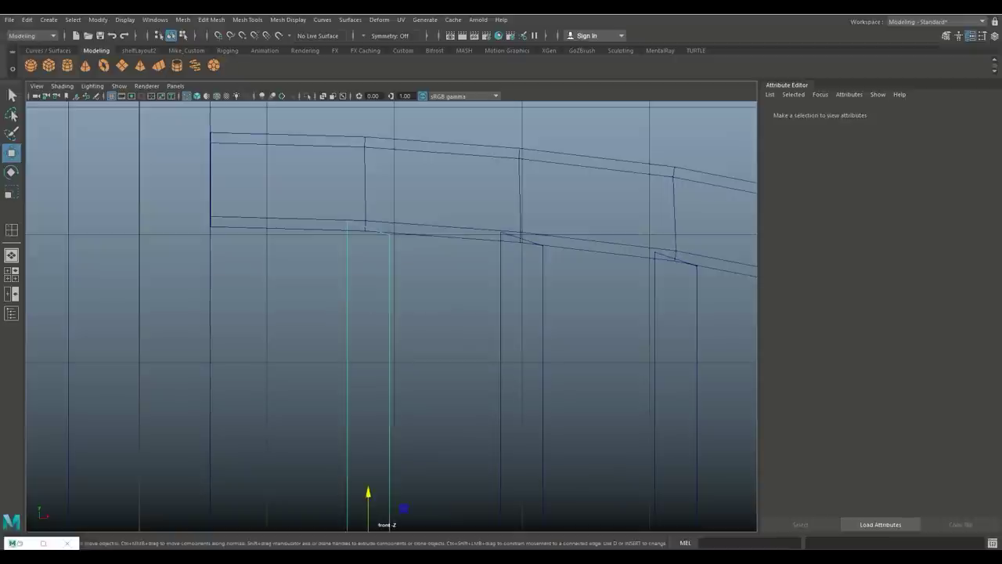
# Pull the top vertices of balusters pCube20 and pCube19 down onto the rail edge.
pyautogui.click(348, 293)
pyautogui.moveTo(347, 247); pyautogui.dragTo(297, 245, button='right')
pyautogui.click(347, 221)
pyautogui.moveTo(346, 196); pyautogui.dragTo(347, 206)
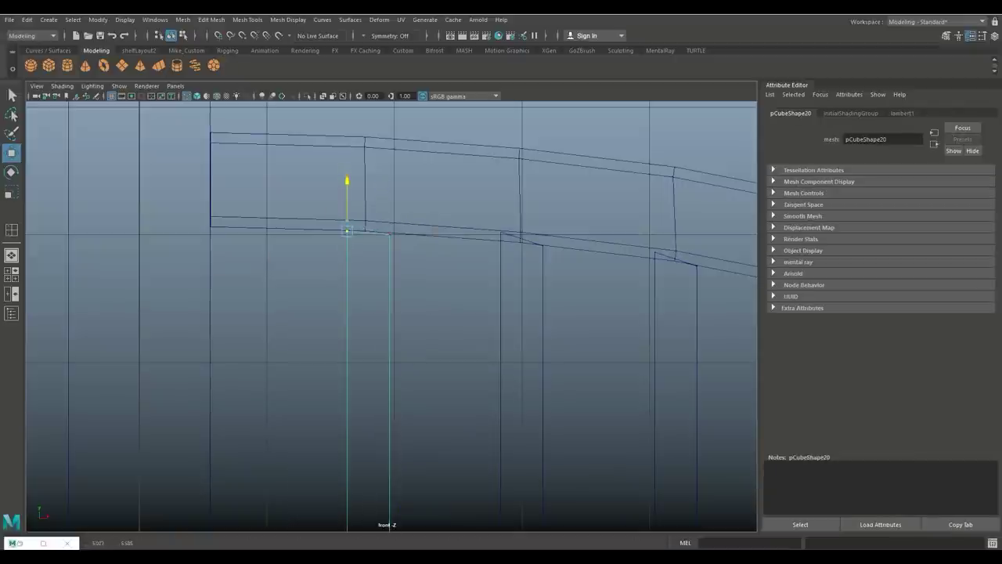
pyautogui.click(389, 233)
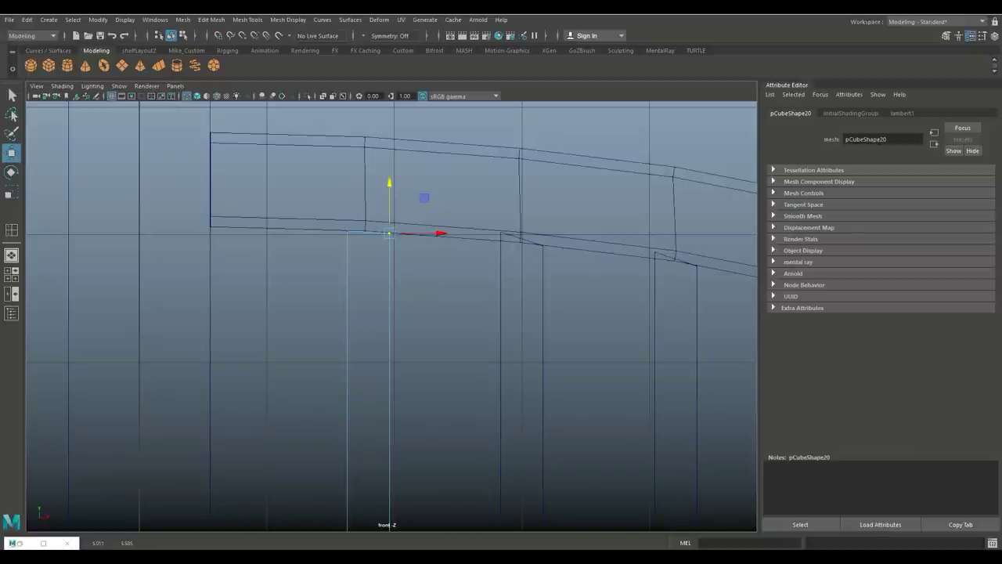
pyautogui.click(503, 242)
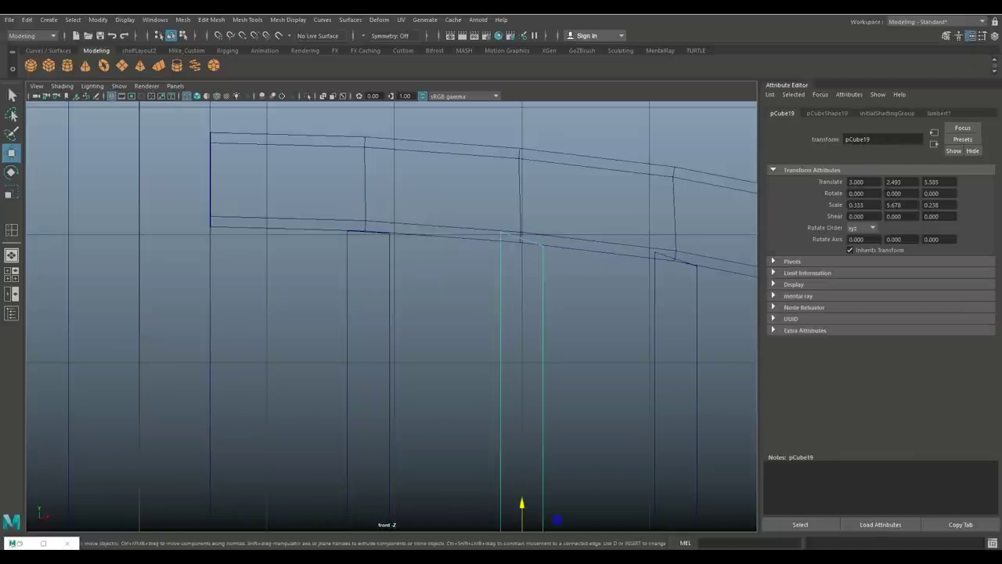
pyautogui.rightClick(504, 245)
pyautogui.click(452, 244)
pyautogui.click(500, 232)
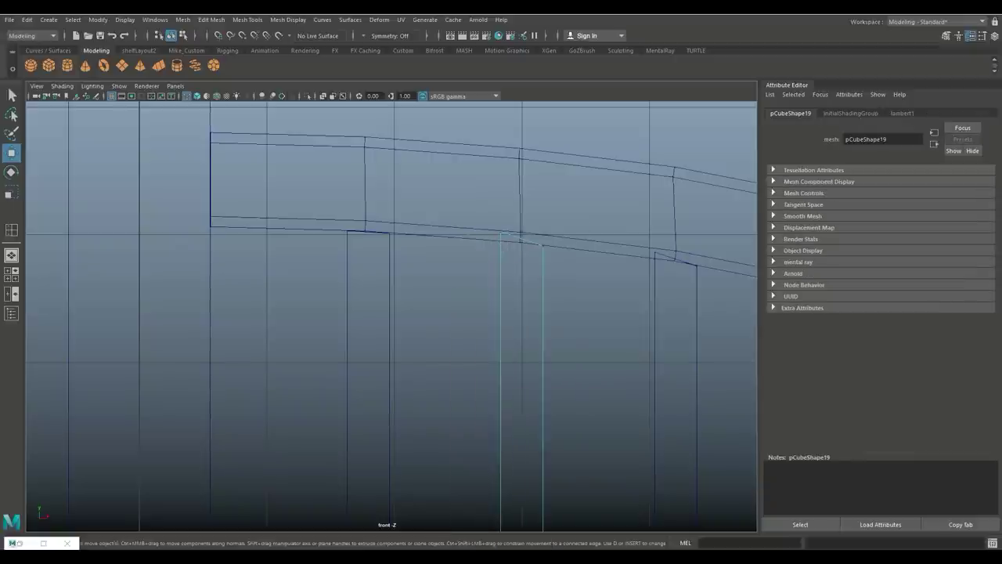
pyautogui.moveTo(500, 232); pyautogui.dragTo(501, 242)
# Lower the top vertices of balusters pCube18 and pCube17 onto the rail.
pyautogui.keyDown('alt'); pyautogui.moveTo(502, 242); pyautogui.dragTo(316, 265, button='middle'); pyautogui.keyUp('alt')
pyautogui.click(491, 352)
pyautogui.moveTo(472, 242); pyautogui.dragTo(421, 242, button='right')
pyautogui.click(470, 274)
pyautogui.moveTo(470, 228); pyautogui.dragTo(470, 235)
pyautogui.keyDown('alt'); pyautogui.moveTo(391, 313); pyautogui.dragTo(219, 285, button='middle'); pyautogui.keyUp('alt')
pyautogui.press('F8')
pyautogui.moveTo(445, 244); pyautogui.dragTo(408, 244, button='right')
pyautogui.click(452, 278)
pyautogui.moveTo(452, 278); pyautogui.dragTo(452, 281)
pyautogui.click(493, 290)
# Select a vertex of baluster pCube16 and bring the lower rail into view.
pyautogui.keyDown('alt'); pyautogui.moveTo(493, 291); pyautogui.dragTo(376, 294, button='middle'); pyautogui.keyUp('alt')
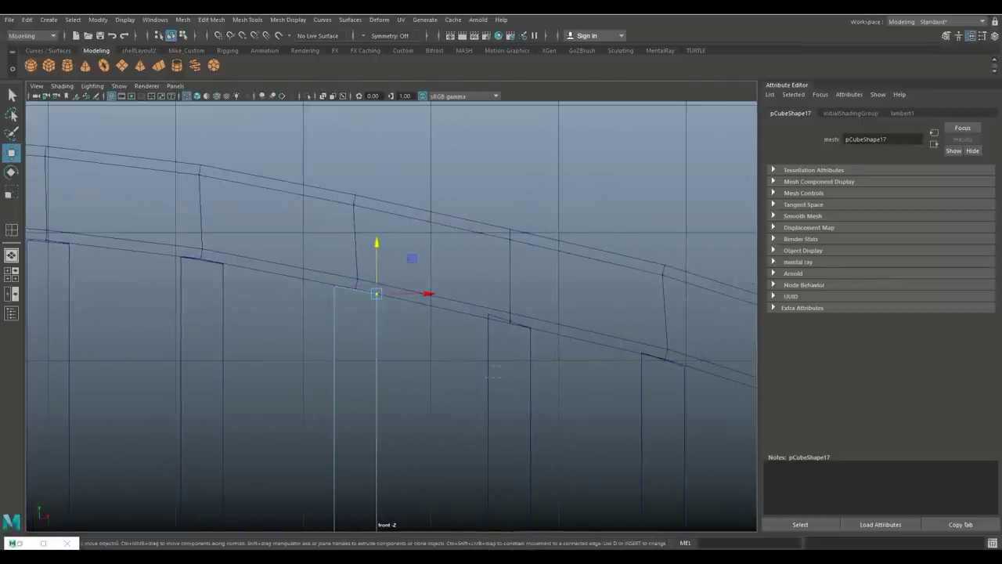
pyautogui.moveTo(497, 246); pyautogui.dragTo(450, 244, button='right')
pyautogui.click(488, 317)
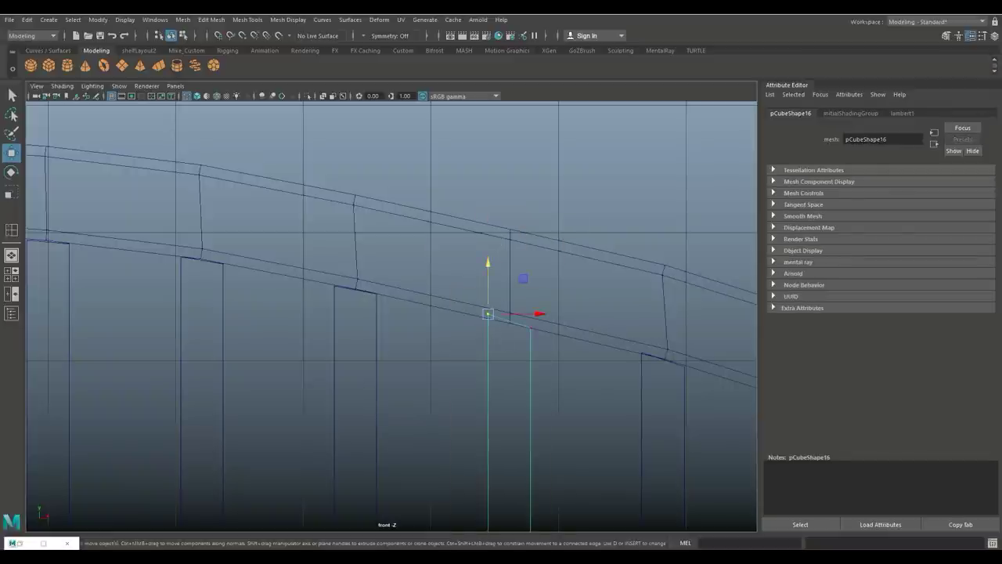
pyautogui.keyDown('alt'); pyautogui.moveTo(469, 313); pyautogui.dragTo(289, 243, button='middle'); pyautogui.keyUp('alt')
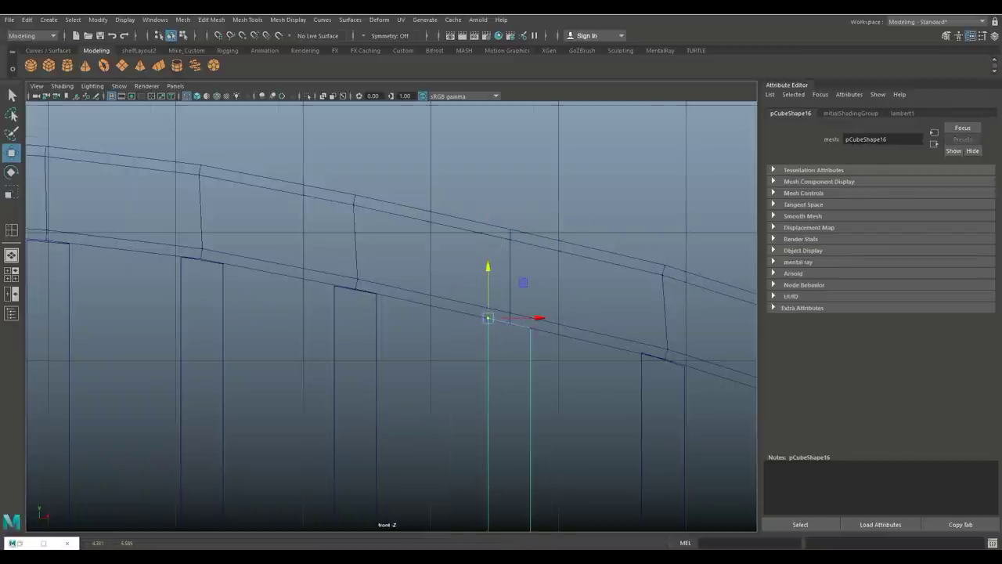
pyautogui.scroll(-5, 391, 313)
pyautogui.keyDown('alt'); pyautogui.moveTo(313, 314); pyautogui.dragTo(422, 258, button='middle'); pyautogui.keyUp('alt')
pyautogui.scroll(6, 392, 313)
pyautogui.scroll(6, 392, 313)
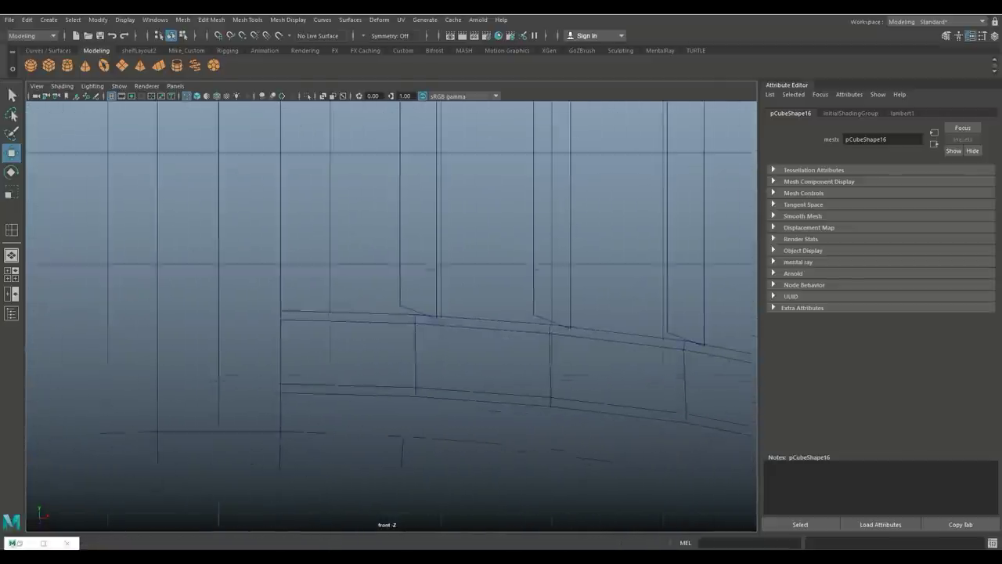
# Fit pCube20's corner vertices up and down so they meet the rail.
pyautogui.click(407, 241)
pyautogui.moveTo(407, 242); pyautogui.dragTo(459, 228, button='right')
pyautogui.click(405, 275)
pyautogui.moveTo(404, 226); pyautogui.dragTo(404, 243)
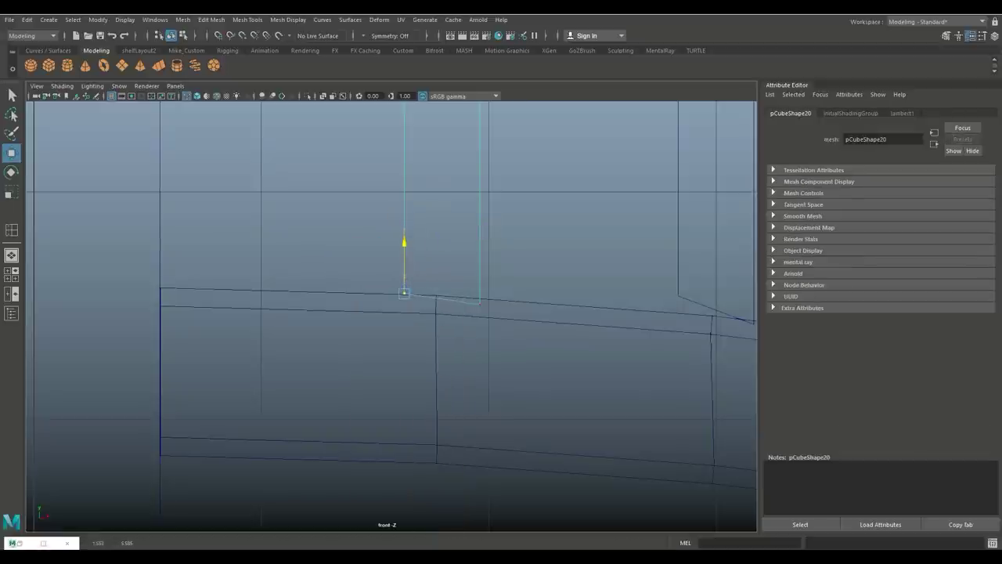
pyautogui.click(479, 304)
pyautogui.moveTo(480, 253); pyautogui.dragTo(480, 245)
pyautogui.keyDown('alt'); pyautogui.moveTo(479, 244); pyautogui.dragTo(185, 281, button='middle'); pyautogui.keyUp('alt')
pyautogui.scroll(-5, 391, 313)
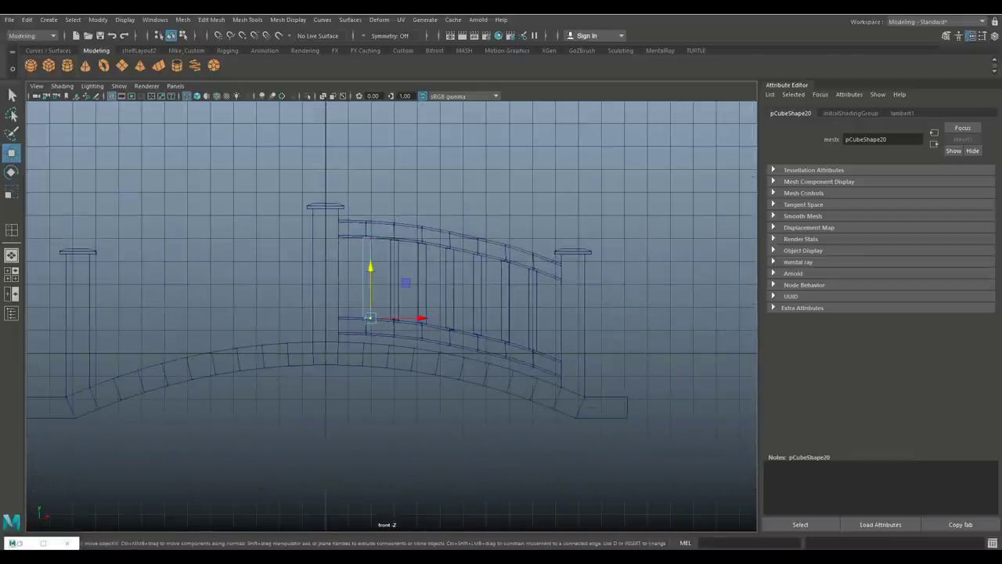
pyautogui.moveTo(427, 255); pyautogui.dragTo(493, 228, button='right')
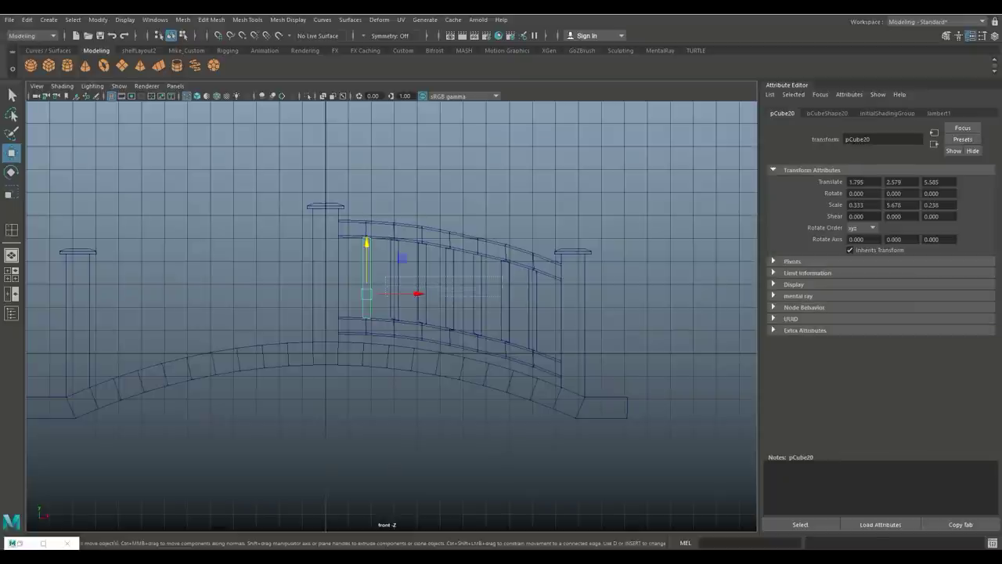
# Combine all seven balusters into a single mesh, pCube21.
pyautogui.moveTo(352, 262); pyautogui.dragTo(548, 309)
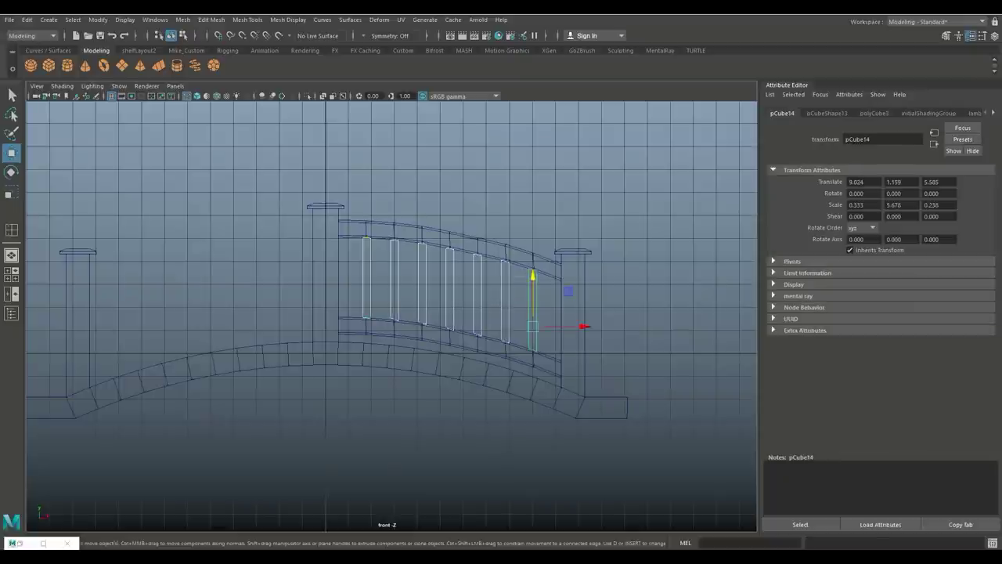
pyautogui.click(183, 20)
pyautogui.click(205, 67)
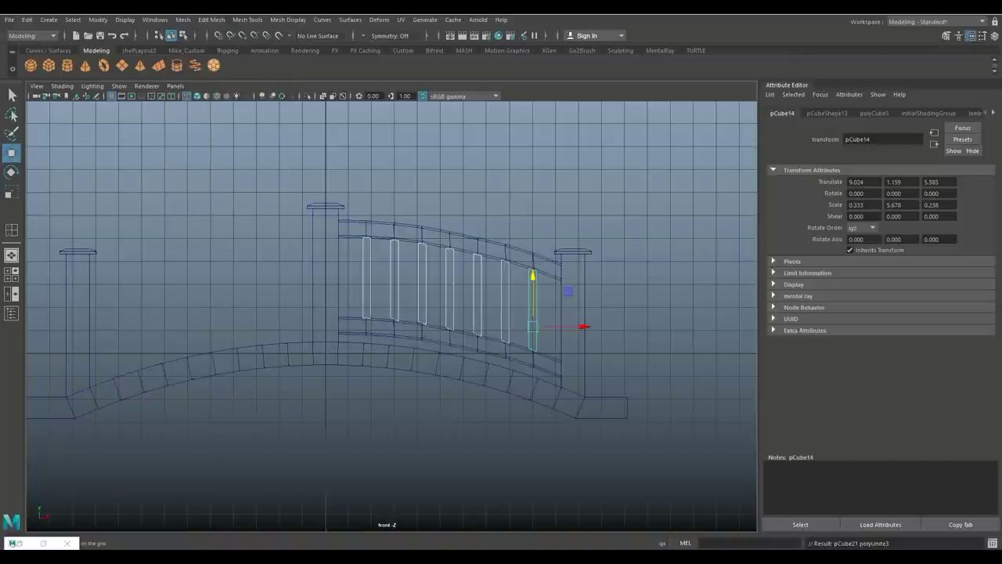
pyautogui.scroll(10, 388, 318)
# Lower the bottom vertices of the first combined balusters onto the lower rail.
pyautogui.moveTo(405, 244); pyautogui.dragTo(354, 259, button='right')
pyautogui.click(388, 328)
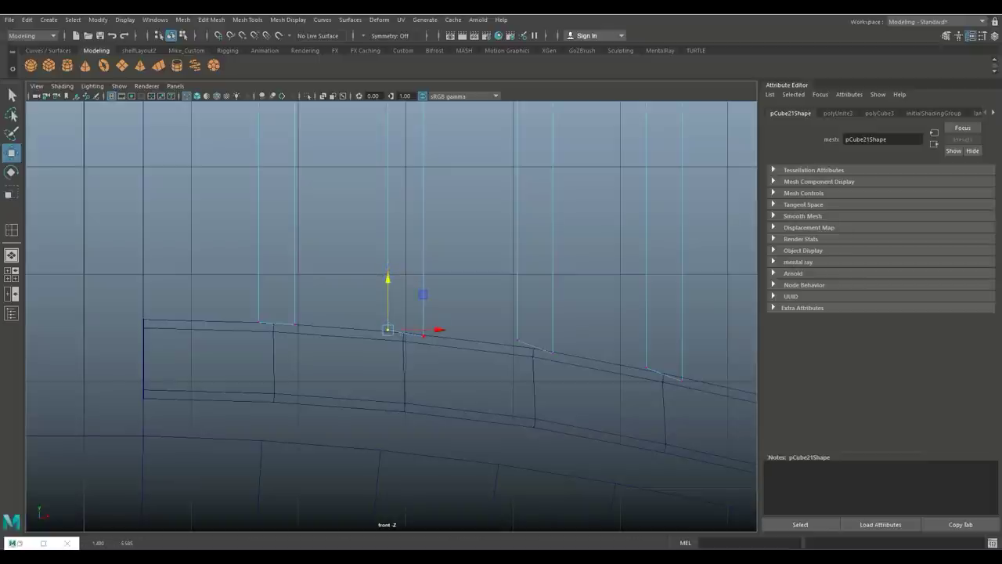
pyautogui.click(423, 333)
pyautogui.click(517, 339)
pyautogui.moveTo(517, 314); pyautogui.dragTo(552, 314)
pyautogui.click(552, 351)
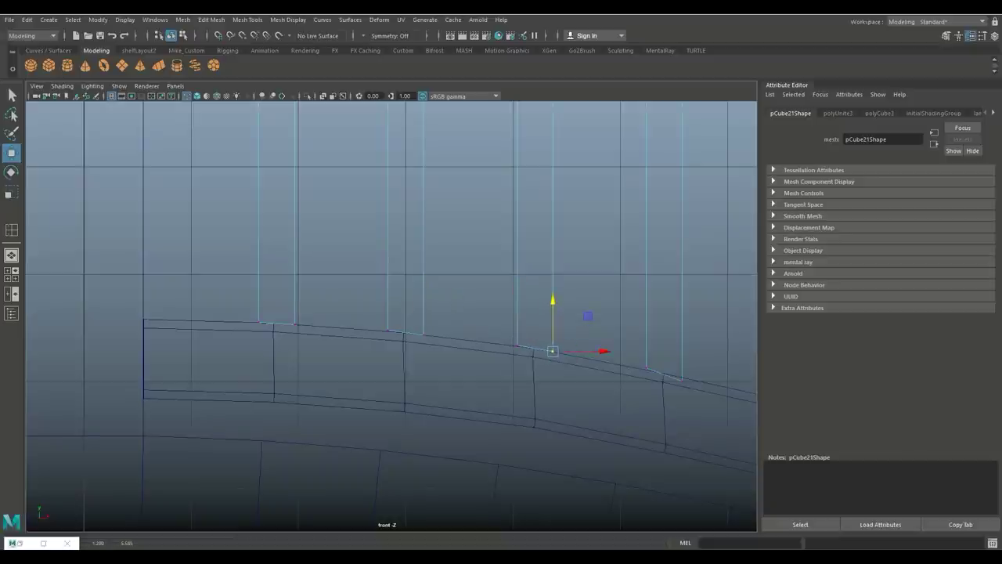
pyautogui.keyDown('alt'); pyautogui.moveTo(391, 313); pyautogui.dragTo(210, 310, button='middle'); pyautogui.keyUp('alt')
# Raise the remaining baluster bottom vertices to follow the lower rail's curve.
pyautogui.click(464, 364)
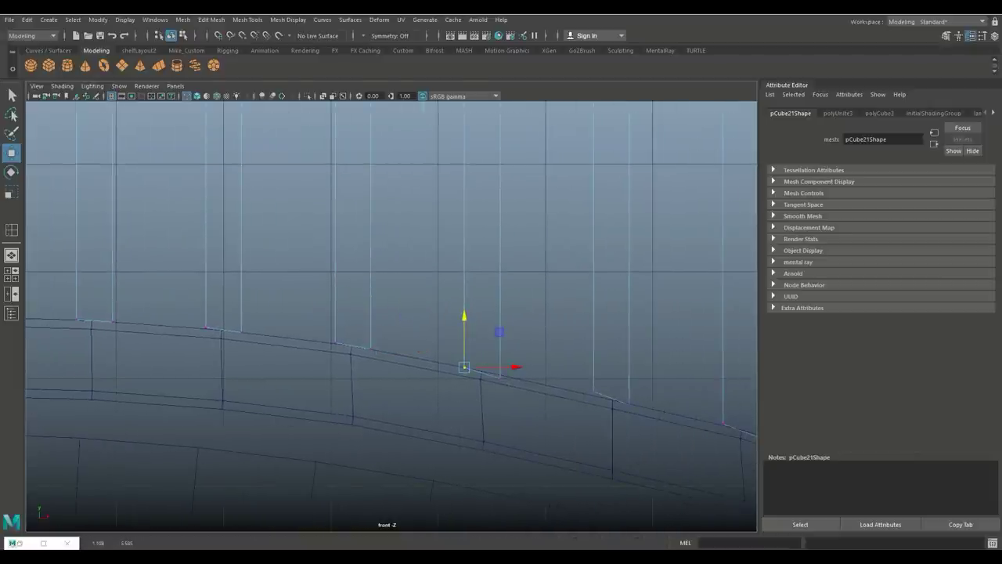
pyautogui.click(500, 378)
pyautogui.moveTo(499, 328); pyautogui.dragTo(499, 323)
pyautogui.click(593, 393)
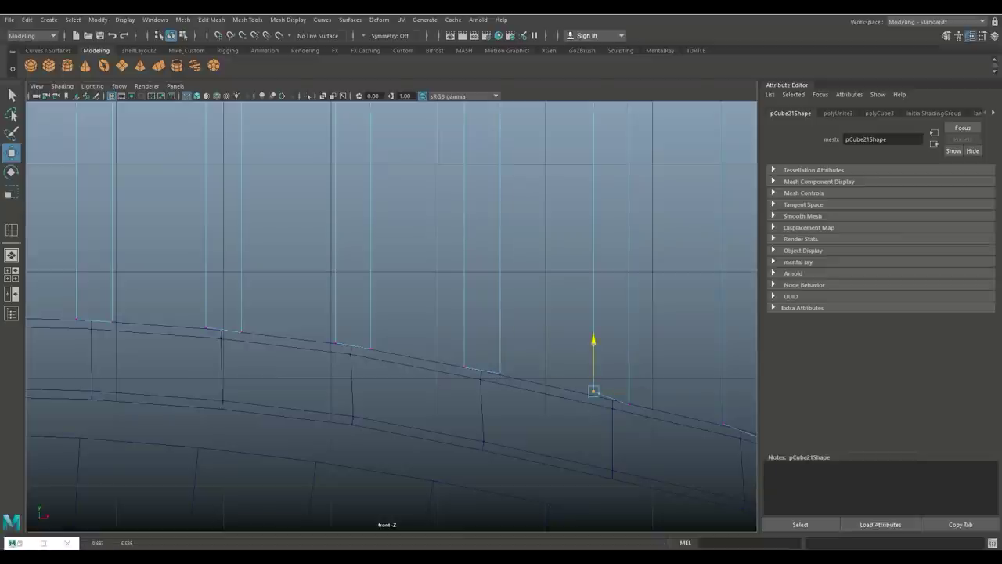
pyautogui.click(629, 404)
pyautogui.moveTo(629, 353); pyautogui.dragTo(628, 351)
pyautogui.keyDown('alt'); pyautogui.moveTo(548, 314); pyautogui.dragTo(281, 300, button='middle'); pyautogui.keyUp('alt')
pyautogui.click(491, 423)
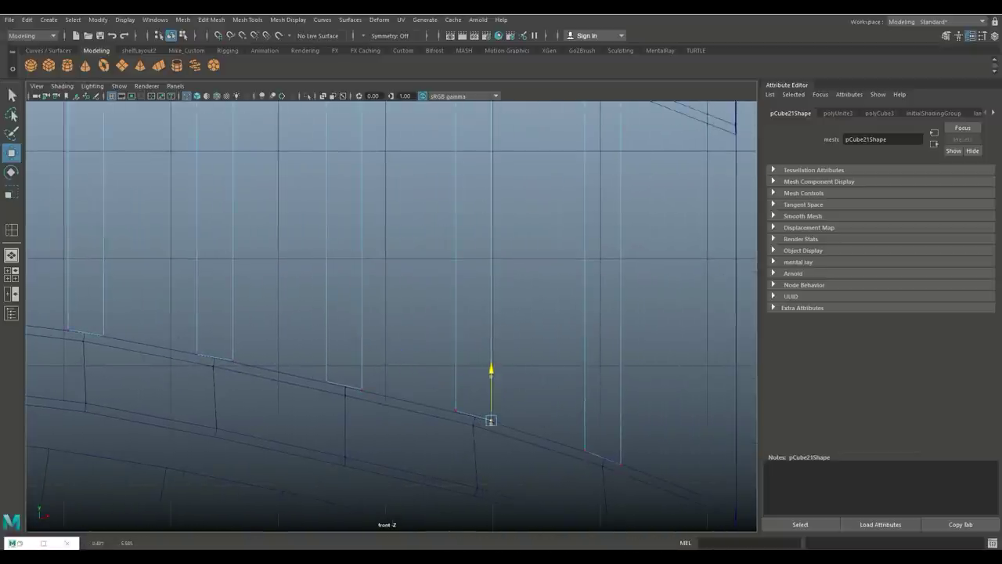
pyautogui.scroll(-5, 392, 313)
pyautogui.scroll(-2, 386, 317)
pyautogui.keyDown('alt'); pyautogui.moveTo(386, 317); pyautogui.dragTo(488, 331, button='middle'); pyautogui.keyUp('alt')
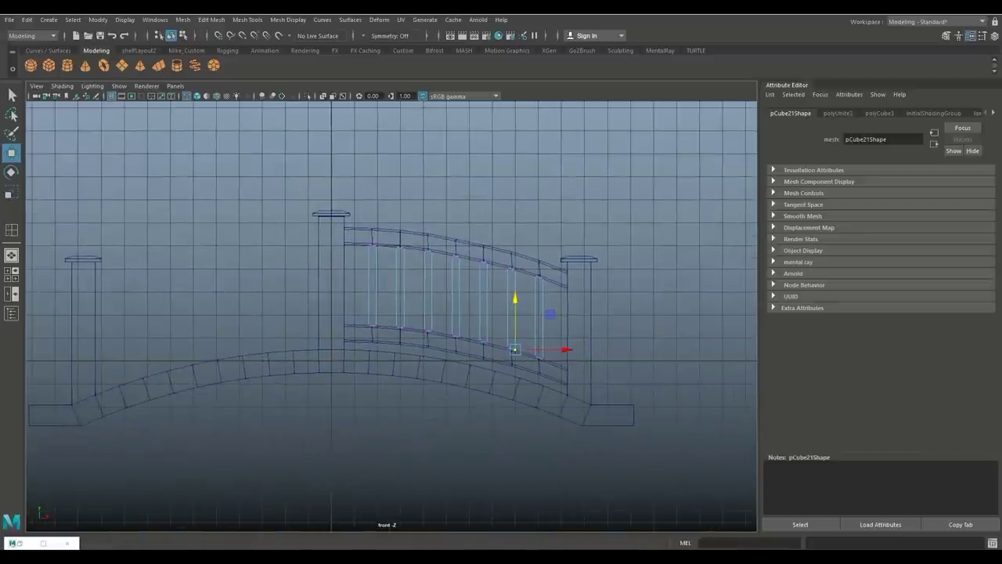
# Slide the combined balusters into the near railing gap in the perspective view.
pyautogui.press('q')
pyautogui.scroll(3, 391, 314)
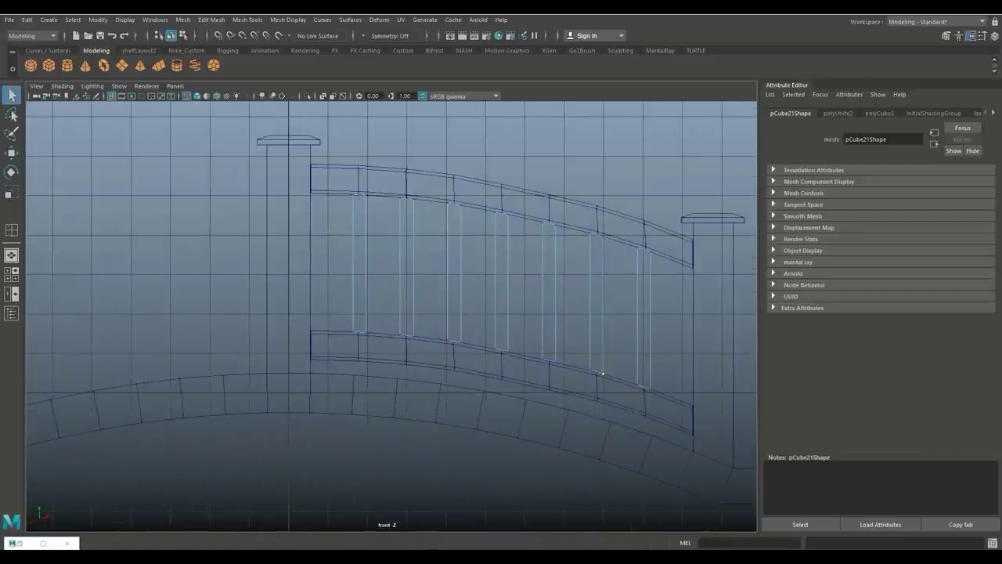
pyautogui.click(12, 274)
pyautogui.press('space')
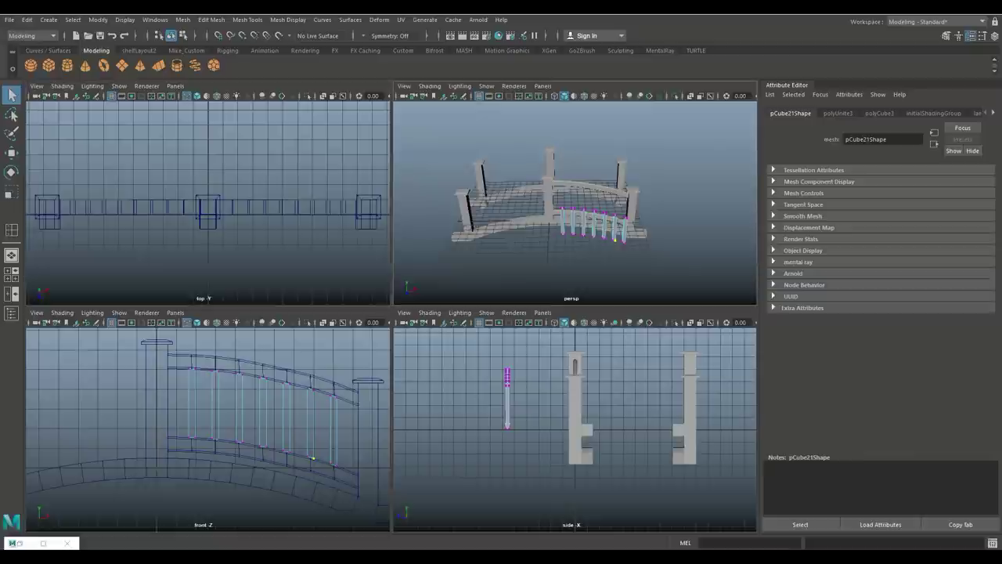
pyautogui.keyDown('alt'); pyautogui.moveTo(392, 313); pyautogui.dragTo(438, 353); pyautogui.keyUp('alt')
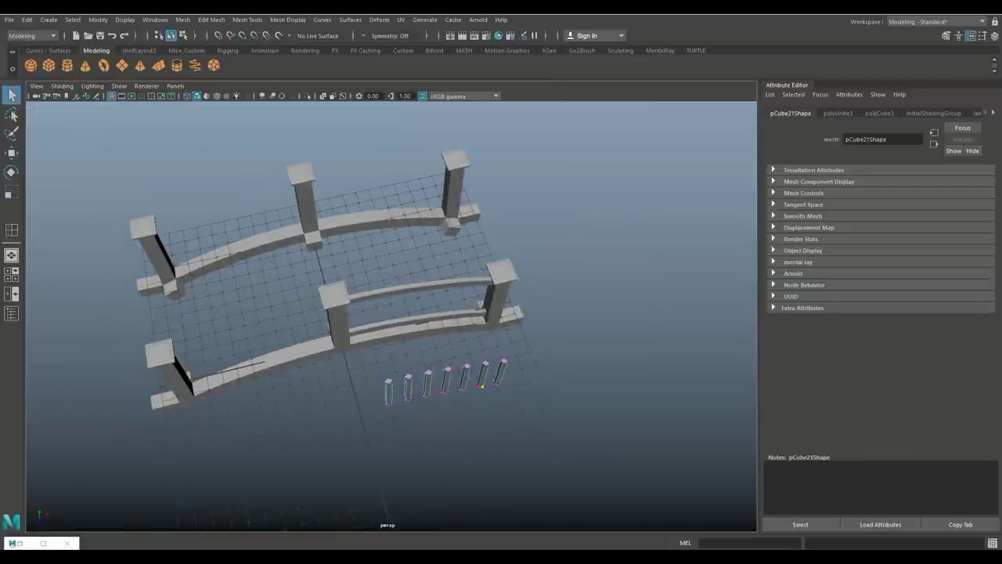
pyautogui.moveTo(461, 249); pyautogui.dragTo(509, 231, button='right')
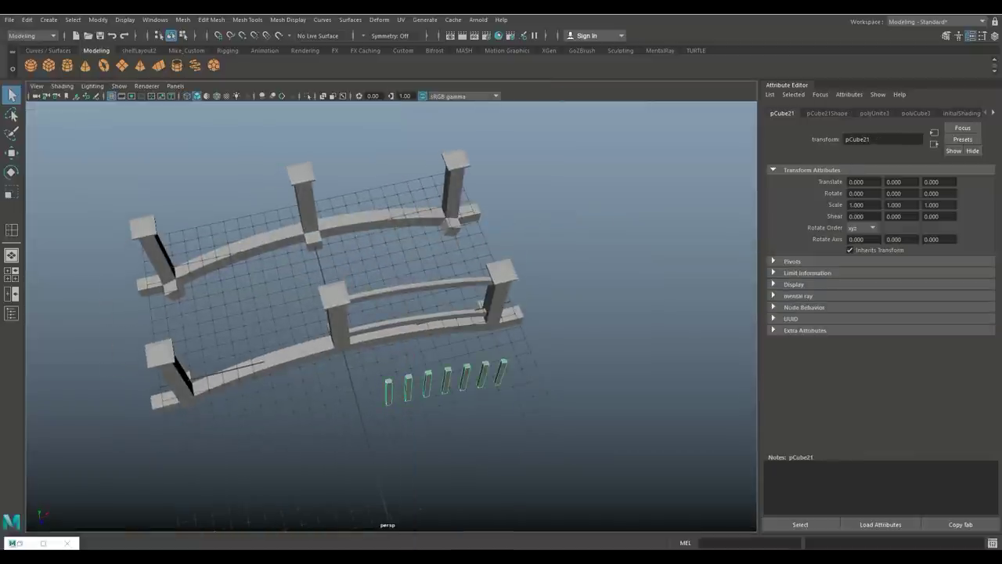
pyautogui.keyDown('alt'); pyautogui.moveTo(391, 313); pyautogui.dragTo(368, 329); pyautogui.keyUp('alt')
pyautogui.press('w')
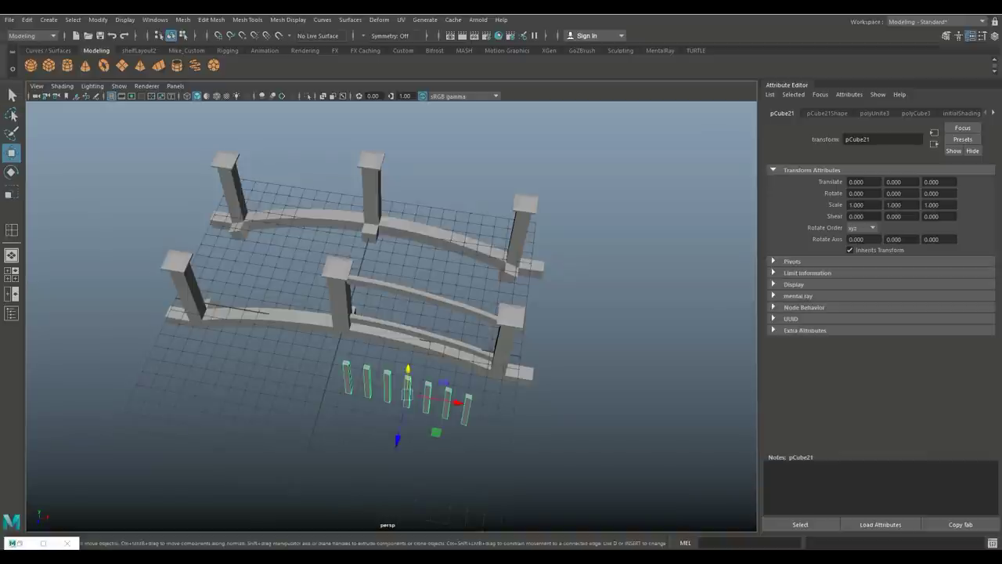
pyautogui.moveTo(398, 435); pyautogui.dragTo(413, 364)
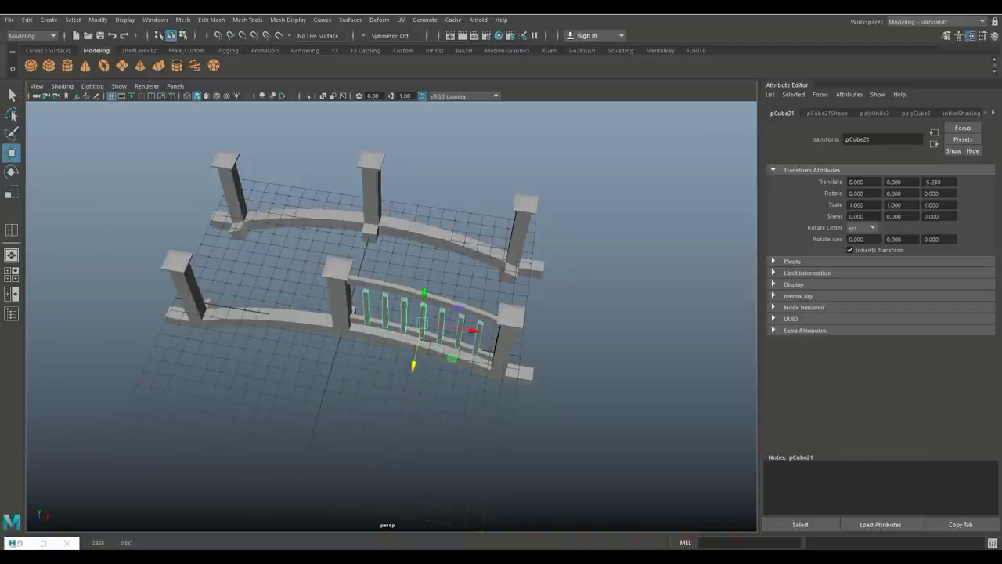
# Snap the balusters into line with the rail in top view, at Translate Z -5.585.
pyautogui.press('space')
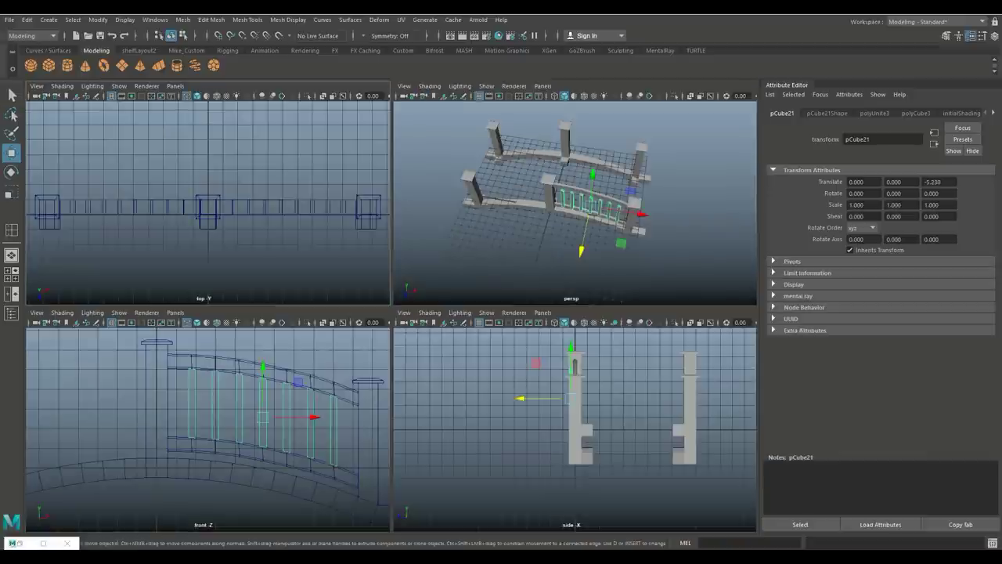
pyautogui.press('space')
pyautogui.press('f')
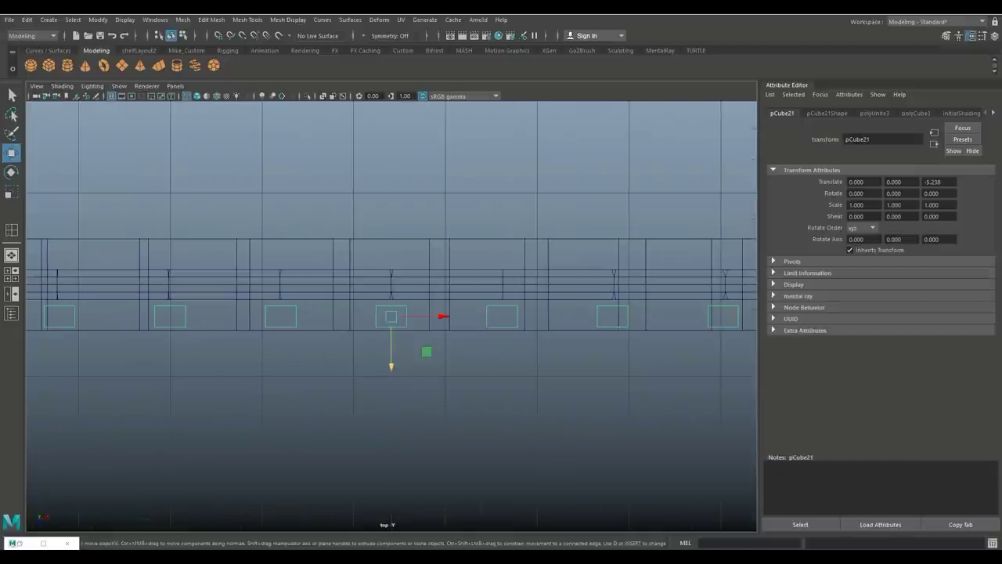
pyautogui.press('v')
pyautogui.moveTo(391, 361); pyautogui.dragTo(391, 334)
pyautogui.press('x')
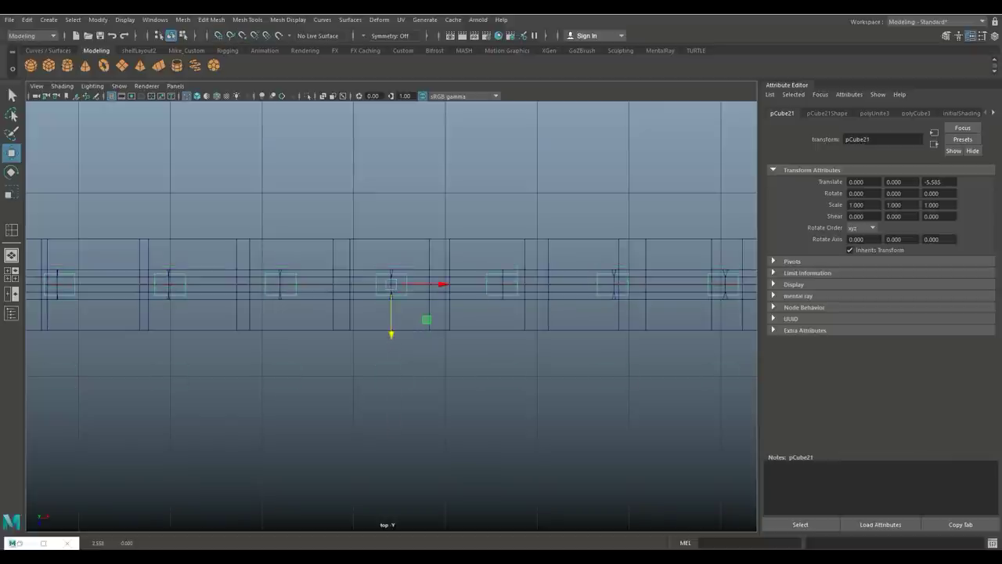
# Select the railing pCube13 together with the balusters.
pyautogui.press('space')
pyautogui.press('space')
pyautogui.keyDown('alt'); pyautogui.moveTo(548, 392); pyautogui.dragTo(550, 353); pyautogui.keyUp('alt')
pyautogui.click(596, 439)
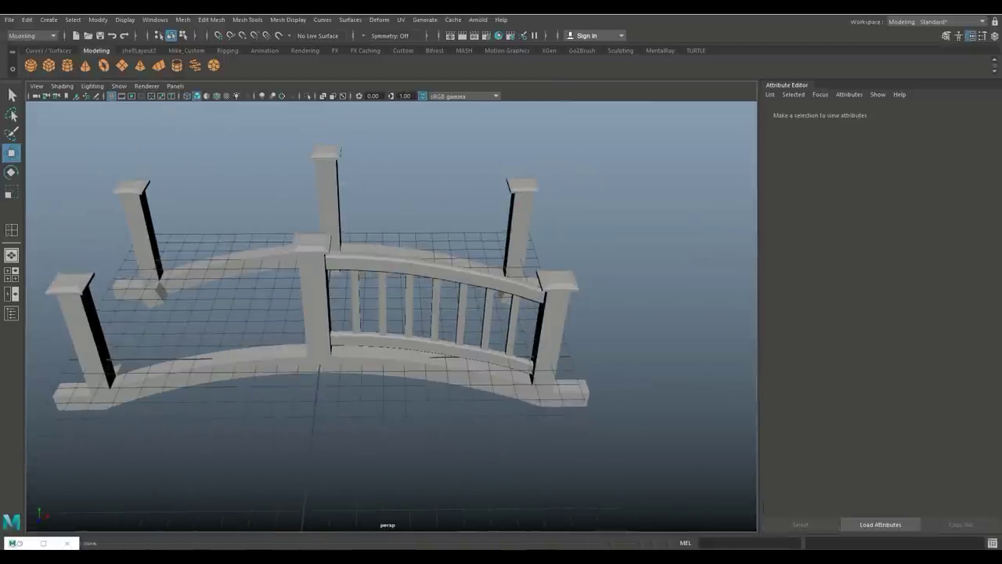
pyautogui.click(435, 314)
pyautogui.keyDown('shift'); pyautogui.click(408, 313); pyautogui.keyUp('shift')
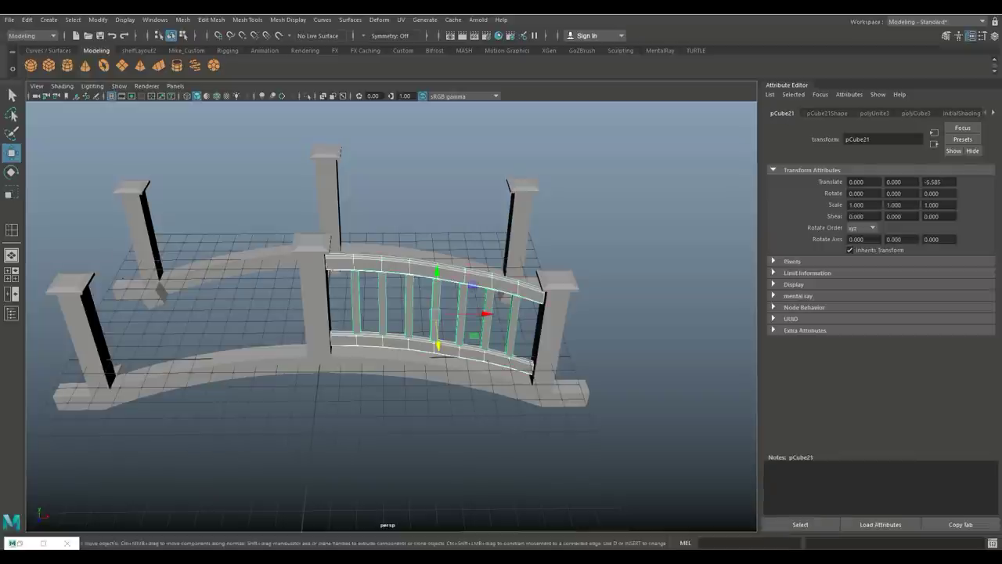
# Combine the railing and balusters into one mesh.
pyautogui.click(183, 19)
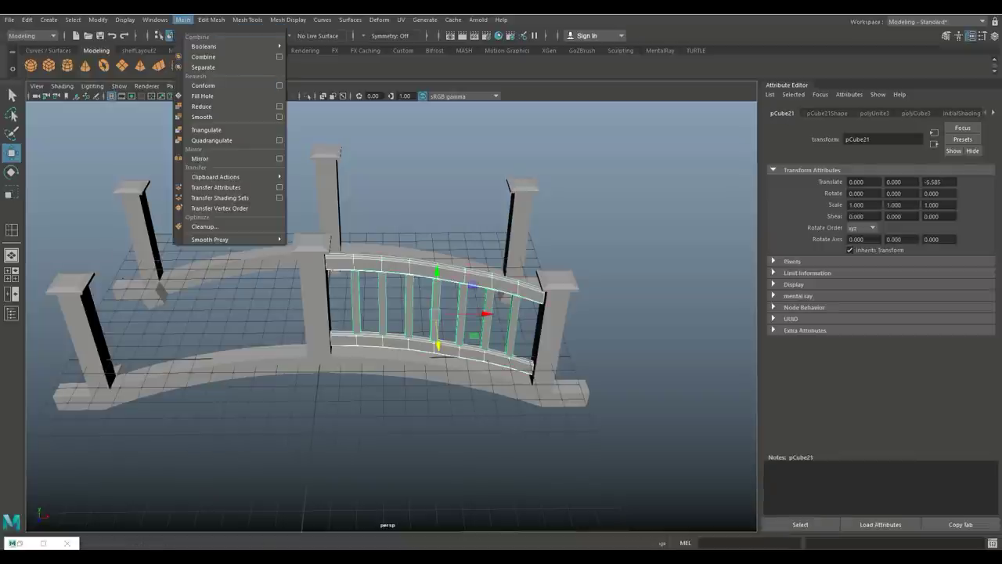
pyautogui.click(204, 57)
pyautogui.keyDown('alt'); pyautogui.moveTo(392, 352); pyautogui.dragTo(423, 348); pyautogui.keyUp('alt')
# Duplicate the combined railing and rotate the copy 180° around Y.
pyautogui.hotkey('ctrl', 'd')
pyautogui.press('e')
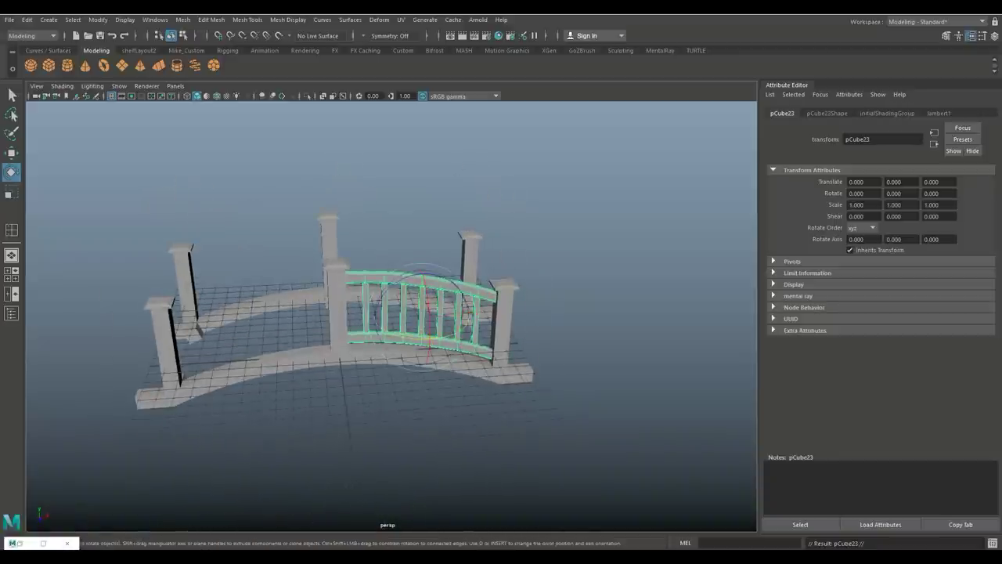
pyautogui.moveTo(391, 356); pyautogui.dragTo(458, 359)
pyautogui.keyDown('alt'); pyautogui.moveTo(391, 235); pyautogui.dragTo(431, 360); pyautogui.keyUp('alt')
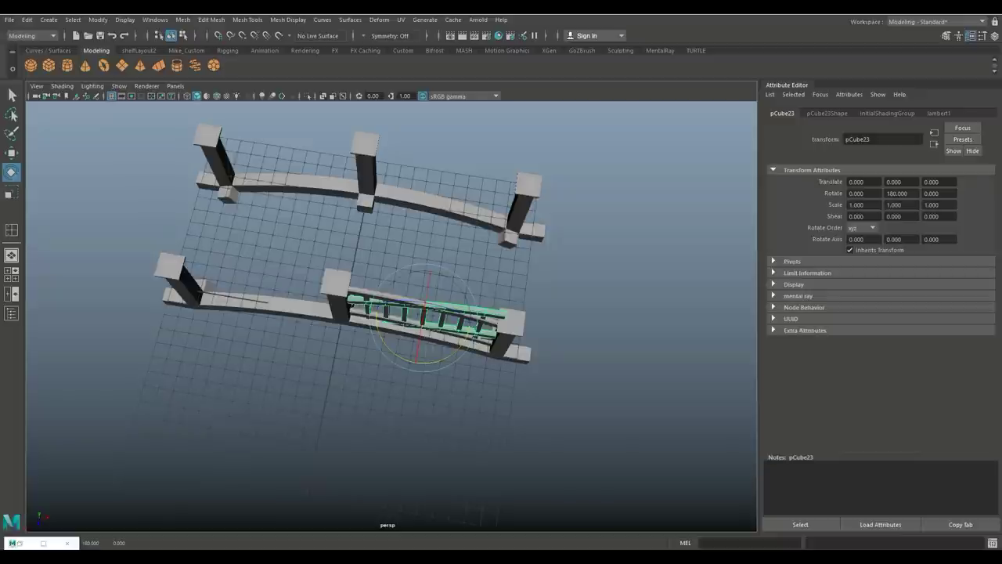
pyautogui.press('space')
pyautogui.press('space')
pyautogui.scroll(-3, 392, 314)
pyautogui.scroll(2, 391, 305)
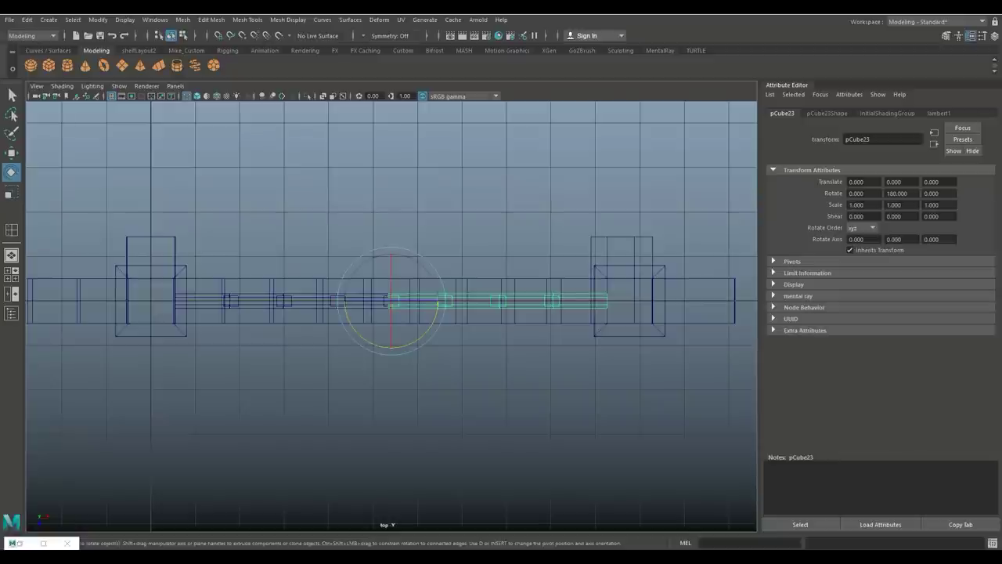
# Move the copy along X to -10.816 so it meets the posts in the left span.
pyautogui.press('w')
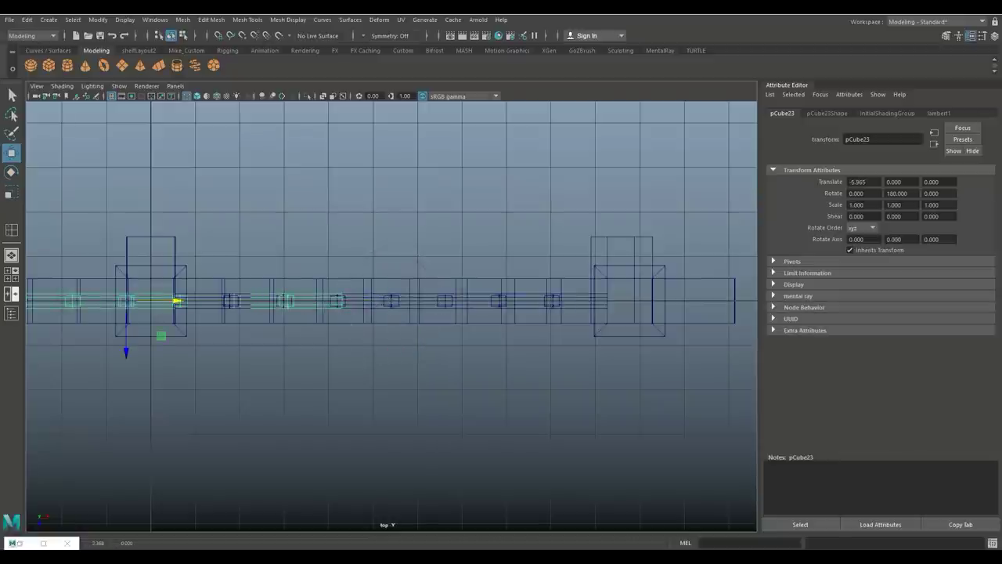
pyautogui.click(12, 274)
pyautogui.press('space')
pyautogui.keyDown('alt'); pyautogui.moveTo(548, 235); pyautogui.dragTo(431, 243); pyautogui.keyUp('alt')
pyautogui.moveTo(380, 318); pyautogui.dragTo(301, 331)
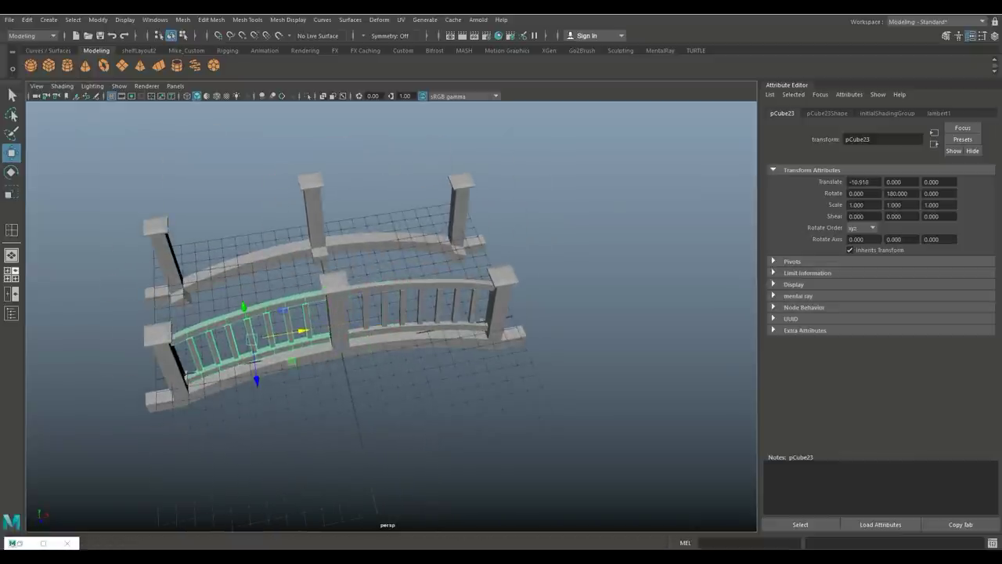
pyautogui.click(12, 274)
pyautogui.press('space')
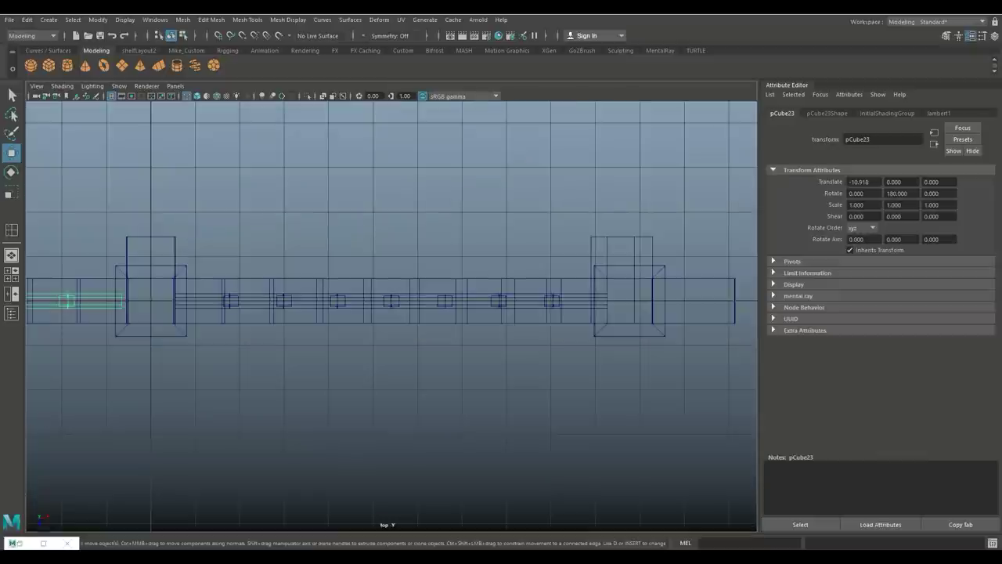
pyautogui.press('f')
pyautogui.keyDown('alt'); pyautogui.moveTo(392, 313); pyautogui.dragTo(156, 318, button='middle'); pyautogui.keyUp('alt')
pyautogui.moveTo(207, 322); pyautogui.dragTo(215, 321)
pyautogui.click(12, 274)
pyautogui.press('space')
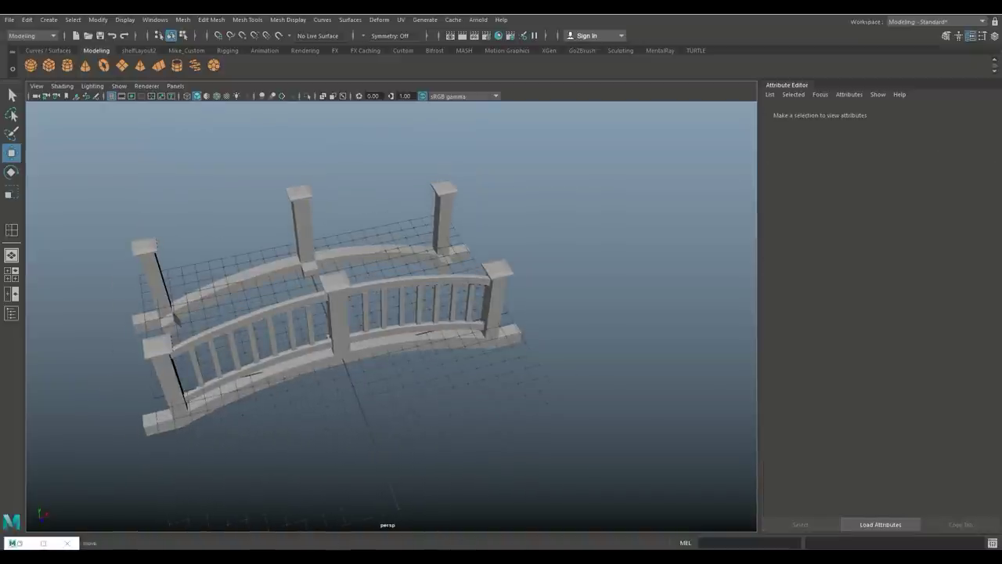
# Duplicate both front railing sections.
pyautogui.click(259, 338)
pyautogui.keyDown('shift'); pyautogui.click(423, 303); pyautogui.keyUp('shift')
pyautogui.hotkey('ctrl', 'd')
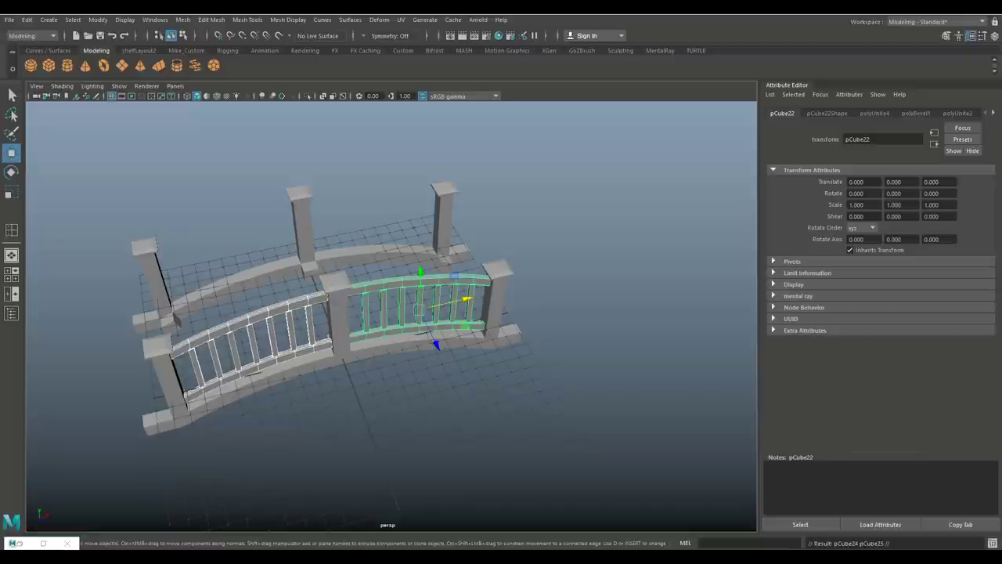
pyautogui.keyDown('alt'); pyautogui.moveTo(392, 313); pyautogui.dragTo(313, 289); pyautogui.keyUp('alt')
# Move the copied railings along Z in top view to line up with the back posts.
pyautogui.click(11, 274)
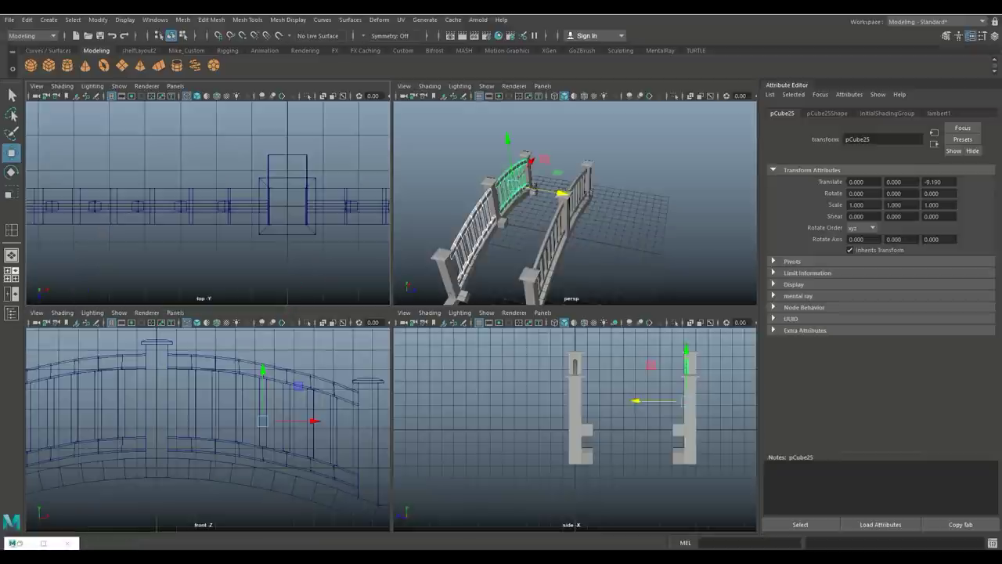
pyautogui.press('space')
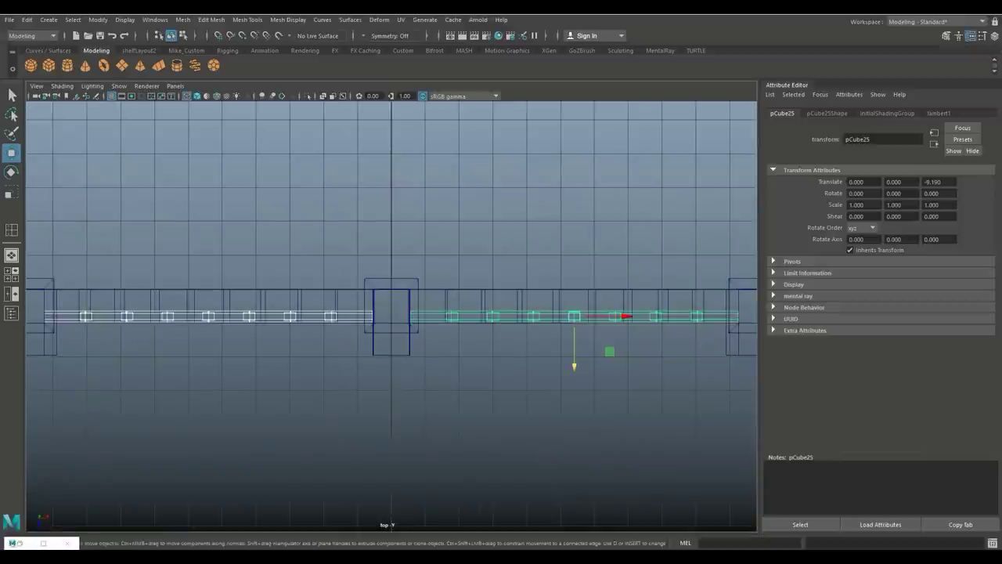
pyautogui.moveTo(574, 352); pyautogui.dragTo(574, 344)
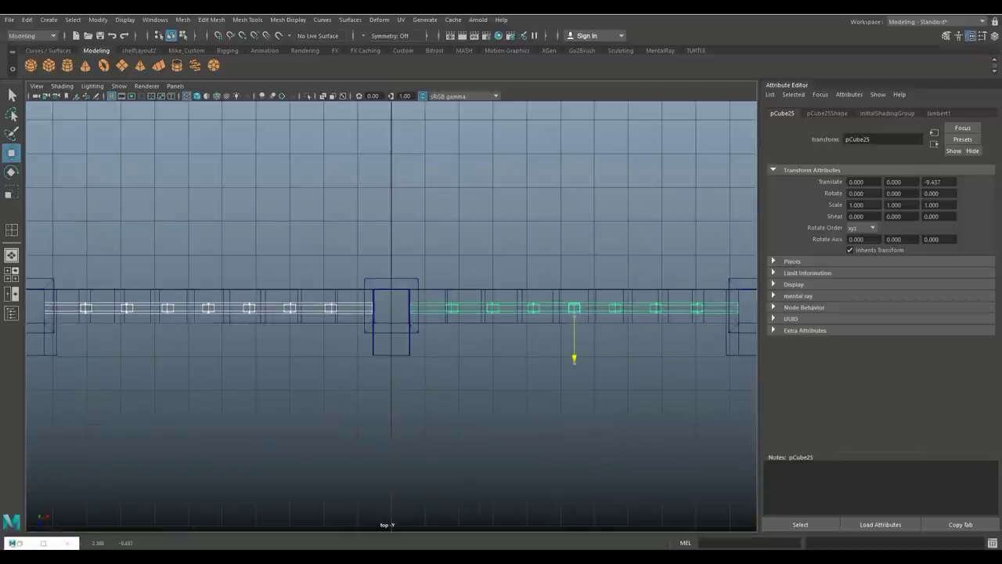
pyautogui.keyDown('alt'); pyautogui.moveTo(392, 313); pyautogui.dragTo(318, 304, button='middle'); pyautogui.keyUp('alt')
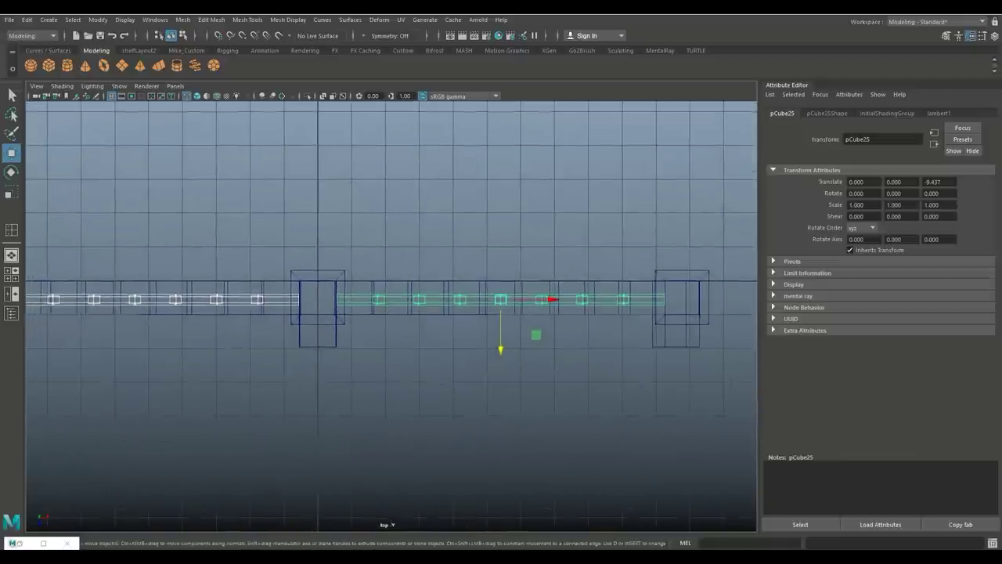
pyautogui.moveTo(500, 344); pyautogui.dragTo(500, 342)
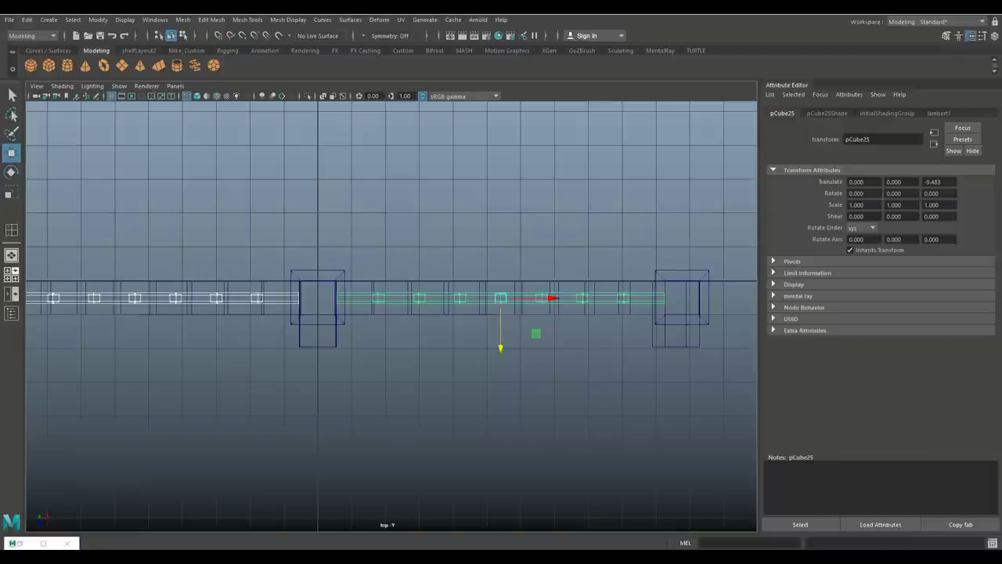
pyautogui.press('space')
pyautogui.press('space')
pyautogui.press('Escape')
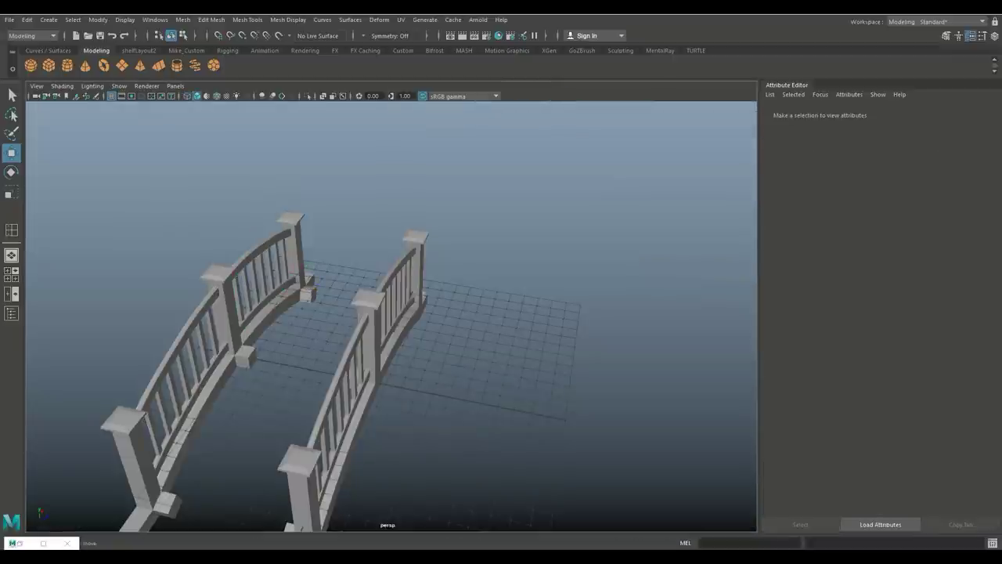
pyautogui.keyDown('alt'); pyautogui.moveTo(391, 313); pyautogui.dragTo(252, 329); pyautogui.keyUp('alt')
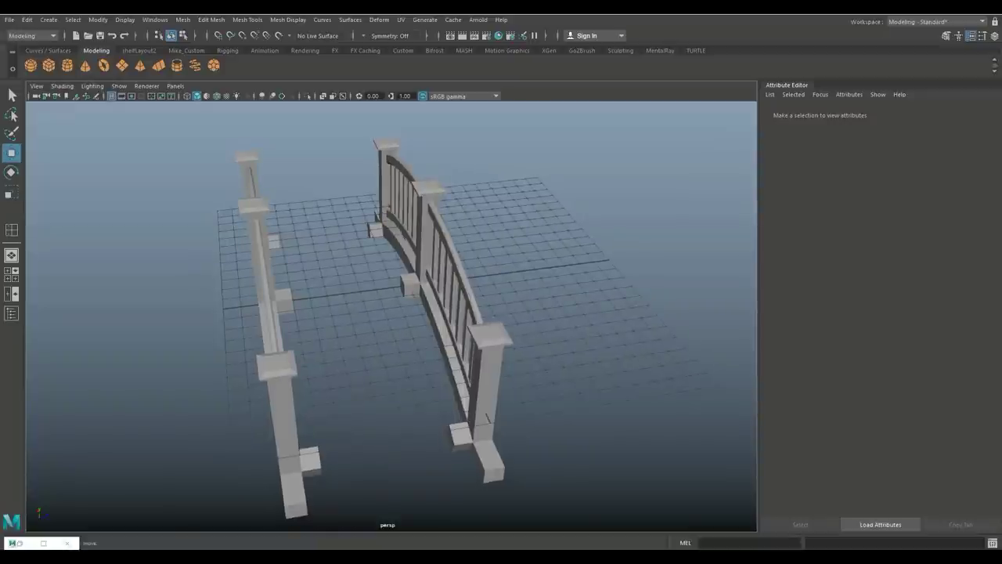
pyautogui.scroll(-3, 383, 314)
pyautogui.keyDown('alt'); pyautogui.moveTo(336, 345); pyautogui.dragTo(392, 301); pyautogui.keyUp('alt')
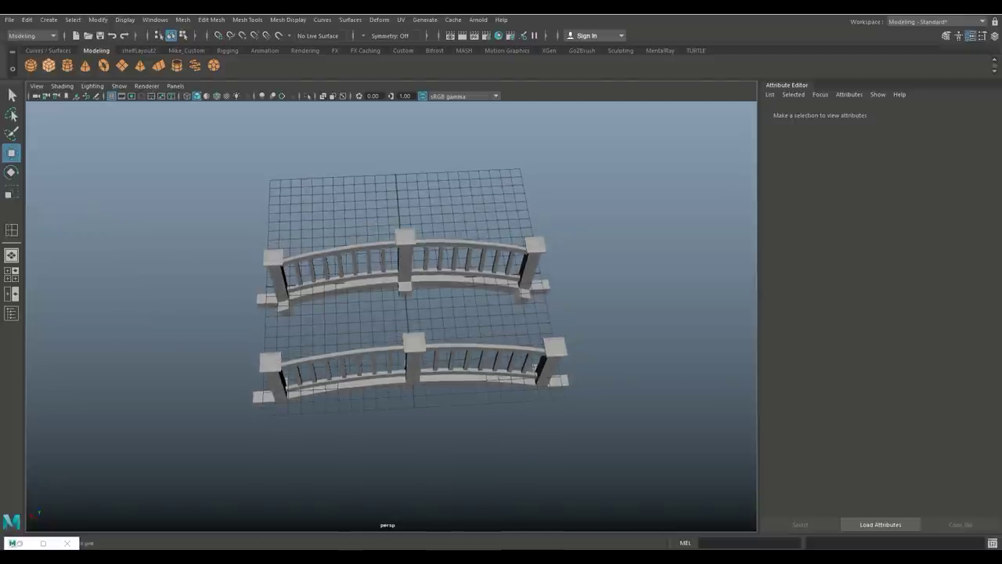
pyautogui.click(405, 258)
# Move the cube to mid-deck and scale it into a thin slab (Y 0.189, Z 7.998).
pyautogui.scroll(3, 405, 259)
pyautogui.keyDown('alt'); pyautogui.moveTo(404, 258); pyautogui.dragTo(504, 227); pyautogui.keyUp('alt')
pyautogui.moveTo(309, 233); pyautogui.dragTo(423, 172)
pyautogui.press('r')
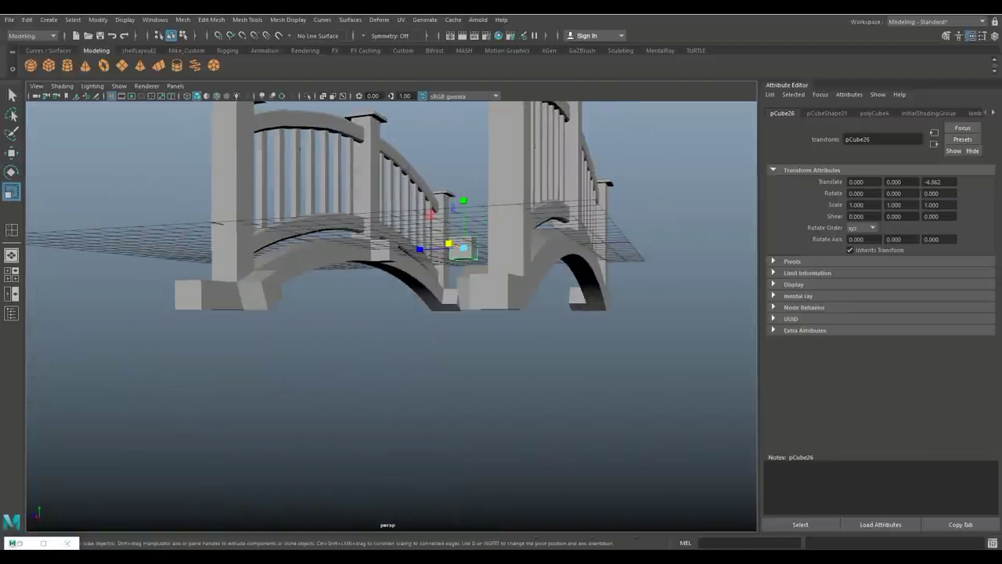
pyautogui.moveTo(463, 201); pyautogui.dragTo(474, 176)
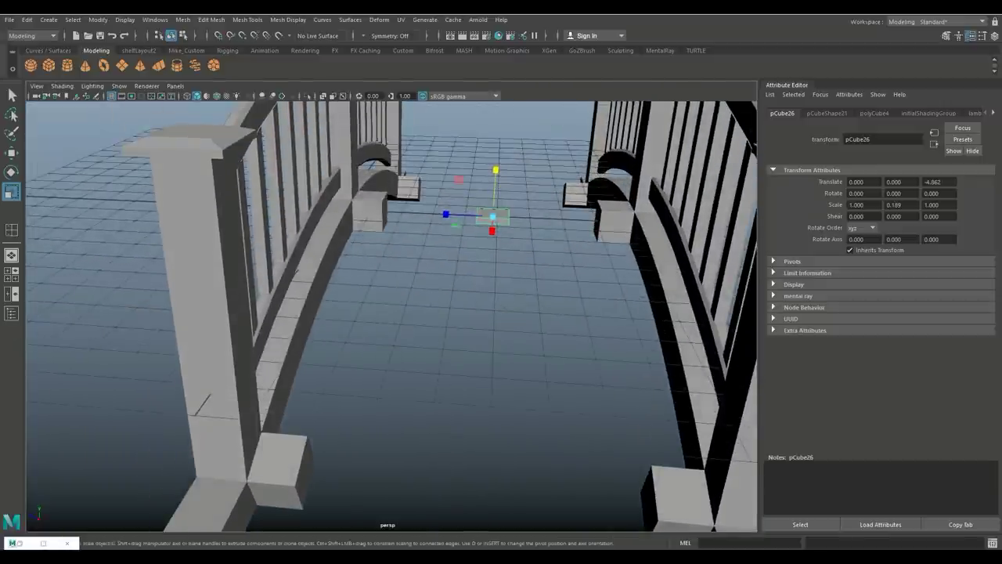
pyautogui.moveTo(446, 213); pyautogui.dragTo(368, 213)
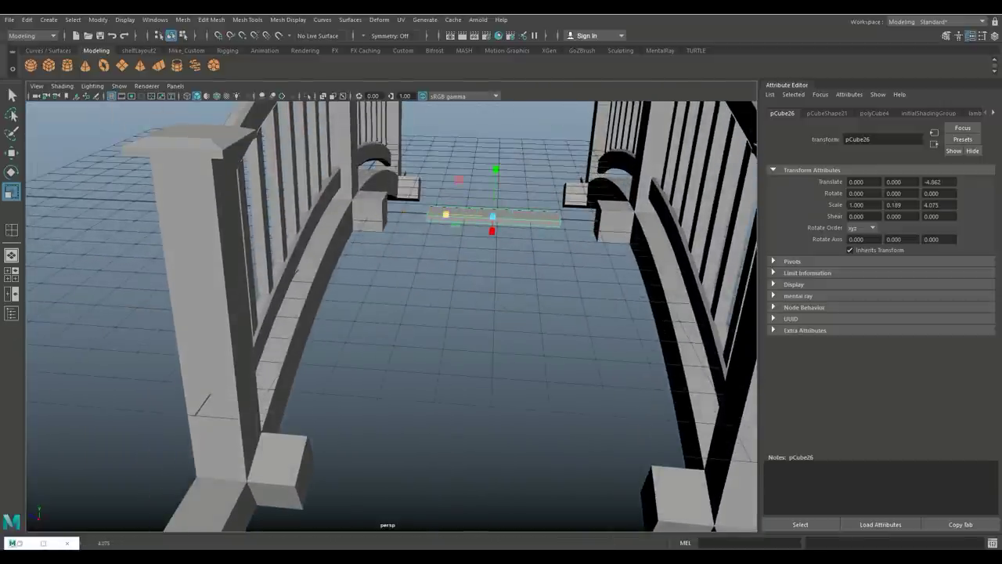
pyautogui.moveTo(445, 214); pyautogui.dragTo(405, 212)
# Raise the plank to deck height at Y 0.617.
pyautogui.press('w')
pyautogui.moveTo(495, 166); pyautogui.dragTo(498, 146)
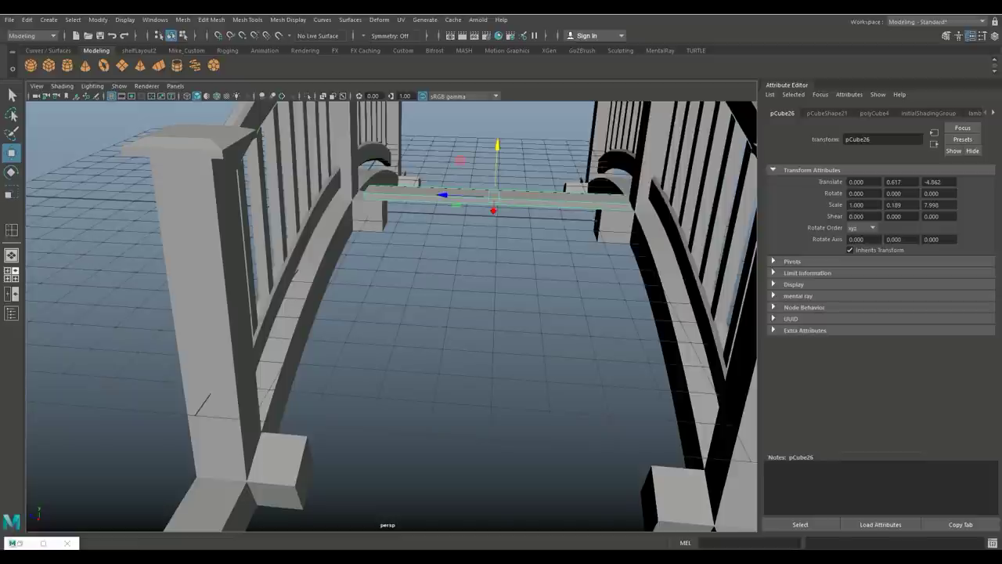
pyautogui.press('space')
pyautogui.press('space')
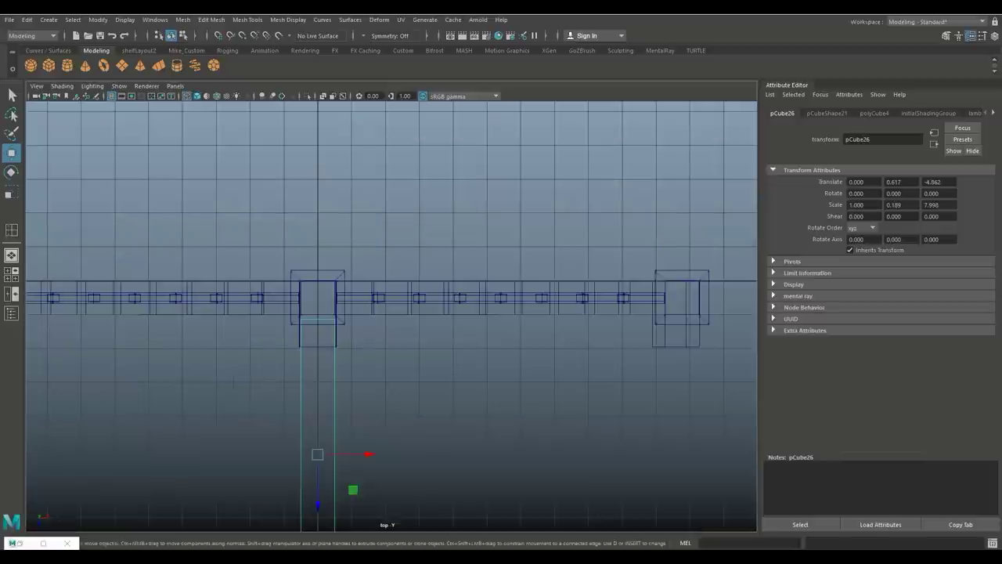
pyautogui.scroll(-6, 379, 297)
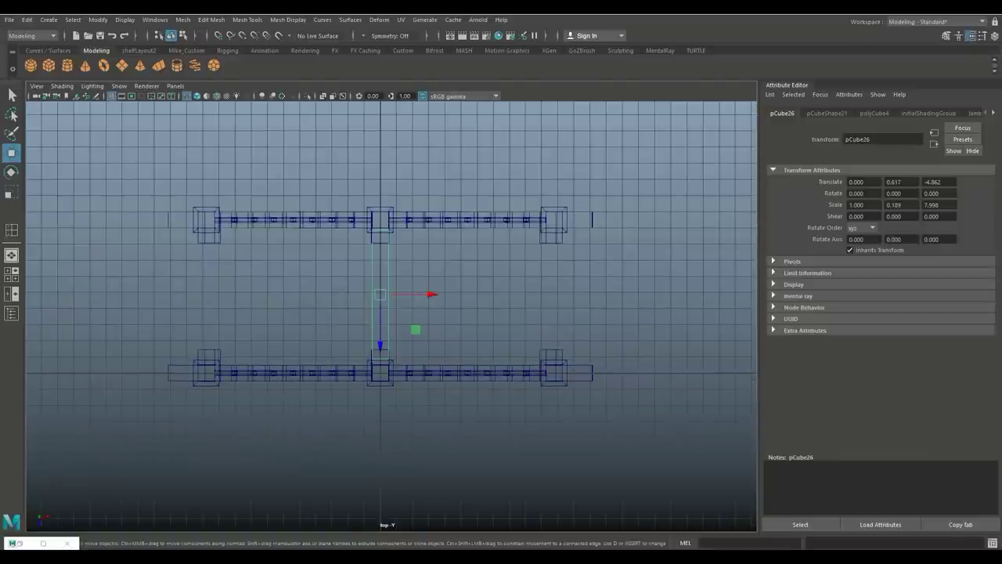
# Undo the last change and select the left end piece of the front railing.
pyautogui.hotkey('ctrl', 'z')
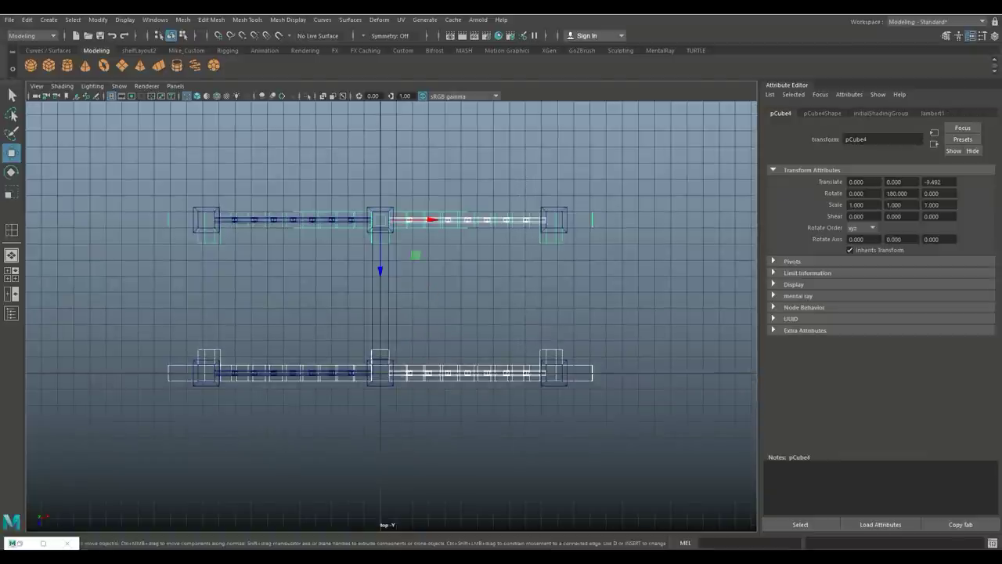
pyautogui.rightClick(227, 229)
pyautogui.click(205, 373)
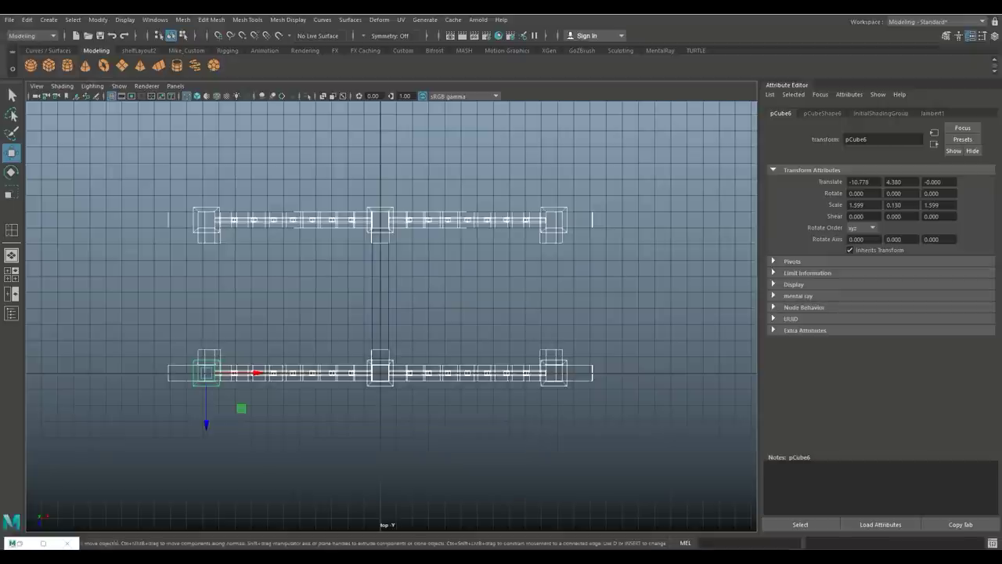
# Combine both railing sides into one mesh and centre its pivot.
pyautogui.press('space')
pyautogui.press('space')
pyautogui.scroll(-5, 392, 313)
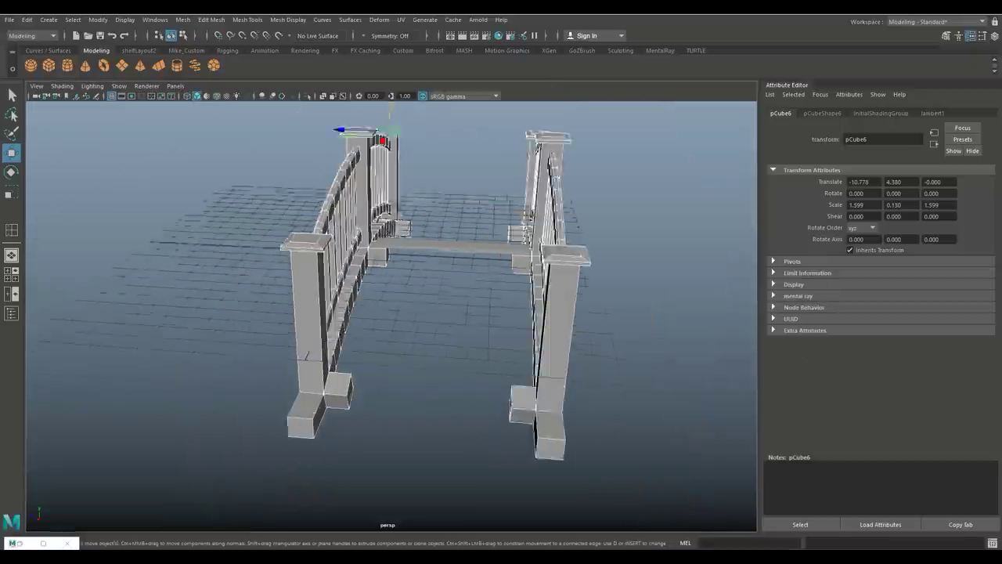
pyautogui.keyDown('alt'); pyautogui.moveTo(391, 313); pyautogui.dragTo(470, 332); pyautogui.keyUp('alt')
pyautogui.click(183, 19)
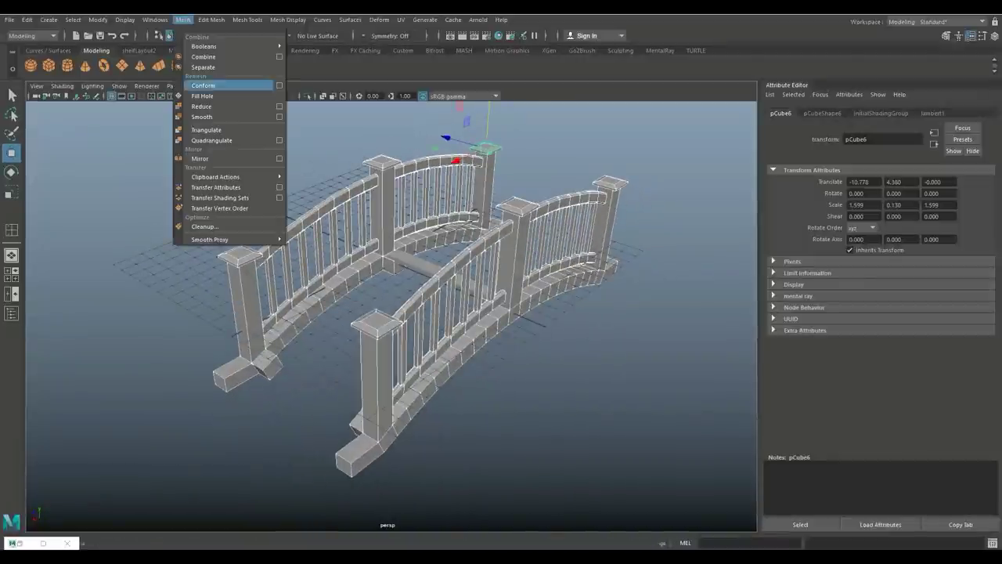
pyautogui.click(204, 56)
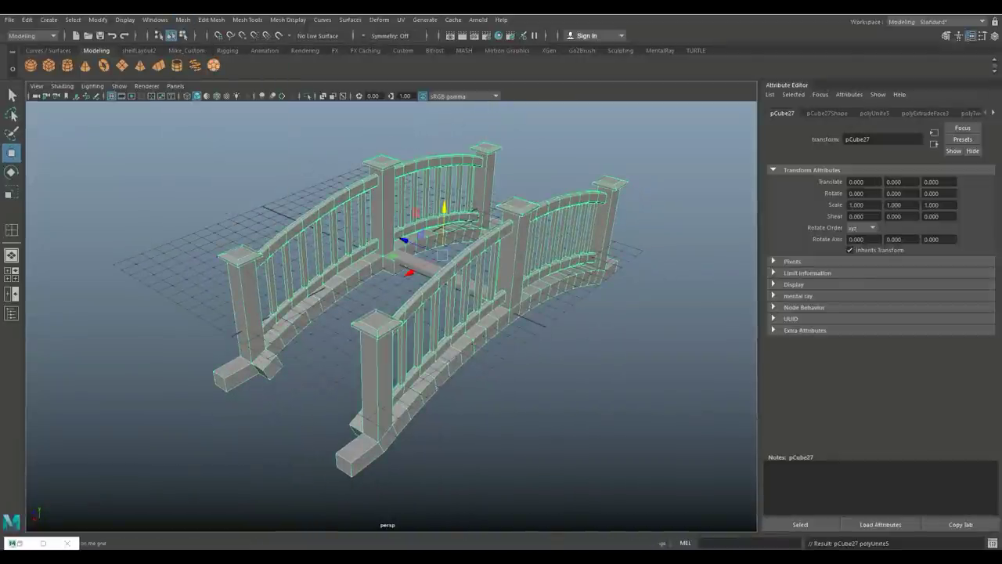
pyautogui.keyDown('alt'); pyautogui.moveTo(392, 314); pyautogui.dragTo(486, 235); pyautogui.keyUp('alt')
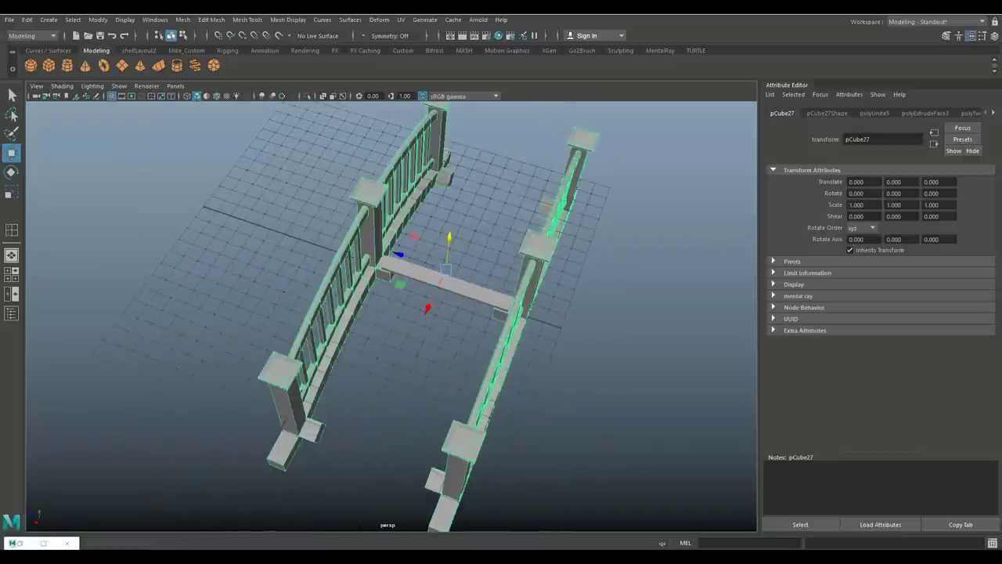
pyautogui.click(98, 19)
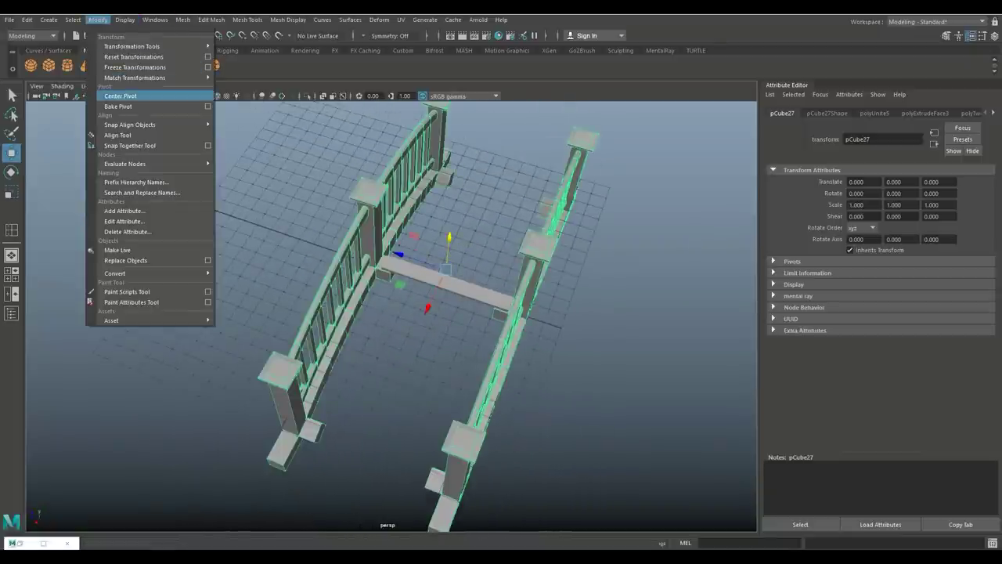
pyautogui.click(133, 95)
# With grid snap on, move the combined railings to Z 4.751 in the top view.
pyautogui.click(11, 275)
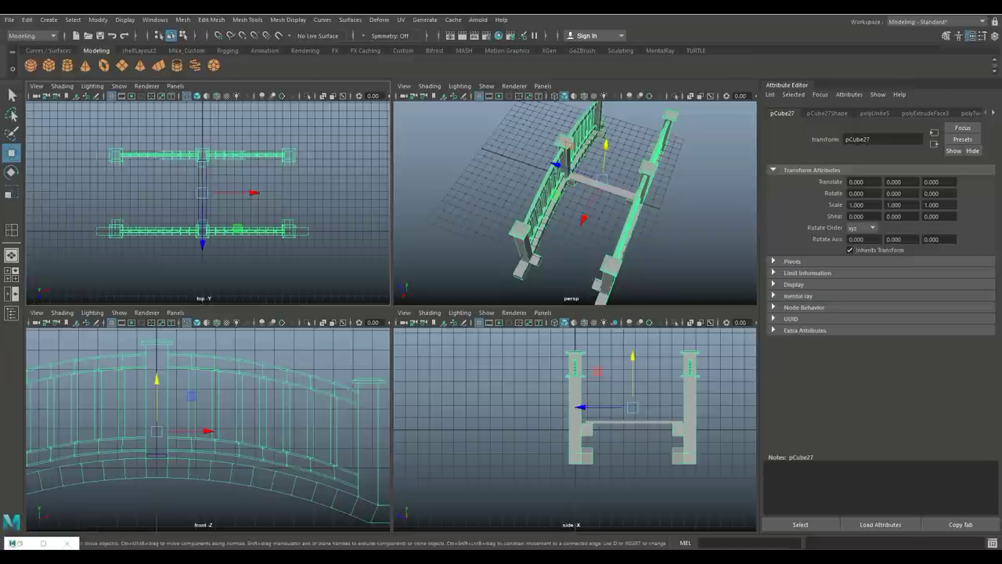
pyautogui.press('space')
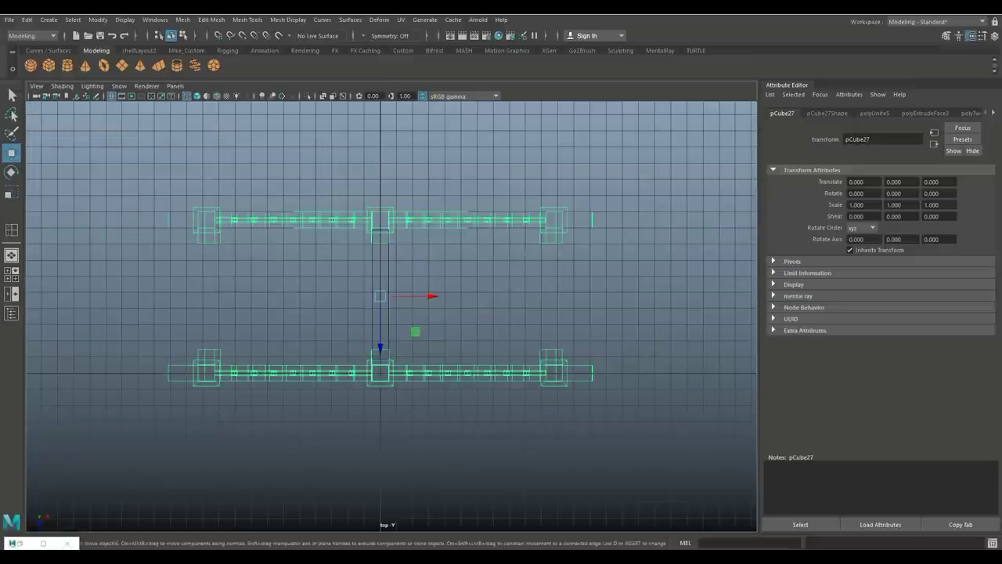
pyautogui.scroll(-2, 389, 317)
pyautogui.press('x')
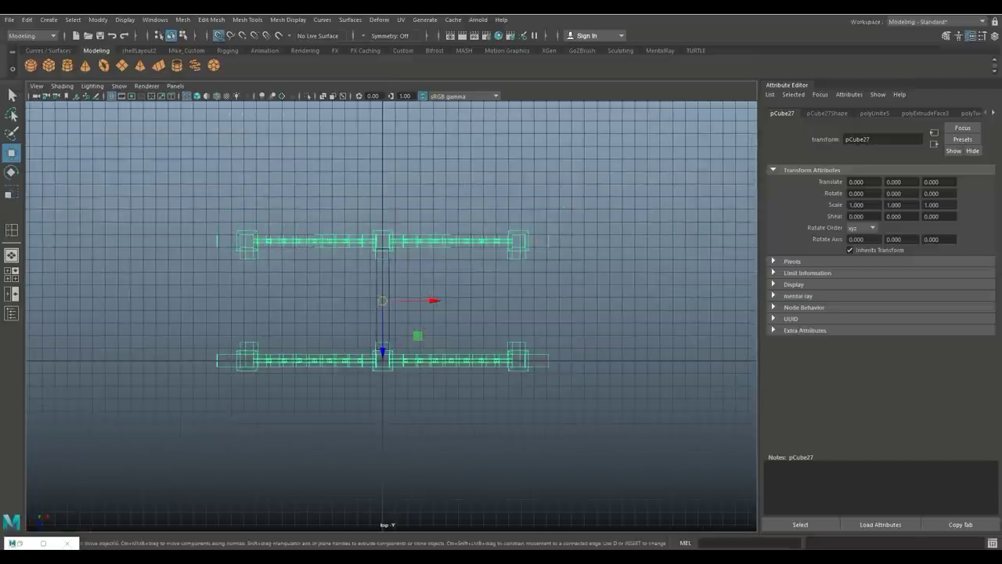
pyautogui.moveTo(382, 300); pyautogui.dragTo(382, 360)
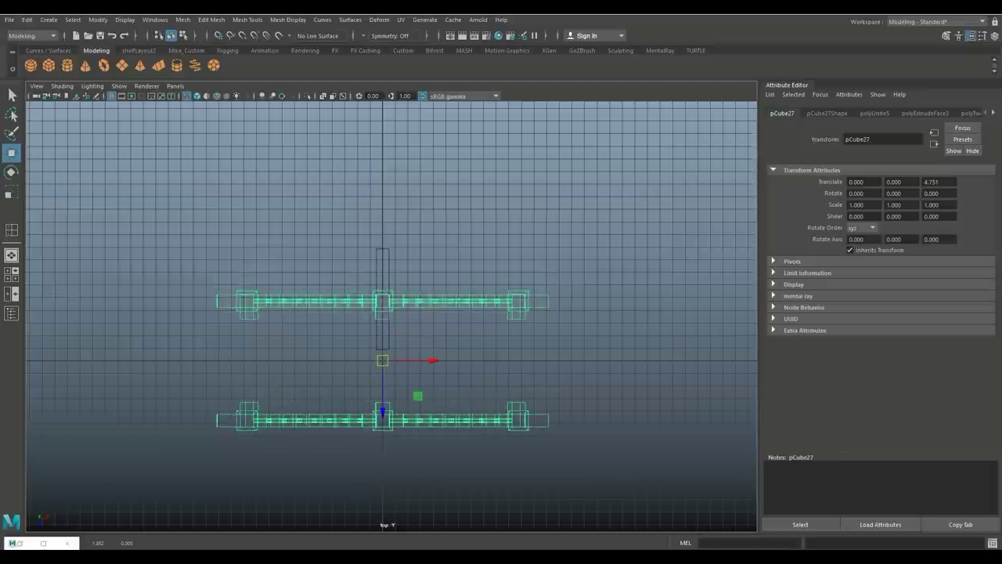
pyautogui.keyDown('alt'); pyautogui.moveTo(382, 361); pyautogui.dragTo(396, 281, button='middle'); pyautogui.keyUp('alt')
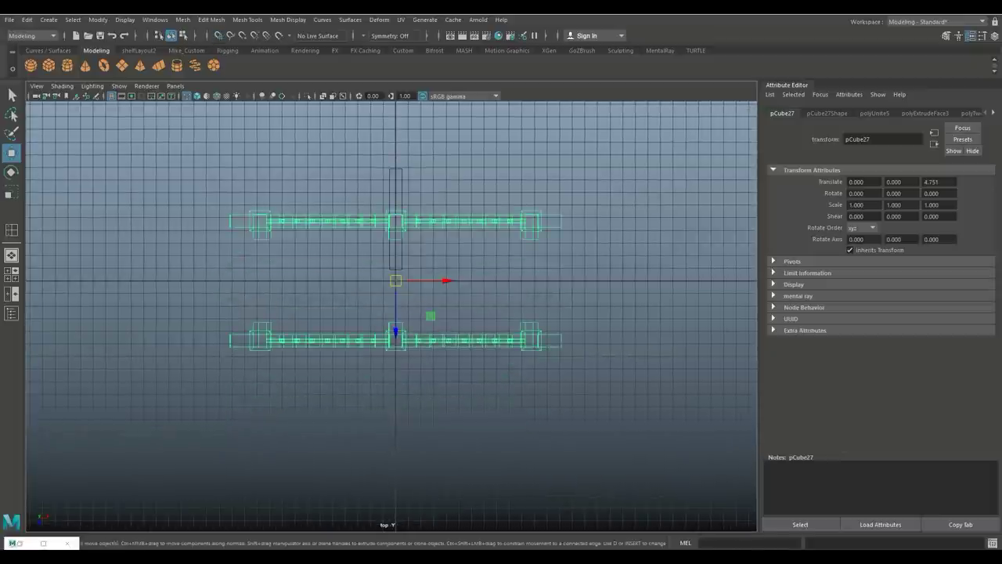
pyautogui.click(397, 243)
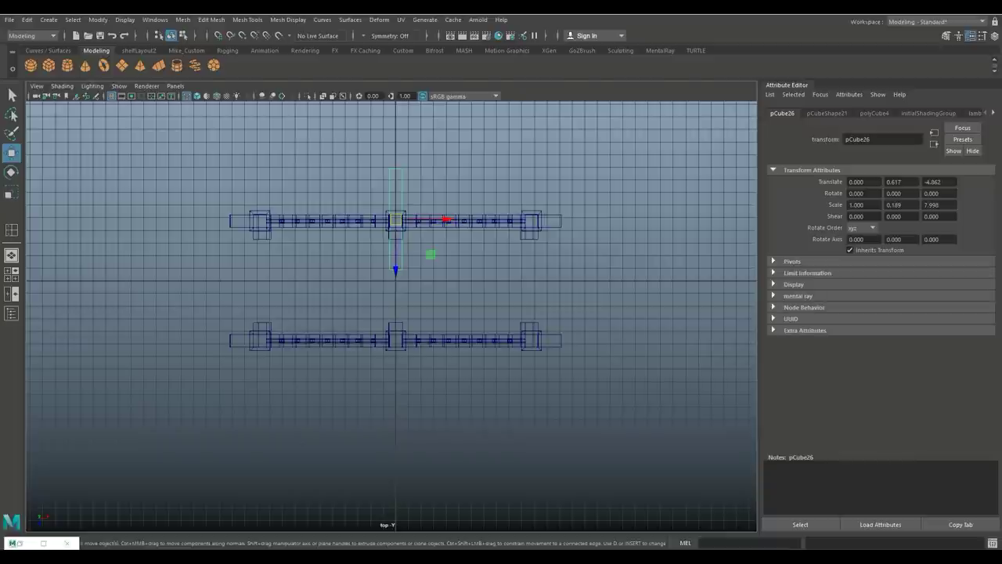
# Move the long deck plank to Z 0, centred between the railings.
pyautogui.moveTo(395, 258); pyautogui.dragTo(395, 318)
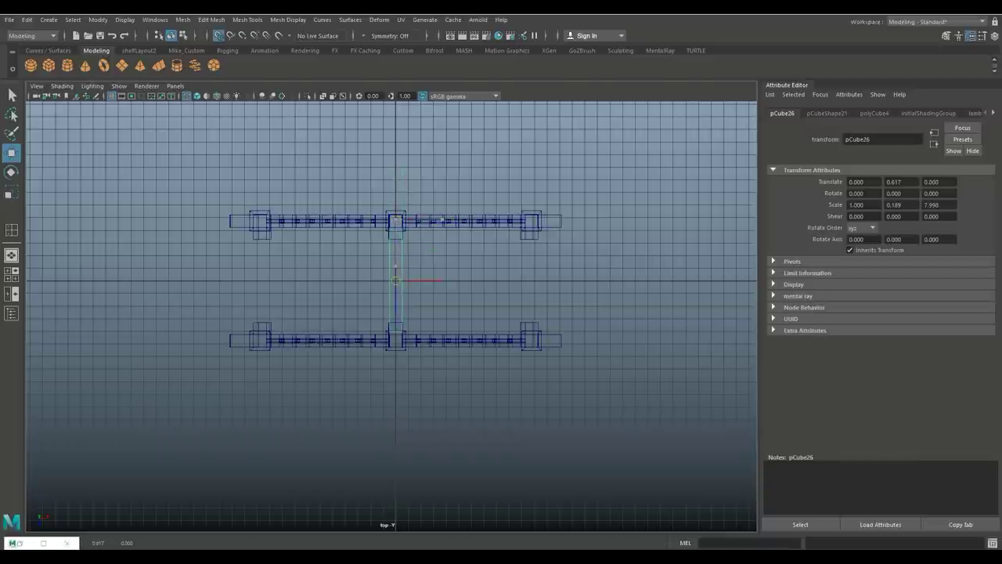
pyautogui.scroll(5, 391, 313)
pyautogui.keyDown('alt'); pyautogui.moveTo(403, 227); pyautogui.dragTo(415, 355, button='middle'); pyautogui.keyUp('alt')
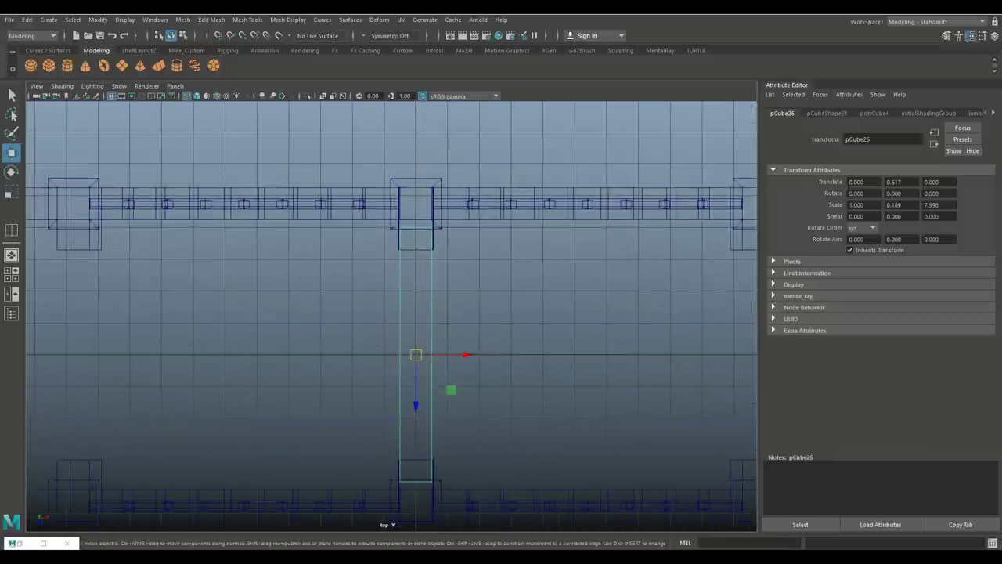
pyautogui.press('space')
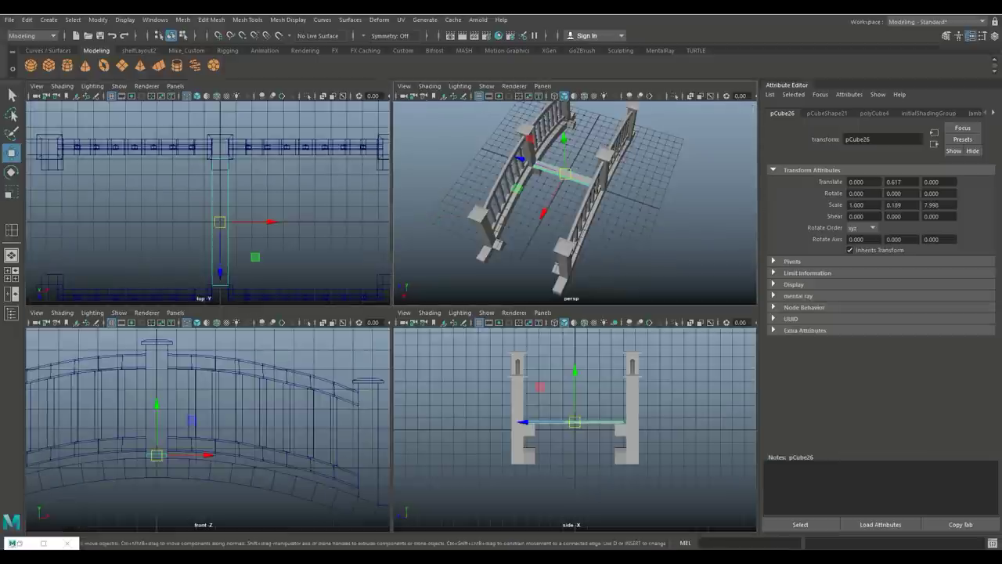
pyautogui.press('space')
pyautogui.keyDown('alt'); pyautogui.moveTo(391, 313); pyautogui.dragTo(352, 309); pyautogui.keyUp('alt')
# Scale the plank along Z to about 8.998 so it spans the railings.
pyautogui.press('r')
pyautogui.moveTo(284, 195); pyautogui.dragTo(282, 194)
pyautogui.keyDown('alt'); pyautogui.moveTo(392, 313); pyautogui.dragTo(439, 286); pyautogui.keyUp('alt')
pyautogui.moveTo(462, 251); pyautogui.dragTo(463, 217, button='right')
pyautogui.click(470, 260)
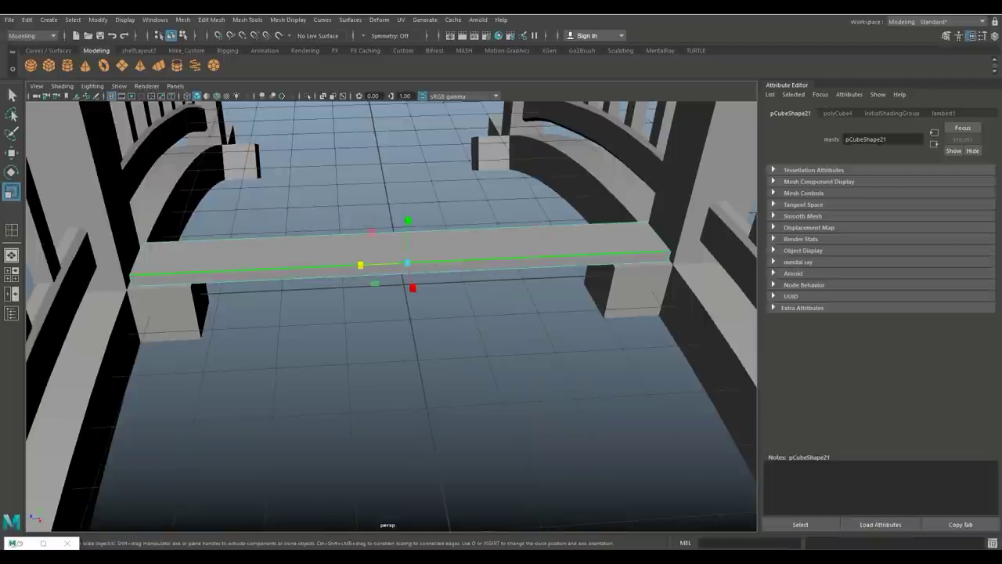
# Switch to the Mike_Custom shelf and reselect the plank in object mode.
pyautogui.click(404, 235)
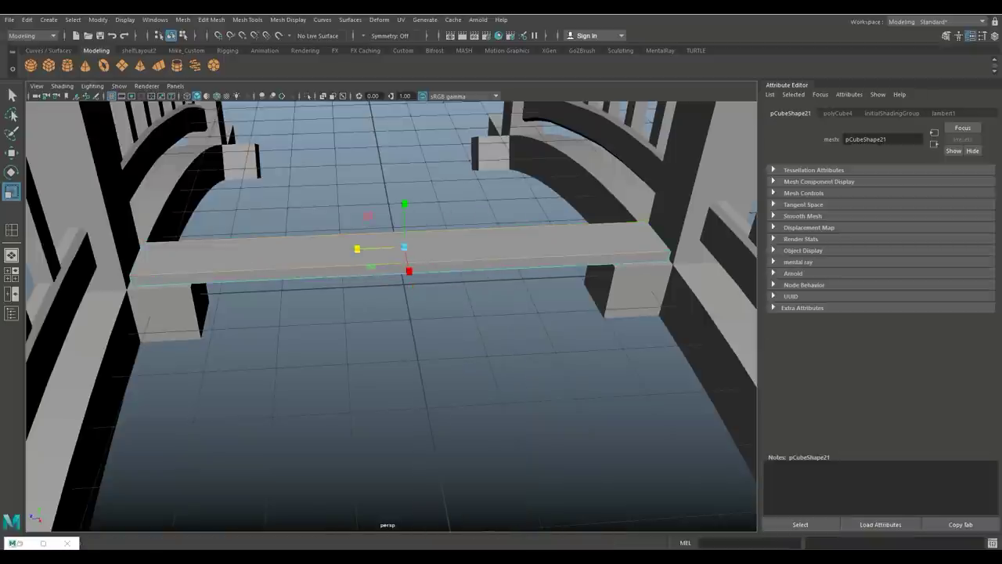
pyautogui.click(186, 50)
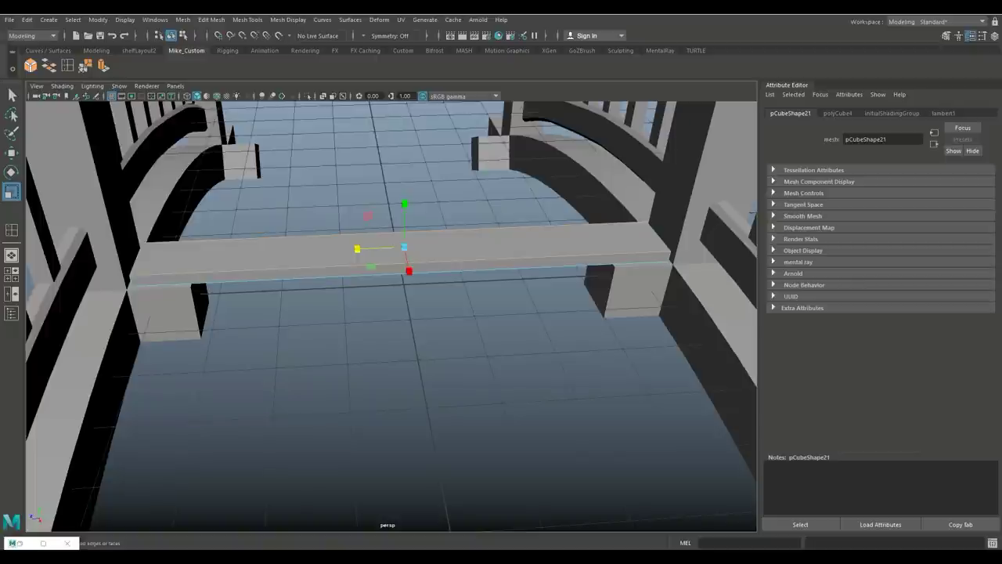
pyautogui.click(391, 329)
pyautogui.keyDown('alt'); pyautogui.moveTo(391, 313); pyautogui.dragTo(427, 266); pyautogui.keyUp('alt')
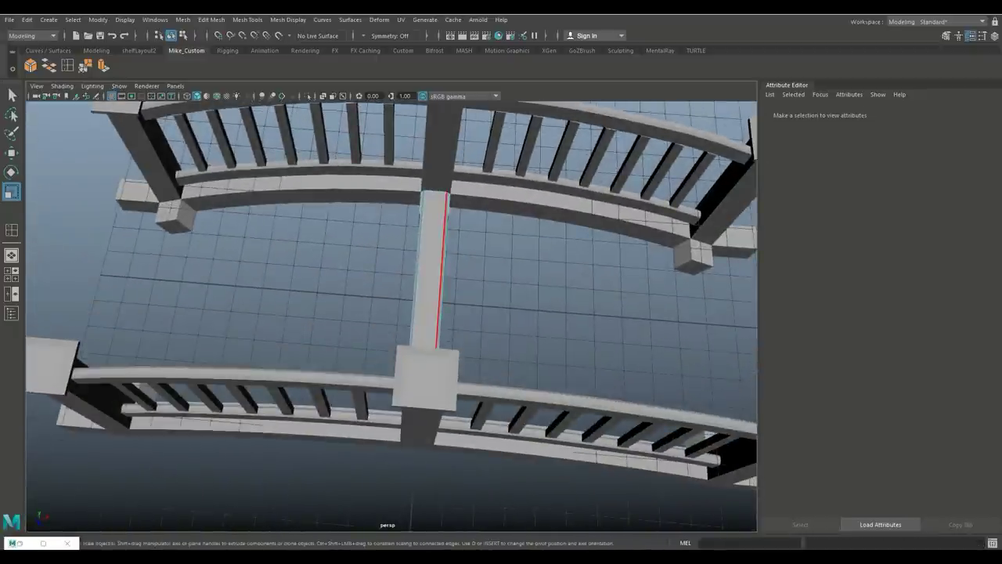
pyautogui.moveTo(427, 227); pyautogui.dragTo(473, 217, button='right')
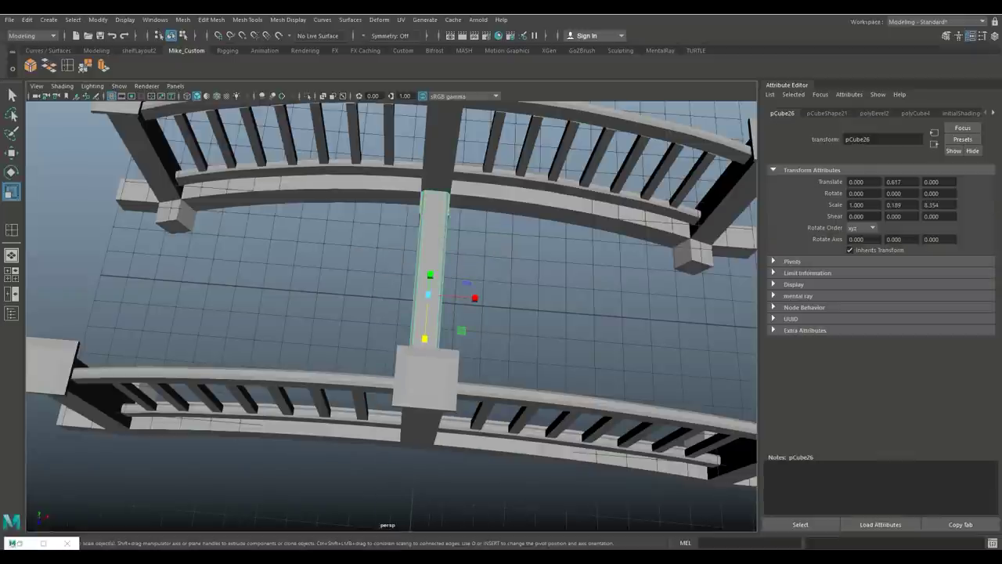
# Duplicate the plank and place the copy beside it at X 1.040.
pyautogui.hotkey('ctrl', 'd')
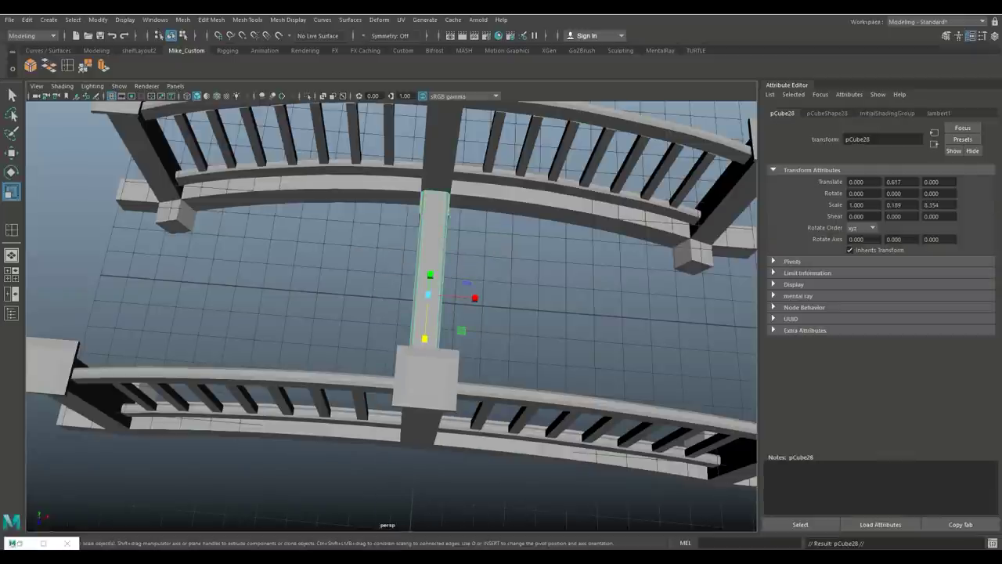
pyautogui.press('w')
pyautogui.moveTo(474, 299); pyautogui.dragTo(508, 300)
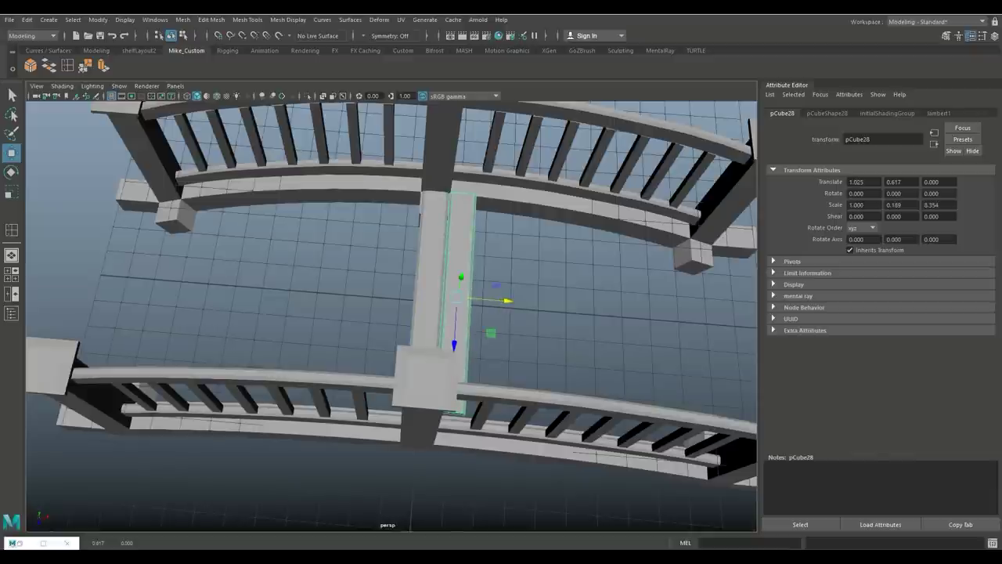
pyautogui.press('space')
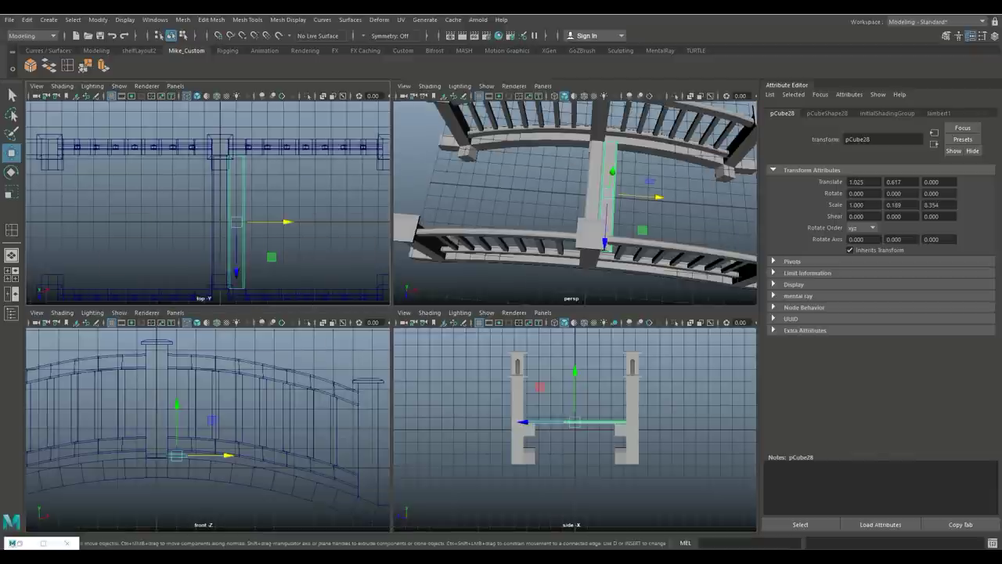
pyautogui.press('space')
pyautogui.scroll(5, 390, 316)
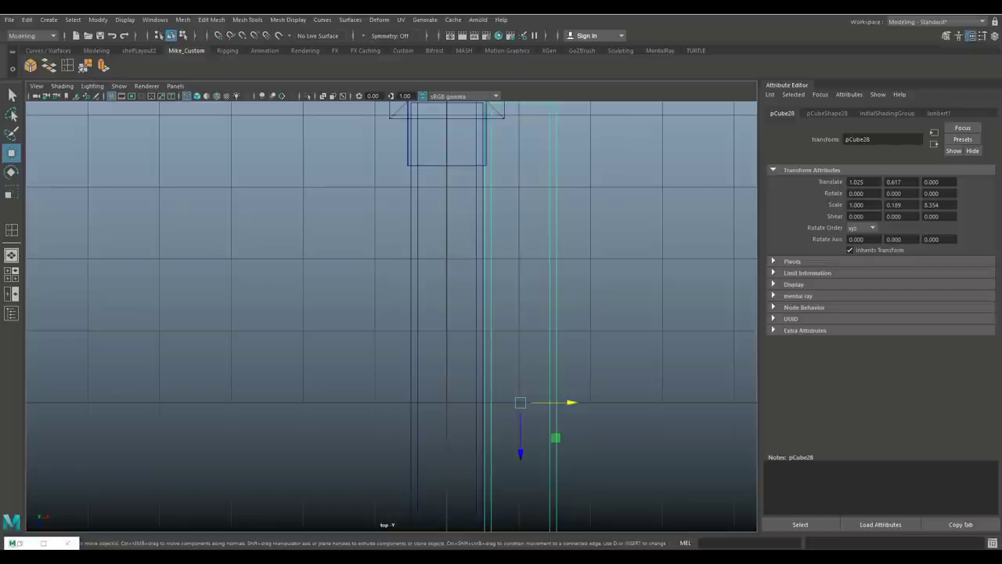
pyautogui.moveTo(548, 403); pyautogui.dragTo(549, 402)
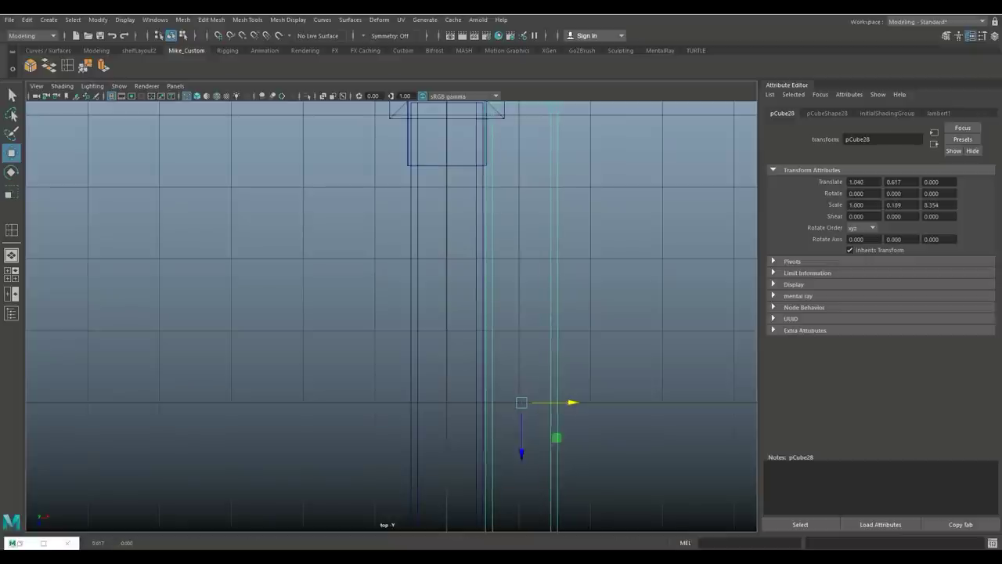
pyautogui.scroll(-5, 391, 317)
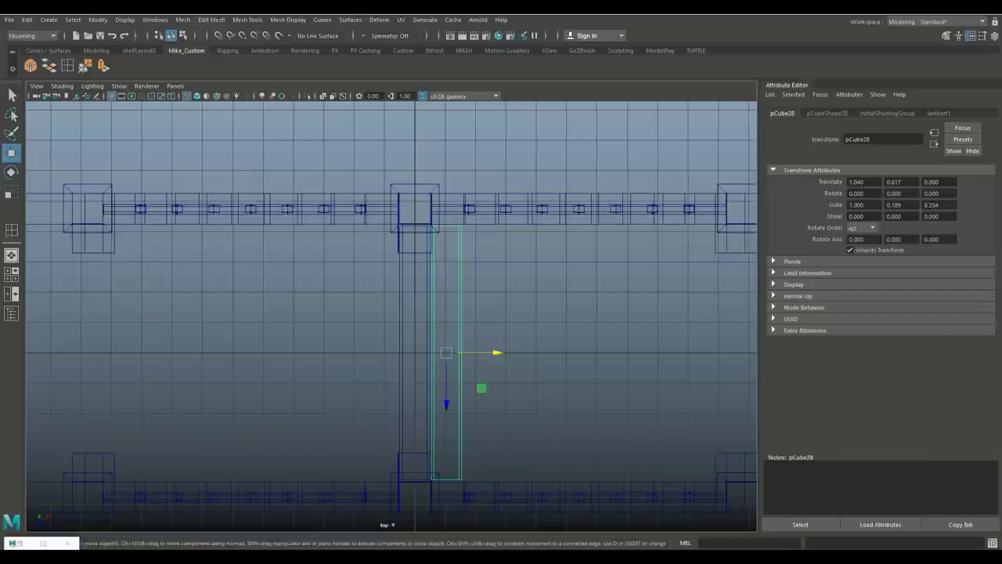
# Repeat the duplicate to add eight more evenly stepped plank copies.
pyautogui.hotkey('shift', 'd')
pyautogui.hotkey('shift', 'd')
pyautogui.hotkey('shift', 'd')
pyautogui.hotkey('shift', 'd')
pyautogui.hotkey('shift', 'd')
pyautogui.hotkey('shift', 'd')
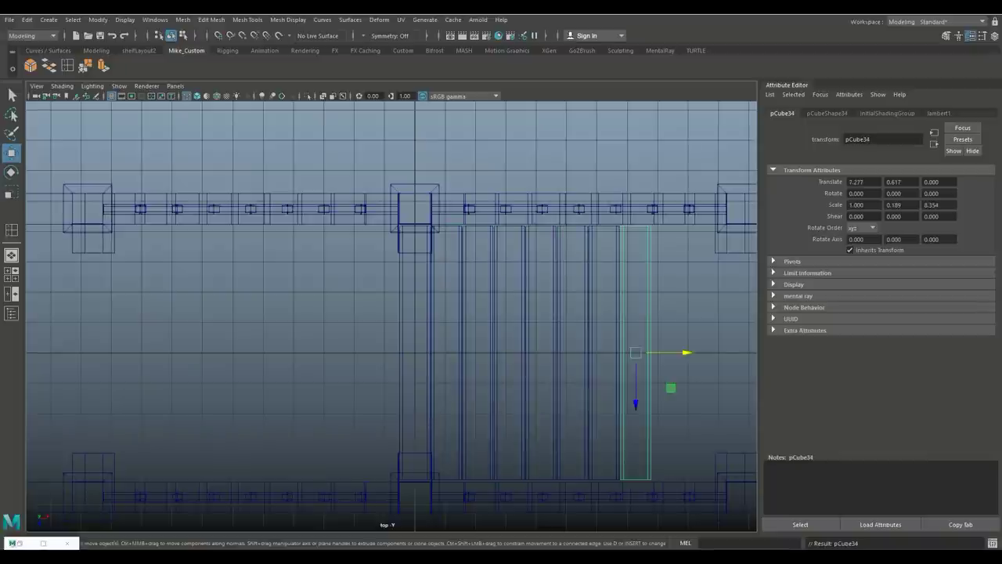
pyautogui.hotkey('shift', 'd')
pyautogui.hotkey('shift', 'd')
pyautogui.hotkey('shift', 'd')
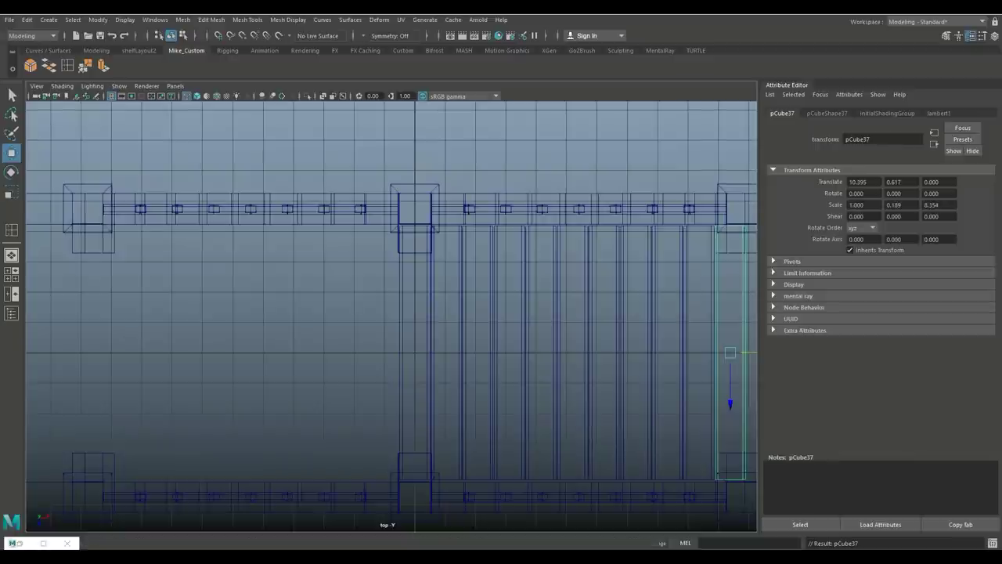
pyautogui.click(12, 274)
pyautogui.press('space')
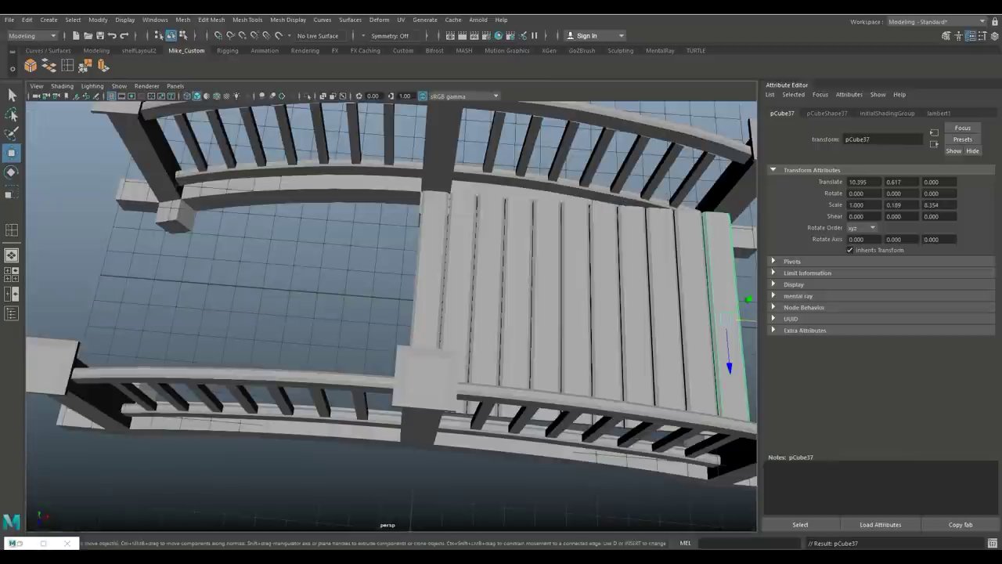
pyautogui.press('a')
pyautogui.keyDown('alt'); pyautogui.moveTo(391, 313); pyautogui.dragTo(472, 376); pyautogui.keyUp('alt')
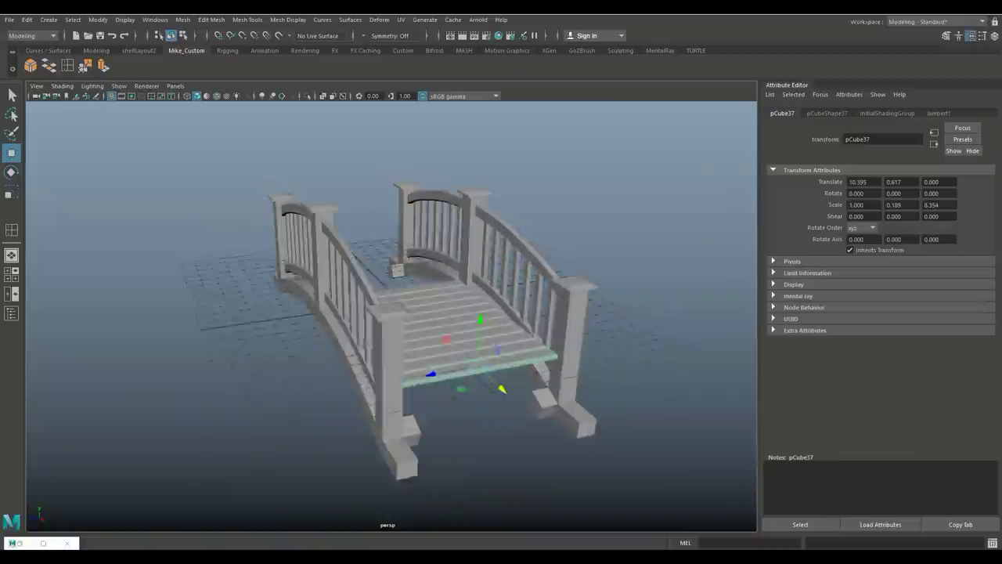
pyautogui.keyDown('alt'); pyautogui.moveTo(392, 313); pyautogui.dragTo(462, 274); pyautogui.keyUp('alt')
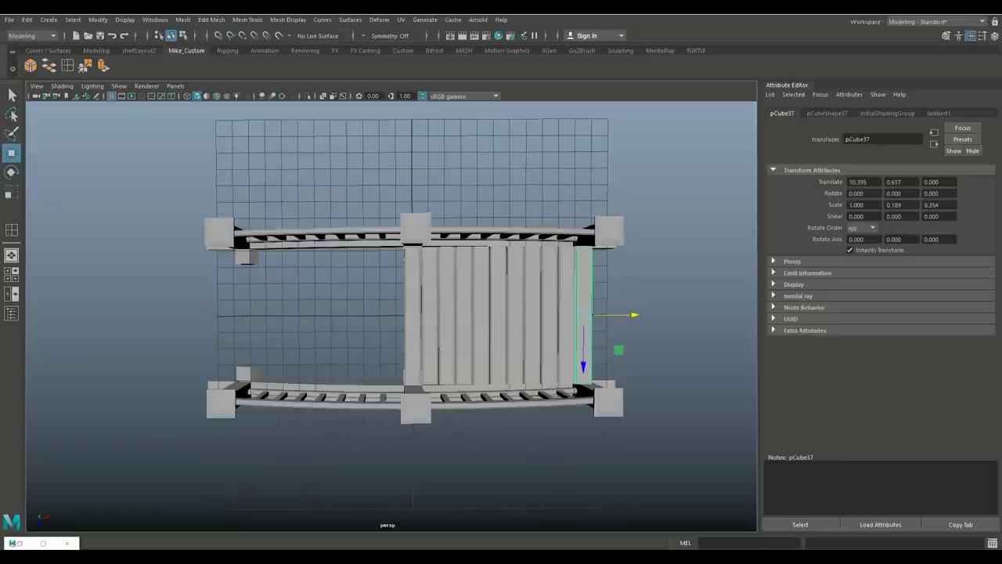
# Box-select the plank set in the top view and move it to the deck's left half.
pyautogui.click(12, 274)
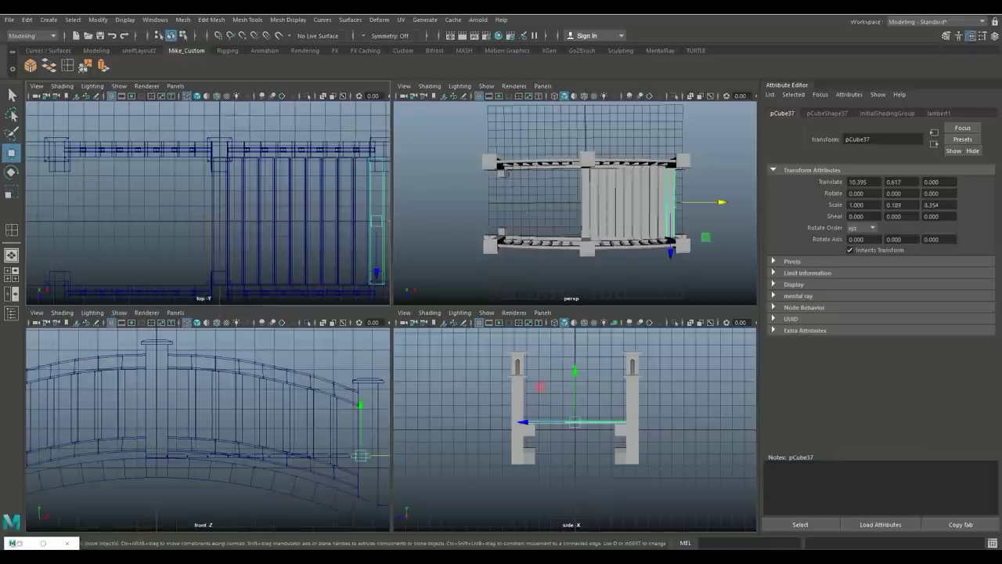
pyautogui.press('space')
pyautogui.scroll(-2, 415, 266)
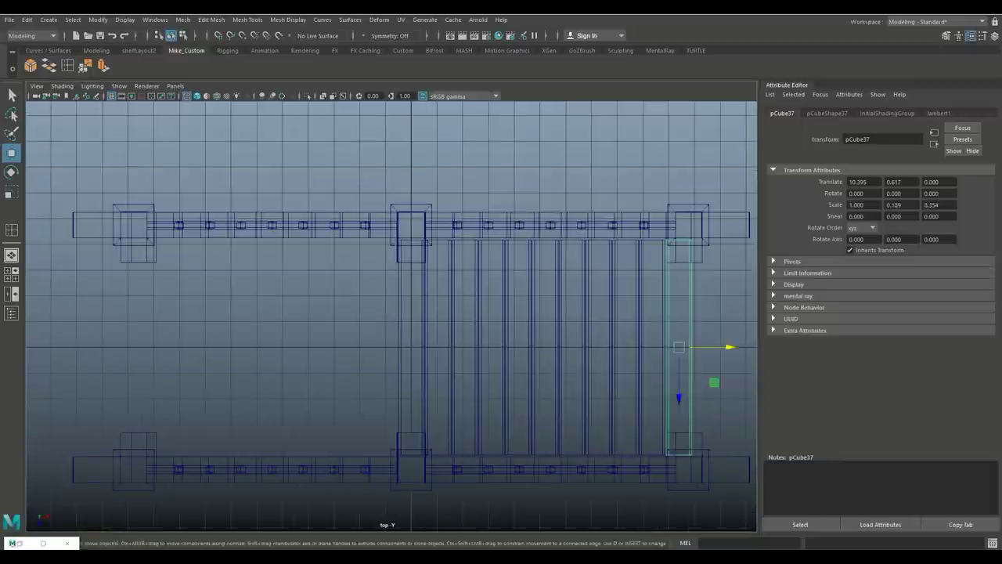
pyautogui.keyDown('alt'); pyautogui.moveTo(470, 313); pyautogui.dragTo(381, 313, button='middle'); pyautogui.keyUp('alt')
pyautogui.moveTo(401, 310); pyautogui.dragTo(351, 314)
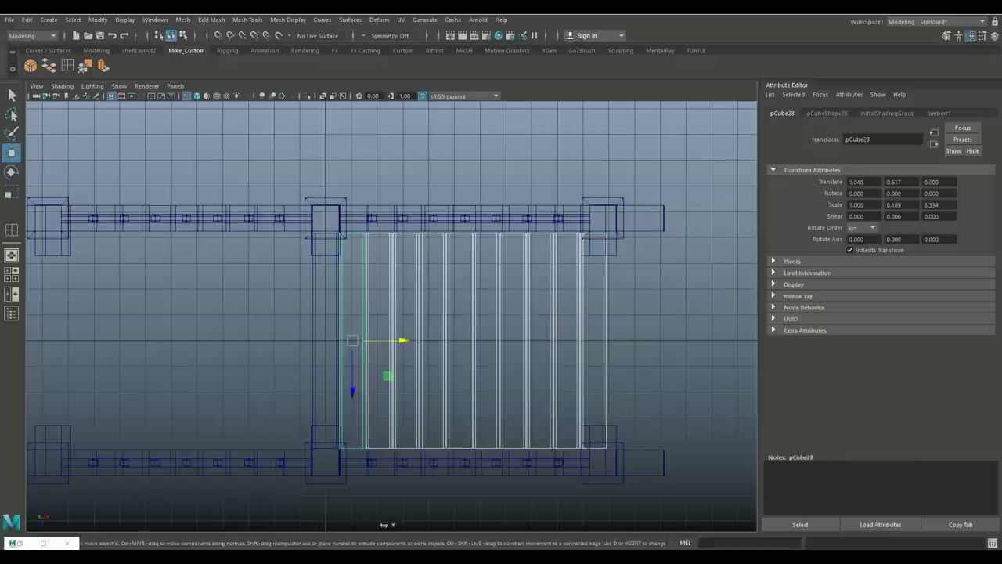
pyautogui.moveTo(392, 340); pyautogui.dragTo(95, 340)
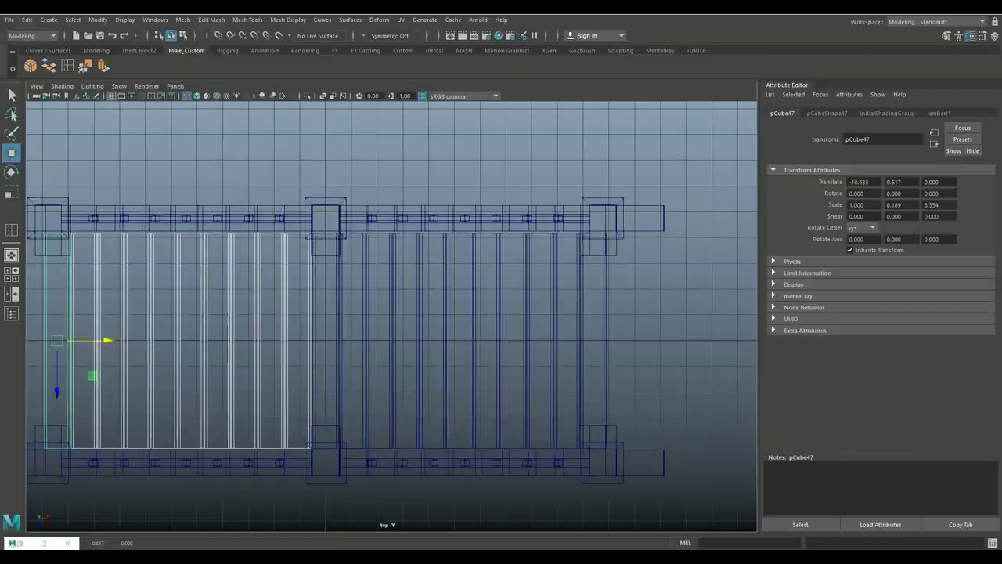
pyautogui.press('f')
pyautogui.scroll(-2, 392, 313)
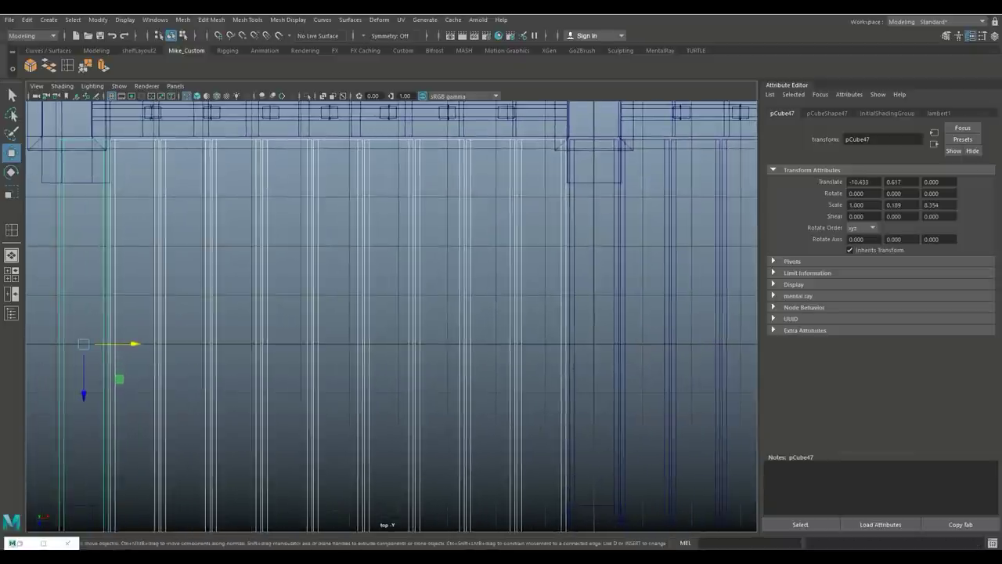
# Nudge the left-half planks into alignment and review the fully covered deck.
pyautogui.press('space')
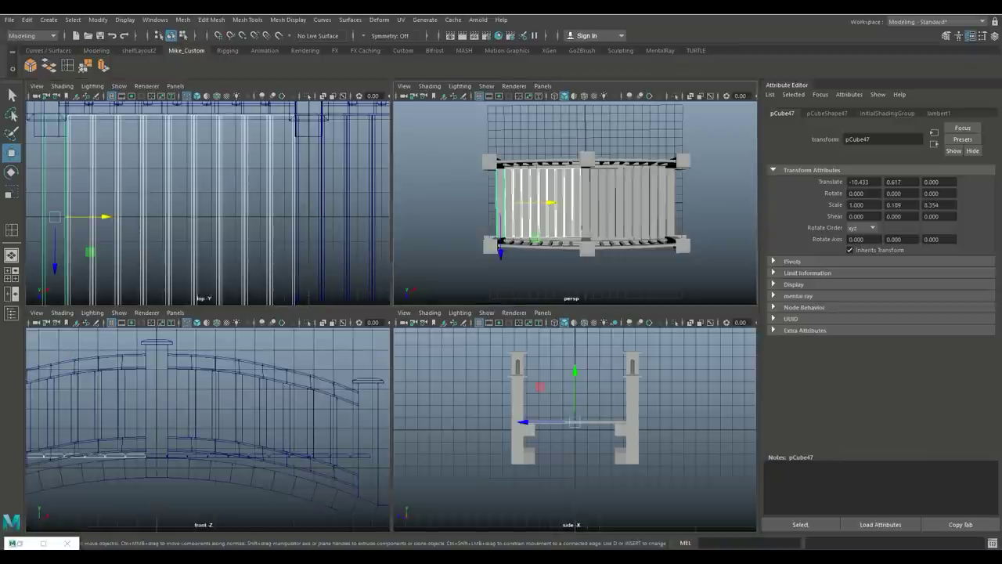
pyautogui.press('space')
pyautogui.scroll(6, 392, 313)
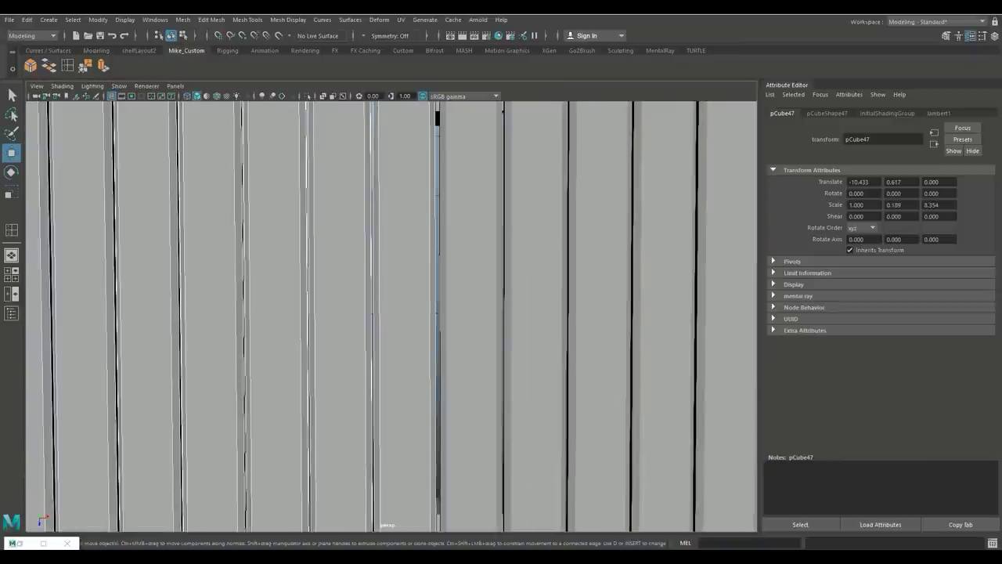
pyautogui.scroll(-5, 391, 313)
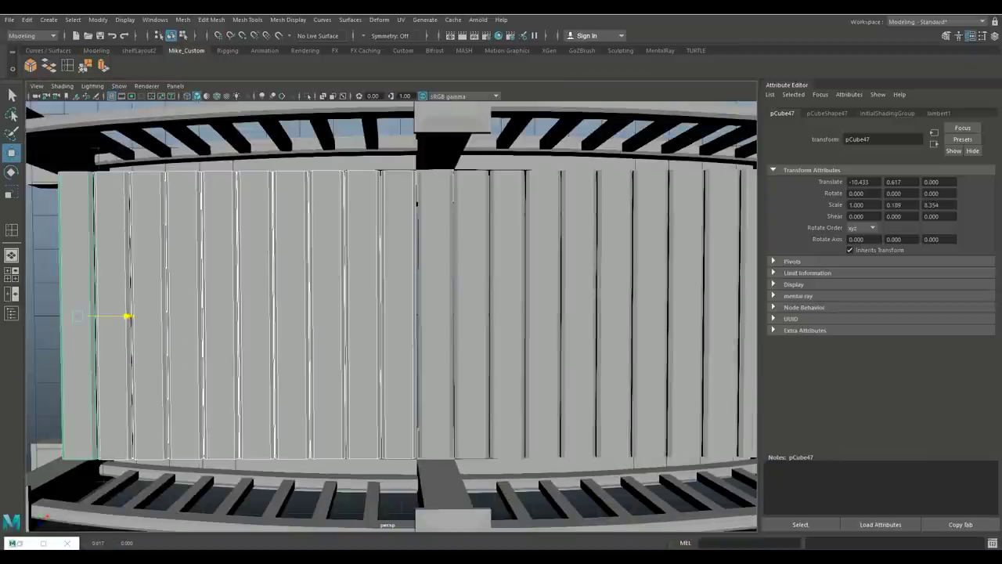
pyautogui.hotkey('alt', 'Right')
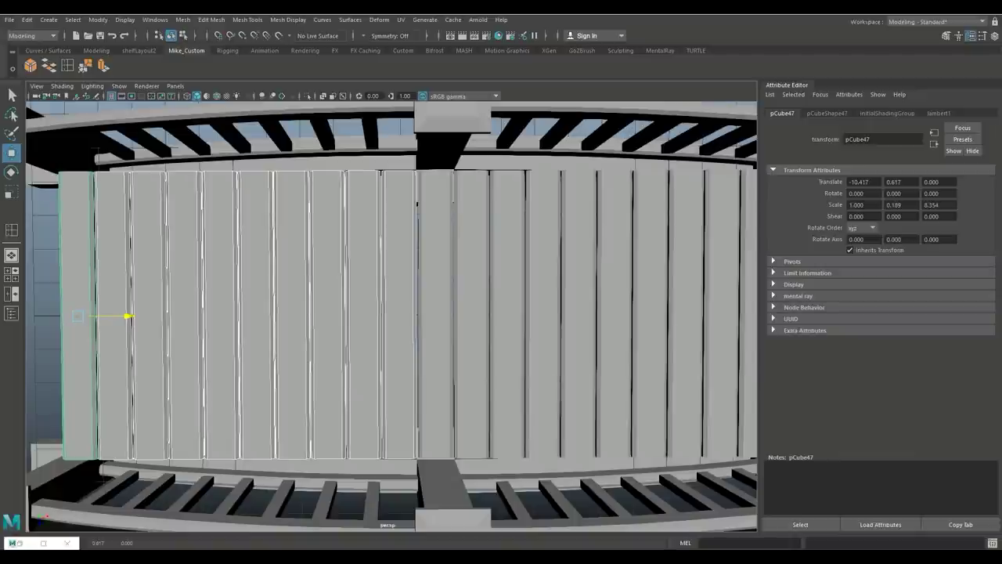
pyautogui.scroll(-5, 391, 313)
pyautogui.keyDown('alt'); pyautogui.moveTo(392, 313); pyautogui.dragTo(431, 360); pyautogui.keyUp('alt')
pyautogui.click(407, 470)
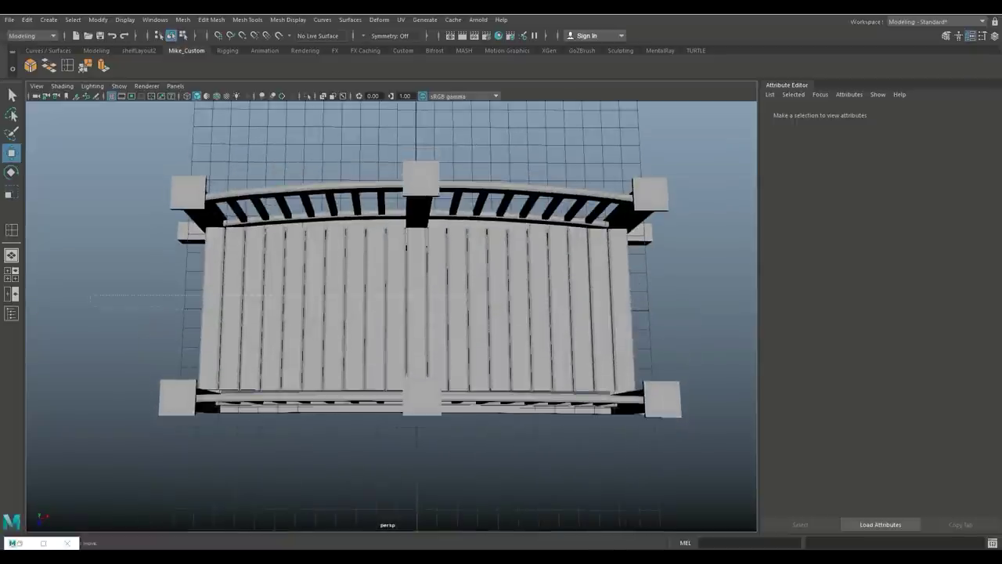
# Combine all deck planks into one mesh, pCube48, and delete its history.
pyautogui.click(317, 305)
pyautogui.keyDown('alt'); pyautogui.moveTo(368, 329); pyautogui.dragTo(376, 290); pyautogui.keyUp('alt')
pyautogui.click(182, 20)
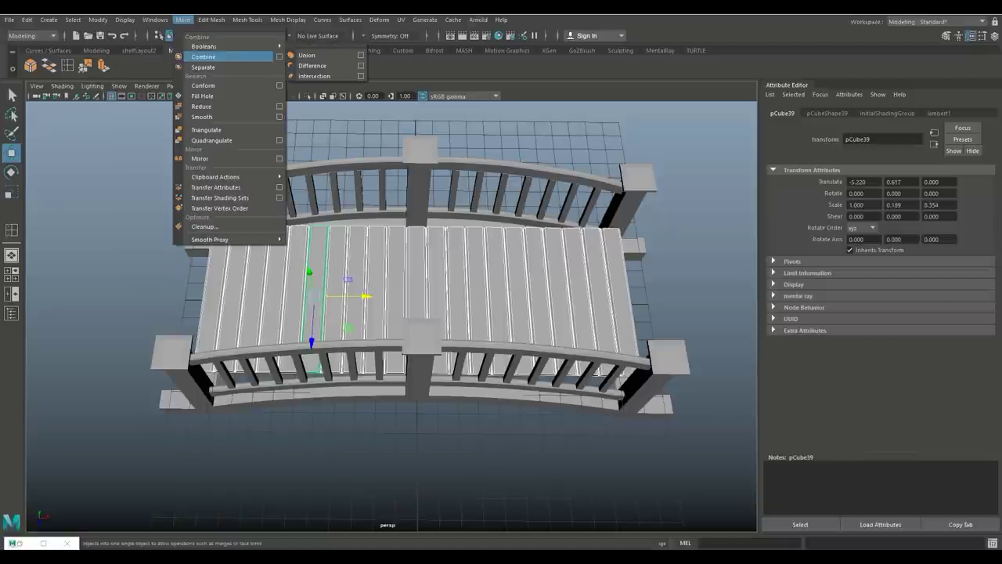
pyautogui.click(203, 57)
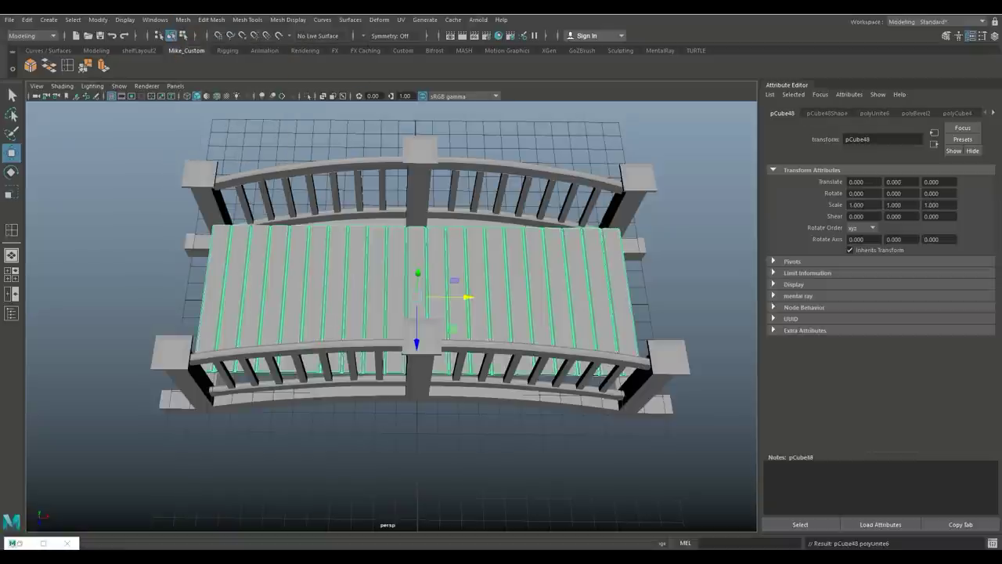
pyautogui.click(27, 20)
pyautogui.moveTo(70, 143)
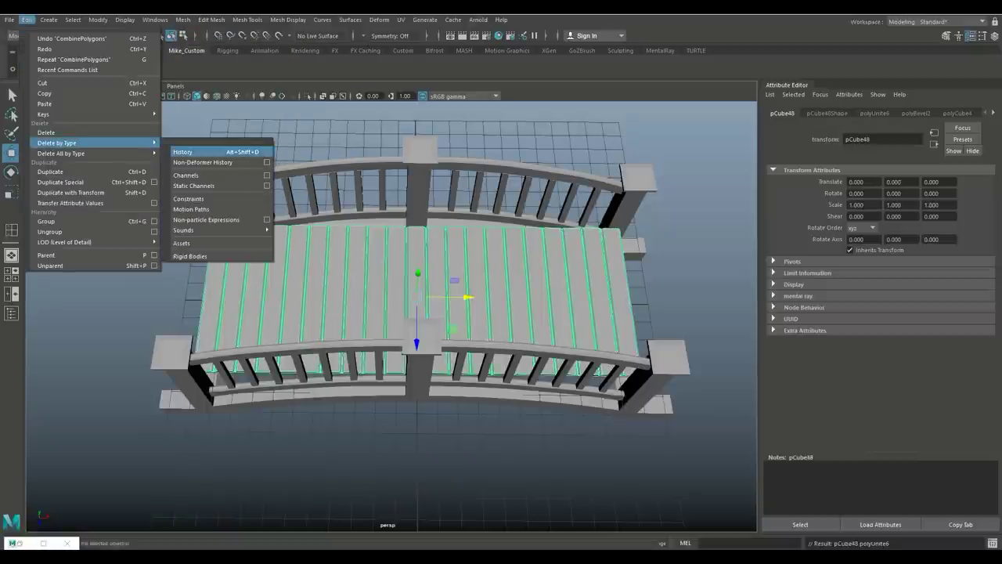
pyautogui.click(192, 144)
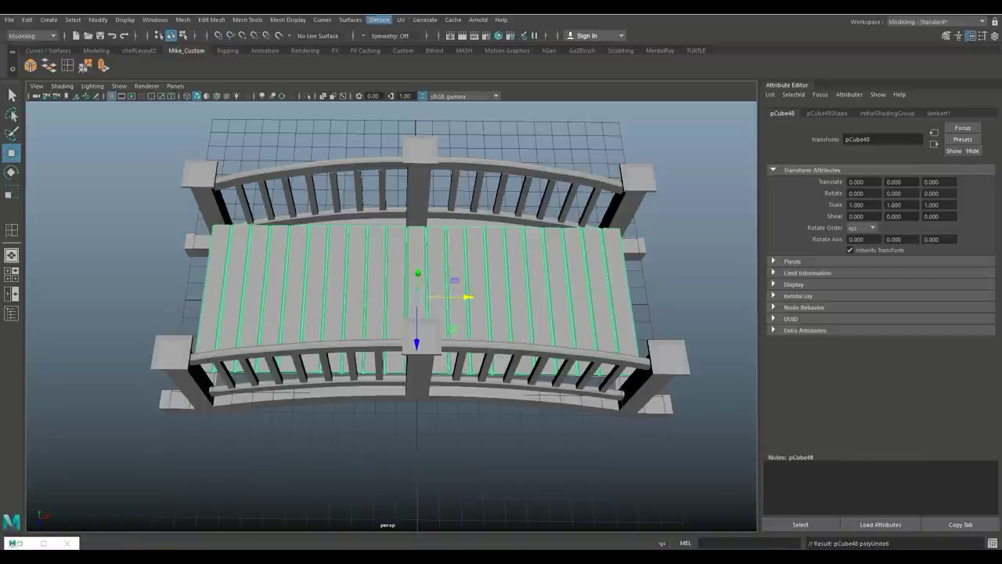
# Add a Bend deformer to the deck and rotate its handle -90 in Z.
pyautogui.click(379, 20)
pyautogui.moveTo(403, 163)
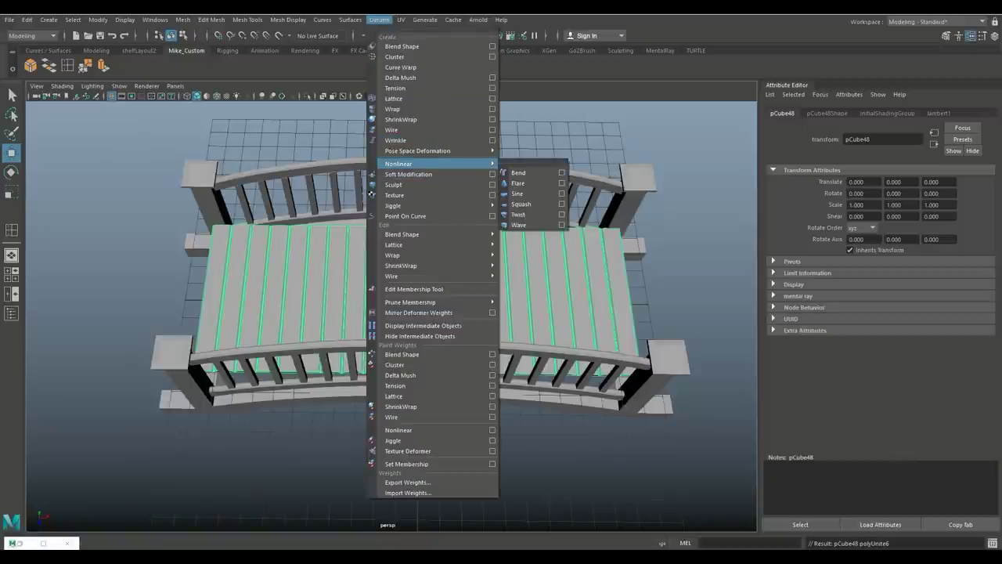
pyautogui.click(517, 162)
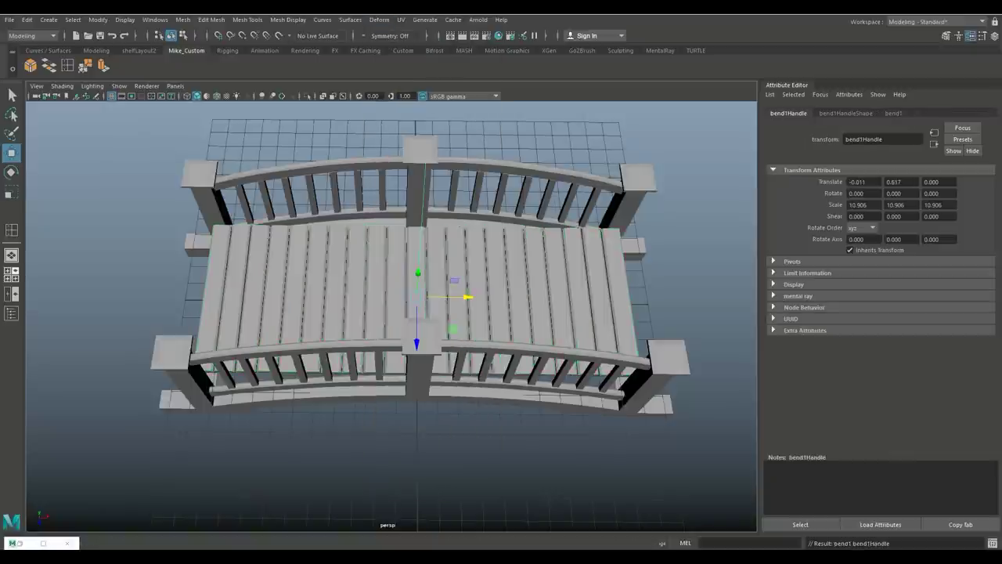
pyautogui.press('e')
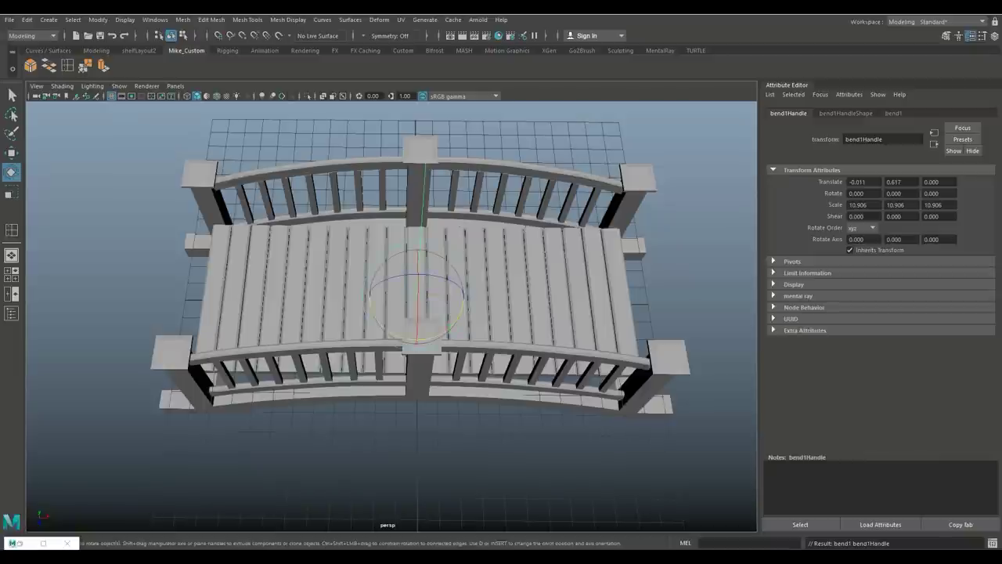
pyautogui.moveTo(464, 291); pyautogui.dragTo(453, 321)
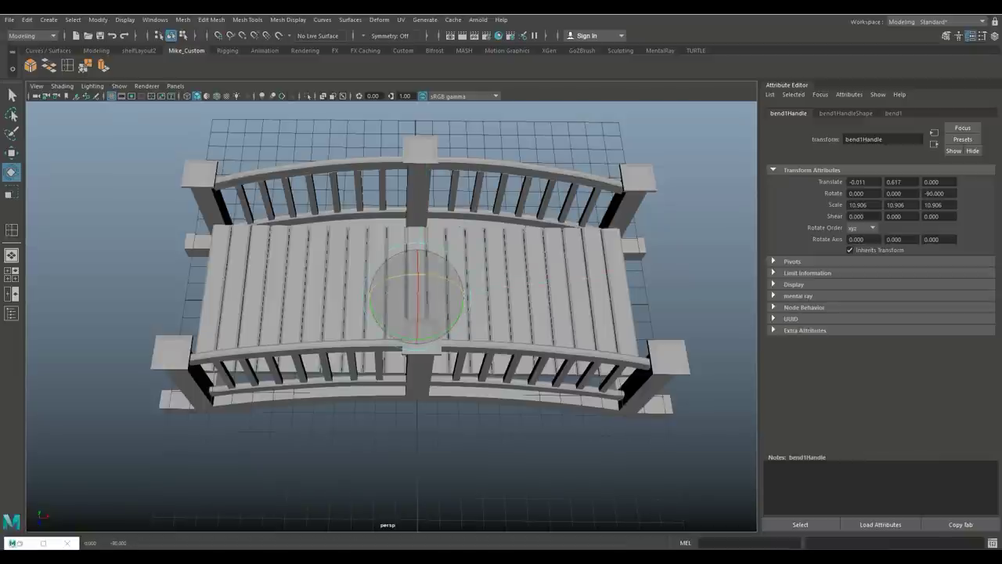
pyautogui.keyDown('alt'); pyautogui.moveTo(406, 313); pyautogui.dragTo(368, 235); pyautogui.keyUp('alt')
pyautogui.press('space')
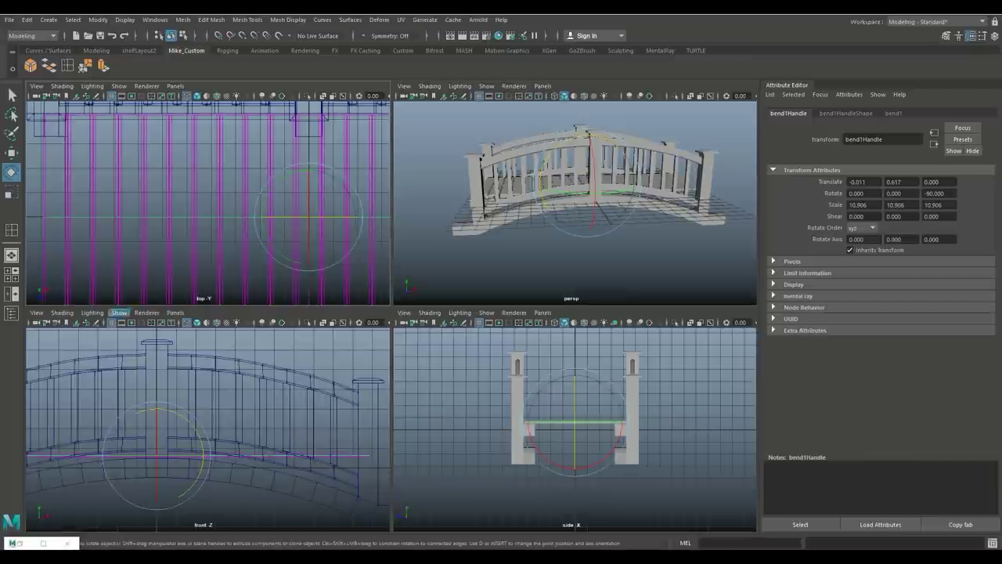
pyautogui.press('space')
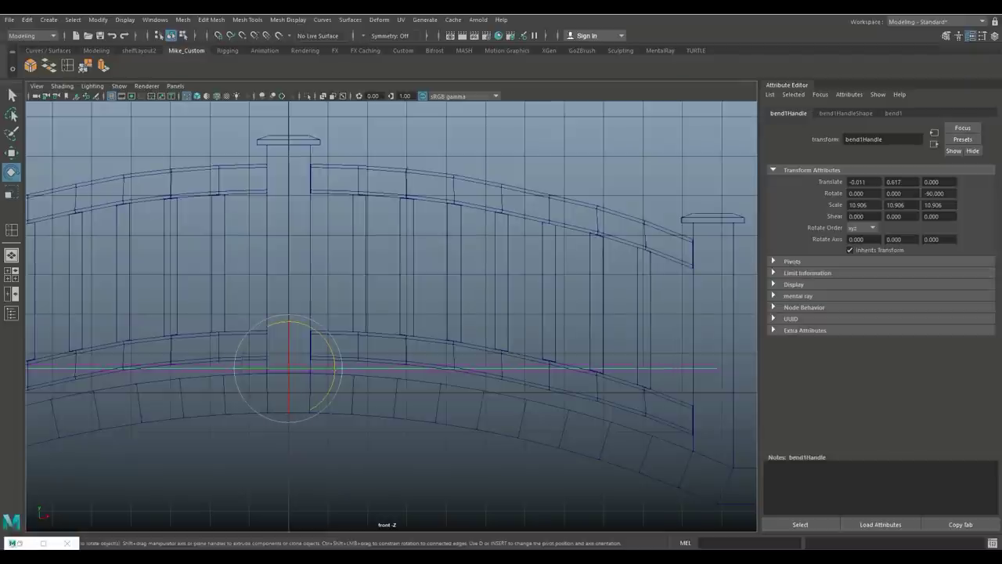
pyautogui.keyDown('alt'); pyautogui.moveTo(392, 313); pyautogui.dragTo(449, 266, button='middle'); pyautogui.keyUp('alt')
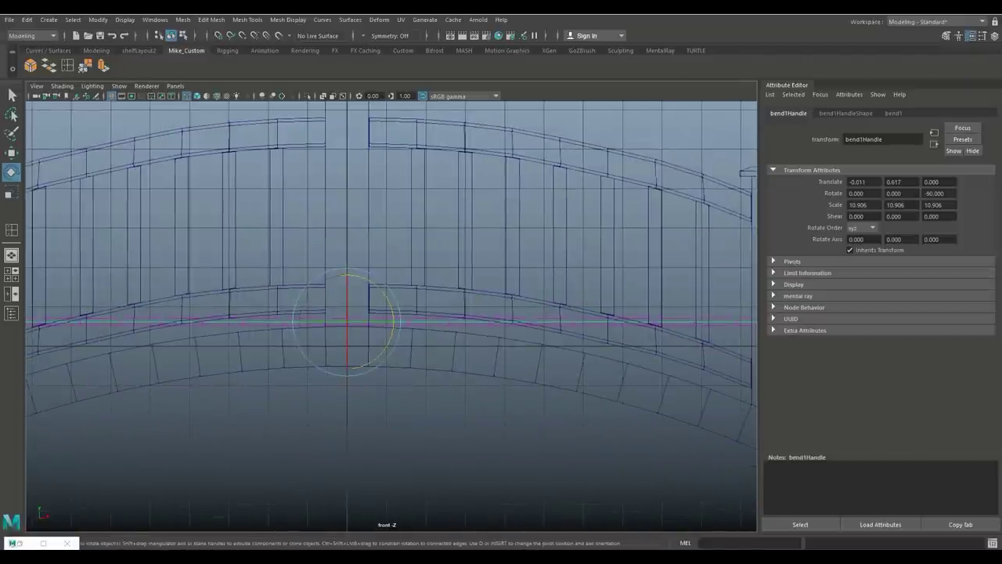
# Raise the bend curvature to 22.268 so the deck arches with the railings.
pyautogui.click(893, 113)
pyautogui.moveTo(937, 182); pyautogui.dragTo(943, 182)
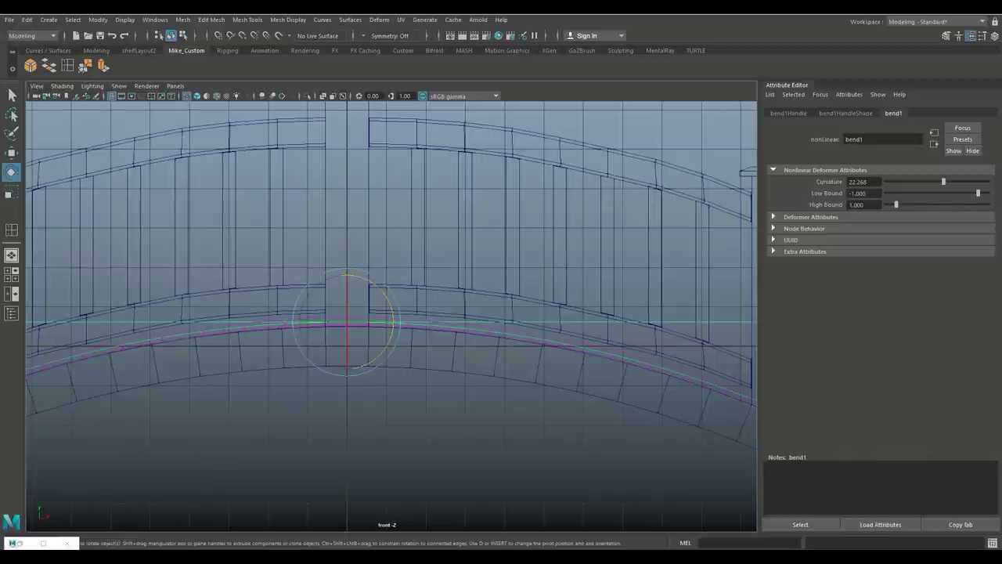
pyautogui.keyDown('alt'); pyautogui.moveTo(392, 313); pyautogui.dragTo(300, 247, button='middle'); pyautogui.keyUp('alt')
pyautogui.press('space')
pyautogui.press('space')
pyautogui.keyDown('alt'); pyautogui.moveTo(392, 313); pyautogui.dragTo(470, 309); pyautogui.keyUp('alt')
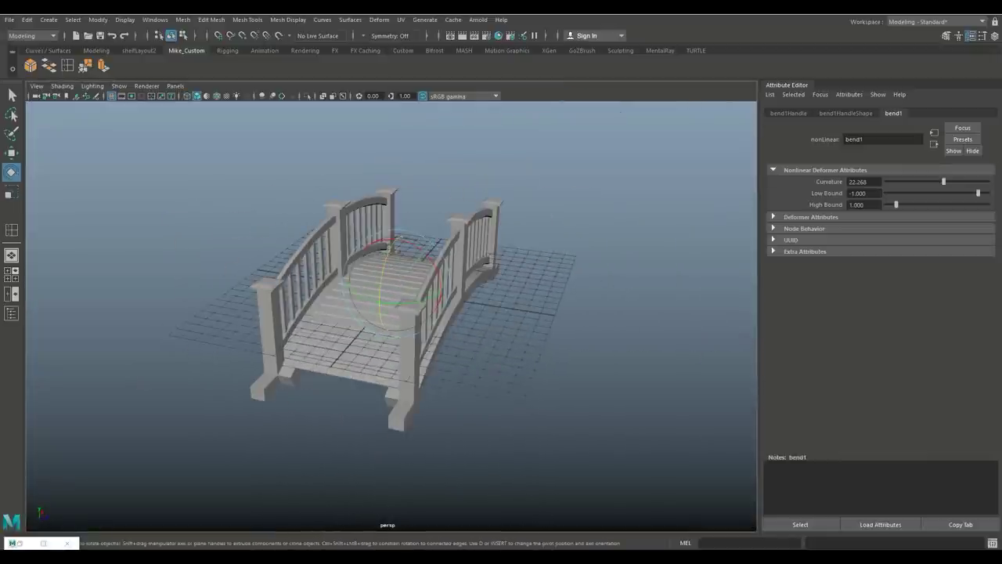
pyautogui.click(360, 313)
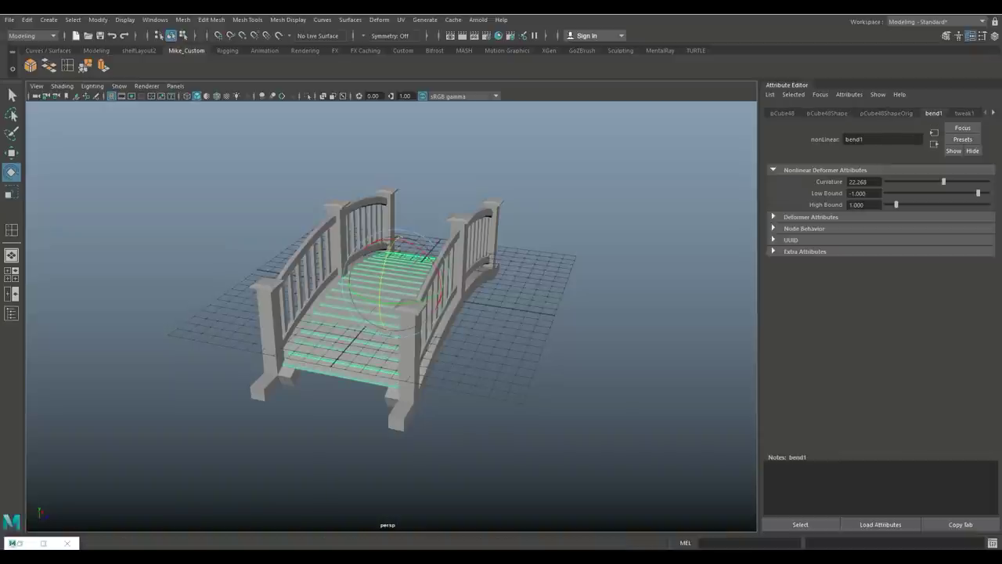
pyautogui.click(27, 20)
# Bake the bend into the deck by deleting its history.
pyautogui.moveTo(56, 143)
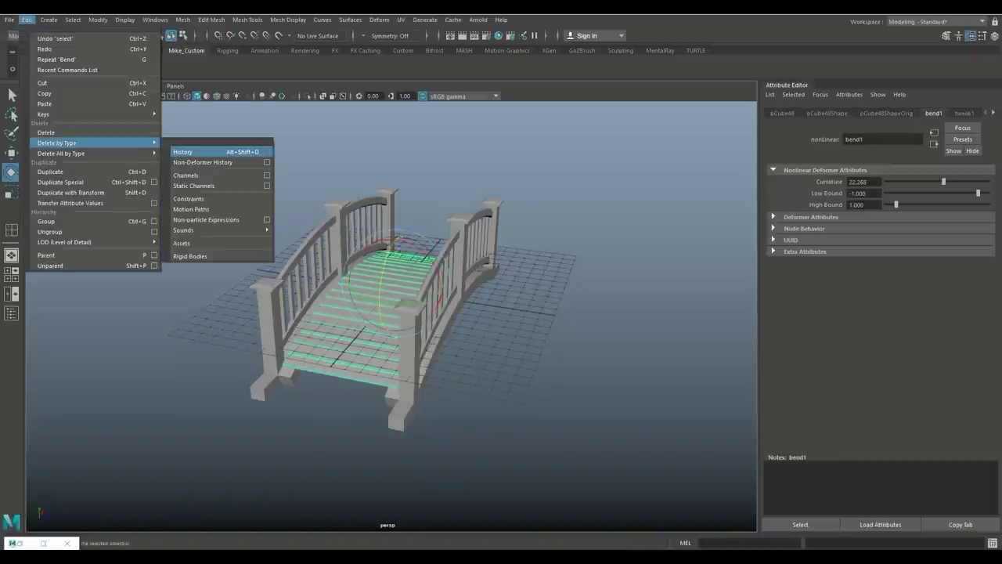
pyautogui.click(188, 152)
pyautogui.click(548, 454)
# Orbit around and under the bridge to inspect the arched deck.
pyautogui.keyDown('alt'); pyautogui.moveTo(391, 313); pyautogui.dragTo(517, 251); pyautogui.keyUp('alt')
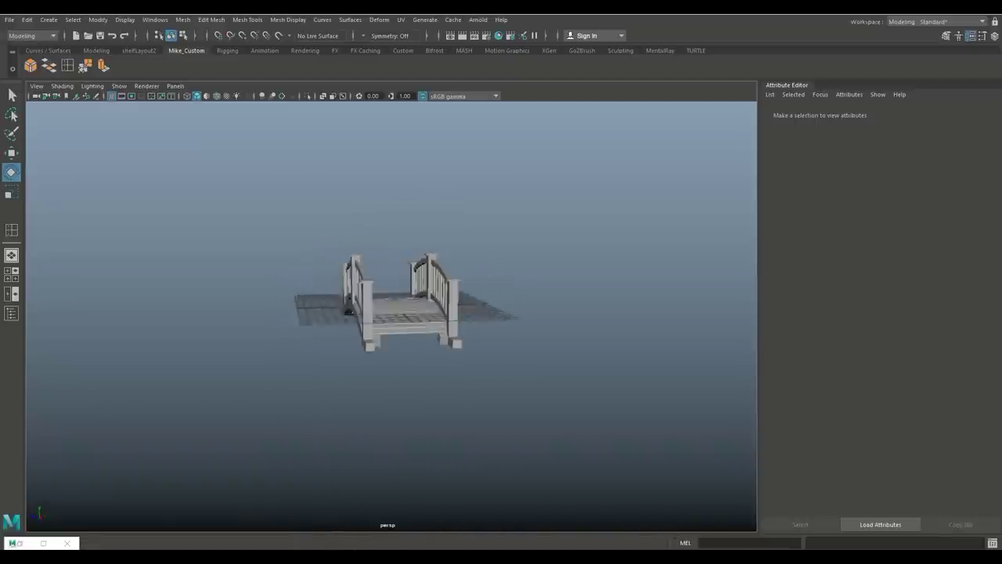
pyautogui.scroll(10, 391, 313)
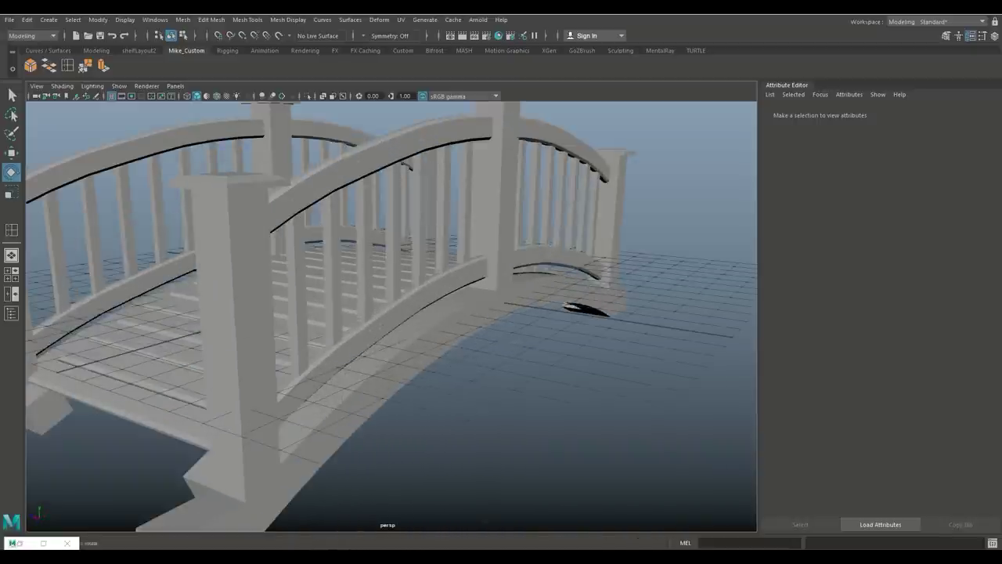
pyautogui.keyDown('alt'); pyautogui.moveTo(392, 313); pyautogui.dragTo(470, 290); pyautogui.keyUp('alt')
pyautogui.scroll(-8, 391, 313)
pyautogui.keyDown('alt'); pyautogui.moveTo(392, 313); pyautogui.dragTo(454, 336); pyautogui.keyUp('alt')
pyautogui.scroll(5, 392, 313)
pyautogui.keyDown('alt'); pyautogui.moveTo(392, 313); pyautogui.dragTo(415, 329); pyautogui.keyUp('alt')
# Select the bridge deck, switch to the Scale tool and go to the top view.
pyautogui.click(267, 235)
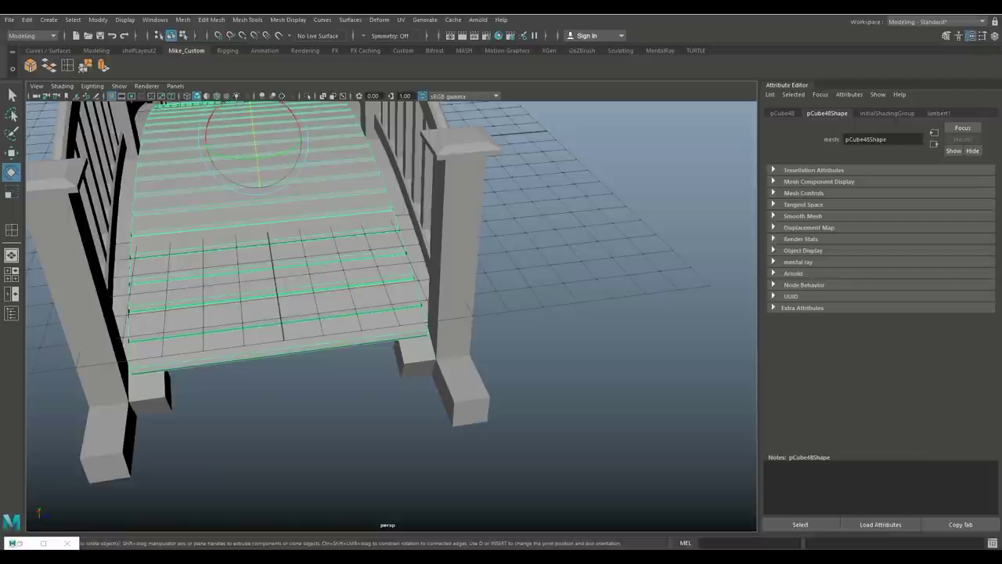
pyautogui.scroll(-3, 392, 313)
pyautogui.scroll(3, 391, 314)
pyautogui.keyDown('alt'); pyautogui.moveTo(391, 314); pyautogui.dragTo(427, 345); pyautogui.keyUp('alt')
pyautogui.scroll(2, 391, 313)
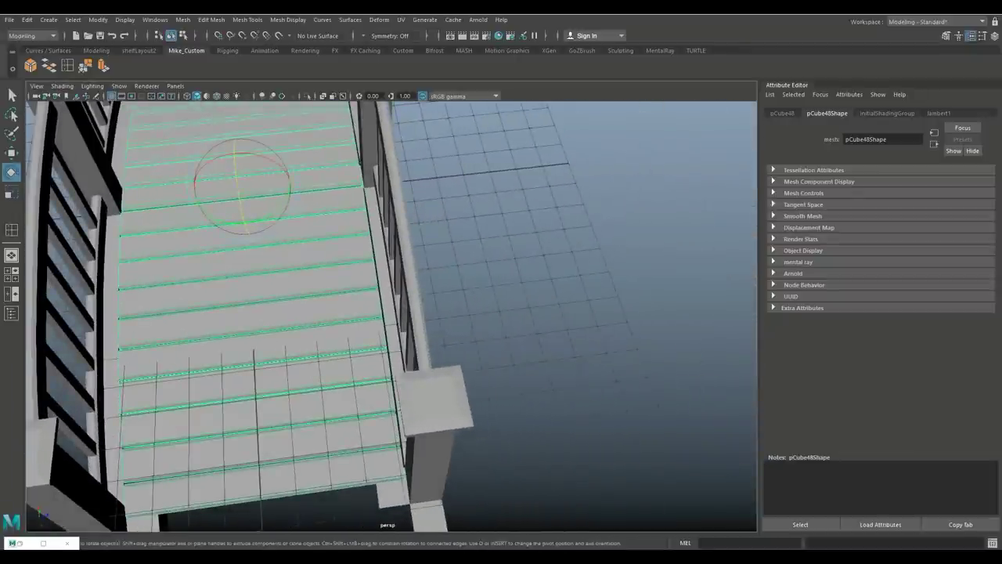
pyautogui.press('r')
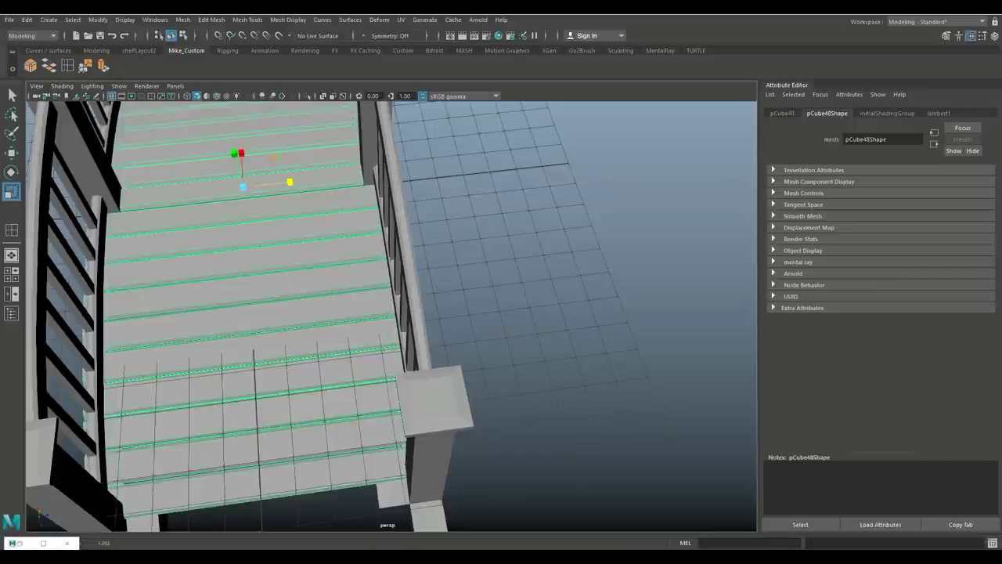
pyautogui.keyDown('alt'); pyautogui.moveTo(392, 329); pyautogui.dragTo(414, 294); pyautogui.keyUp('alt')
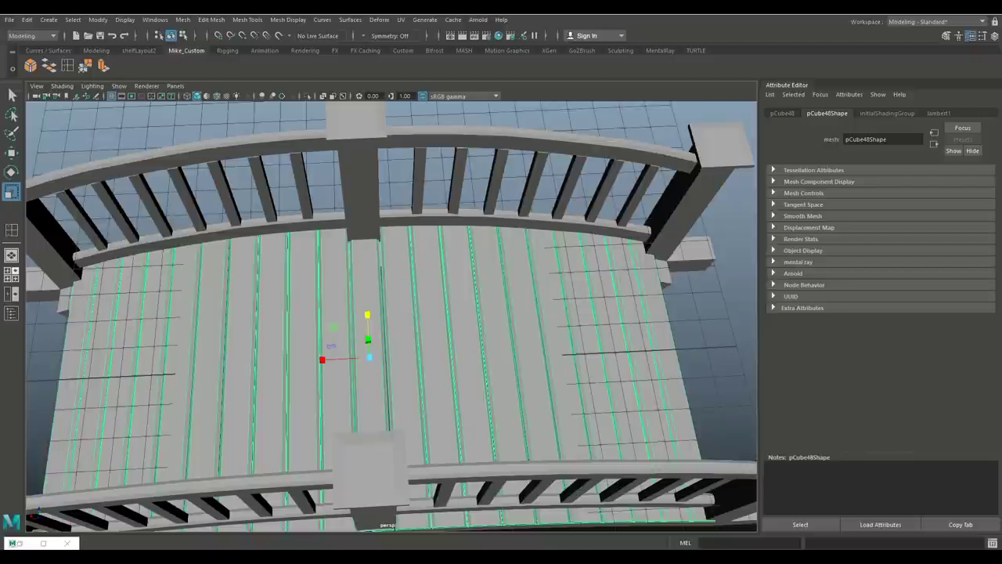
pyautogui.press('space')
pyautogui.press('space')
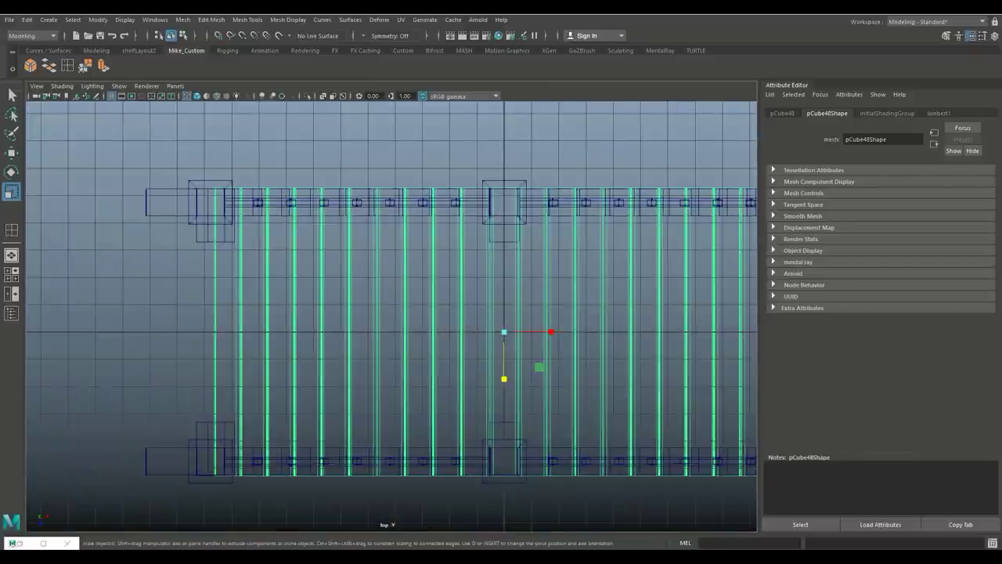
# Separate the deck into individual plank pieces.
pyautogui.keyDown('alt'); pyautogui.moveTo(505, 332); pyautogui.dragTo(351, 352, button='middle'); pyautogui.keyUp('alt')
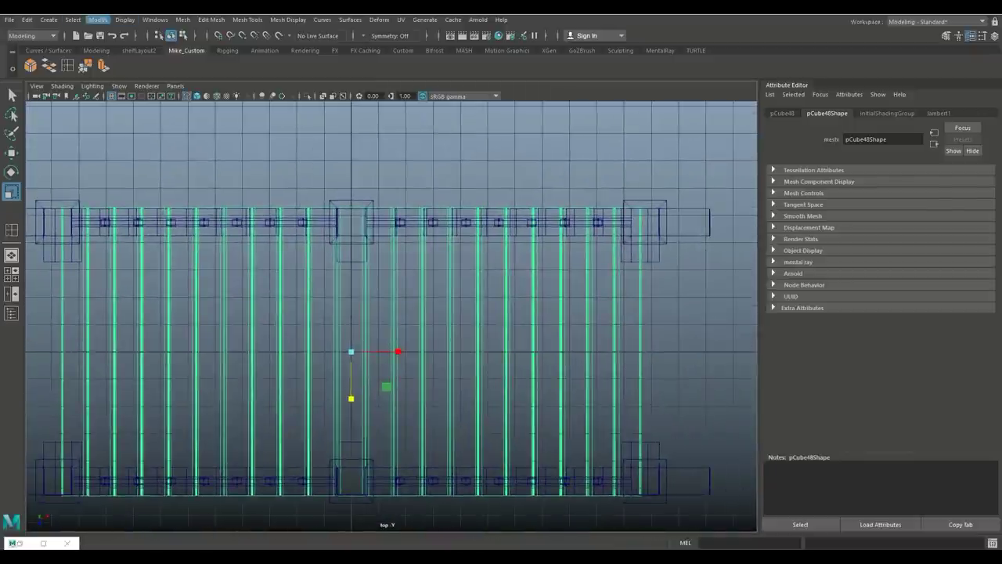
pyautogui.click(182, 19)
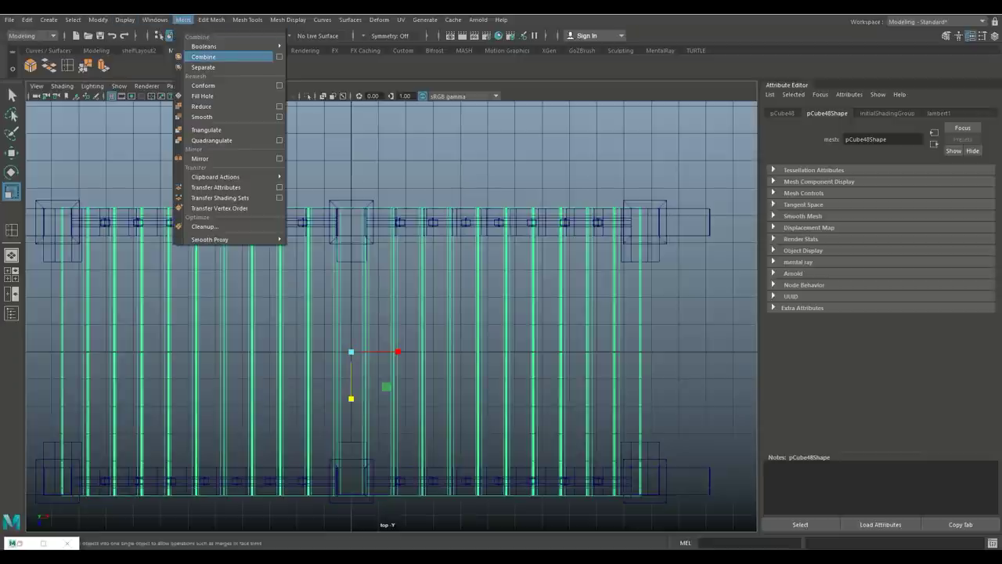
pyautogui.click(203, 67)
pyautogui.scroll(2, 383, 325)
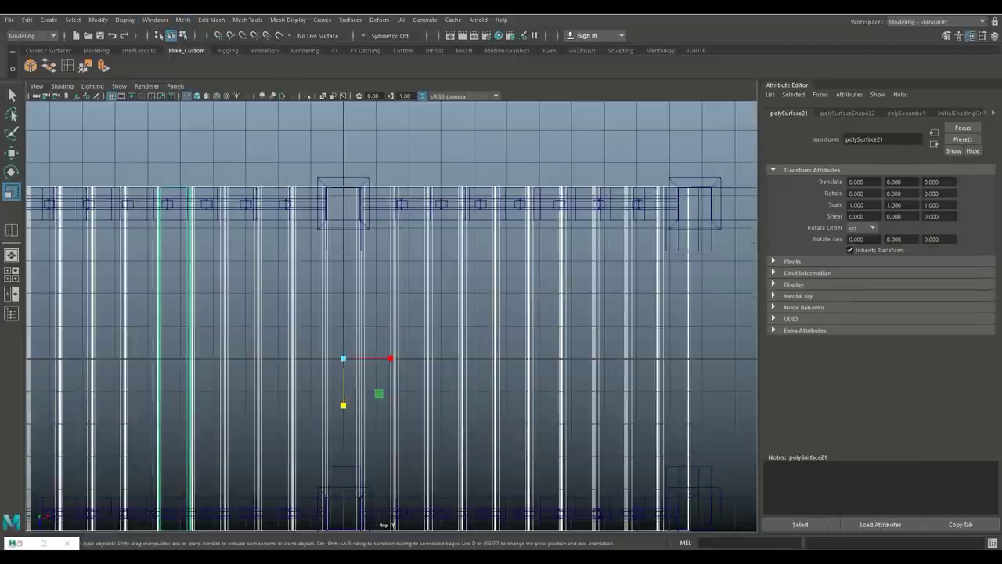
pyautogui.press('Escape')
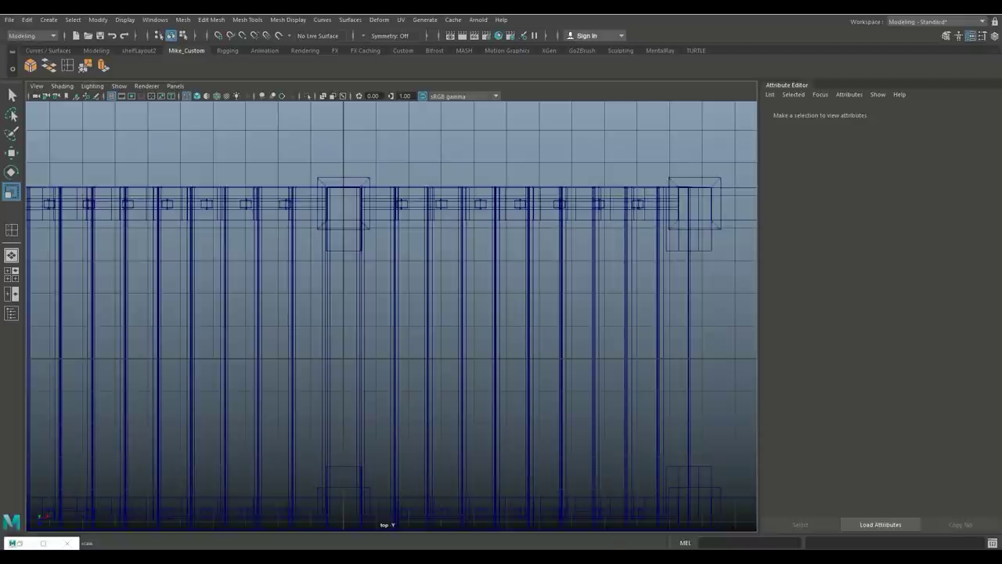
# Shorten the planks beside the middle and right posts to 0.8 along Z.
pyautogui.click(343, 358)
pyautogui.moveTo(342, 405); pyautogui.dragTo(343, 404)
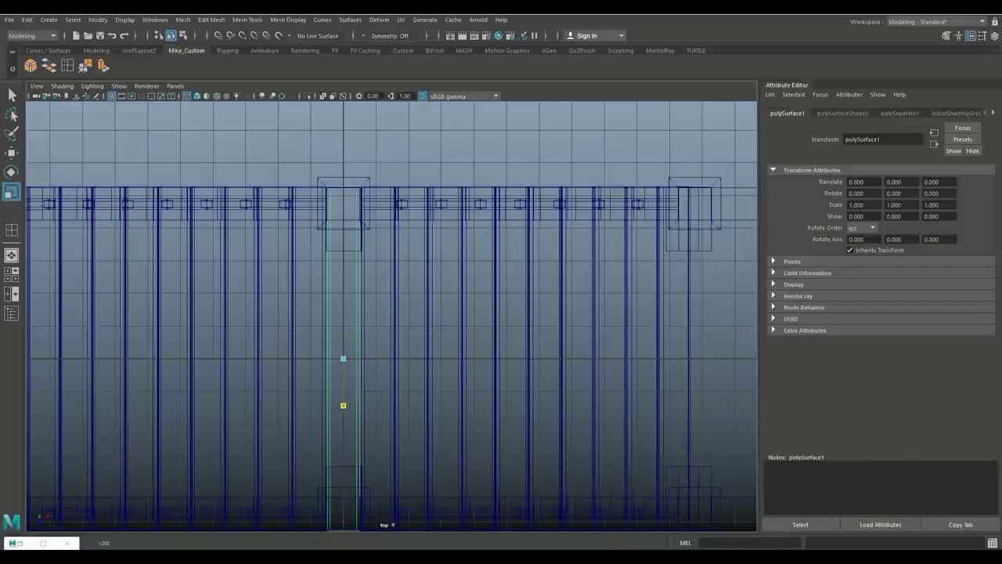
pyautogui.moveTo(343, 403); pyautogui.dragTo(343, 396)
pyautogui.keyDown('alt'); pyautogui.moveTo(392, 313); pyautogui.dragTo(235, 286, button='middle'); pyautogui.keyUp('alt')
pyautogui.click(532, 329)
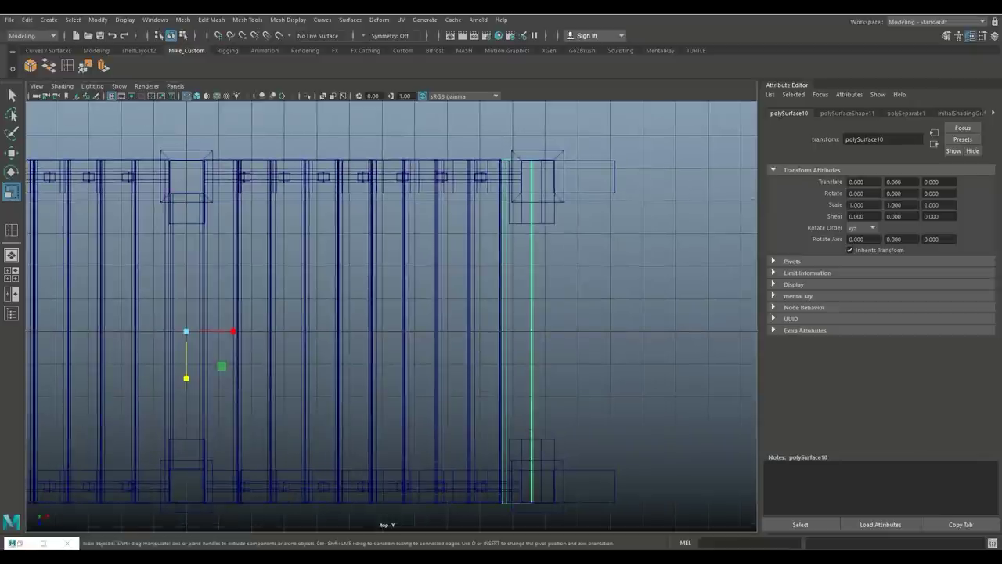
pyautogui.moveTo(186, 379); pyautogui.dragTo(186, 369)
pyautogui.scroll(-2, 391, 316)
pyautogui.keyDown('alt'); pyautogui.moveTo(376, 329); pyautogui.dragTo(689, 309, button='middle'); pyautogui.keyUp('alt')
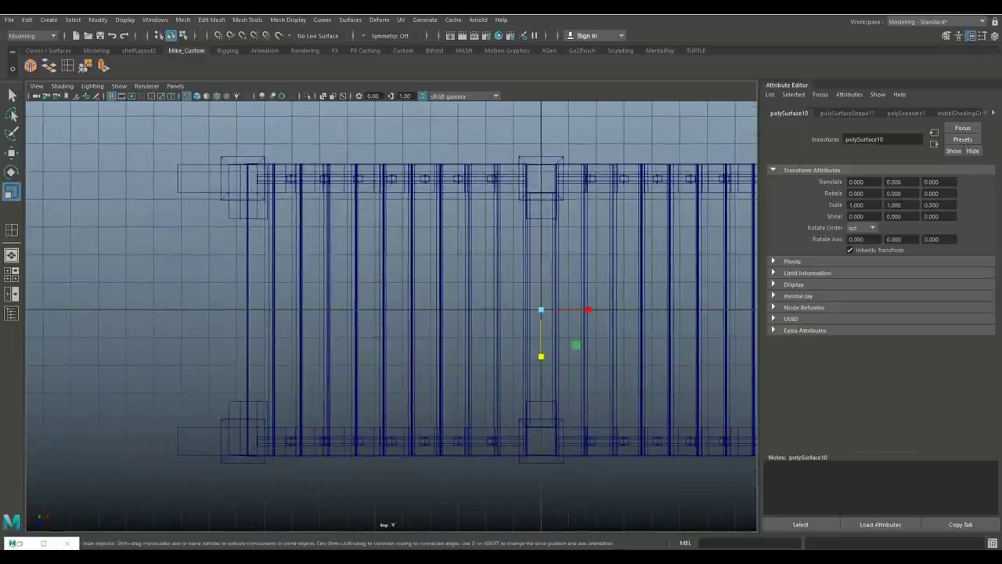
# Shorten the end plank at the deck's left to 0.8 scale and check it in perspective.
pyautogui.click(249, 313)
pyautogui.moveTo(541, 356); pyautogui.dragTo(541, 353)
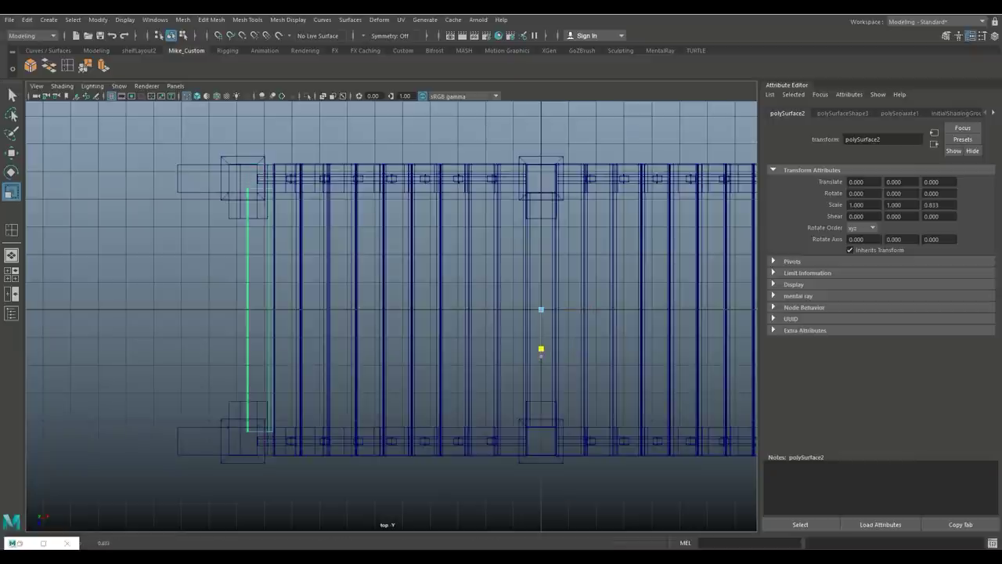
pyautogui.moveTo(541, 356); pyautogui.dragTo(541, 354)
pyautogui.click(12, 274)
pyautogui.press('space')
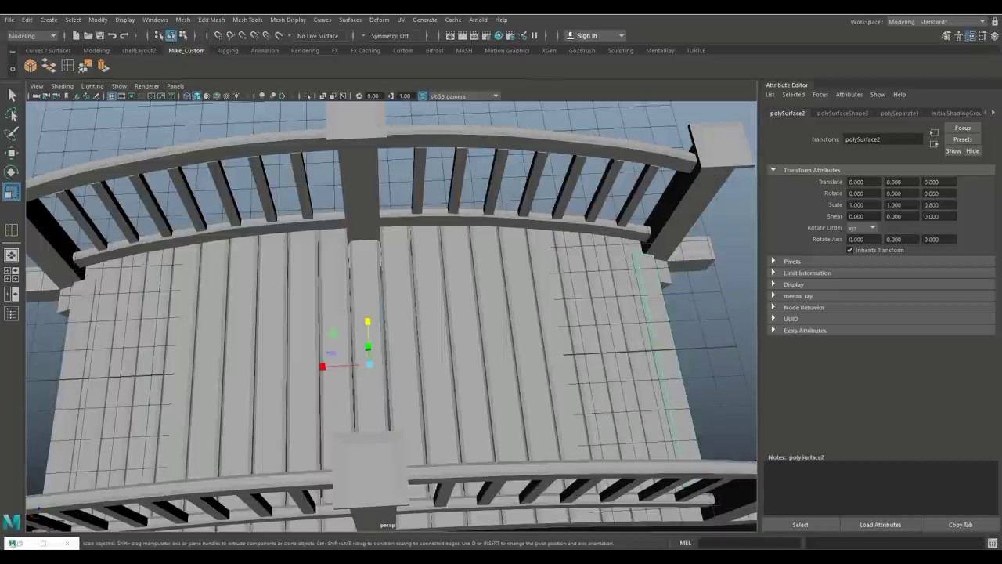
pyautogui.keyDown('alt'); pyautogui.moveTo(391, 313); pyautogui.dragTo(548, 352); pyautogui.keyUp('alt')
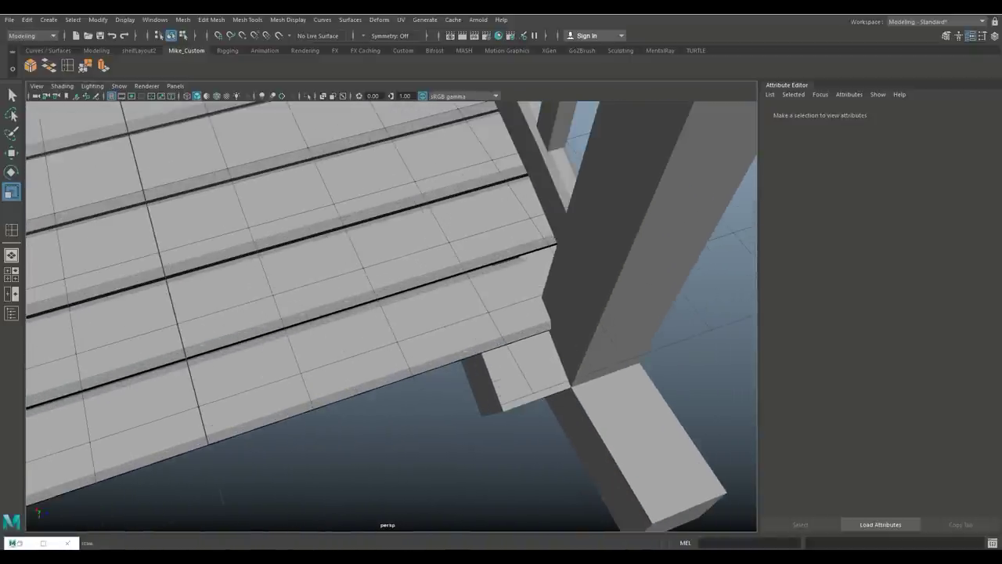
pyautogui.click(234, 458)
pyautogui.keyDown('alt'); pyautogui.moveTo(549, 353); pyautogui.dragTo(603, 302); pyautogui.keyUp('alt')
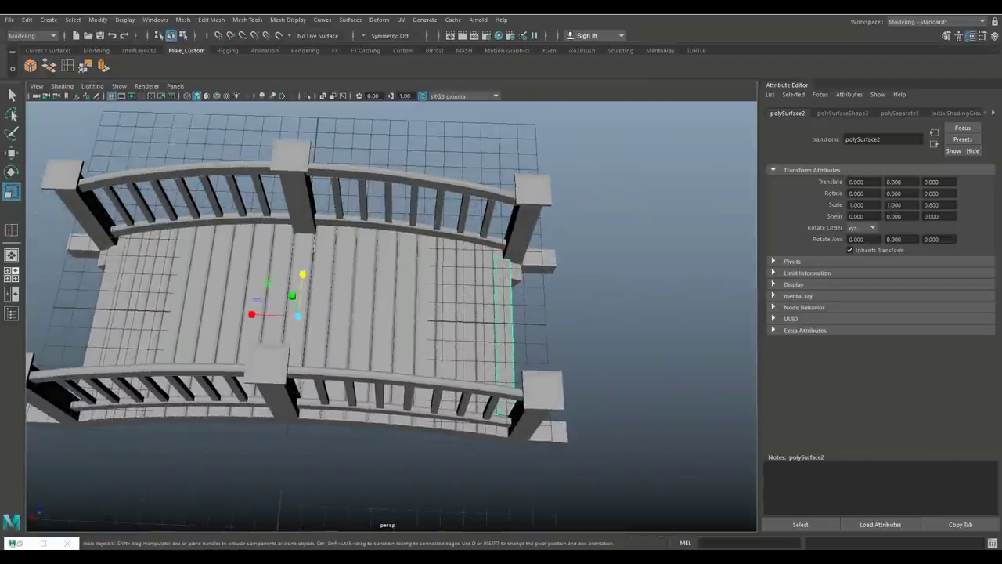
pyautogui.press('space')
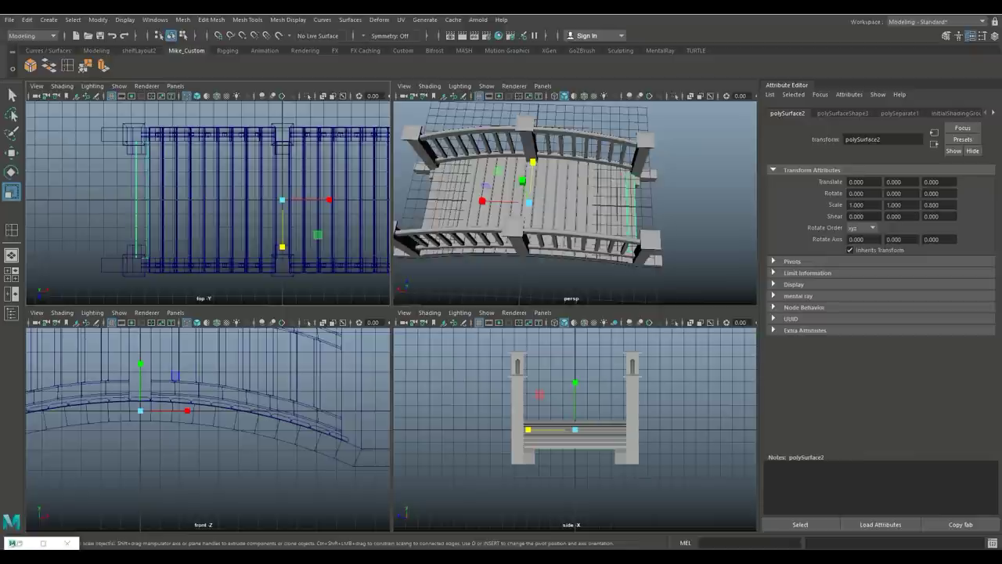
# Insert a lengthwise edge loop on the end plank.
pyautogui.press('space')
pyautogui.keyDown('alt'); pyautogui.moveTo(391, 314); pyautogui.dragTo(501, 307, button='middle'); pyautogui.keyUp('alt')
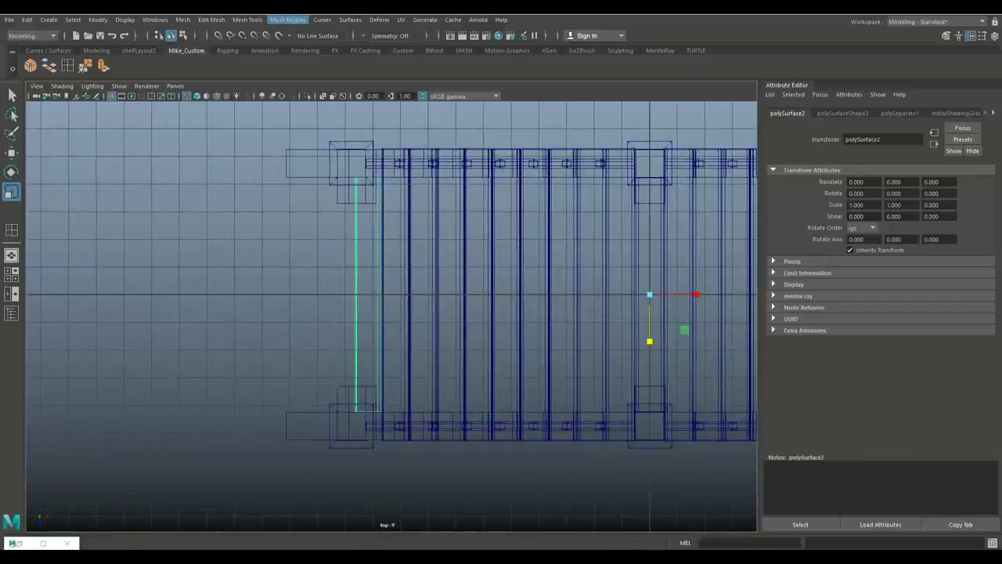
pyautogui.click(247, 19)
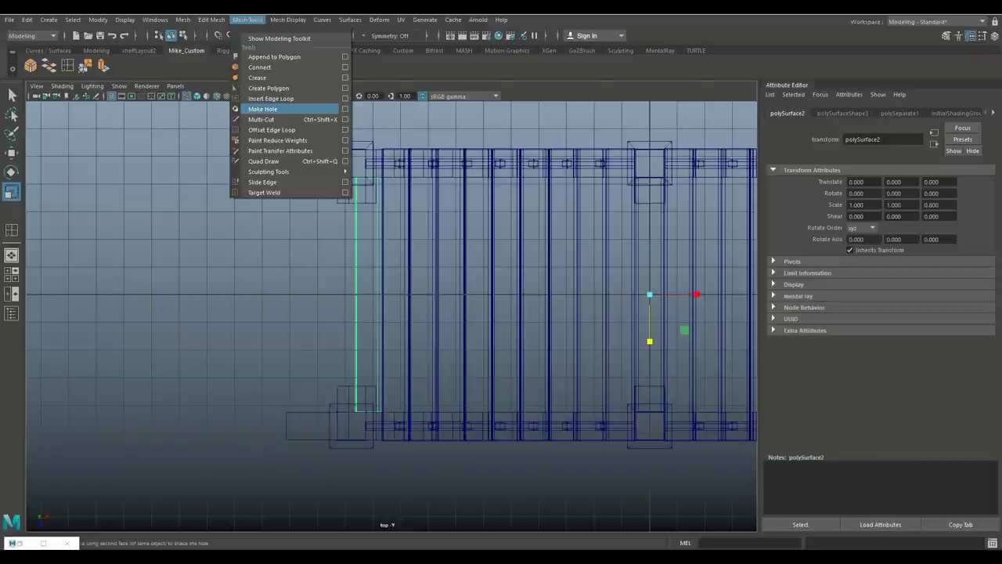
pyautogui.click(270, 98)
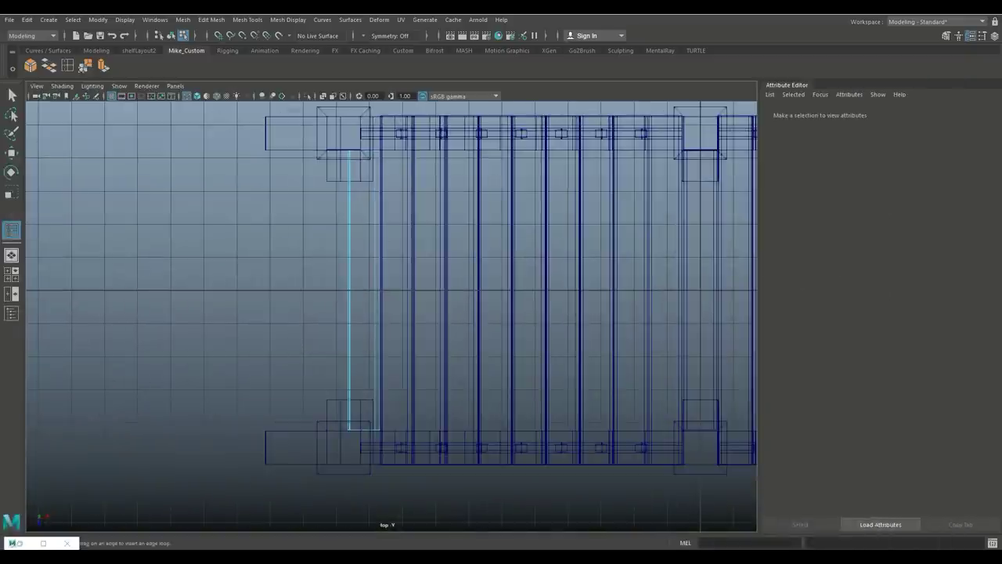
pyautogui.click(362, 429)
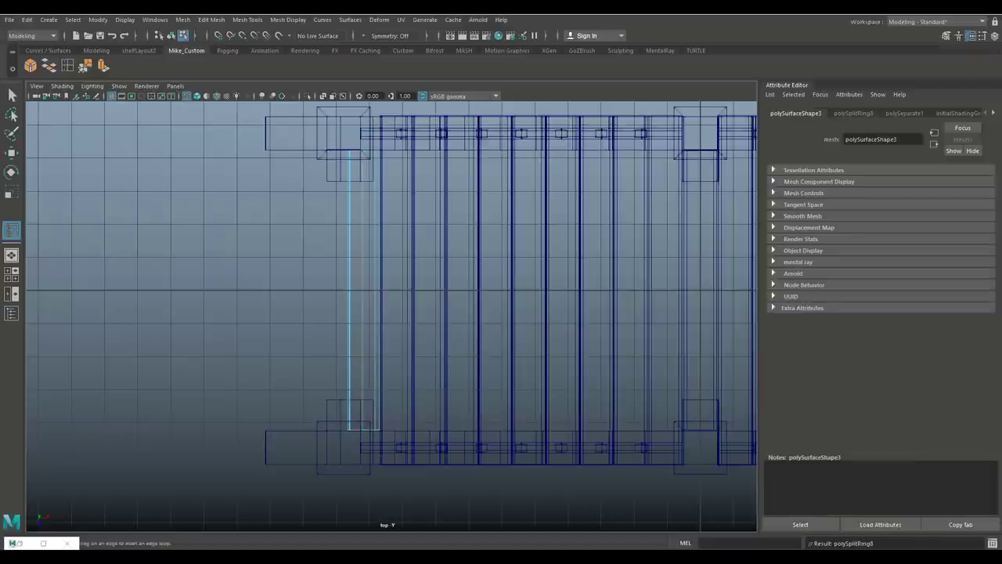
# Slide the end plank's outer edge along X.
pyautogui.press('space')
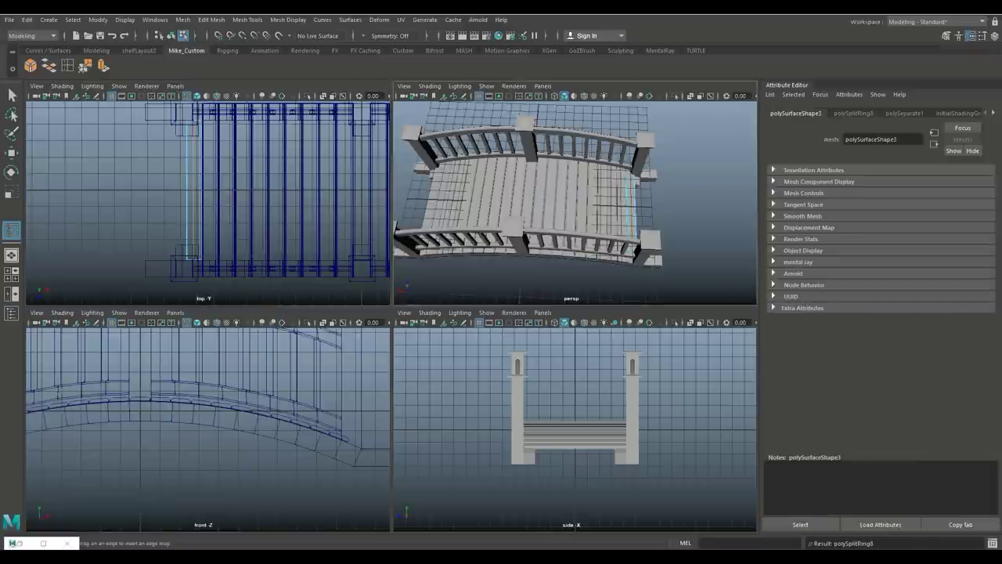
pyautogui.press('space')
pyautogui.scroll(5, 391, 313)
pyautogui.scroll(-5, 392, 313)
pyautogui.keyDown('alt'); pyautogui.moveTo(392, 313); pyautogui.dragTo(474, 221); pyautogui.keyUp('alt')
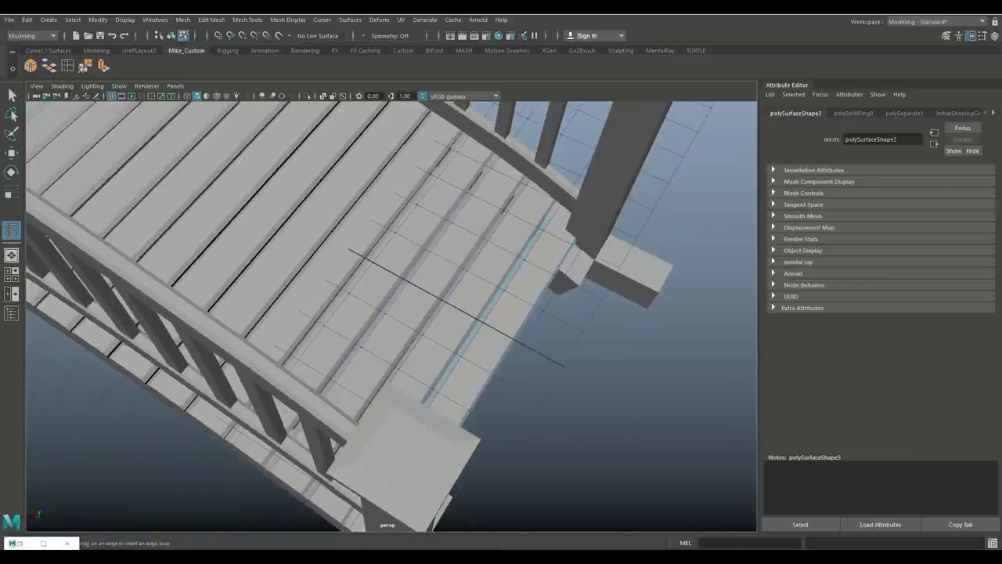
pyautogui.press('w')
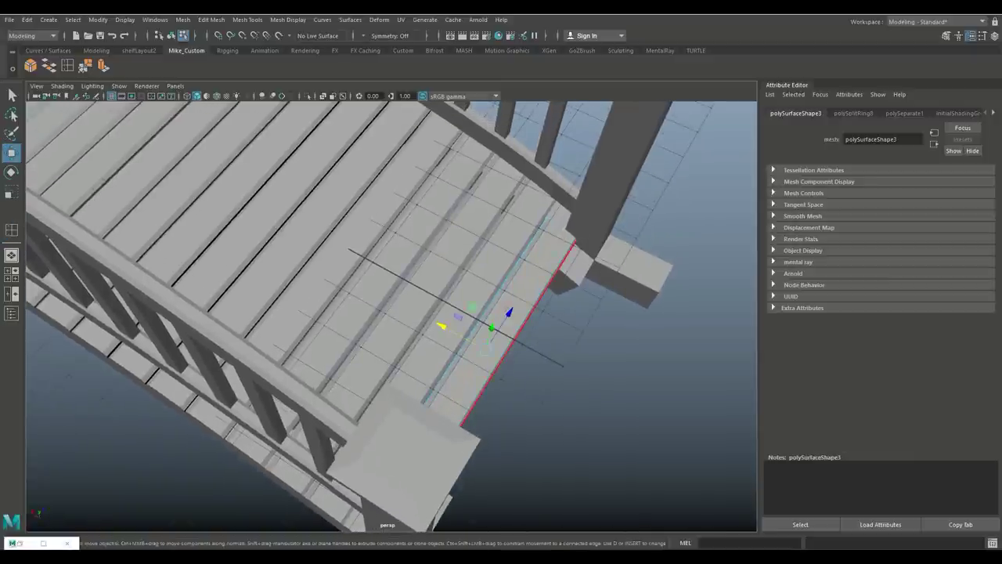
pyautogui.moveTo(441, 325)
pyautogui.mouseDown()
pyautogui.moveTo(485, 317)
pyautogui.moveTo(430, 317)
pyautogui.mouseUp()
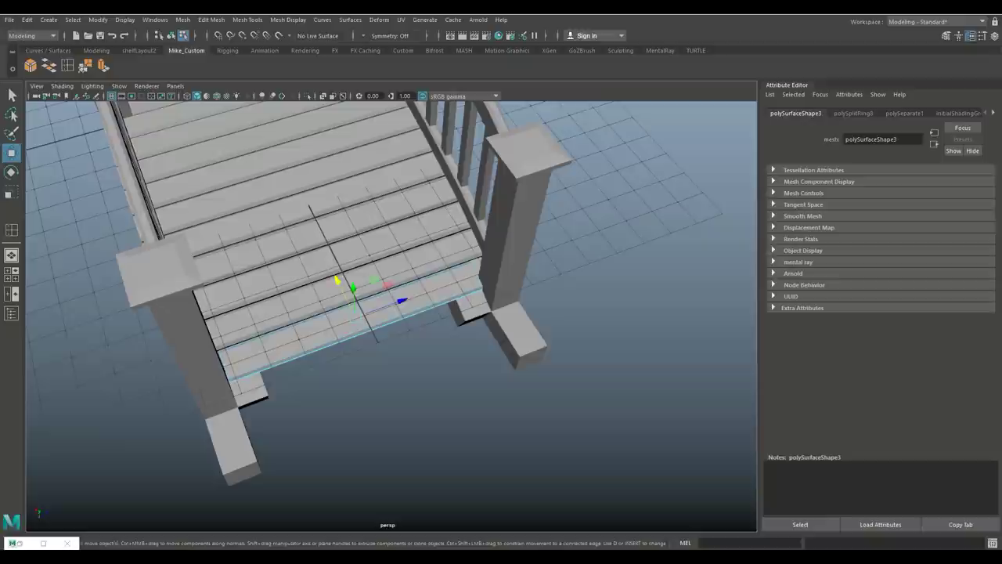
pyautogui.click(211, 19)
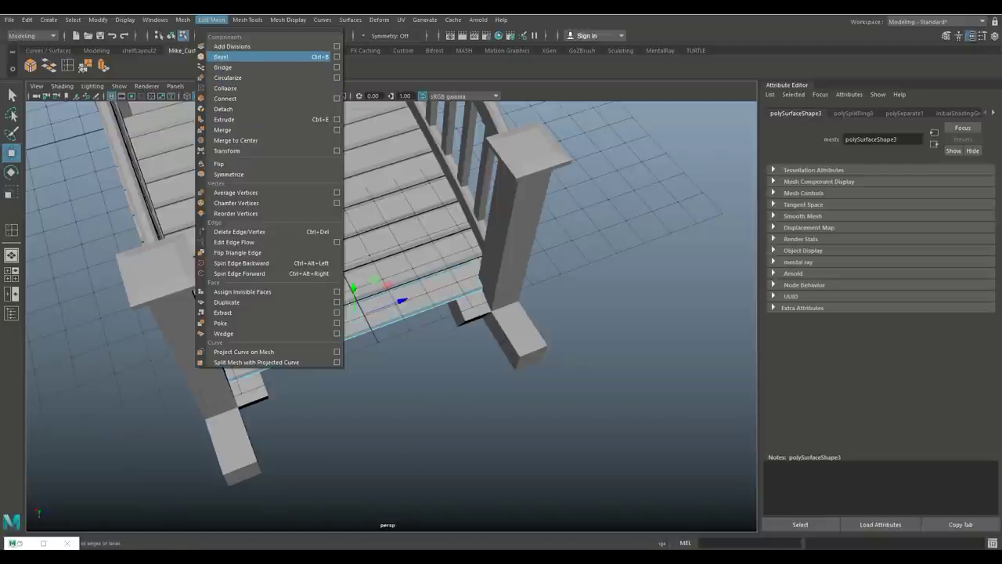
# Confirm the polyBevel2 chamfer (fraction 0.2, 1 segment) on the end plank and inspect it from below.
pyautogui.press('Escape')
pyautogui.press('f')
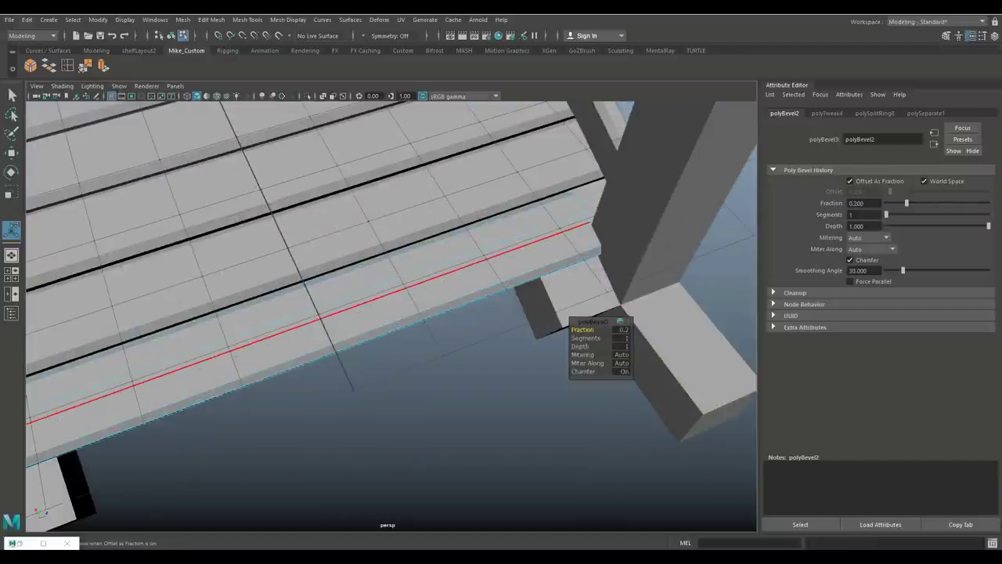
pyautogui.keyDown('alt'); pyautogui.moveTo(392, 313); pyautogui.dragTo(469, 290); pyautogui.keyUp('alt')
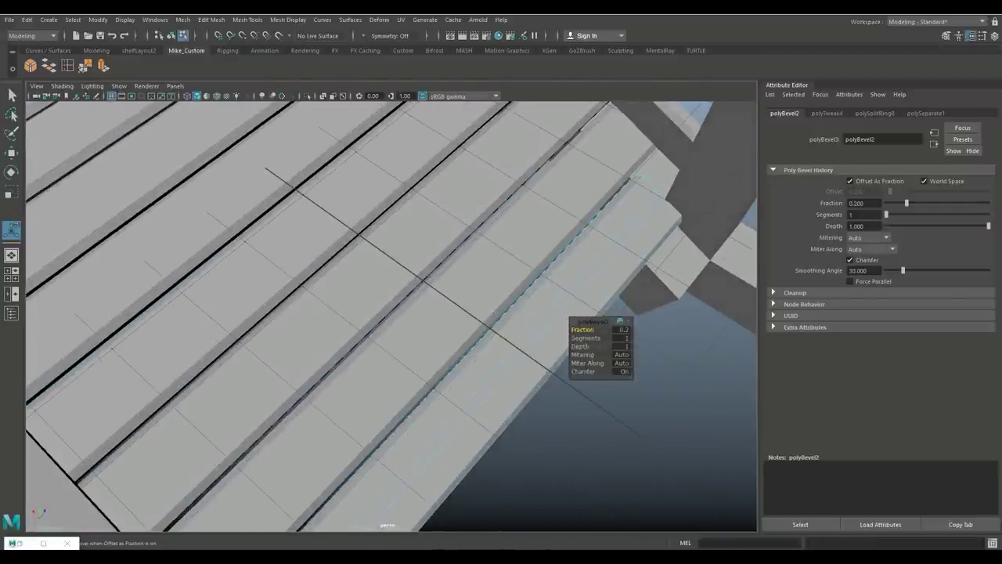
pyautogui.keyDown('alt'); pyautogui.moveTo(392, 313); pyautogui.dragTo(527, 172); pyautogui.keyUp('alt')
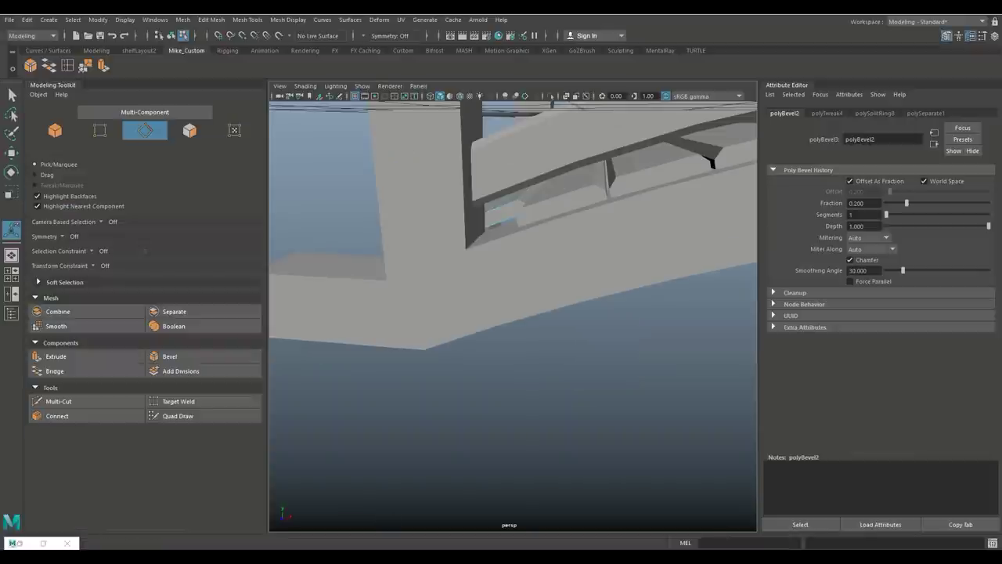
# Multi-Cut a new edge across the recess beneath the bridge end.
pyautogui.click(58, 401)
pyautogui.keyDown('alt'); pyautogui.moveTo(505, 216); pyautogui.dragTo(473, 275); pyautogui.keyUp('alt')
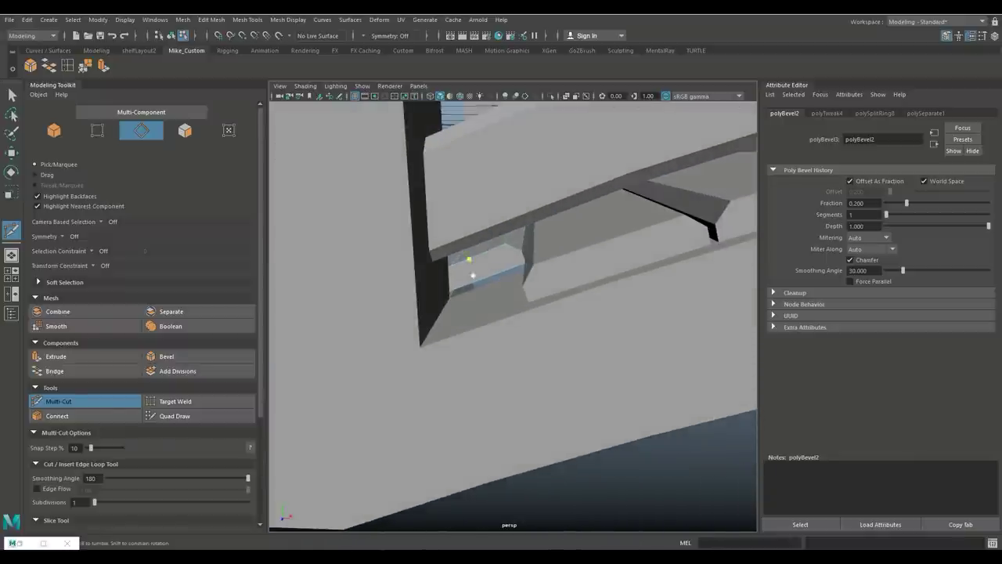
pyautogui.click(468, 258)
pyautogui.click(474, 280)
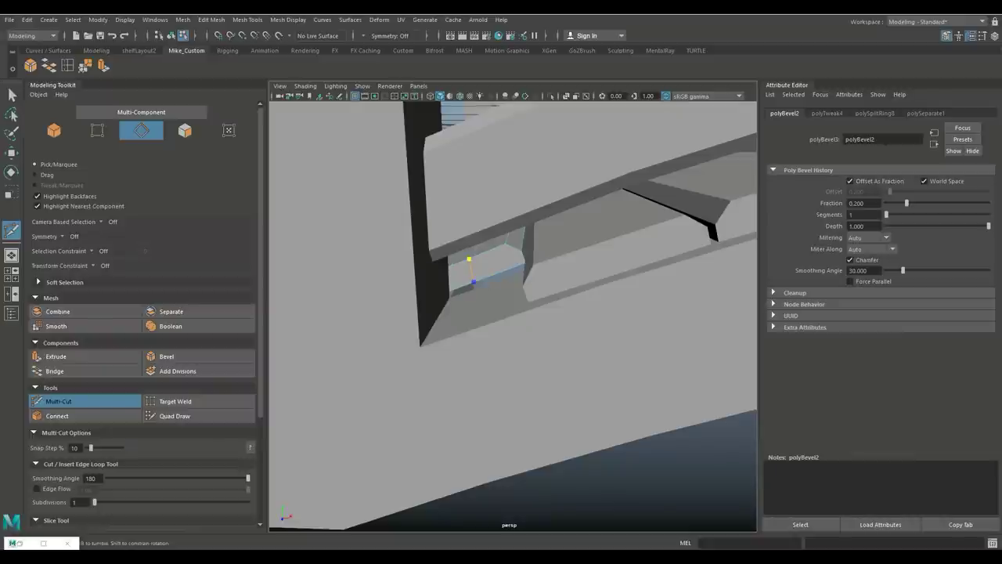
pyautogui.press('Return')
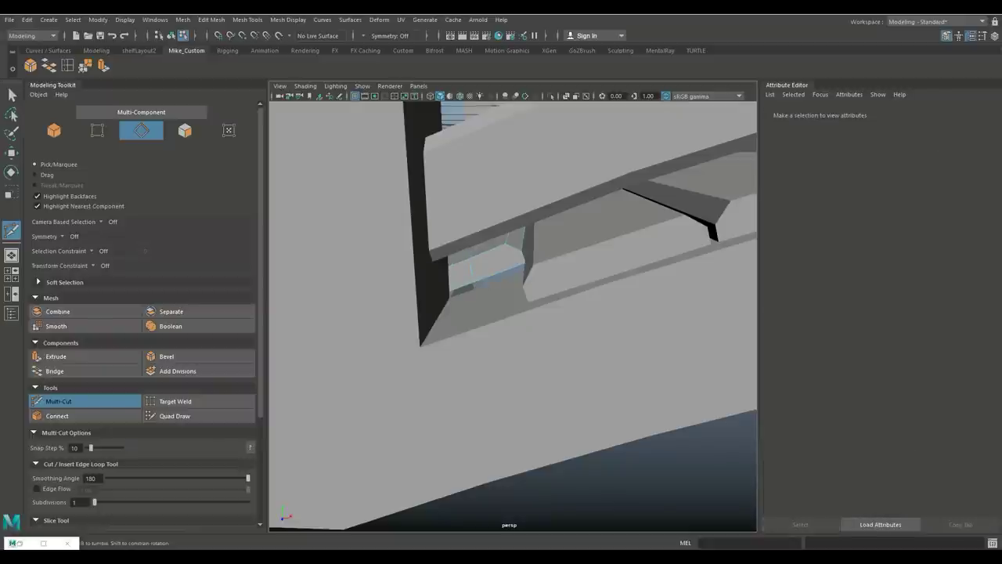
pyautogui.press('f')
pyautogui.keyDown('alt'); pyautogui.moveTo(513, 313); pyautogui.dragTo(375, 302); pyautogui.keyUp('alt')
pyautogui.scroll(5, 513, 313)
pyautogui.scroll(5, 513, 313)
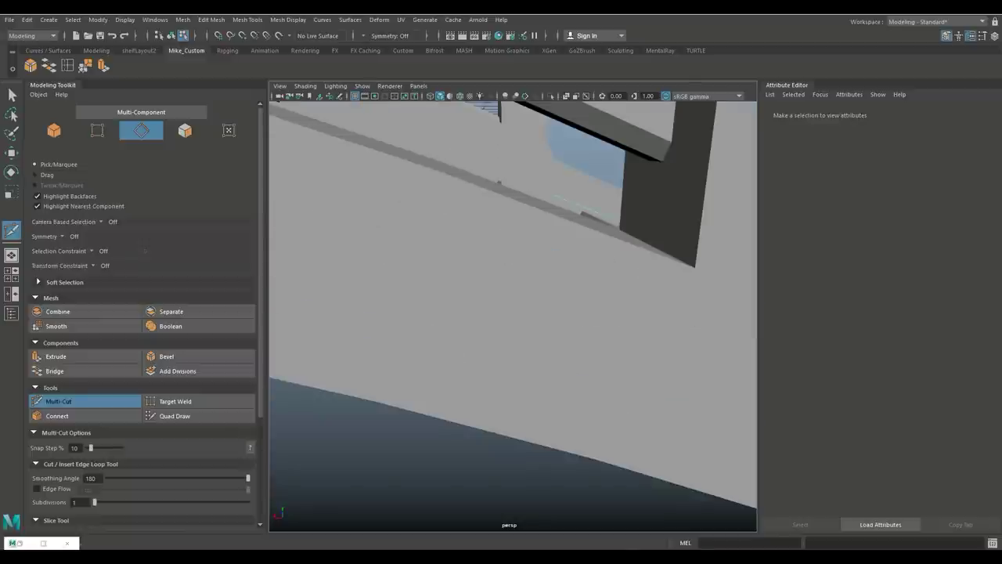
pyautogui.keyDown('alt'); pyautogui.moveTo(478, 205); pyautogui.dragTo(512, 198); pyautogui.keyUp('alt')
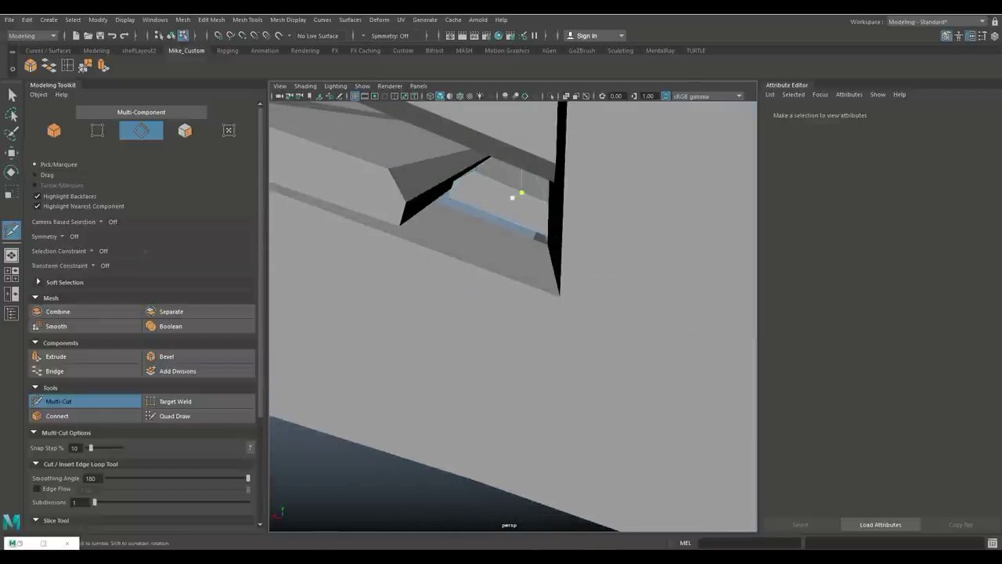
pyautogui.click(522, 192)
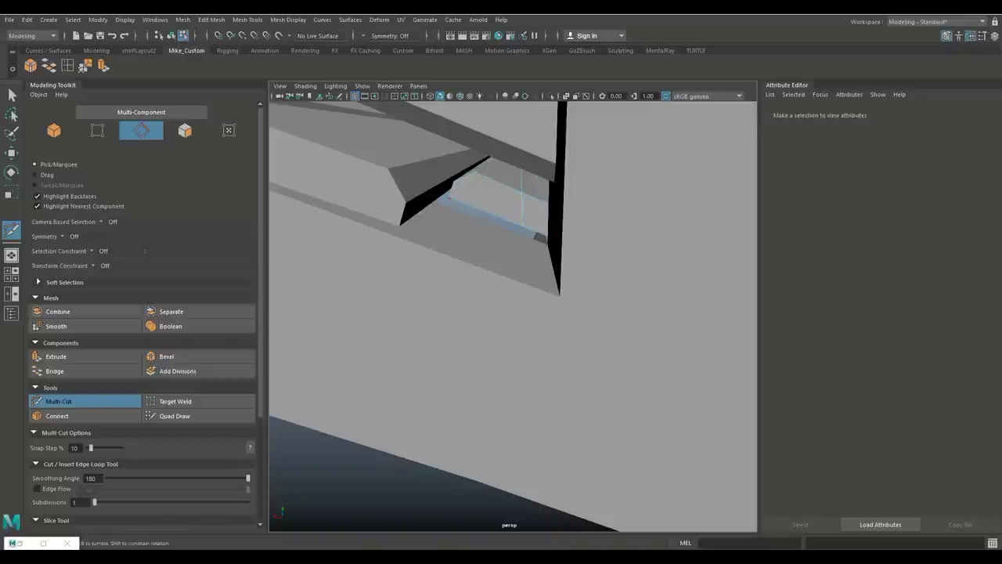
pyautogui.press('q')
# Select two faces on the deck's front edge and extrude them, ready for scaling.
pyautogui.moveTo(518, 188); pyautogui.dragTo(570, 174, button='right')
pyautogui.keyDown('alt'); pyautogui.moveTo(570, 174); pyautogui.dragTo(485, 227); pyautogui.keyUp('alt')
pyautogui.moveTo(495, 243); pyautogui.dragTo(497, 268, button='right')
pyautogui.click(498, 263)
pyautogui.keyDown('alt'); pyautogui.moveTo(498, 263); pyautogui.dragTo(438, 264); pyautogui.keyUp('alt')
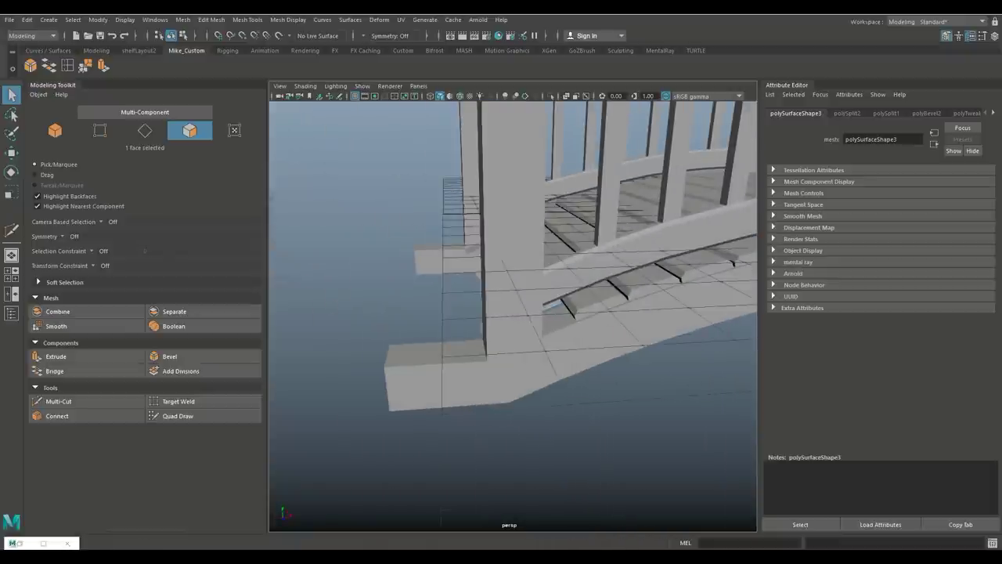
pyautogui.keyDown('shift'); pyautogui.click(552, 307); pyautogui.keyUp('shift')
pyautogui.keyDown('alt'); pyautogui.moveTo(553, 307); pyautogui.dragTo(493, 304); pyautogui.keyUp('alt')
pyautogui.hotkey('ctrl', 'e')
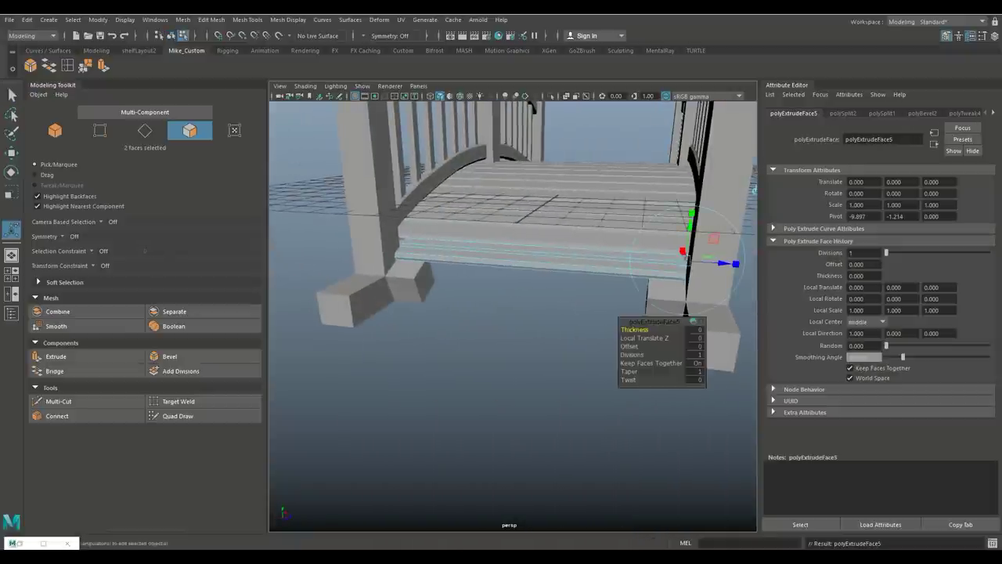
pyautogui.press('r')
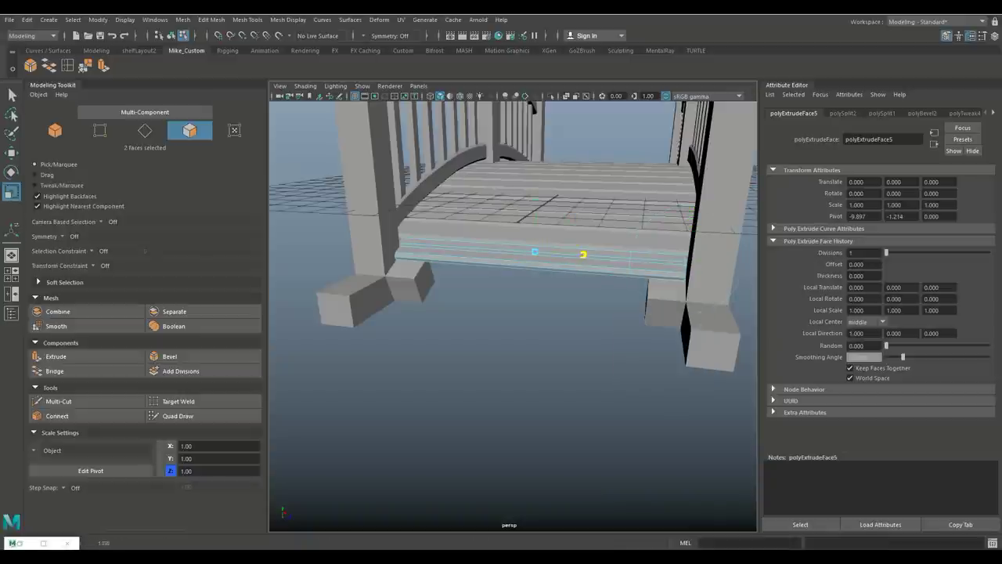
# Zoom in on the extruded deck edge and hide the modeling tools panel.
pyautogui.keyDown('alt'); pyautogui.moveTo(509, 313); pyautogui.dragTo(548, 289); pyautogui.keyUp('alt')
pyautogui.moveTo(556, 237); pyautogui.dragTo(556, 238)
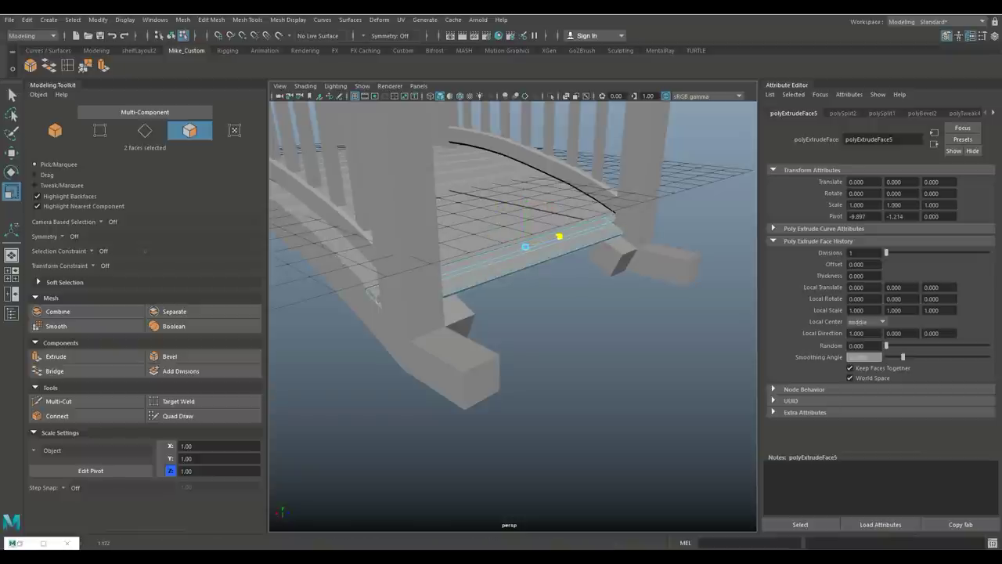
pyautogui.moveTo(556, 237); pyautogui.dragTo(497, 248)
pyautogui.scroll(10, 548, 243)
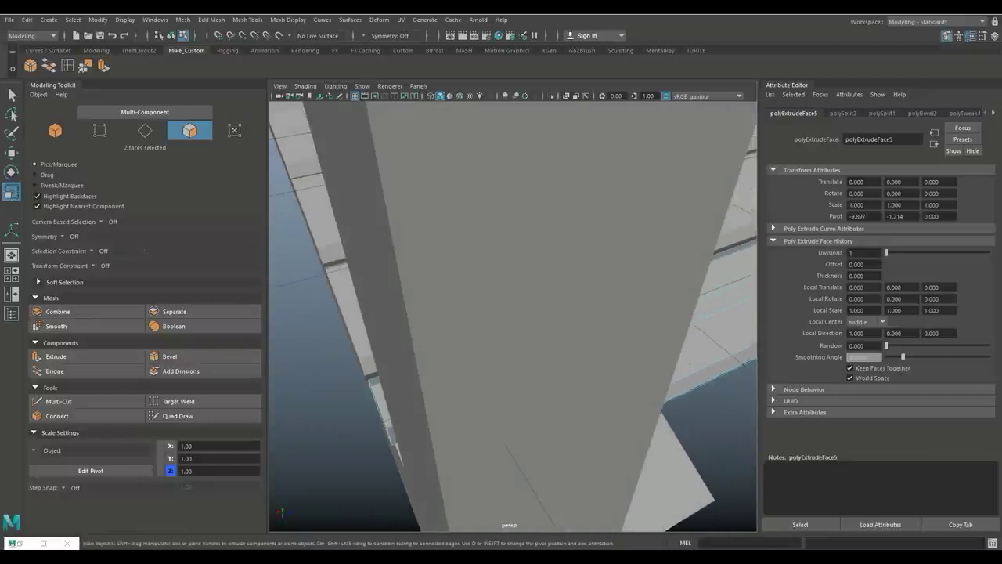
pyautogui.click(945, 35)
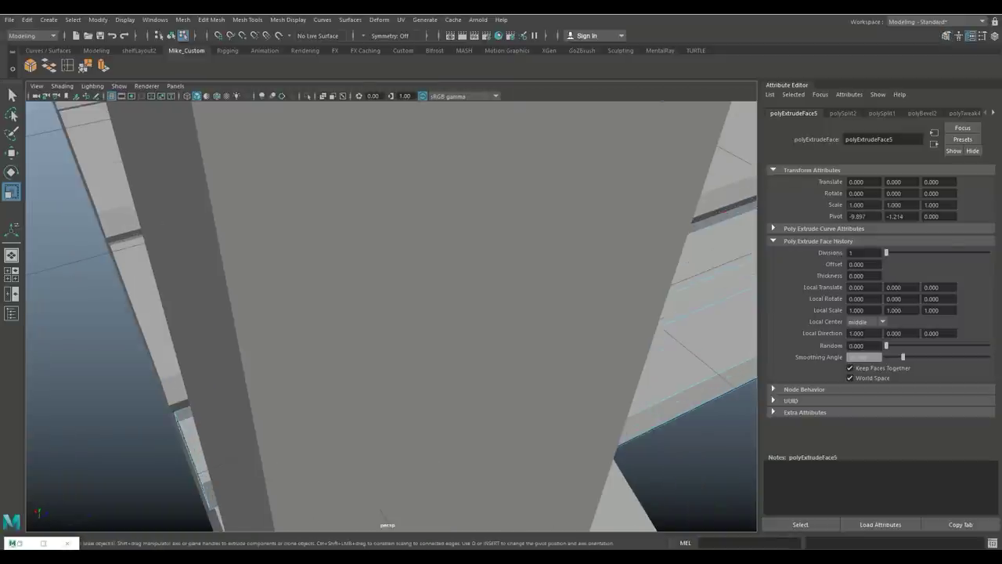
# Frame the plank in an enlarged top view and switch to vertex-face selection.
pyautogui.hotkey('ctrl', 'a')
pyautogui.press('f')
pyautogui.press('space')
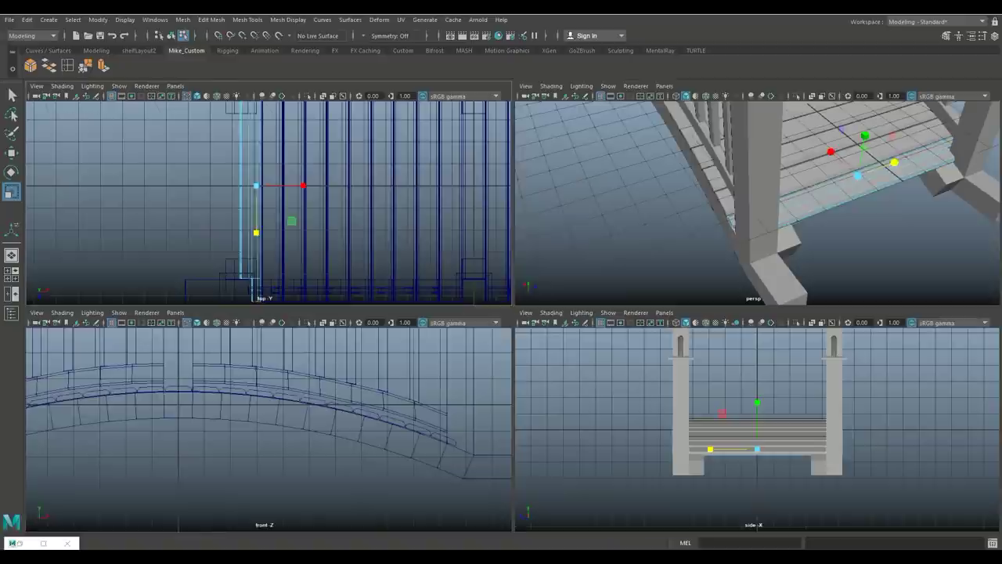
pyautogui.press('space')
pyautogui.scroll(5, 513, 274)
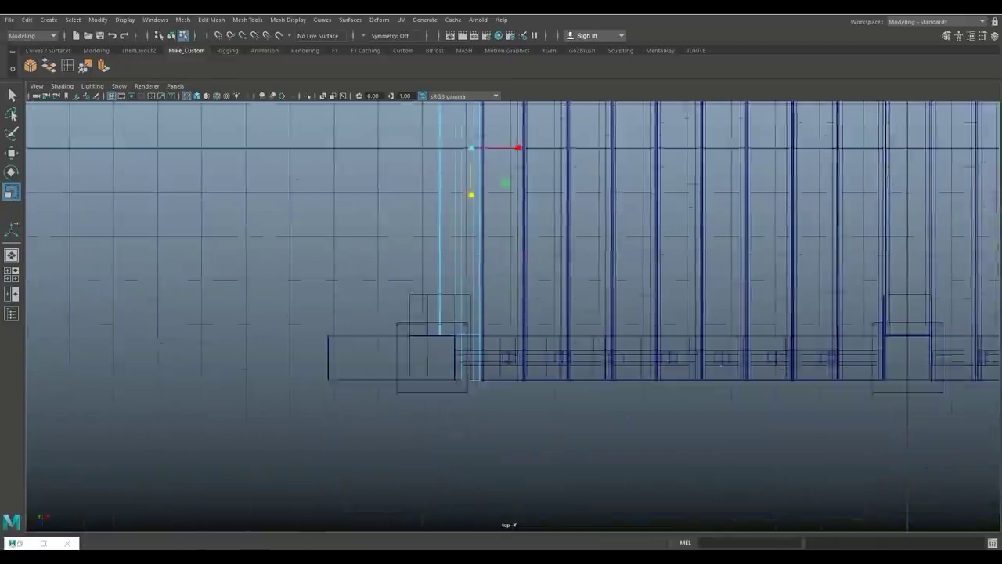
pyautogui.scroll(3, 532, 322)
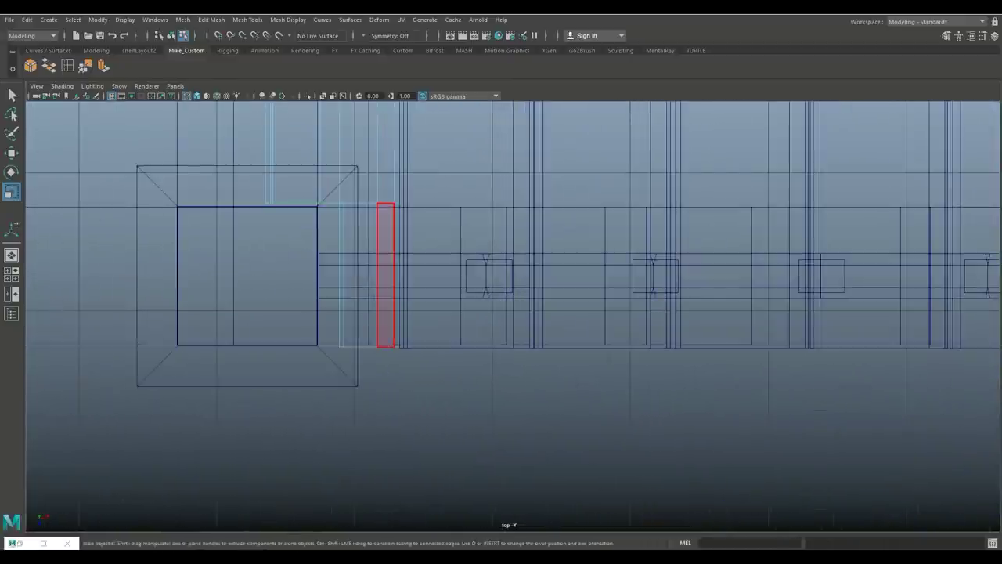
pyautogui.rightClick(381, 244)
pyautogui.moveTo(381, 245); pyautogui.dragTo(332, 259, button='right')
# Move the plank's lower and top edge points outward along Z to span the deck.
pyautogui.moveTo(470, 327); pyautogui.dragTo(294, 386)
pyautogui.press('w')
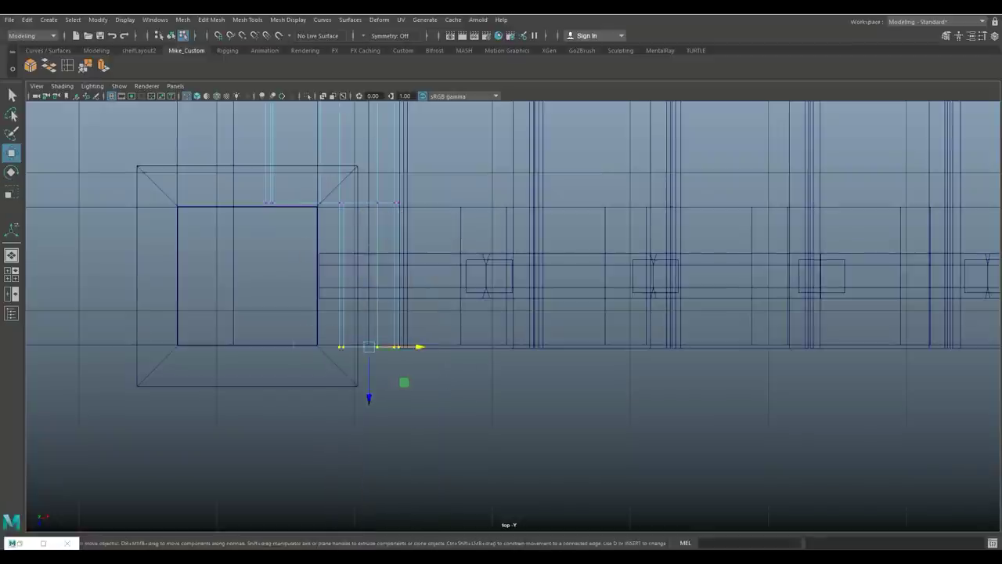
pyautogui.moveTo(368, 396); pyautogui.dragTo(369, 397)
pyautogui.scroll(5, 368, 173)
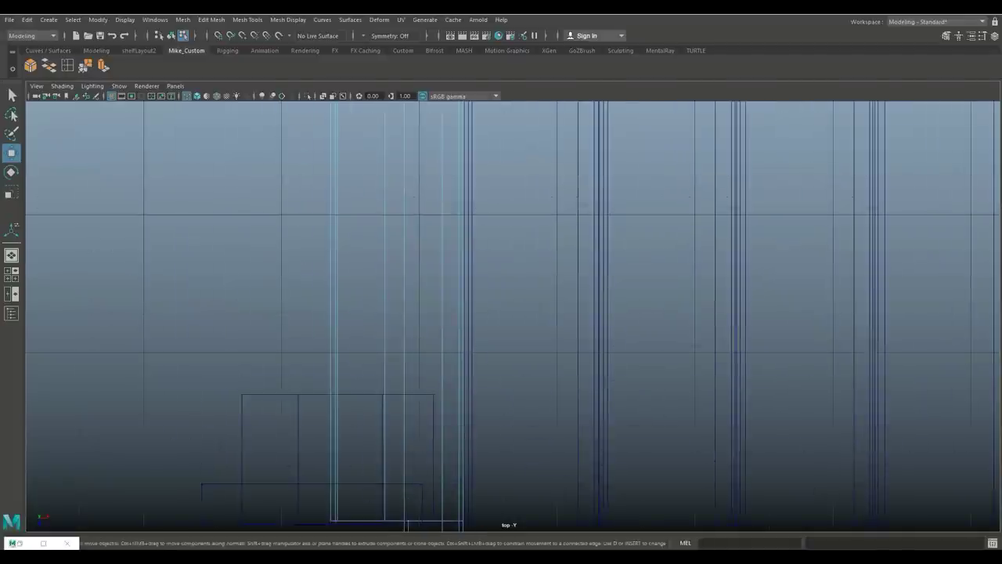
pyautogui.scroll(-6, 513, 316)
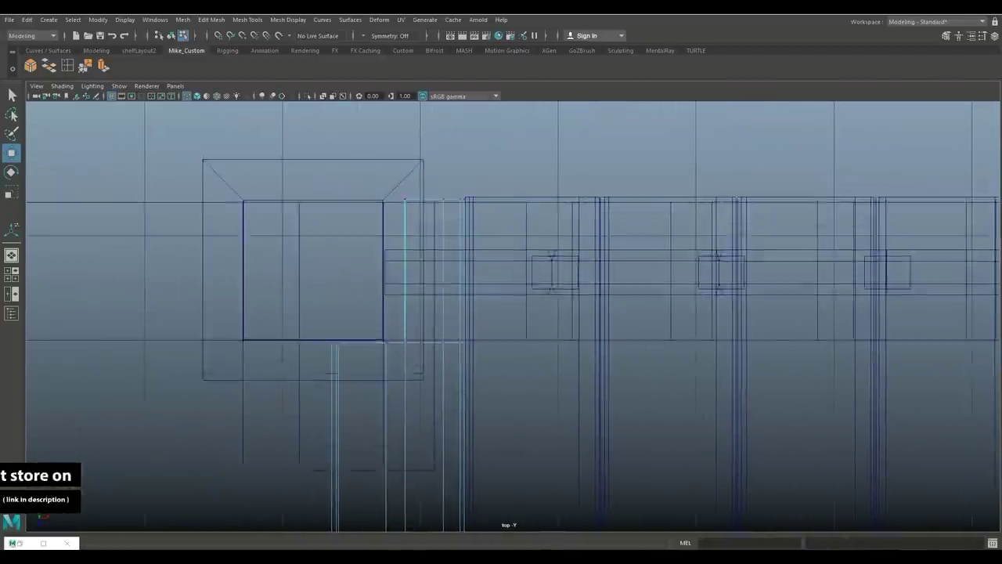
pyautogui.moveTo(382, 252); pyautogui.dragTo(470, 196)
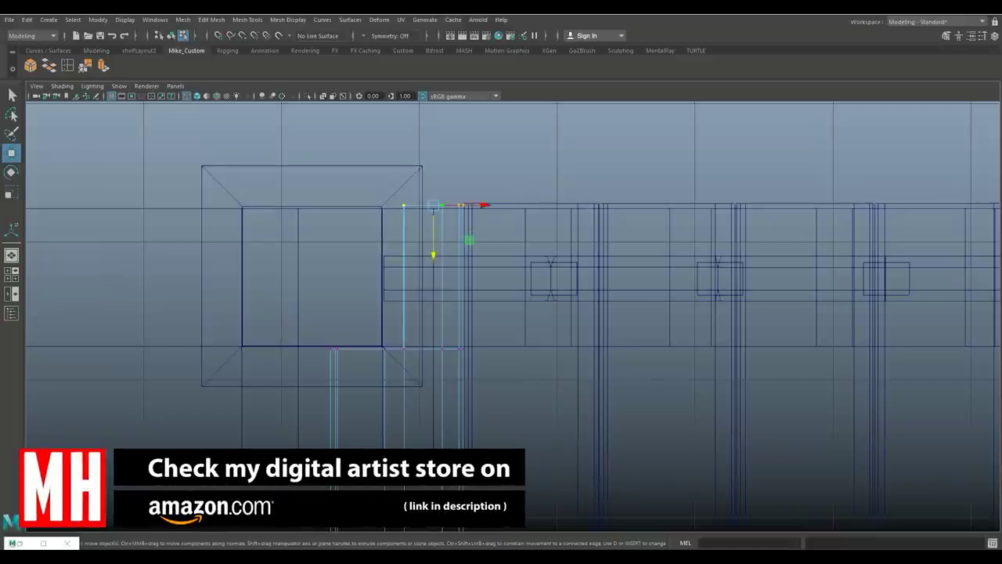
pyautogui.moveTo(433, 249); pyautogui.dragTo(433, 251)
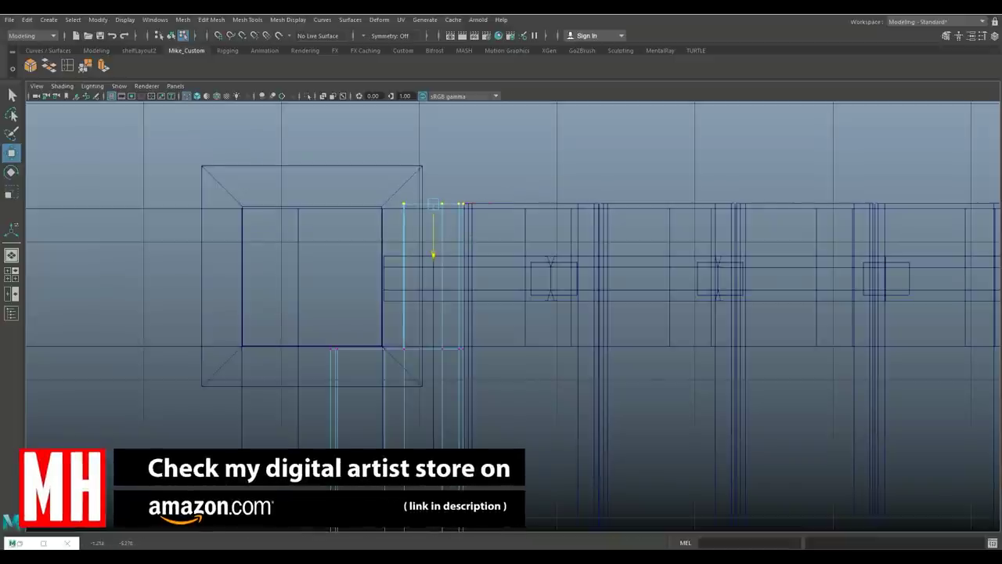
# Return to the perspective view, clear the railing selection and select the left-end edge loop.
pyautogui.press('space')
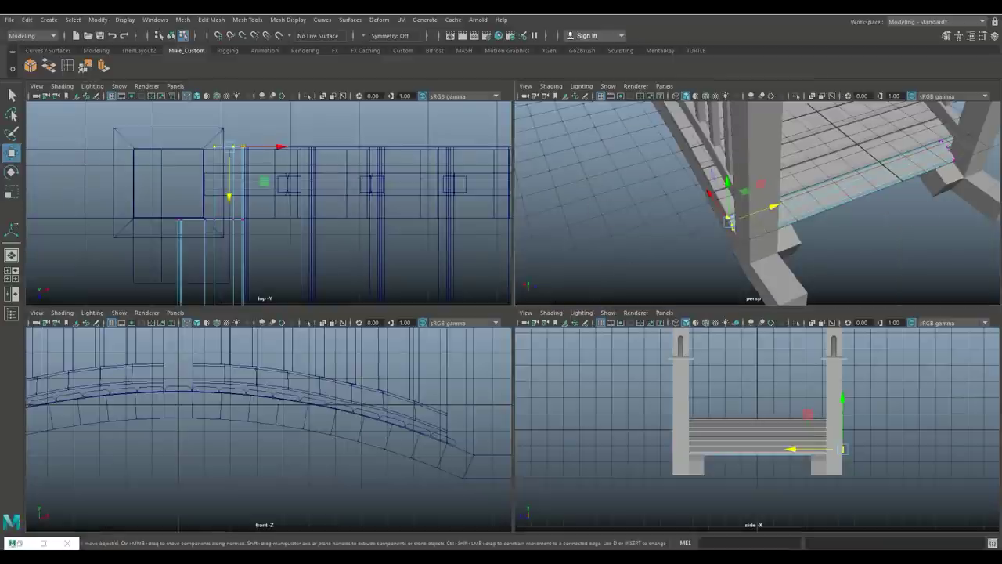
pyautogui.press('space')
pyautogui.scroll(-5, 513, 314)
pyautogui.keyDown('alt'); pyautogui.moveTo(470, 314); pyautogui.dragTo(392, 259); pyautogui.keyUp('alt')
pyautogui.click(235, 321)
pyautogui.moveTo(252, 242); pyautogui.dragTo(309, 226, button='right')
pyautogui.scroll(-6, 501, 305)
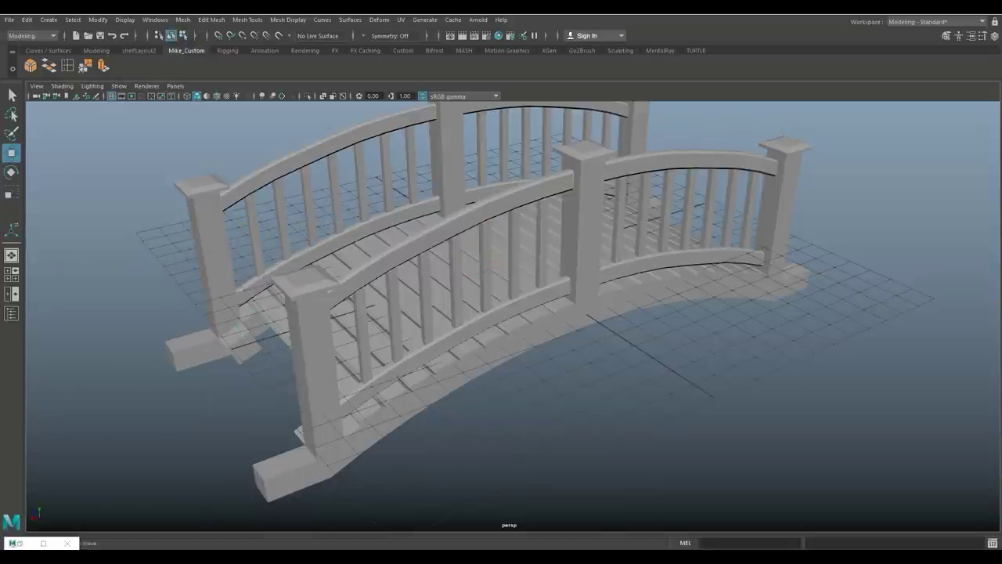
# Select the edge loop at the bridge's right end and view it from a raised three-quarter angle.
pyautogui.keyDown('alt'); pyautogui.moveTo(501, 313); pyautogui.dragTo(478, 266); pyautogui.keyUp('alt')
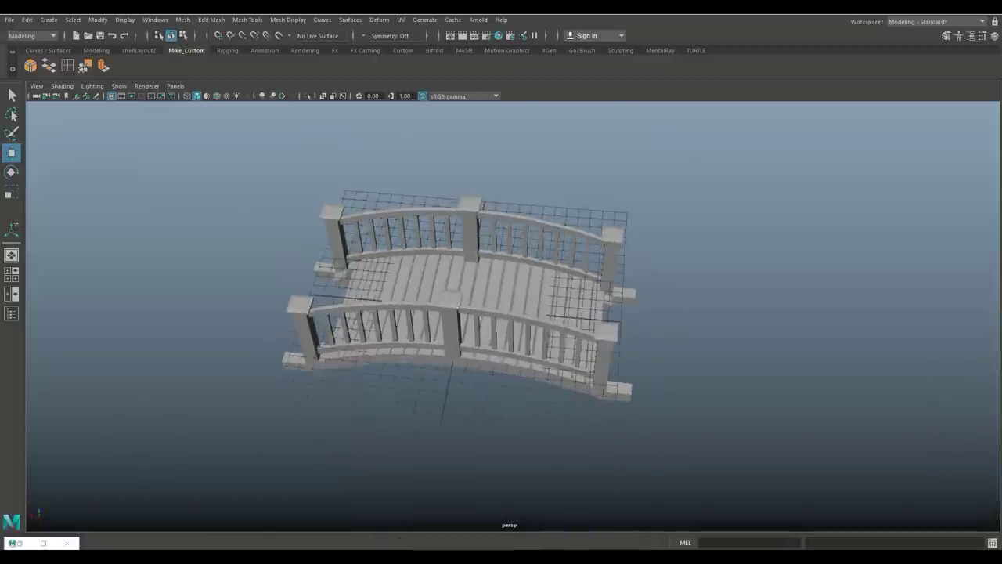
pyautogui.click(595, 345)
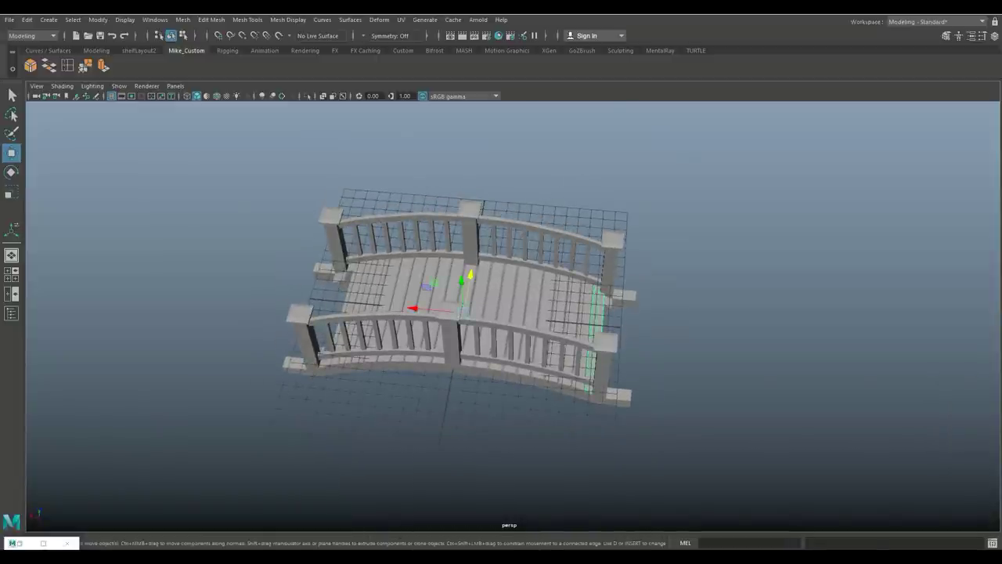
pyautogui.press('e')
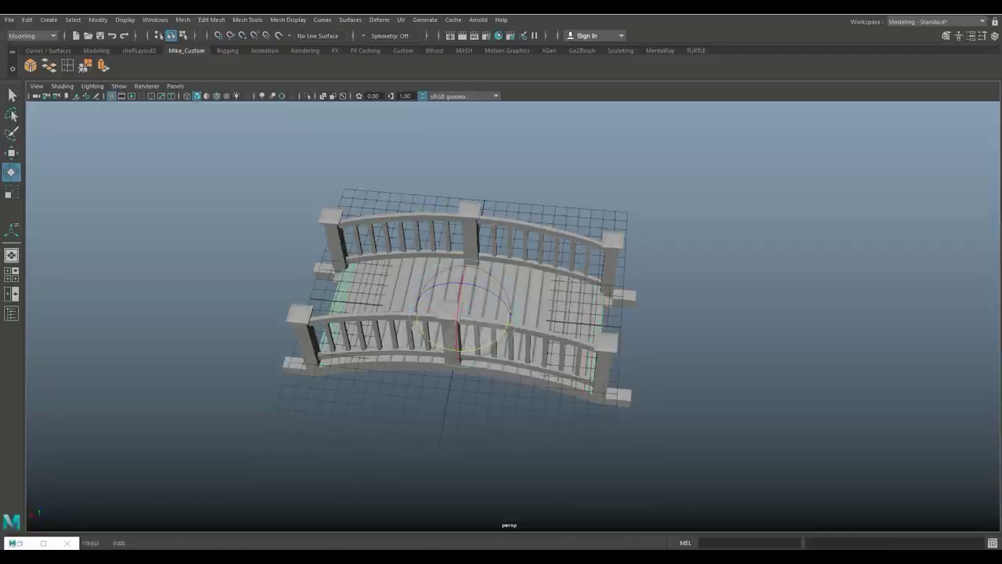
pyautogui.keyDown('alt'); pyautogui.moveTo(501, 313); pyautogui.dragTo(376, 274); pyautogui.keyUp('alt')
pyautogui.scroll(6, 501, 313)
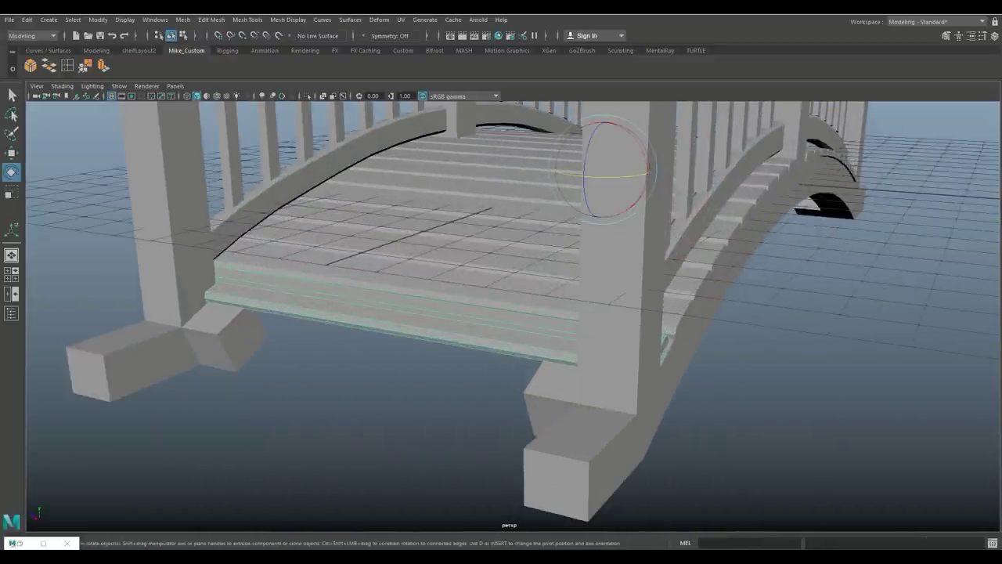
pyautogui.scroll(-5, 501, 313)
pyautogui.keyDown('alt'); pyautogui.moveTo(501, 313); pyautogui.dragTo(219, 270); pyautogui.keyUp('alt')
pyautogui.scroll(-5, 501, 313)
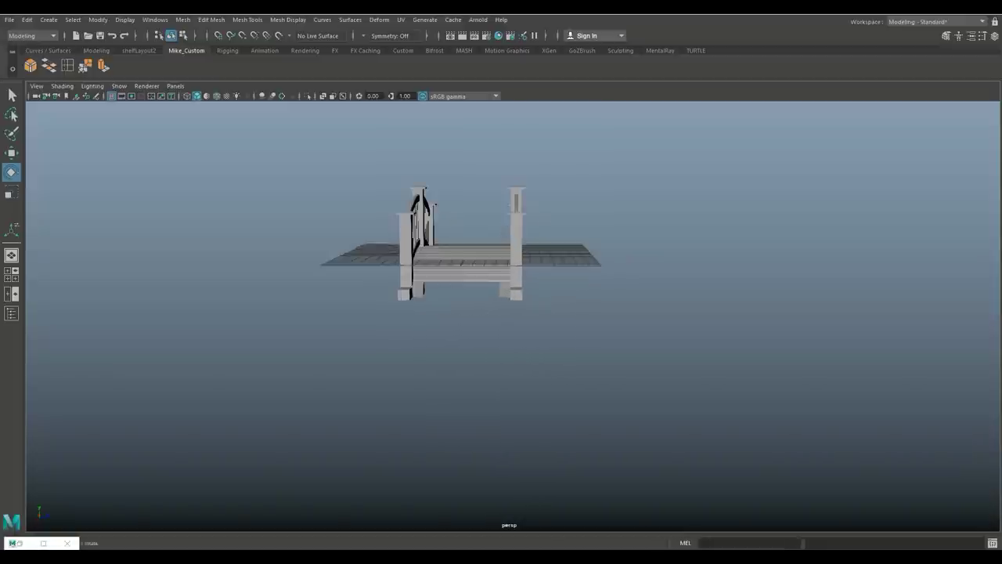
pyautogui.scroll(5, 501, 314)
pyautogui.scroll(-5, 501, 313)
pyautogui.keyDown('alt'); pyautogui.moveTo(502, 313); pyautogui.dragTo(501, 352); pyautogui.keyUp('alt')
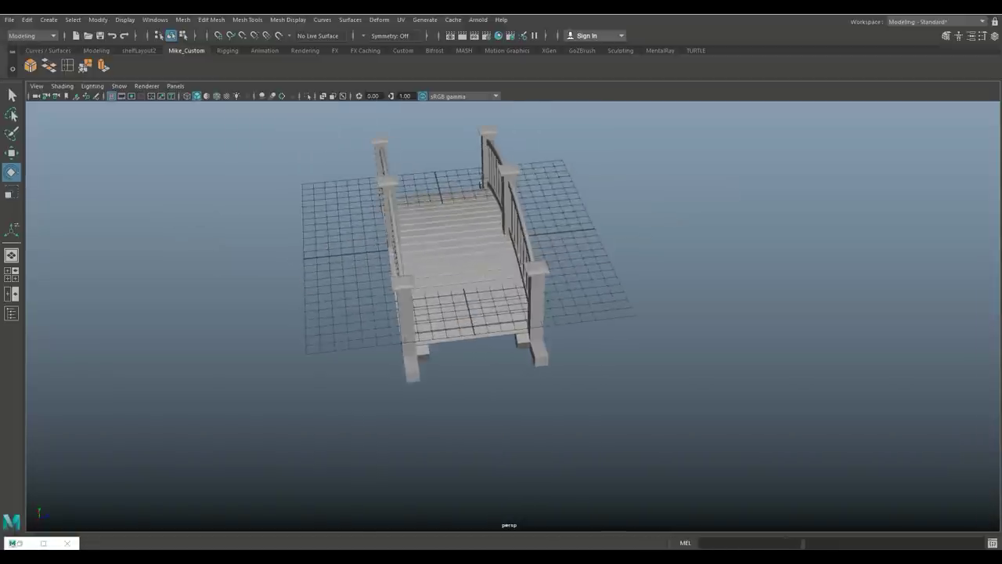
pyautogui.scroll(5, 501, 313)
pyautogui.keyDown('alt'); pyautogui.moveTo(501, 313); pyautogui.dragTo(501, 282); pyautogui.keyUp('alt')
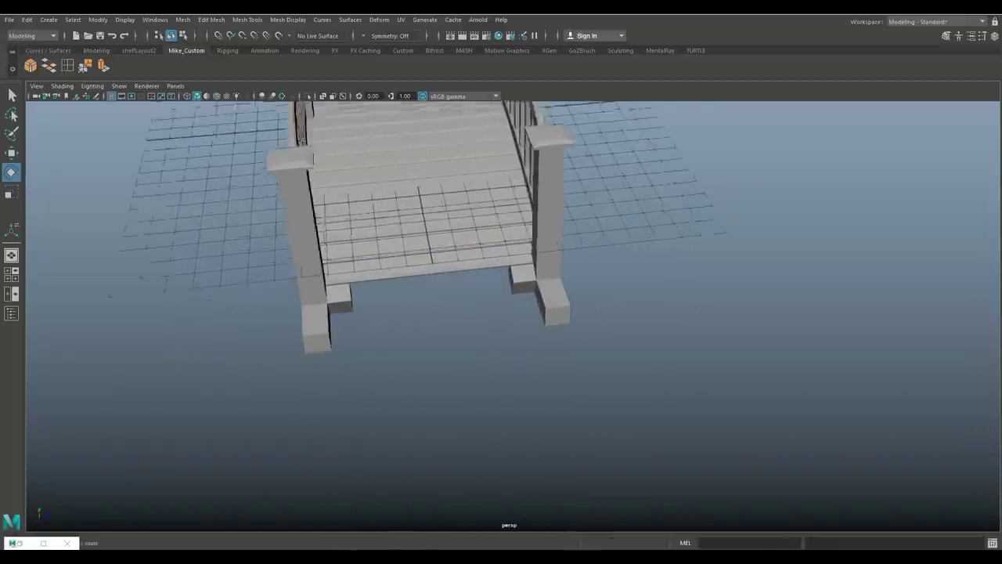
pyautogui.scroll(3, 501, 313)
# Duplicate the end deck plank and slide the copy out past the bridge end.
pyautogui.doubleClick(391, 201)
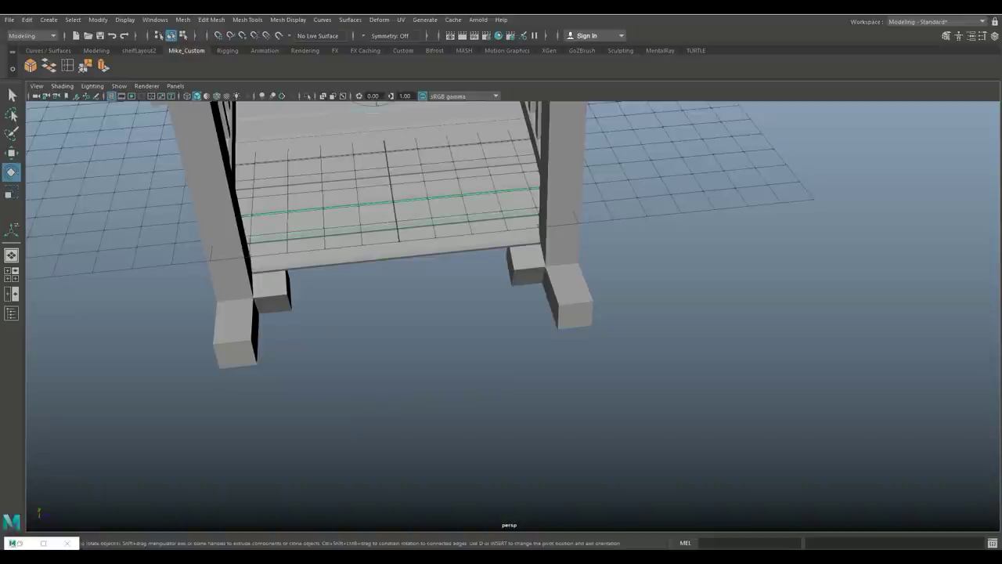
pyautogui.hotkey('ctrl', 'd')
pyautogui.press('w')
pyautogui.keyDown('alt'); pyautogui.moveTo(501, 313); pyautogui.dragTo(384, 290); pyautogui.keyUp('alt')
pyautogui.moveTo(333, 202); pyautogui.dragTo(373, 210)
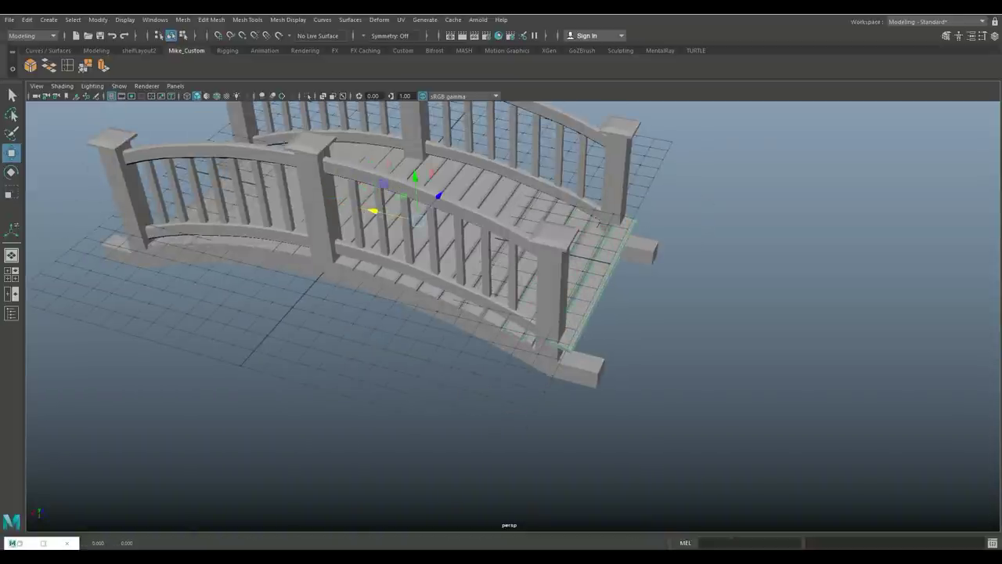
# Center the plank piece's pivot in the enlarged front view.
pyautogui.click(11, 274)
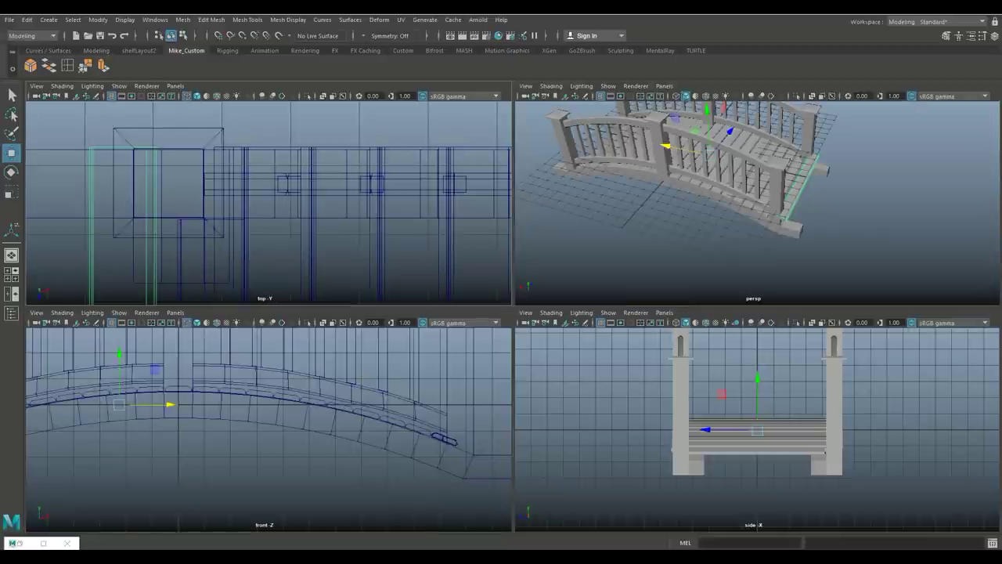
pyautogui.press('f')
pyautogui.press('space')
pyautogui.scroll(-5, 901, 259)
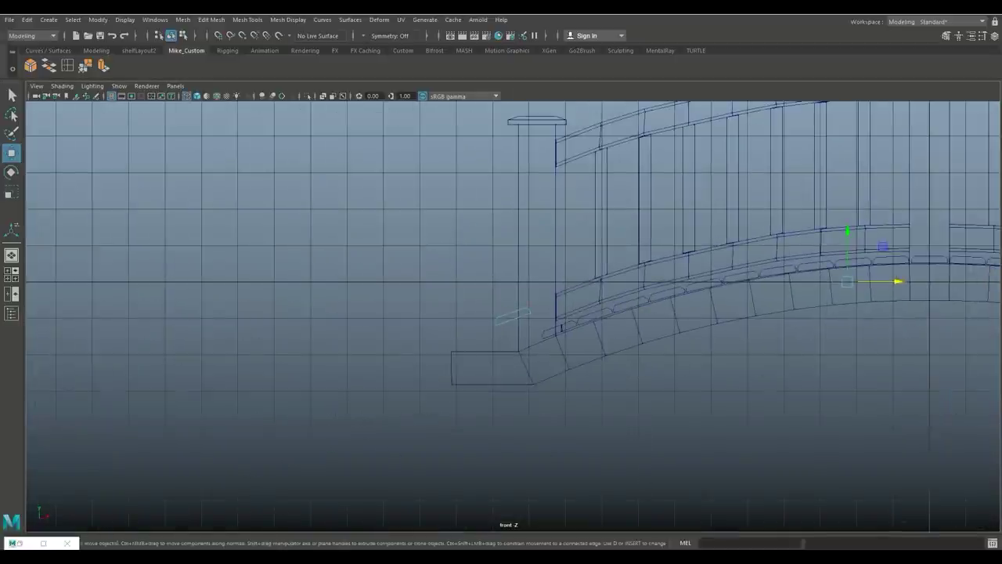
pyautogui.click(97, 19)
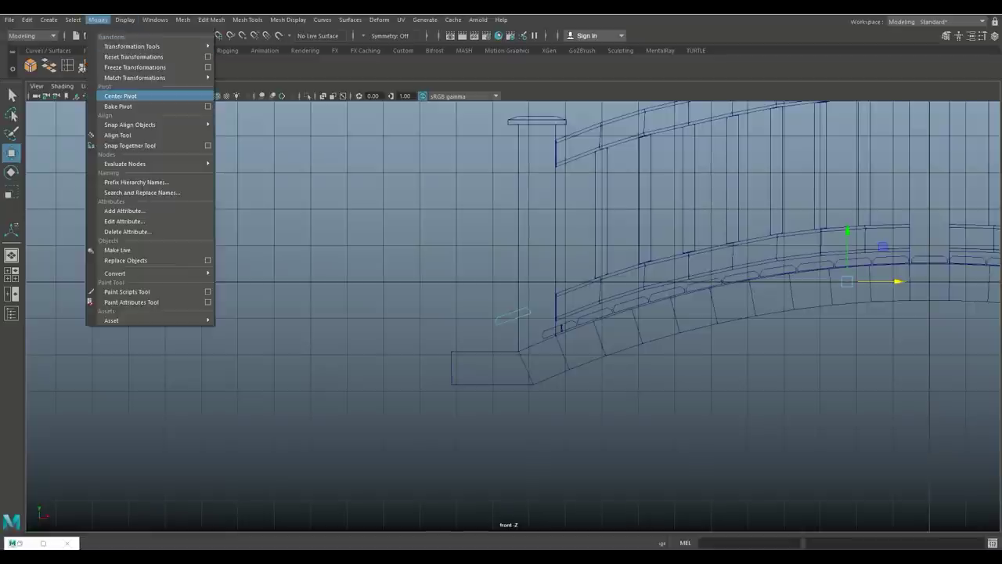
pyautogui.click(120, 96)
pyautogui.scroll(2, 856, 215)
pyautogui.scroll(3, 507, 317)
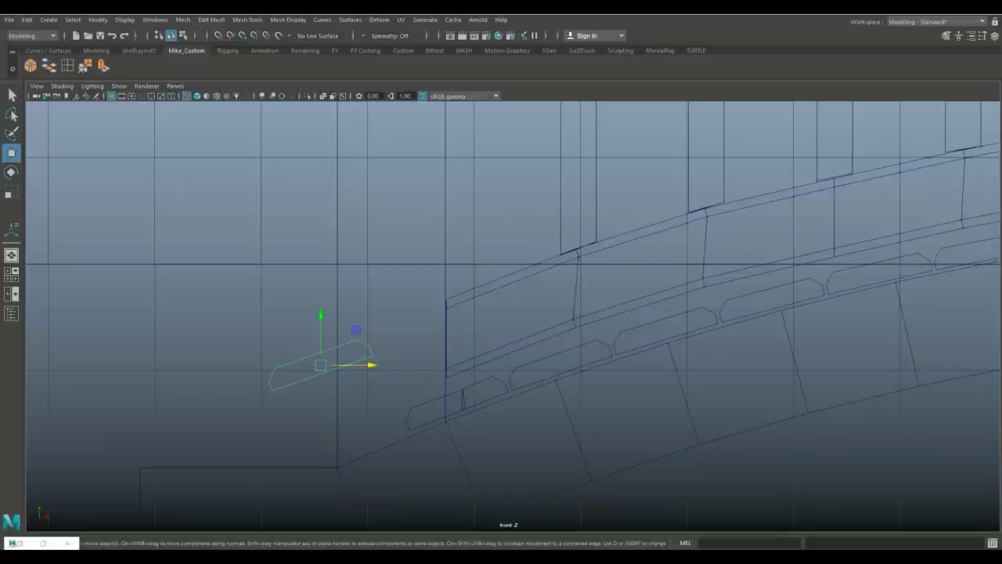
# Rotate the piece nearly horizontal and move it up against the arch foot.
pyautogui.press('e')
pyautogui.moveTo(344, 364); pyautogui.dragTo(320, 416)
pyautogui.press('w')
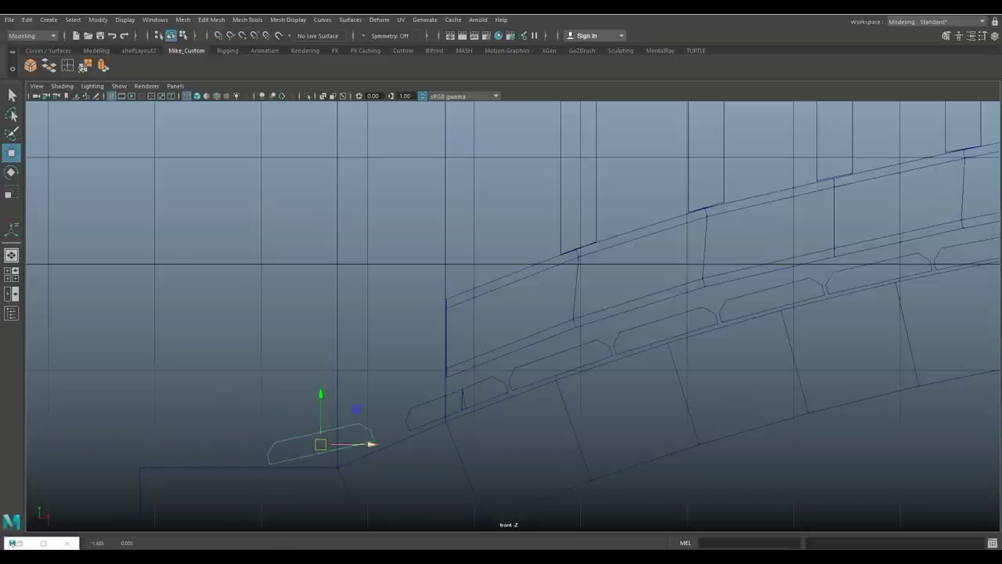
pyautogui.moveTo(320, 444); pyautogui.dragTo(351, 435)
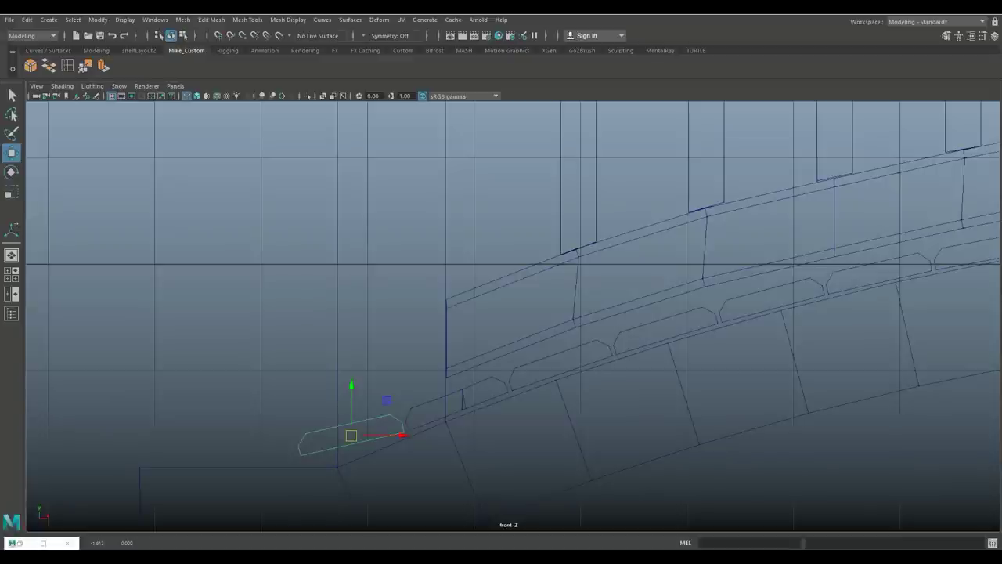
pyautogui.press('e')
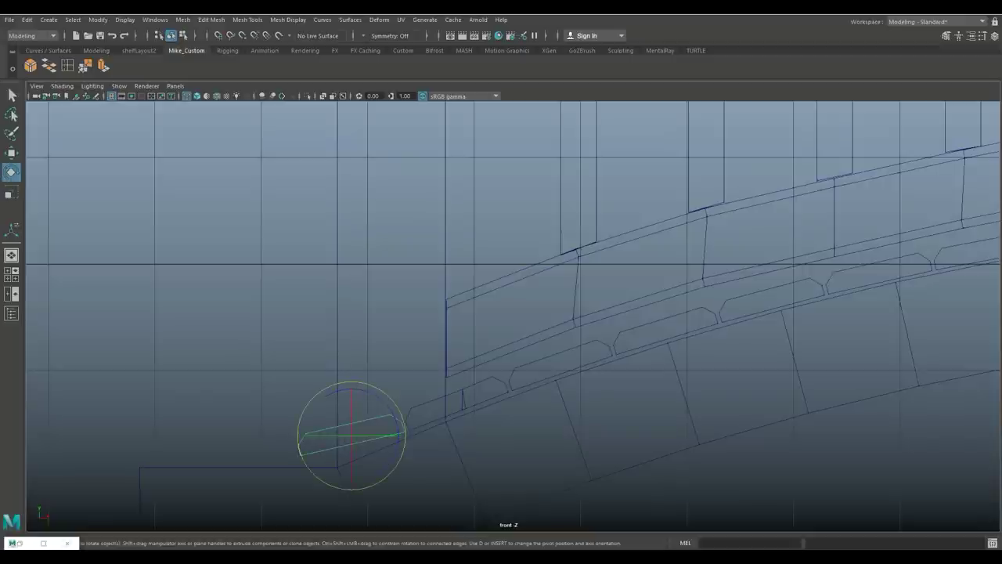
pyautogui.moveTo(400, 412); pyautogui.dragTo(404, 426)
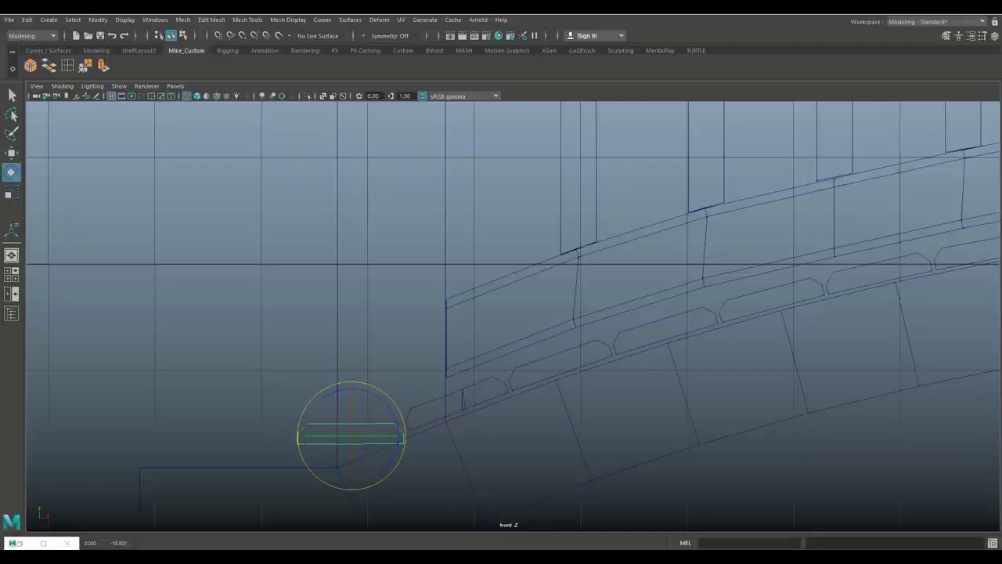
pyautogui.press('w')
pyautogui.moveTo(352, 395); pyautogui.dragTo(352, 386)
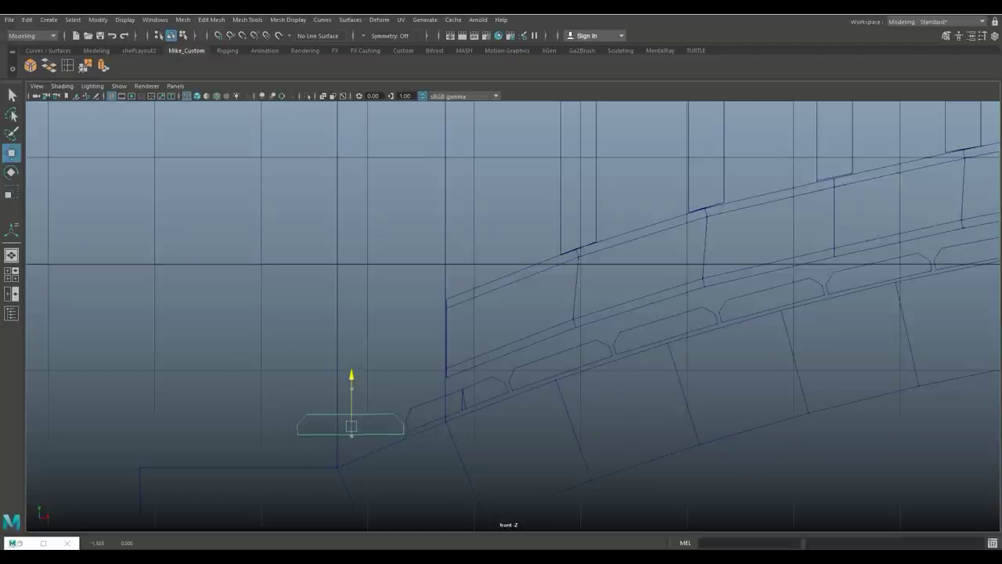
# Shift the piece's left-end vertices to the right.
pyautogui.rightClick(308, 244)
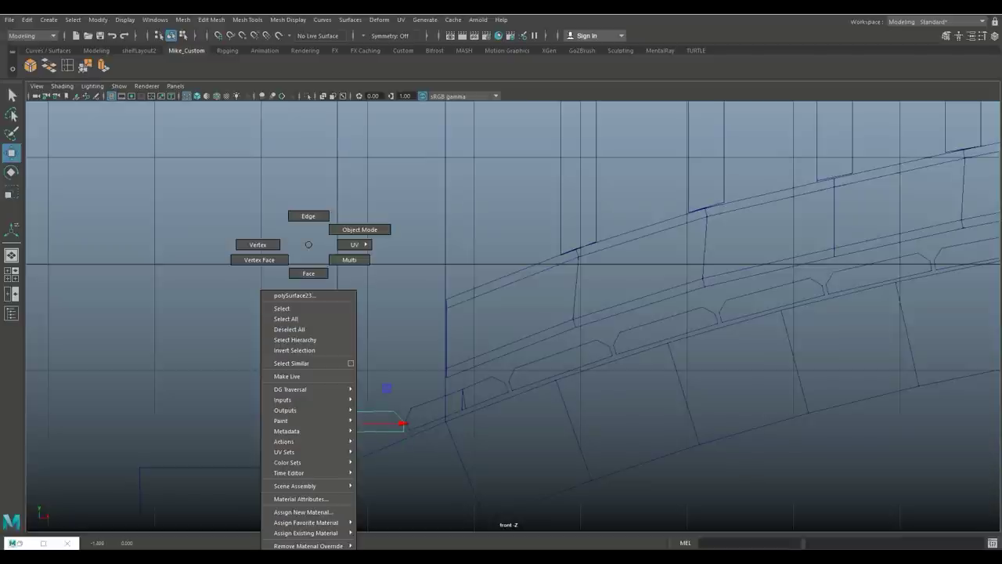
pyautogui.click(258, 244)
pyautogui.moveTo(232, 363); pyautogui.dragTo(323, 476)
pyautogui.moveTo(354, 422); pyautogui.dragTo(393, 422)
# Rotate and lower the piece's faces so they follow the arch slope.
pyautogui.moveTo(374, 244); pyautogui.dragTo(423, 229, button='right')
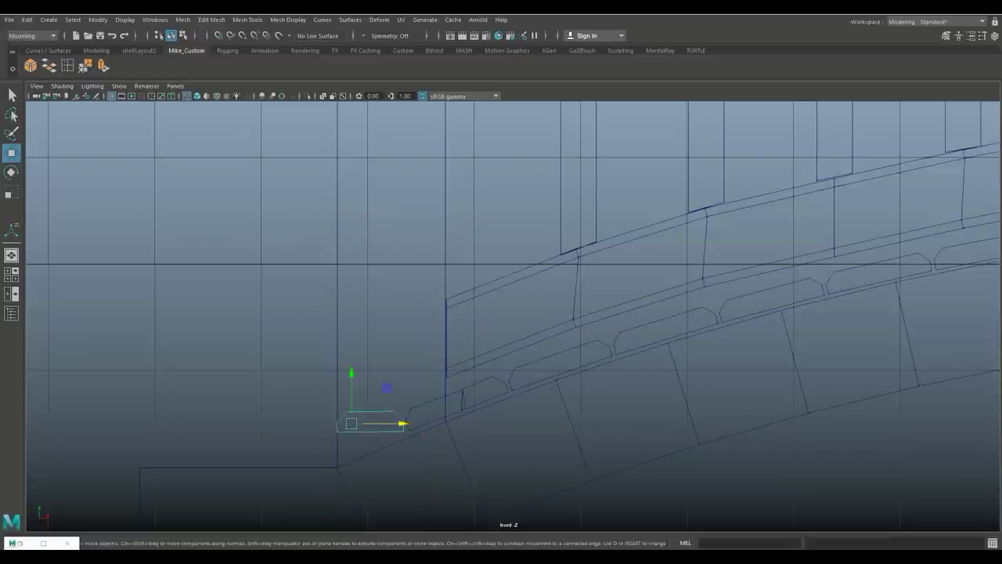
pyautogui.press('e')
pyautogui.moveTo(399, 414); pyautogui.dragTo(389, 386)
pyautogui.press('w')
pyautogui.moveTo(352, 423); pyautogui.dragTo(354, 441)
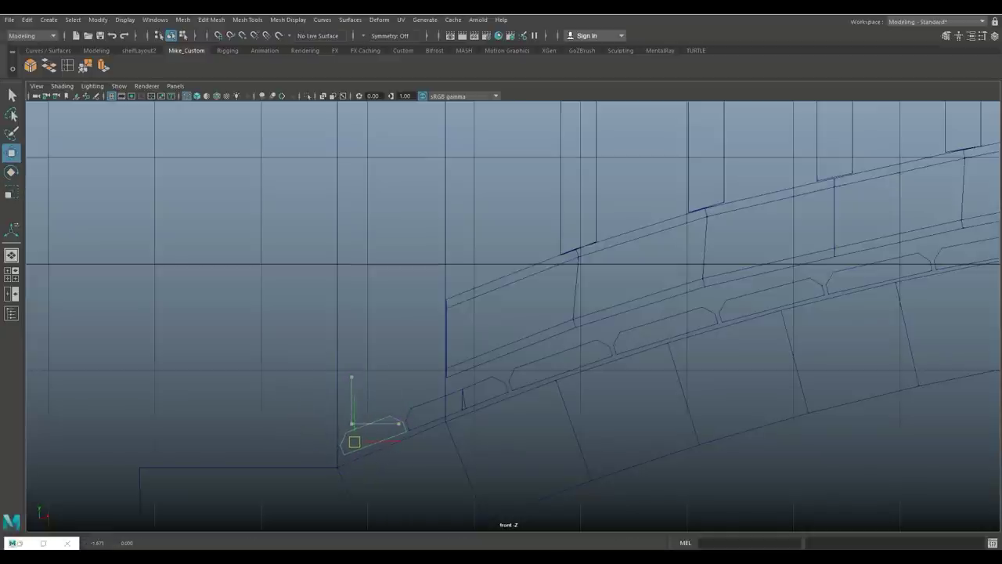
pyautogui.moveTo(354, 441); pyautogui.dragTo(354, 442)
pyautogui.press('e')
pyautogui.moveTo(400, 413); pyautogui.dragTo(404, 418)
pyautogui.press('w')
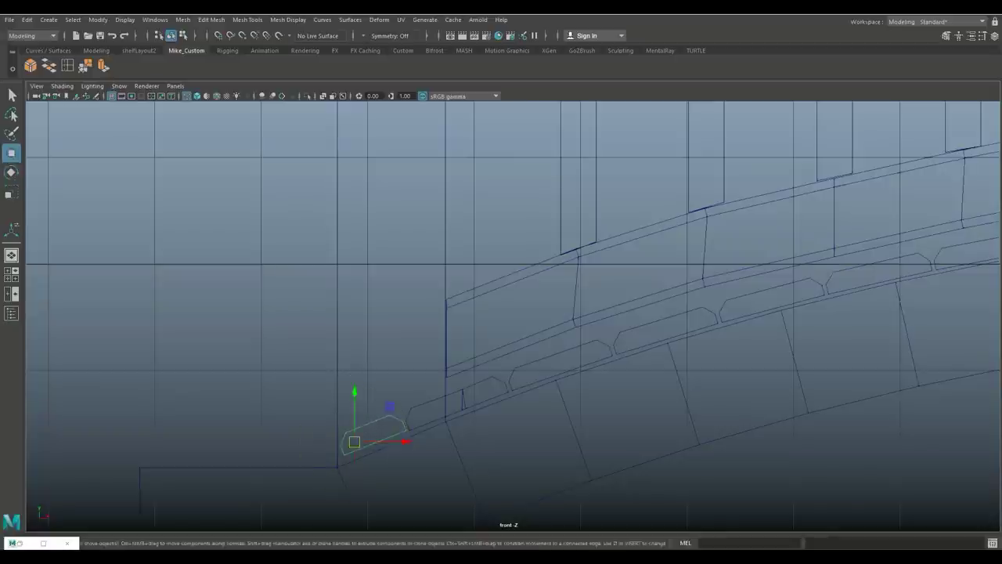
pyautogui.moveTo(354, 441); pyautogui.dragTo(351, 443)
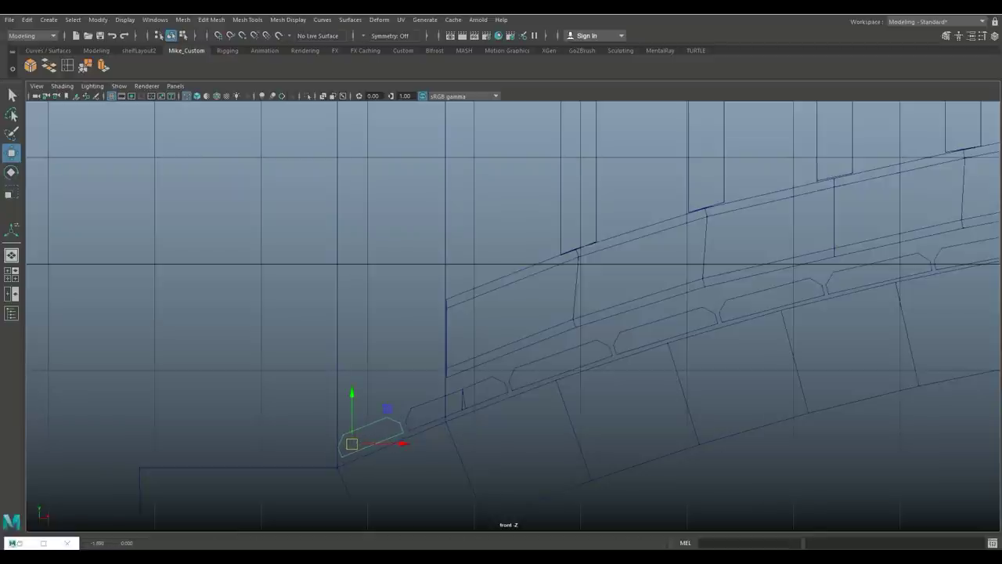
pyautogui.click(12, 274)
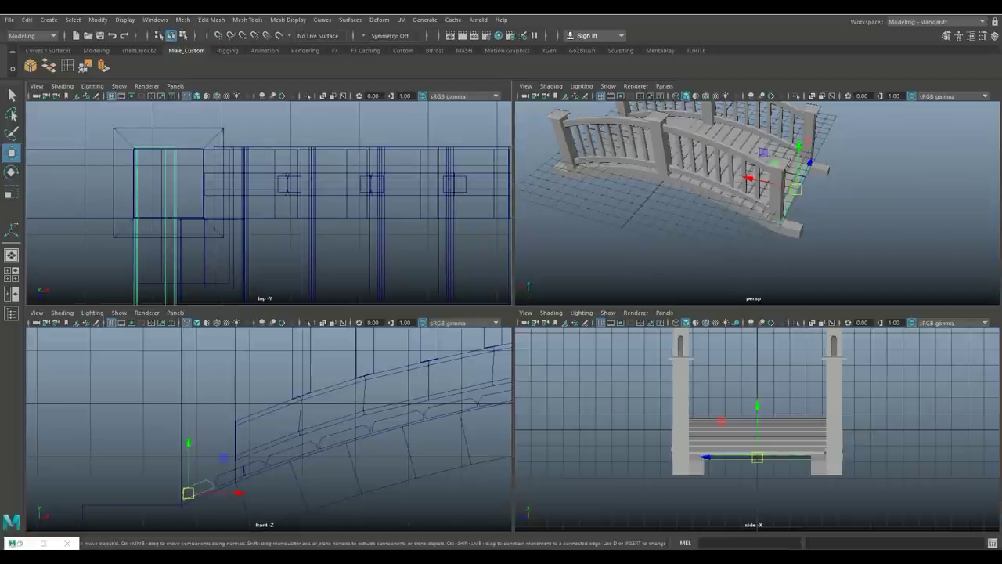
# Scale the end plank narrower along X.
pyautogui.press('space')
pyautogui.press('f')
pyautogui.moveTo(517, 298)
pyautogui.keyDown('alt'); pyautogui.mouseDown()
pyautogui.moveTo(486, 329)
pyautogui.moveTo(513, 321)
pyautogui.moveTo(508, 312)
pyautogui.mouseUp(); pyautogui.keyUp('alt')
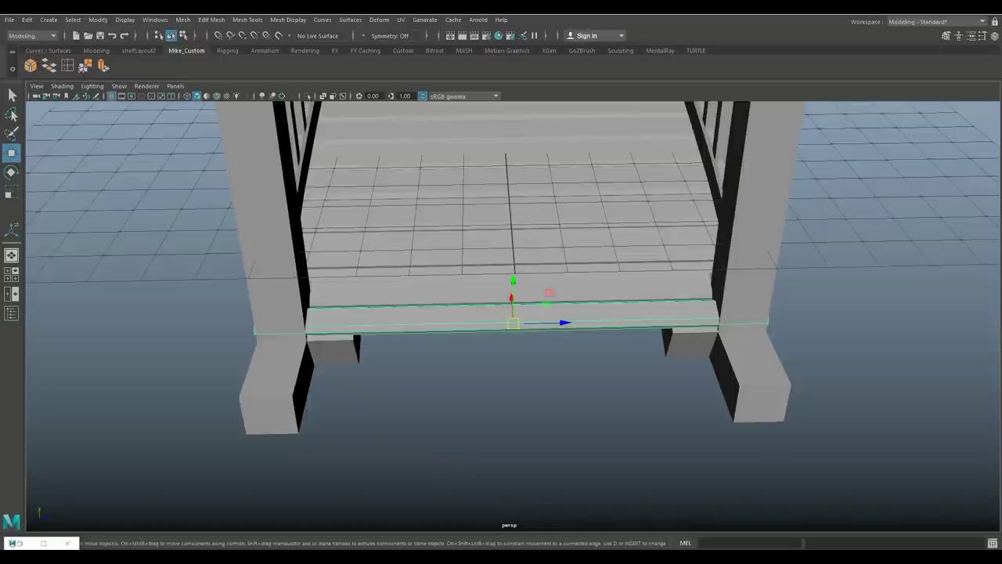
pyautogui.press('r')
pyautogui.moveTo(560, 322); pyautogui.dragTo(474, 360)
# Duplicate the narrowed plank and slide the copy along X beside it.
pyautogui.hotkey('ctrl', 'd')
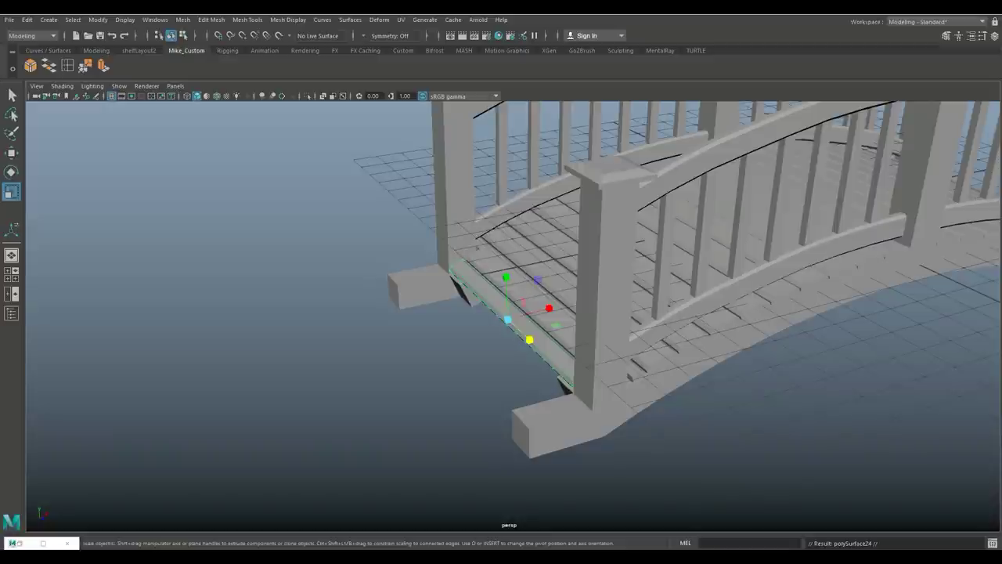
pyautogui.press('w')
pyautogui.click(552, 310)
pyautogui.moveTo(552, 310); pyautogui.dragTo(531, 314)
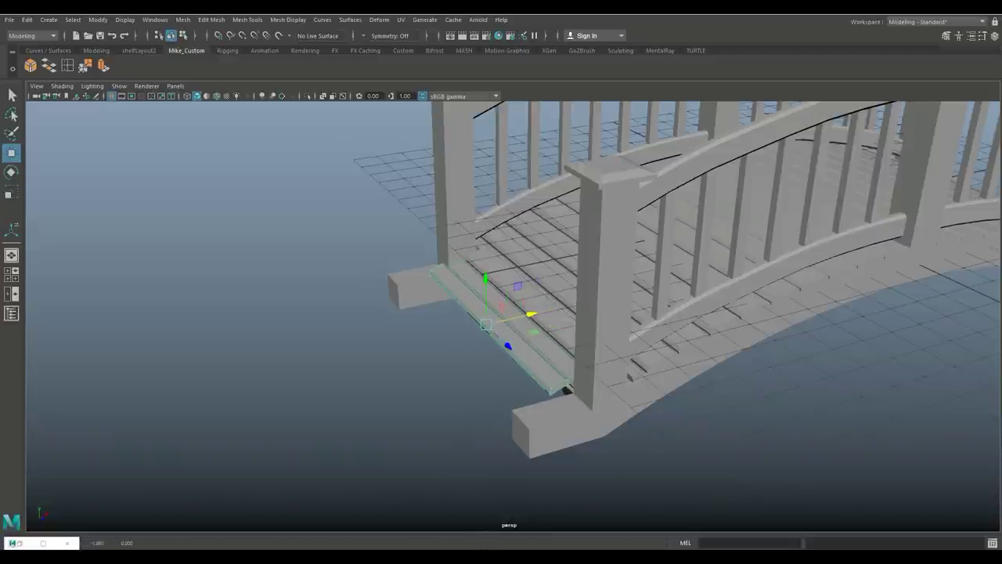
pyautogui.press('space')
pyautogui.press('space')
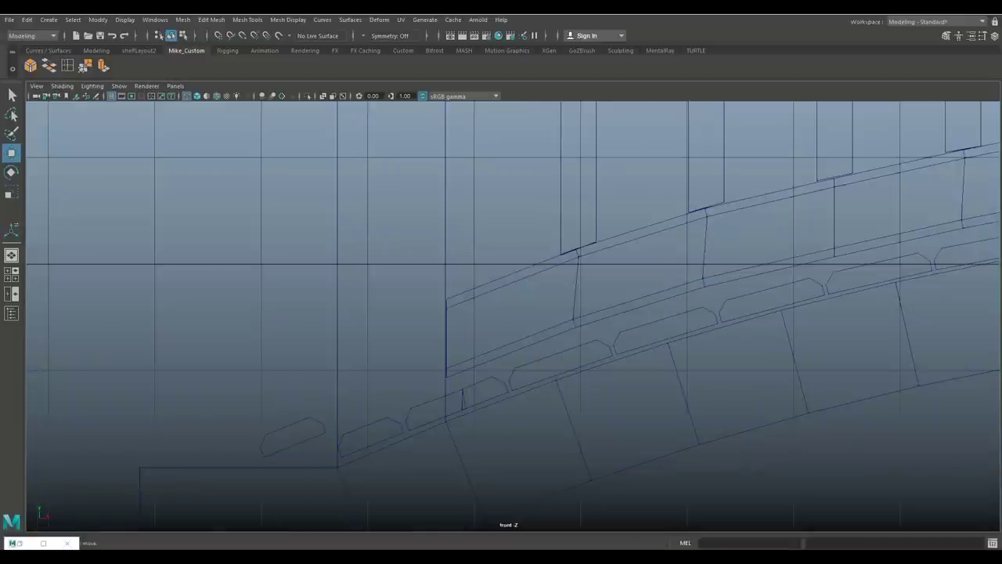
# Delete the stray piece, duplicate the plank with a centred pivot and slide it along the landing.
pyautogui.press('Delete')
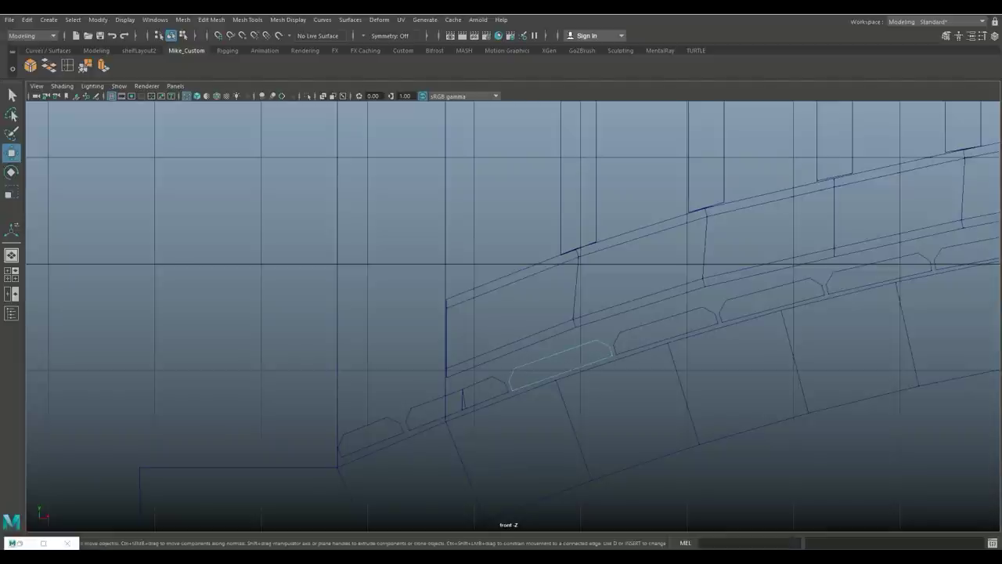
pyautogui.hotkey('ctrl', 'd')
pyautogui.scroll(-5, 513, 316)
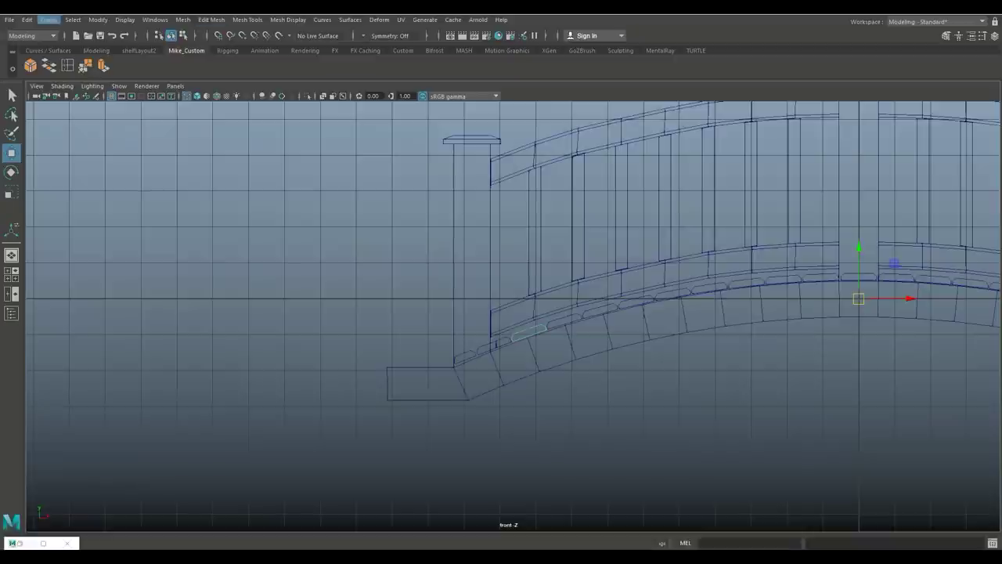
pyautogui.click(98, 19)
pyautogui.click(129, 94)
pyautogui.press('f')
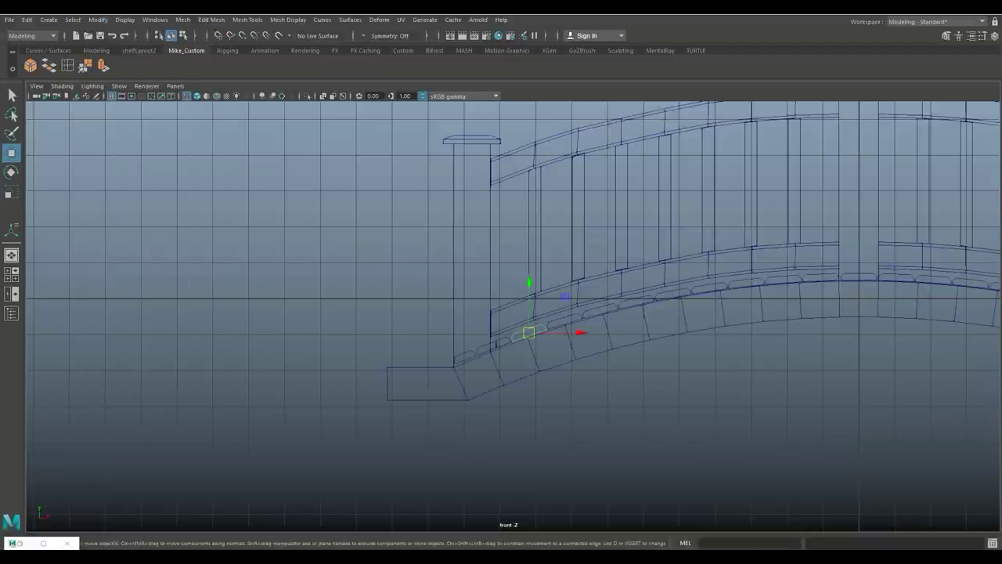
pyautogui.moveTo(591, 350); pyautogui.dragTo(394, 408)
# Lower the plank onto the landing top and place another copy further left.
pyautogui.press('e')
pyautogui.press('w')
pyautogui.press('e')
pyautogui.press('w')
pyautogui.moveTo(347, 380); pyautogui.dragTo(347, 384)
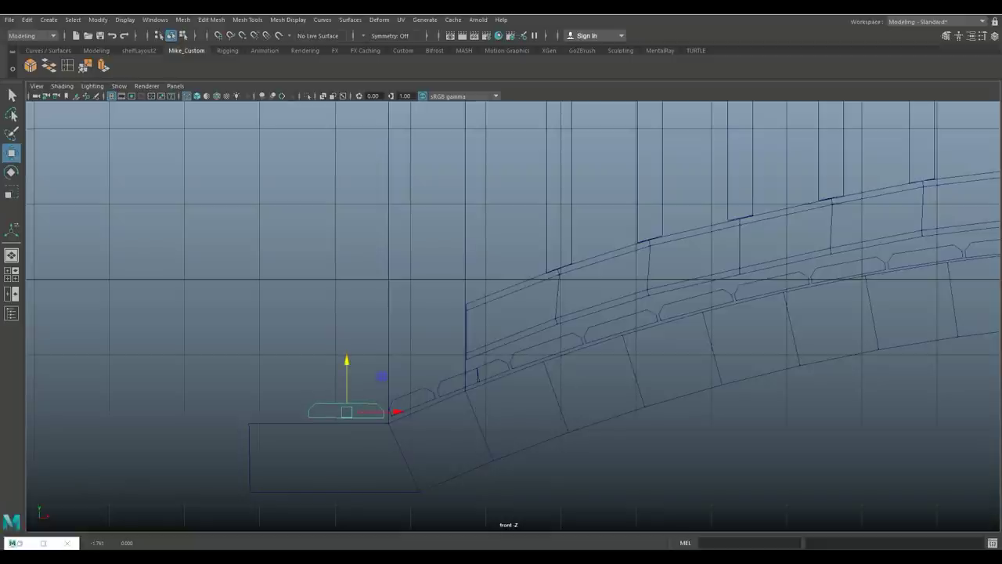
pyautogui.hotkey('ctrl', 'd')
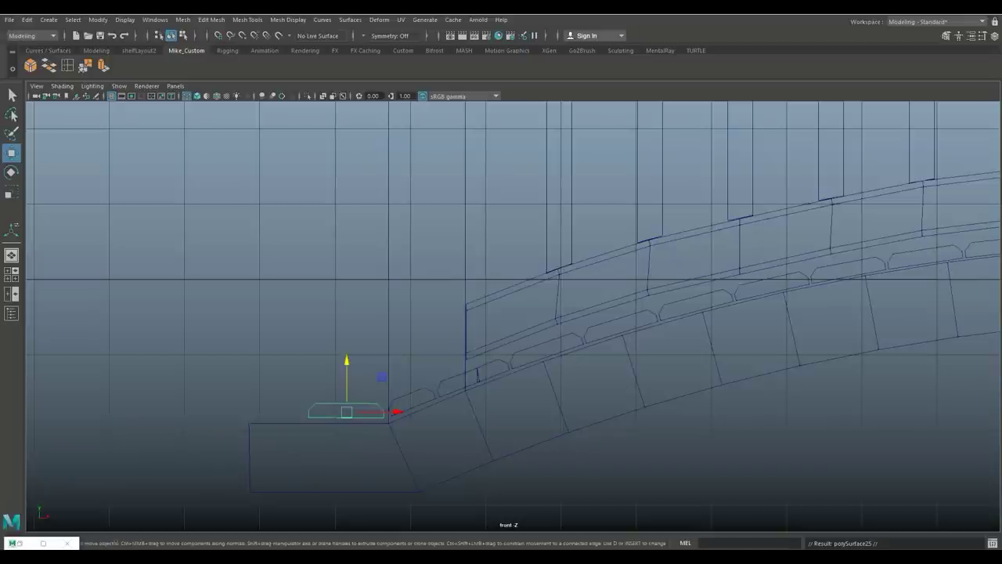
pyautogui.moveTo(397, 412); pyautogui.dragTo(317, 412)
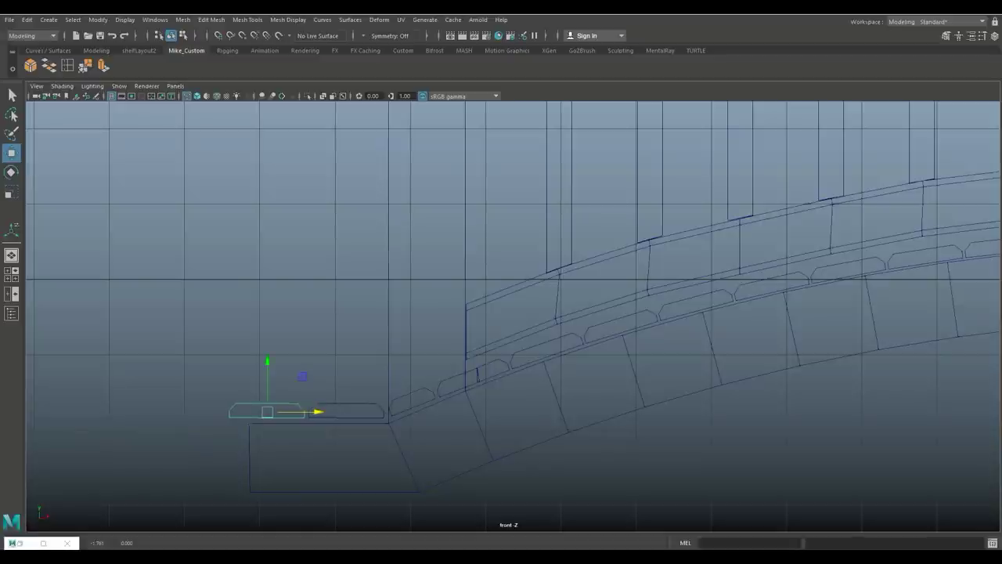
# Pull the landing block's left-edge vertices outward beneath the planks.
pyautogui.press('Up')
pyautogui.moveTo(245, 243); pyautogui.dragTo(200, 245, button='right')
pyautogui.moveTo(226, 414); pyautogui.dragTo(266, 520)
pyautogui.moveTo(291, 457); pyautogui.dragTo(273, 458)
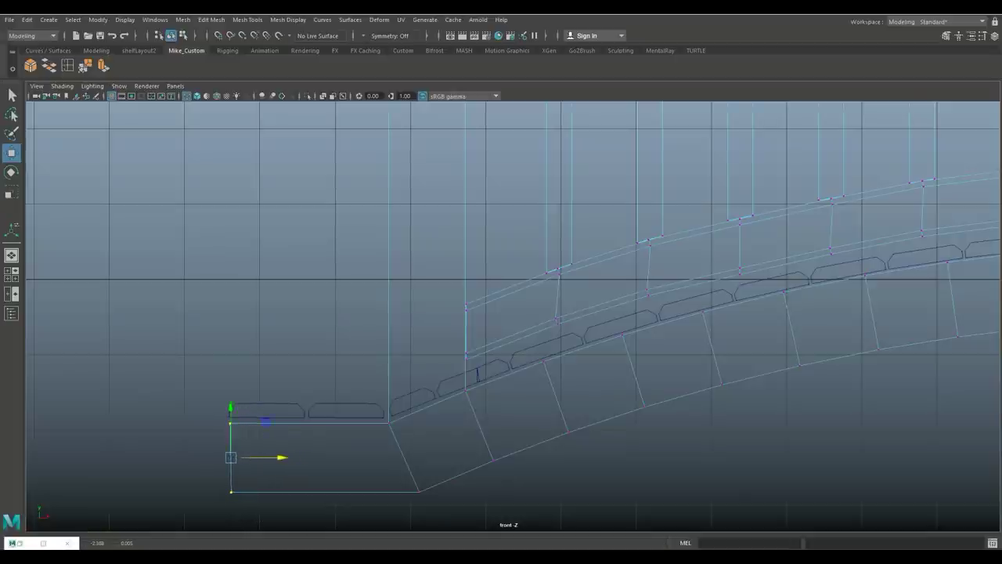
pyautogui.click(232, 492)
pyautogui.moveTo(282, 492); pyautogui.dragTo(278, 491)
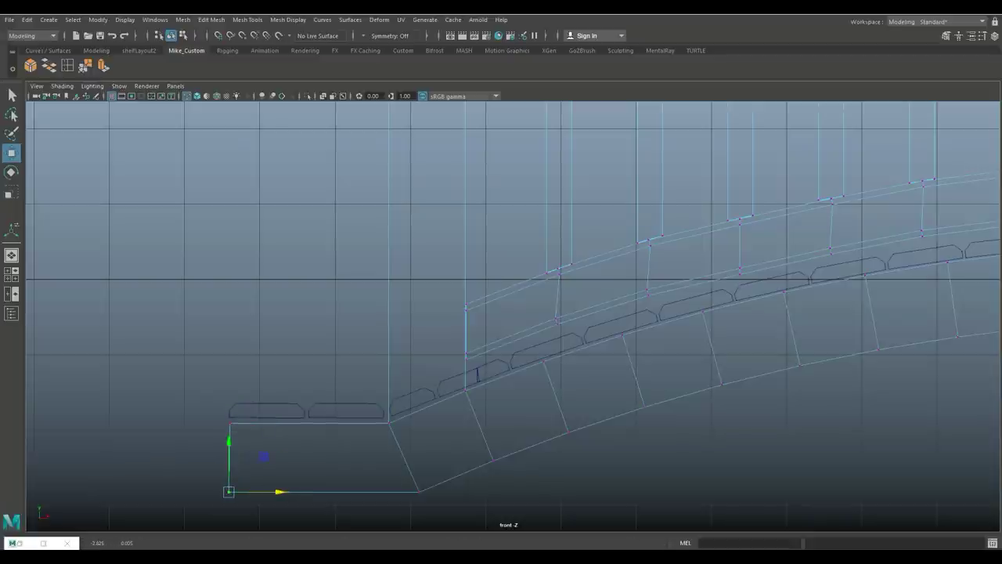
pyautogui.scroll(-3, 513, 313)
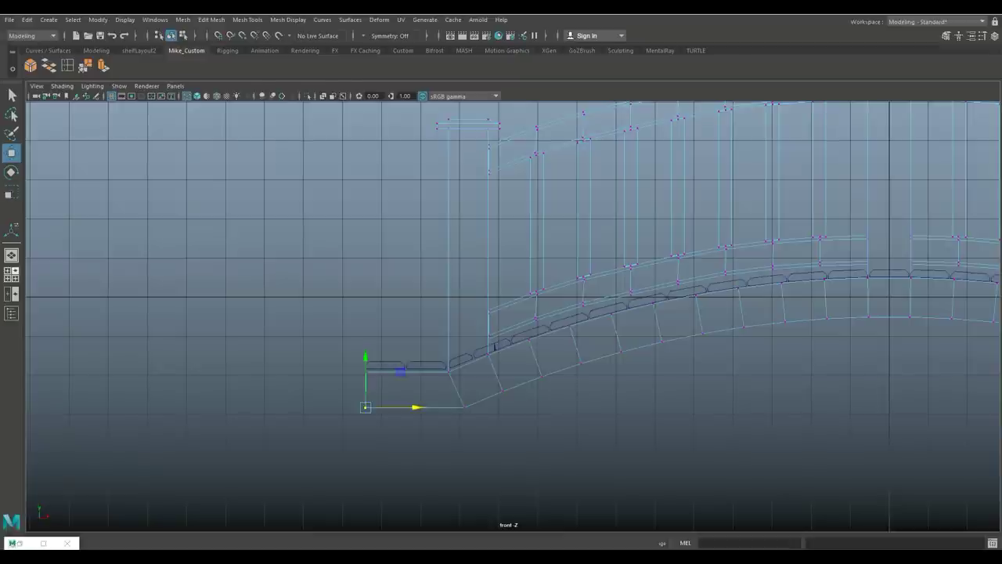
pyautogui.click(12, 274)
pyautogui.click(12, 255)
pyautogui.keyDown('alt'); pyautogui.moveTo(509, 314); pyautogui.dragTo(360, 291); pyautogui.keyUp('alt')
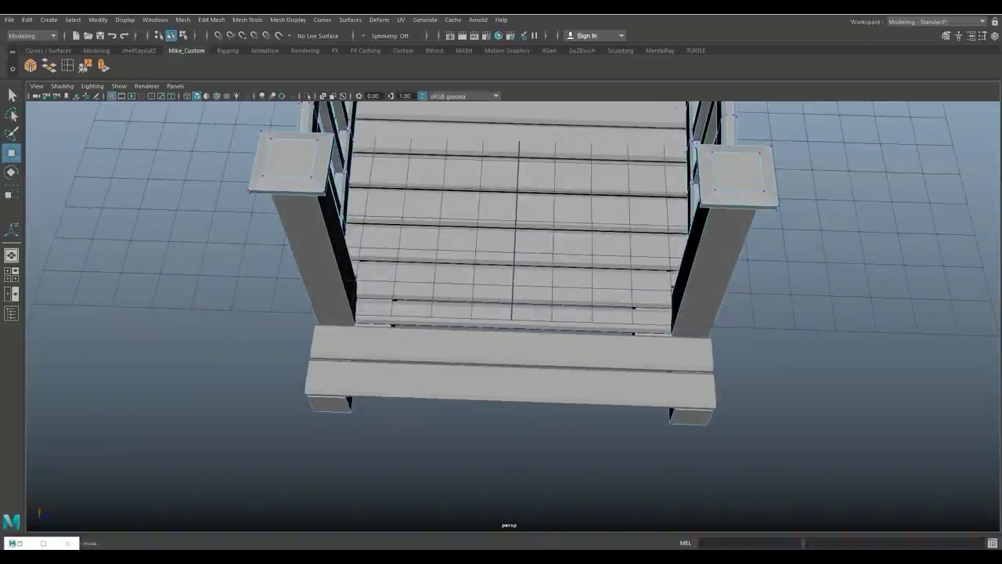
# Combine the front and back landing planks into a single object with Mesh > Combine.
pyautogui.moveTo(427, 252); pyautogui.dragTo(476, 236, button='right')
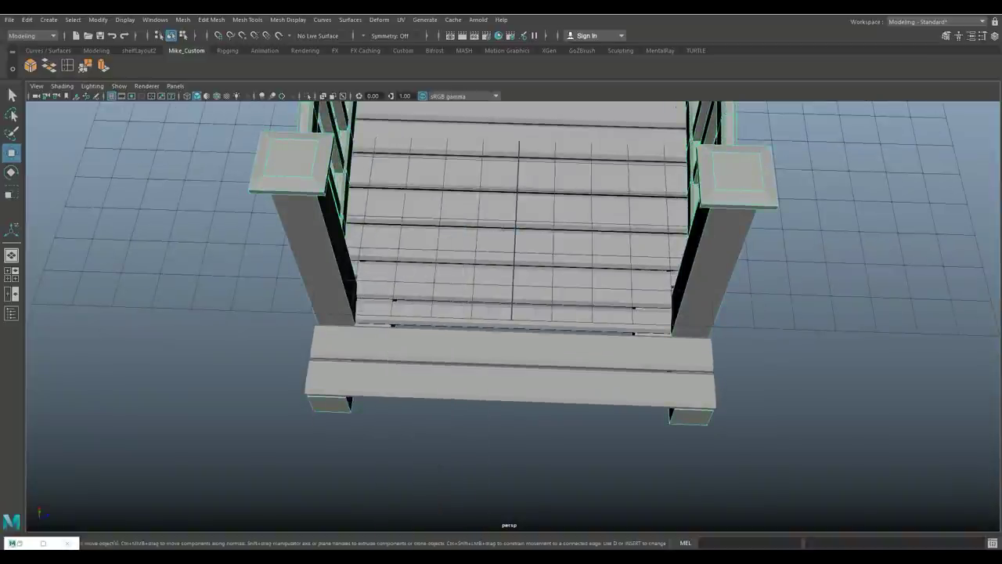
pyautogui.click(509, 382)
pyautogui.keyDown('alt'); pyautogui.moveTo(501, 314); pyautogui.dragTo(423, 319); pyautogui.keyUp('alt')
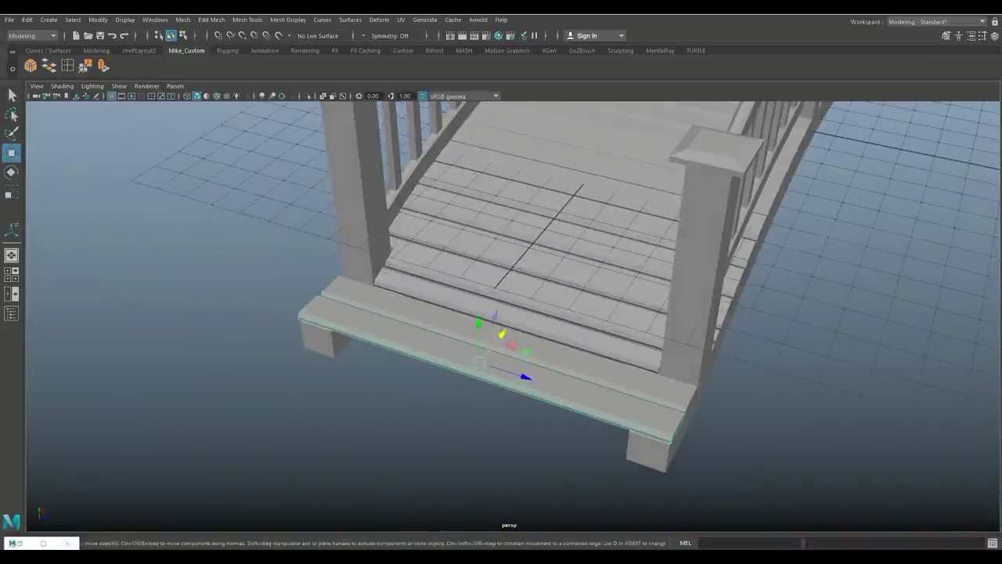
pyautogui.click(516, 325)
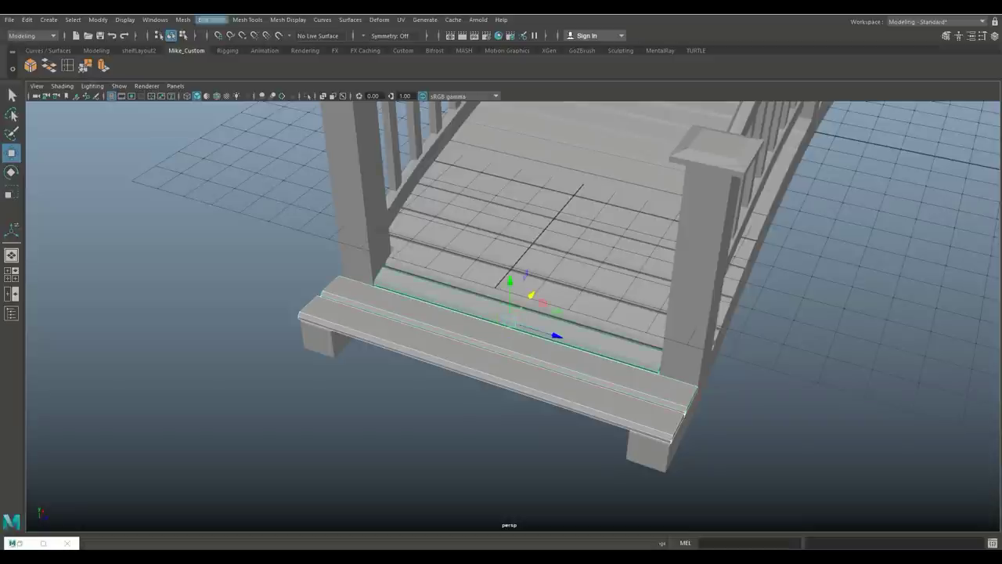
pyautogui.click(182, 19)
pyautogui.click(203, 56)
pyautogui.scroll(-6, 509, 314)
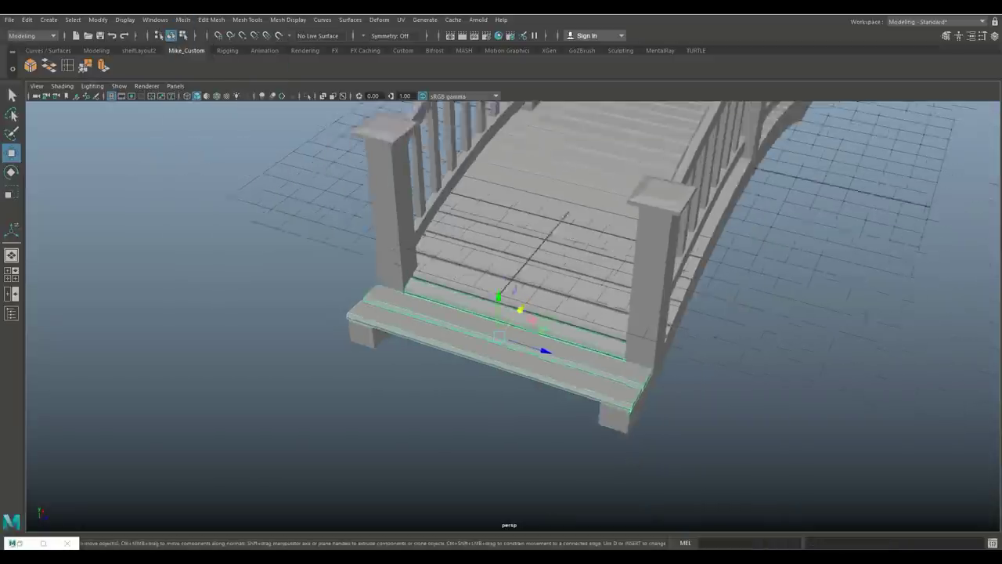
pyautogui.moveTo(509, 313)
pyautogui.keyDown('alt'); pyautogui.mouseDown()
pyautogui.moveTo(517, 391)
pyautogui.moveTo(509, 328)
pyautogui.mouseUp(); pyautogui.keyUp('alt')
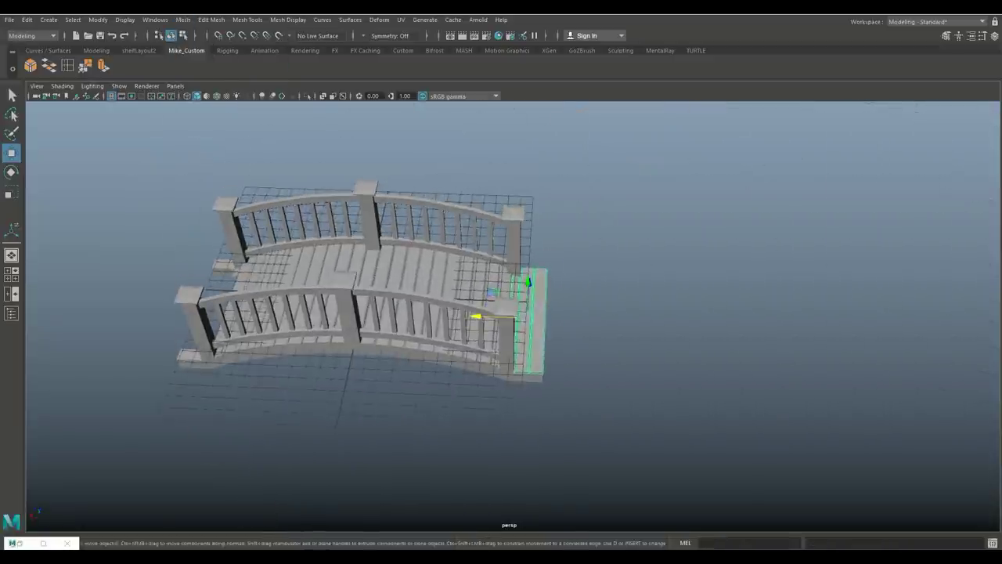
# Turn the combined landing around and slide it along X to the bridge's left end.
pyautogui.press('e')
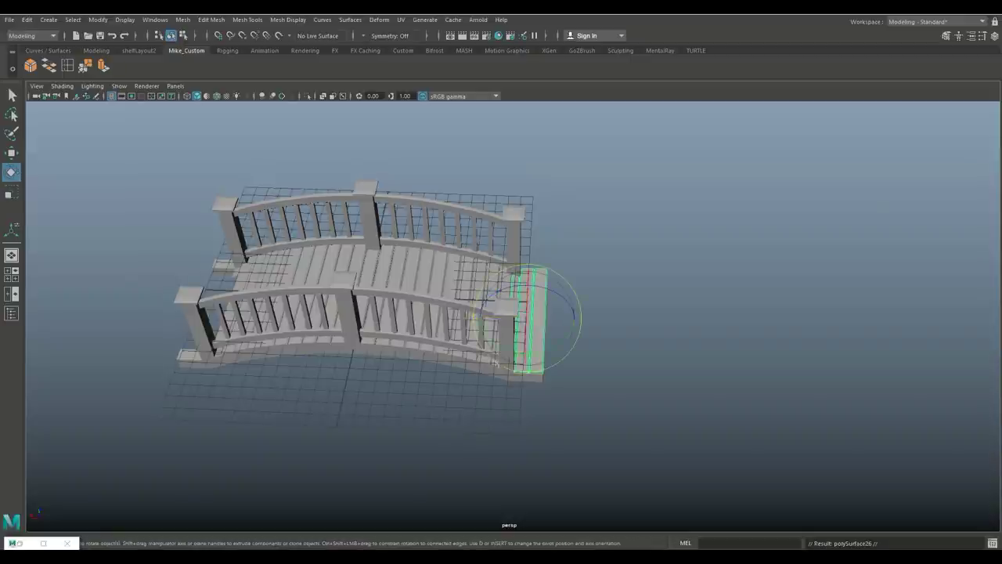
pyautogui.moveTo(533, 367); pyautogui.dragTo(552, 284)
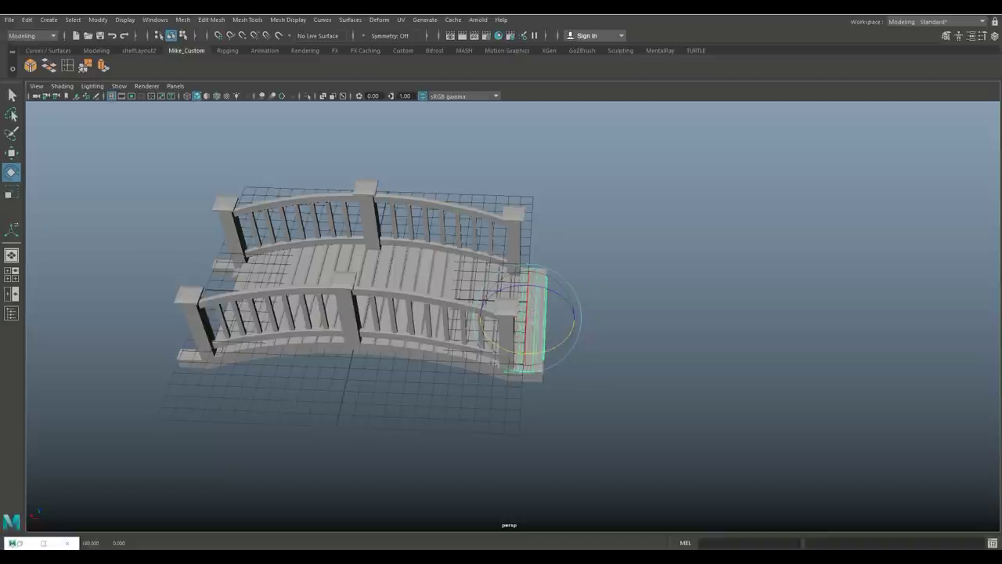
pyautogui.press('w')
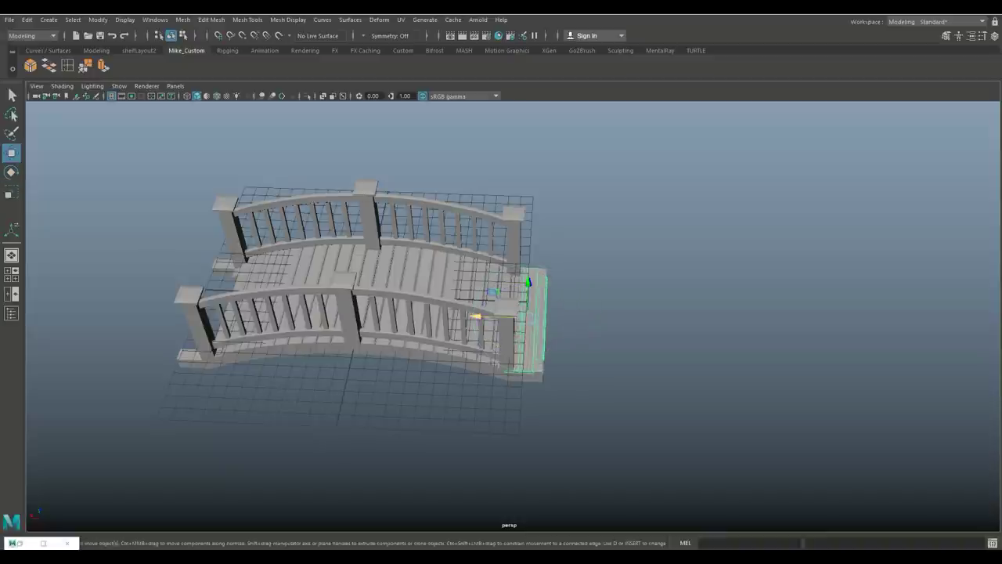
pyautogui.moveTo(474, 316); pyautogui.dragTo(135, 300)
pyautogui.scroll(2, 45, 300)
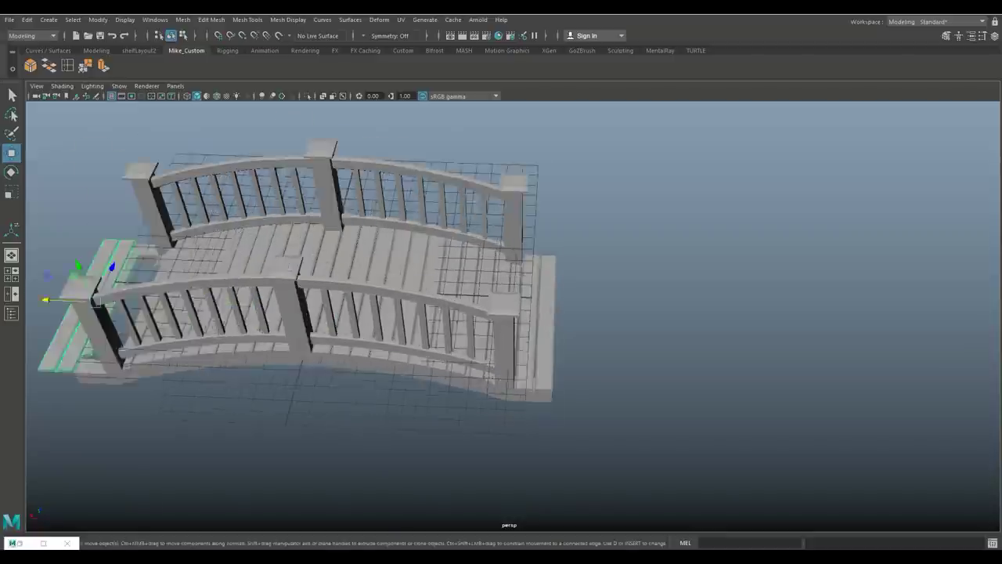
pyautogui.scroll(2, 296, 264)
pyautogui.scroll(-3, 501, 313)
pyautogui.keyDown('alt'); pyautogui.moveTo(501, 313); pyautogui.dragTo(407, 318); pyautogui.keyUp('alt')
pyautogui.moveTo(253, 361); pyautogui.dragTo(292, 353)
pyautogui.keyDown('alt'); pyautogui.moveTo(501, 313); pyautogui.dragTo(631, 344); pyautogui.keyUp('alt')
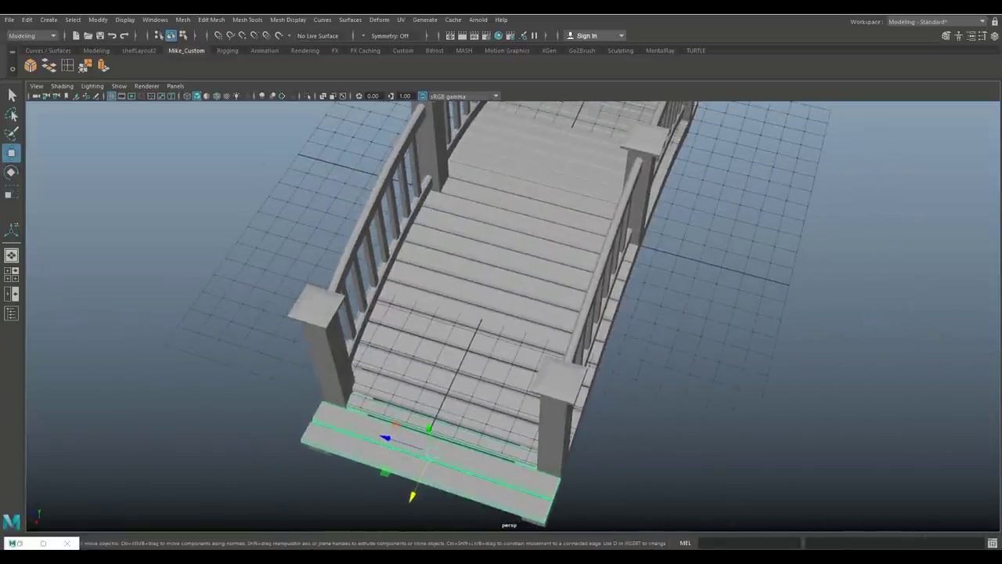
pyautogui.keyDown('alt'); pyautogui.moveTo(501, 313); pyautogui.dragTo(435, 247); pyautogui.keyUp('alt')
pyautogui.click(11, 275)
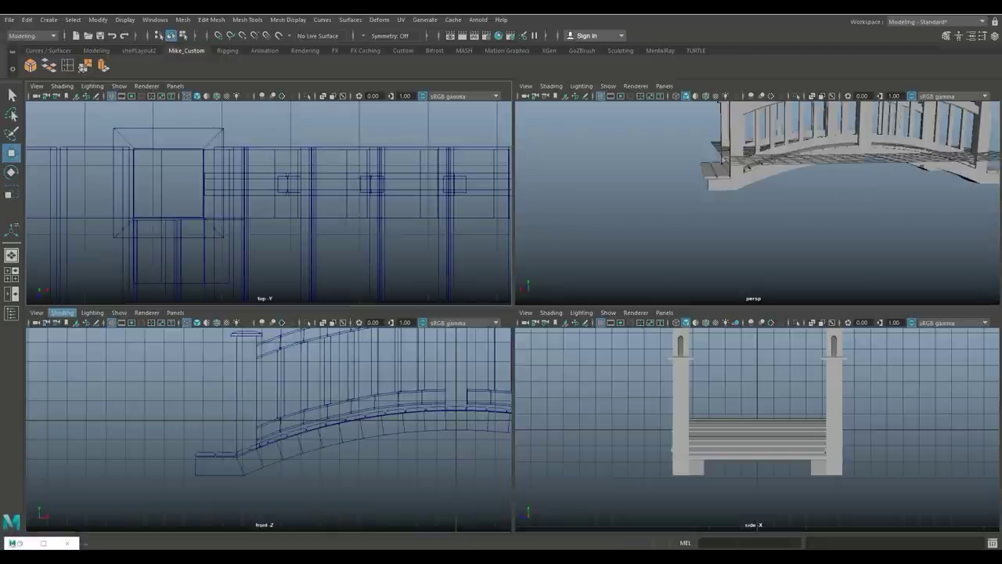
# In the maximized front view, select the side beam under the end planks and enter vertex mode.
pyautogui.press('space')
pyautogui.press('f')
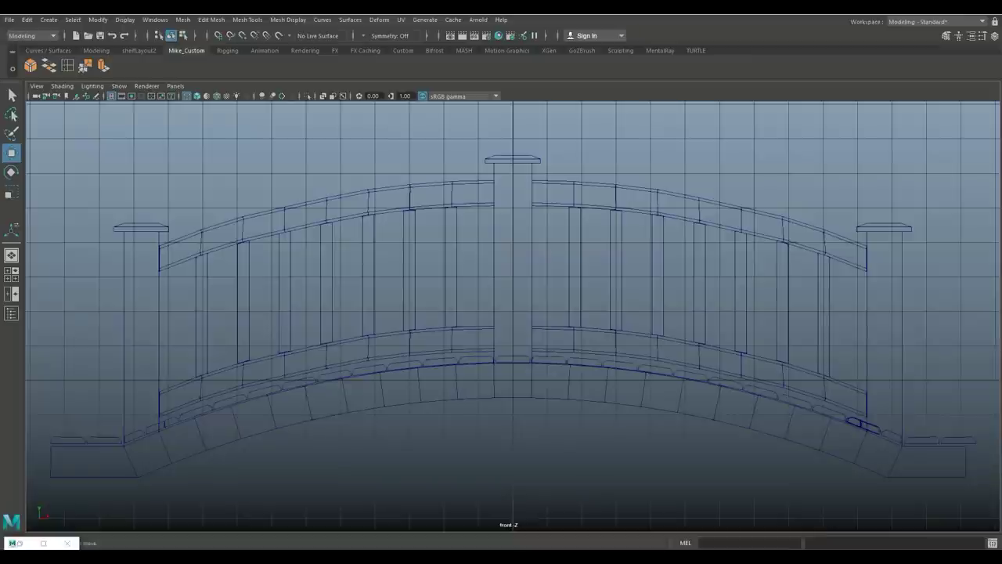
pyautogui.scroll(5, 512, 313)
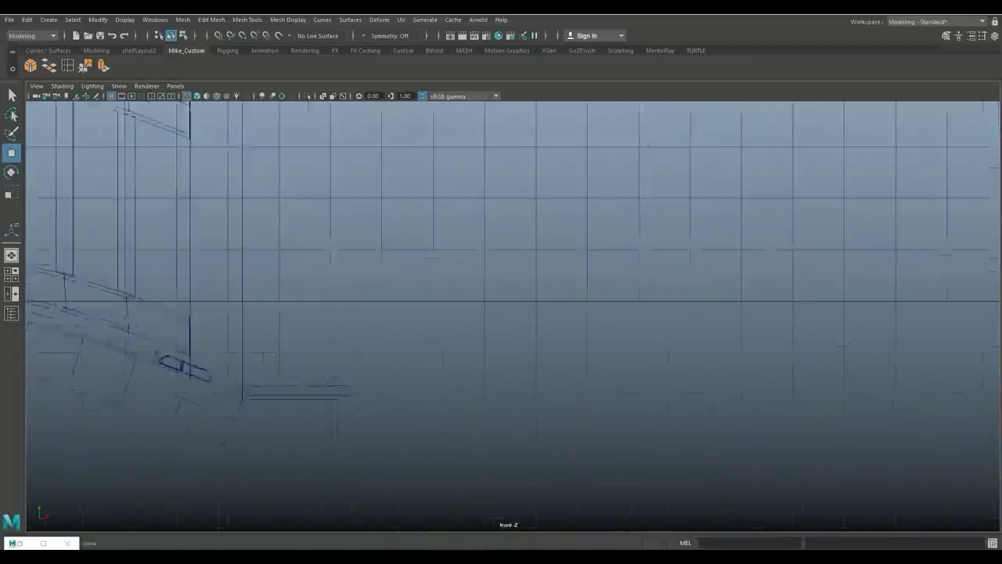
pyautogui.scroll(3, 513, 313)
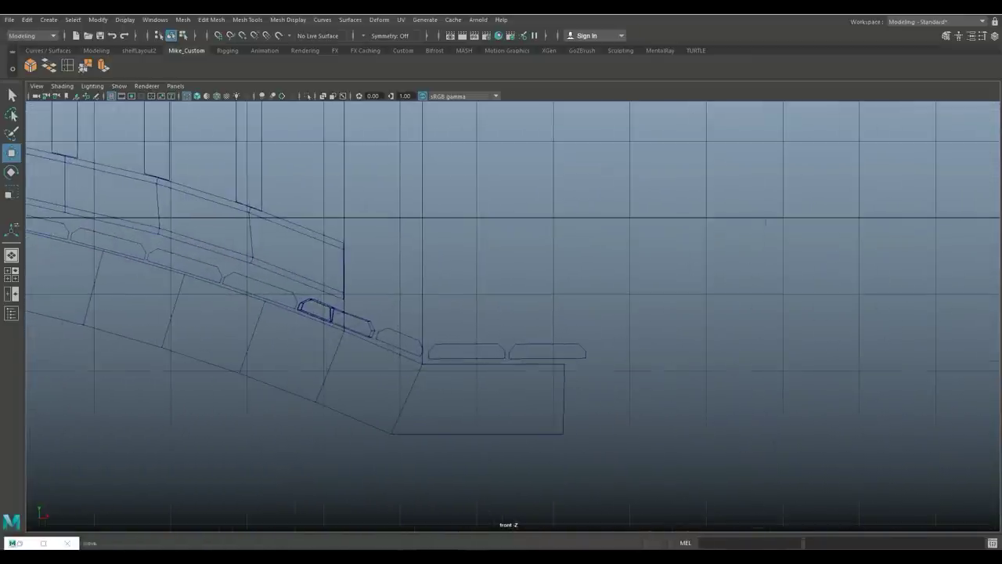
pyautogui.moveTo(368, 329); pyautogui.dragTo(595, 368)
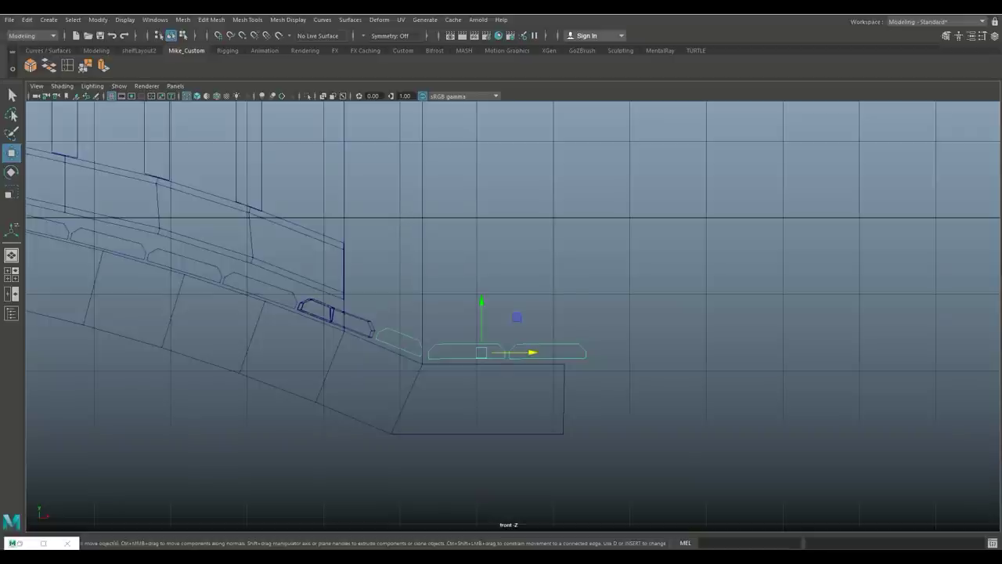
pyautogui.press('Up')
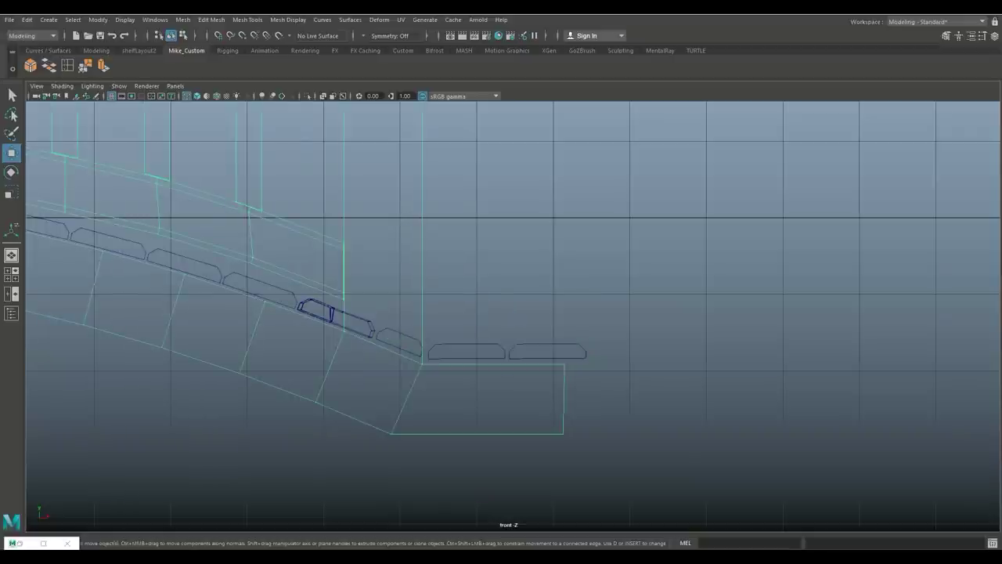
pyautogui.moveTo(561, 243); pyautogui.dragTo(514, 245, button='right')
pyautogui.hotkey('ctrl', 'z')
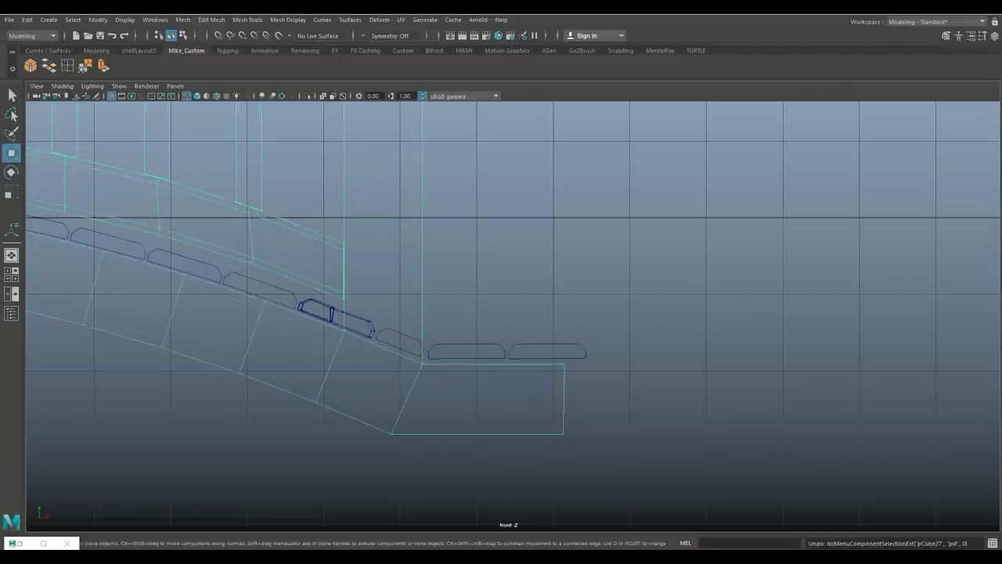
pyautogui.moveTo(561, 243); pyautogui.dragTo(514, 245, button='right')
# Drag the beam's right-end vertices outward along X so it runs past the end planks.
pyautogui.moveTo(584, 352); pyautogui.dragTo(548, 447)
pyautogui.moveTo(603, 399); pyautogui.dragTo(623, 398)
pyautogui.click(582, 433)
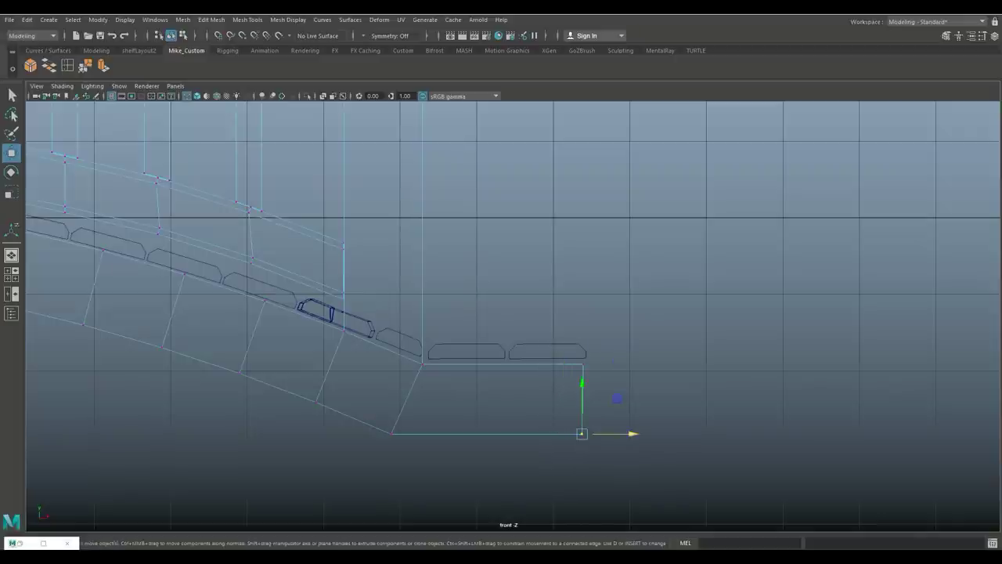
pyautogui.moveTo(626, 433); pyautogui.dragTo(627, 433)
pyautogui.scroll(2, 511, 313)
pyautogui.keyDown('alt'); pyautogui.moveTo(509, 313); pyautogui.dragTo(597, 301, button='middle'); pyautogui.keyUp('alt')
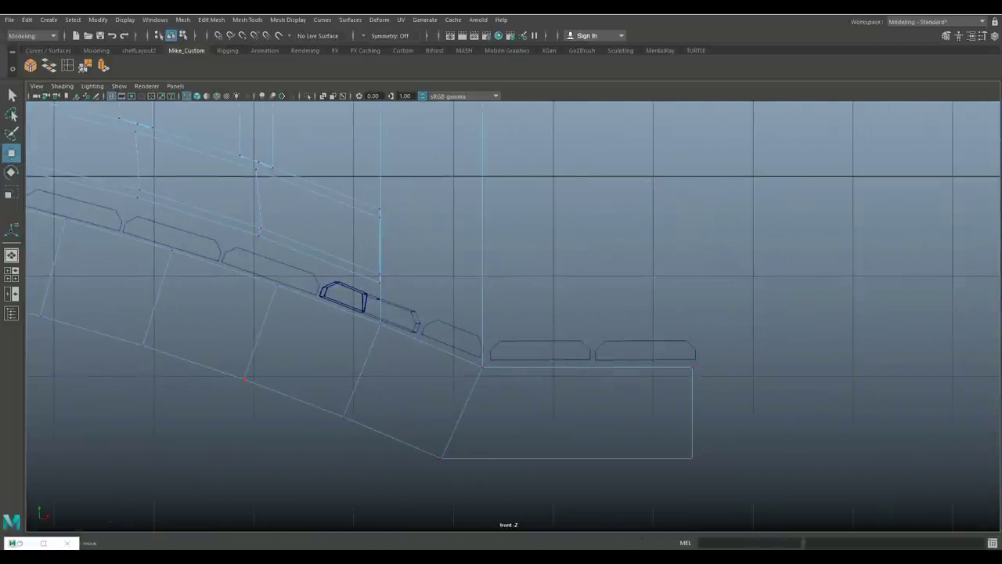
pyautogui.click(11, 274)
pyautogui.click(11, 255)
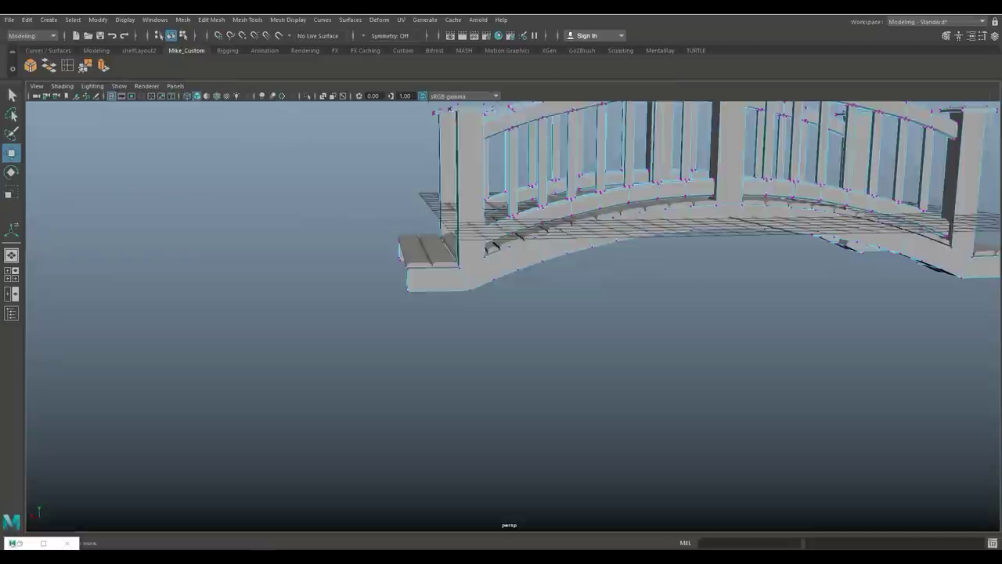
# Orbit around to inspect the bridge and return it to whole-object selection.
pyautogui.keyDown('alt'); pyautogui.moveTo(548, 227); pyautogui.dragTo(697, 196); pyautogui.keyUp('alt')
pyautogui.moveTo(550, 196); pyautogui.dragTo(619, 172, button='right')
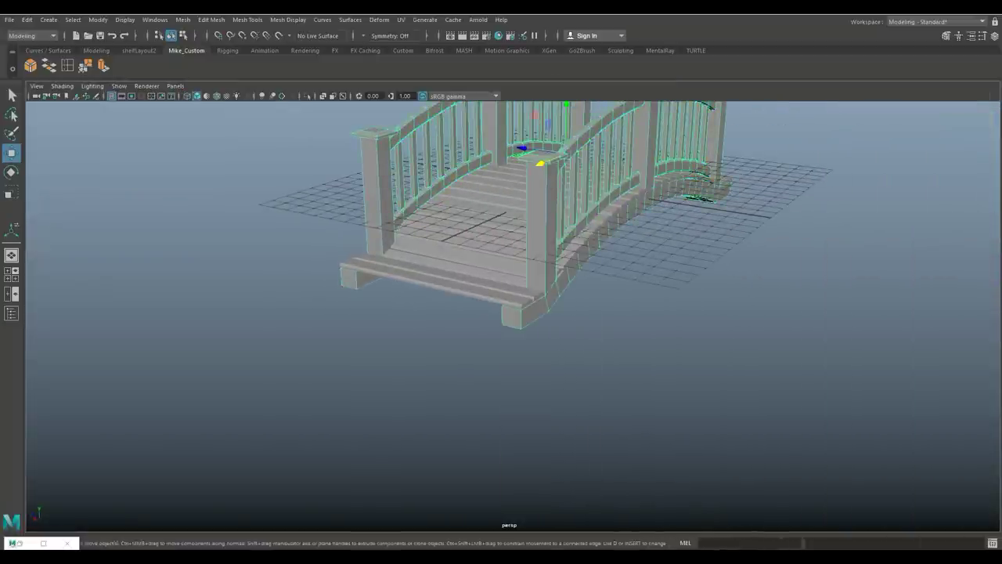
pyautogui.scroll(-3, 533, 235)
pyautogui.keyDown('alt'); pyautogui.moveTo(548, 235); pyautogui.dragTo(634, 252); pyautogui.keyUp('alt')
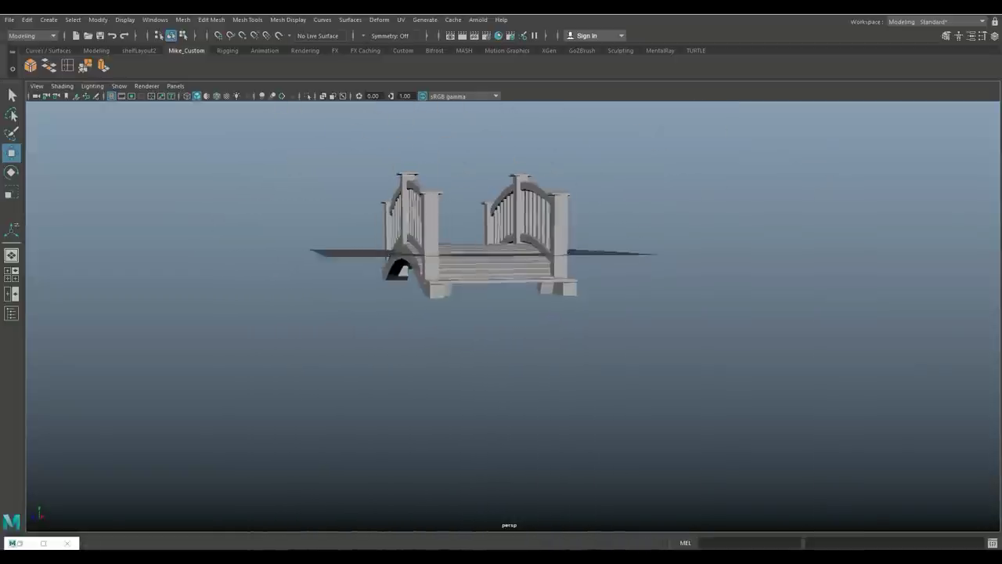
pyautogui.scroll(5, 501, 235)
pyautogui.keyDown('alt'); pyautogui.moveTo(548, 251); pyautogui.dragTo(243, 233); pyautogui.keyUp('alt')
pyautogui.click(427, 250)
pyautogui.moveTo(639, 233); pyautogui.dragTo(644, 261, button='right')
pyautogui.click(643, 262)
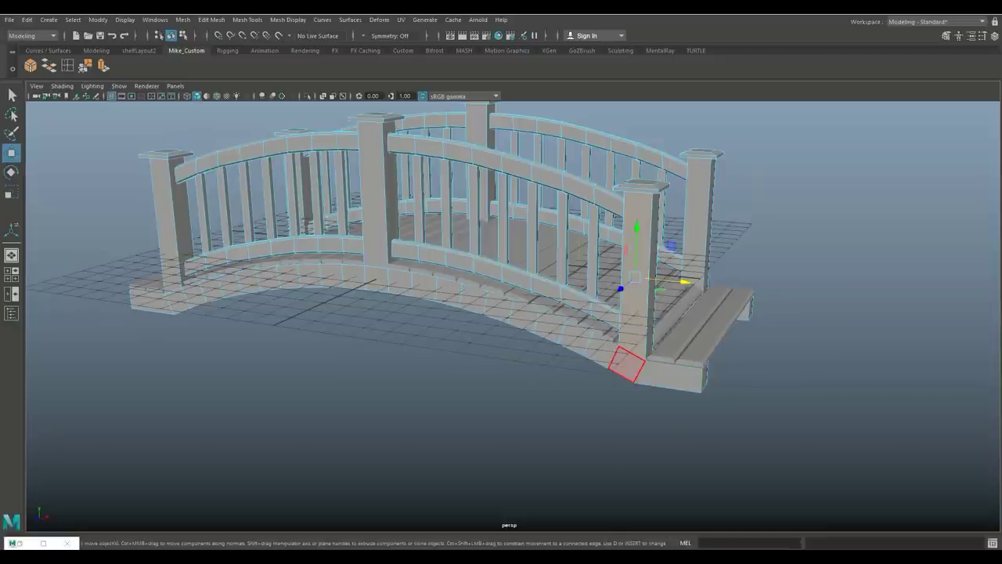
pyautogui.press('F8')
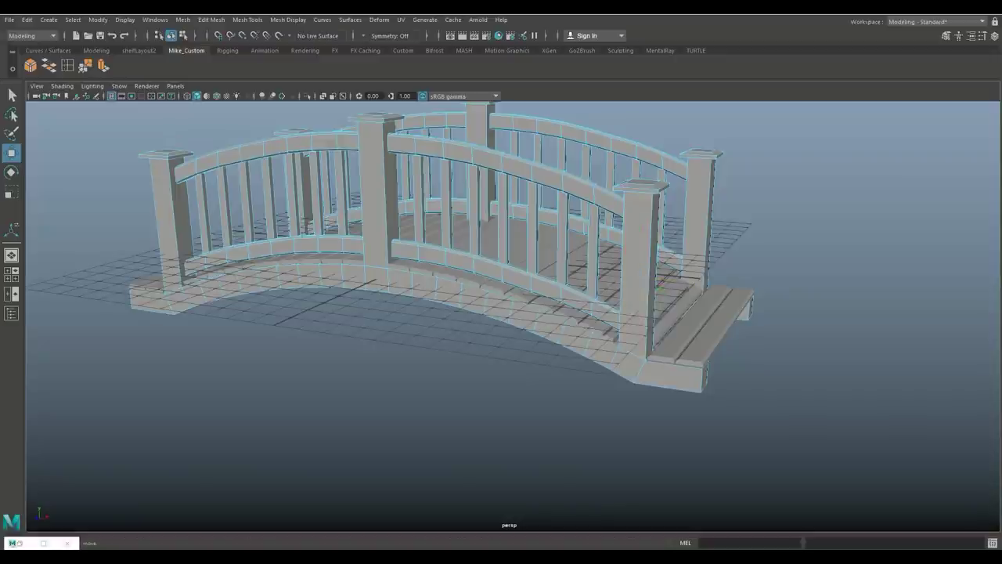
# Create a polygon sphere and move it out beside the bridge.
pyautogui.click(96, 50)
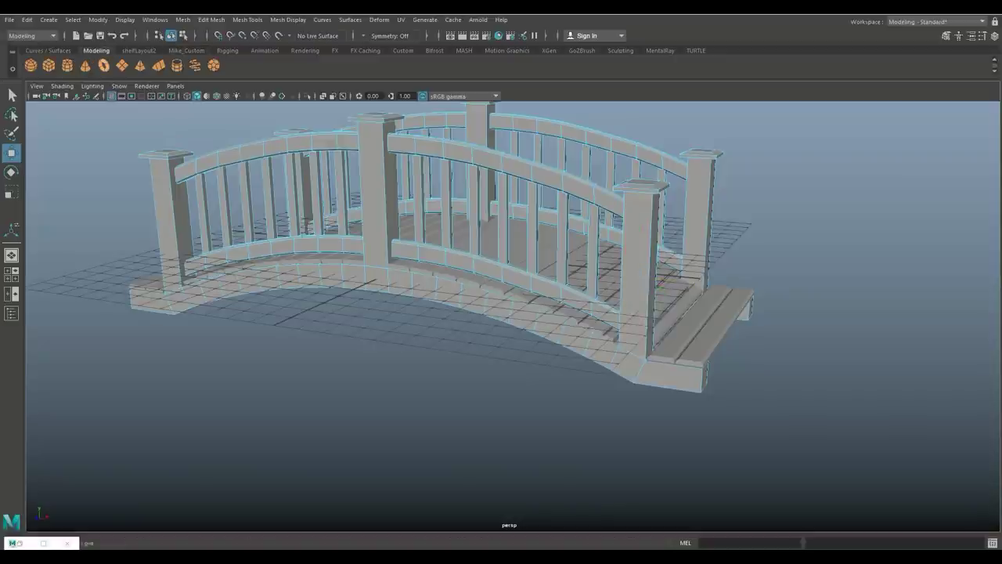
pyautogui.click(30, 65)
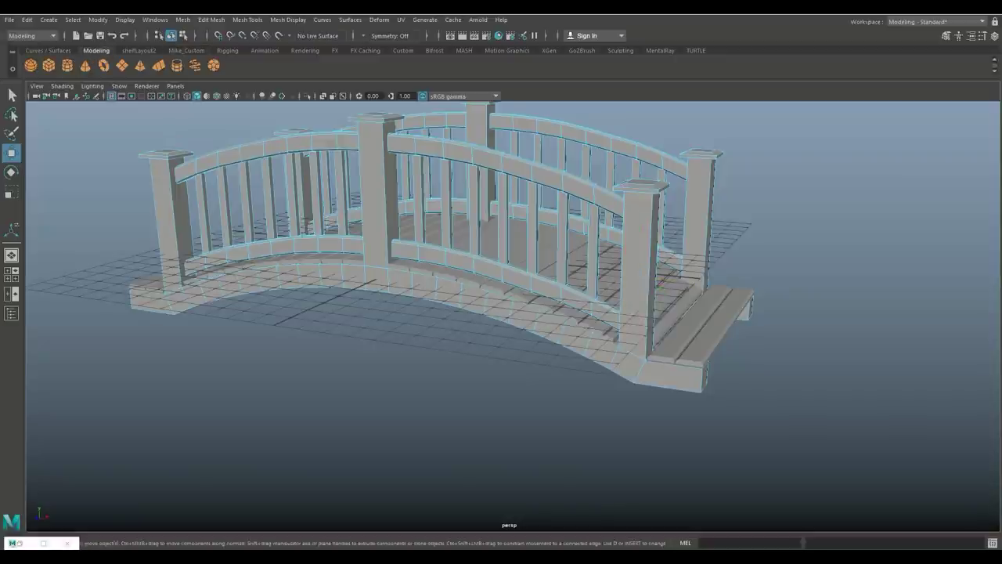
pyautogui.scroll(-3, 501, 313)
pyautogui.keyDown('alt'); pyautogui.moveTo(501, 282); pyautogui.dragTo(450, 333); pyautogui.keyUp('alt')
pyautogui.moveTo(486, 254); pyautogui.dragTo(298, 333)
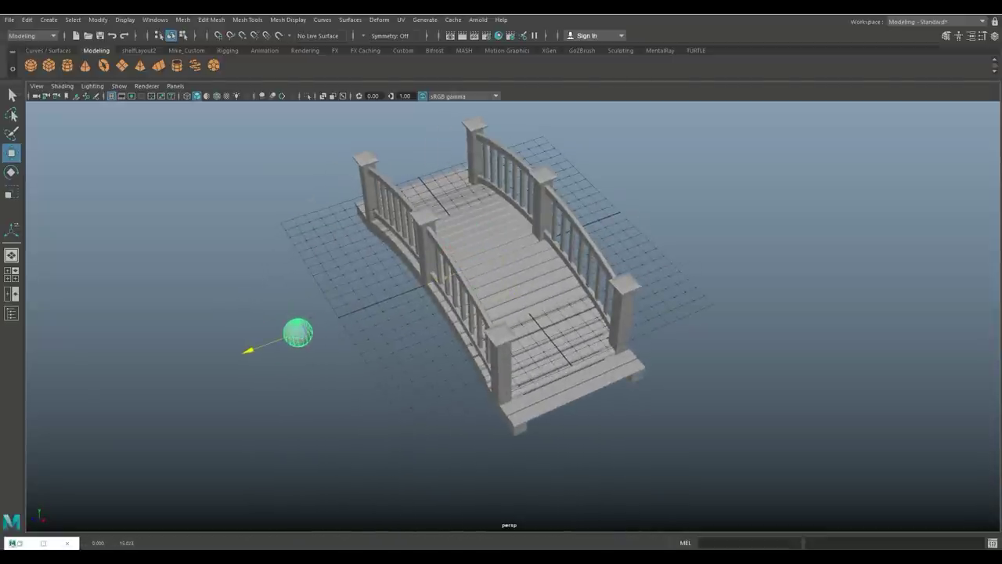
# Open the polySphere1 attributes and lower the sphere's axis subdivisions to 8.
pyautogui.hotkey('ctrl', 'a')
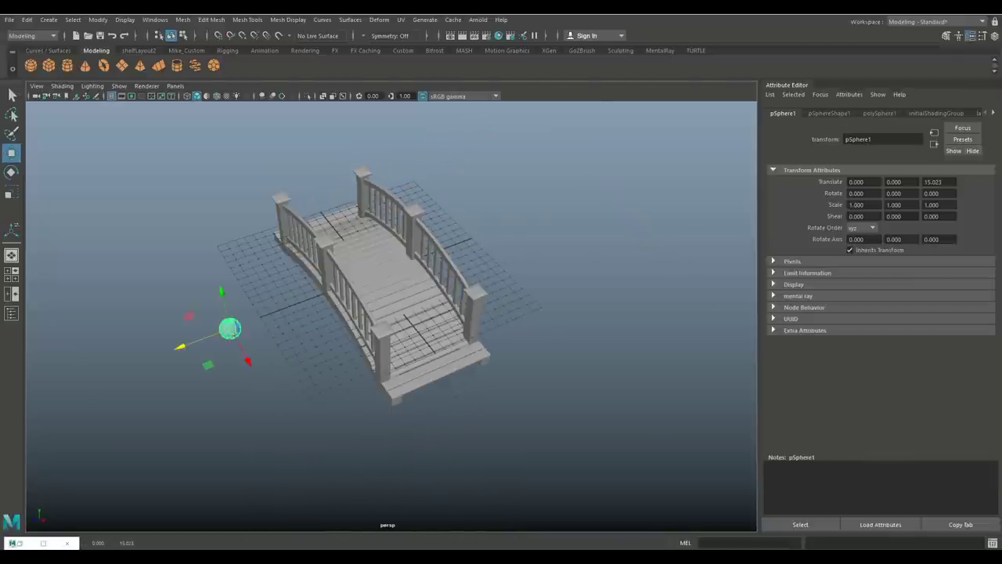
pyautogui.click(879, 112)
pyautogui.click(865, 193)
pyautogui.write('8')
pyautogui.press('Return')
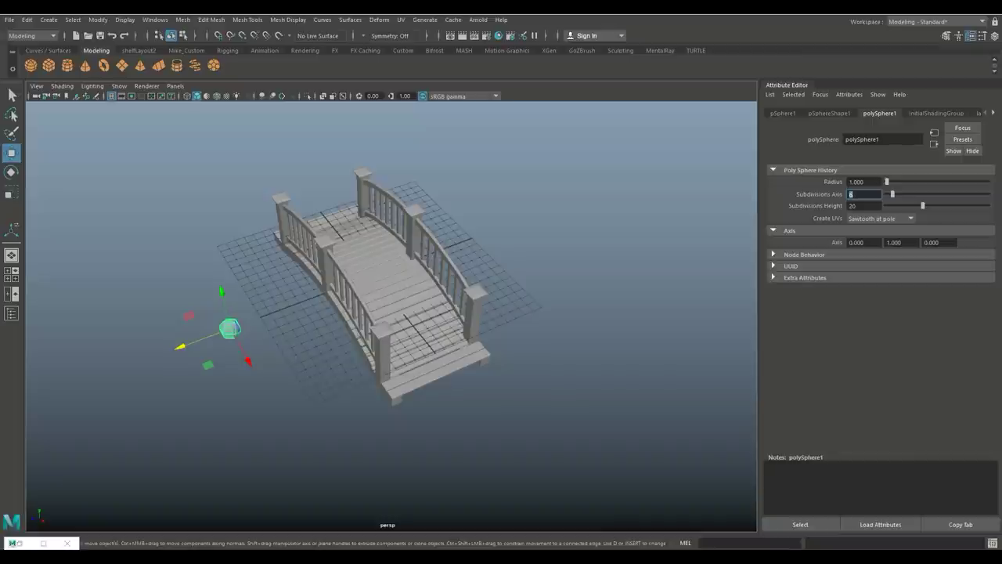
pyautogui.write('8')
pyautogui.press('Return')
pyautogui.scroll(5, 383, 313)
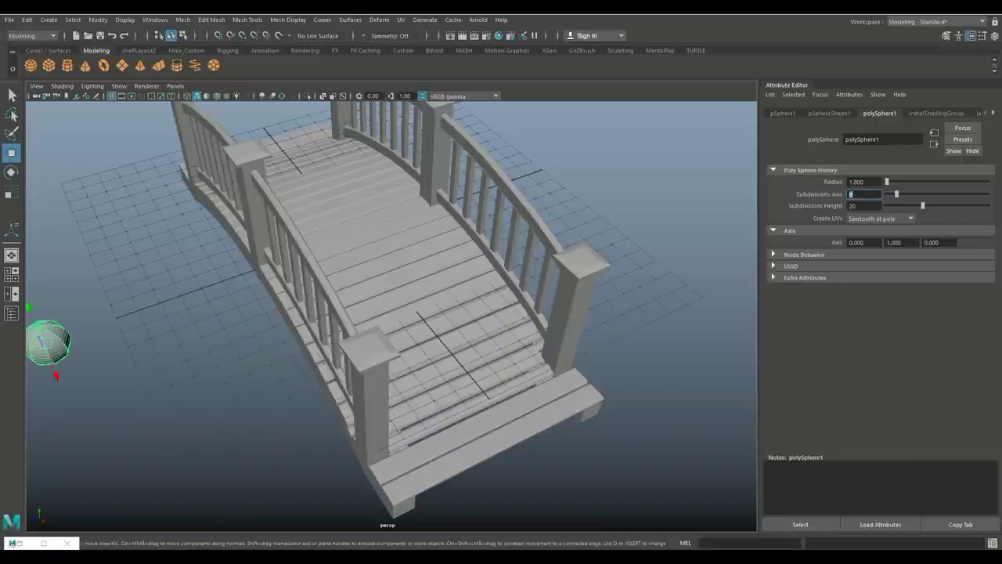
pyautogui.press('f')
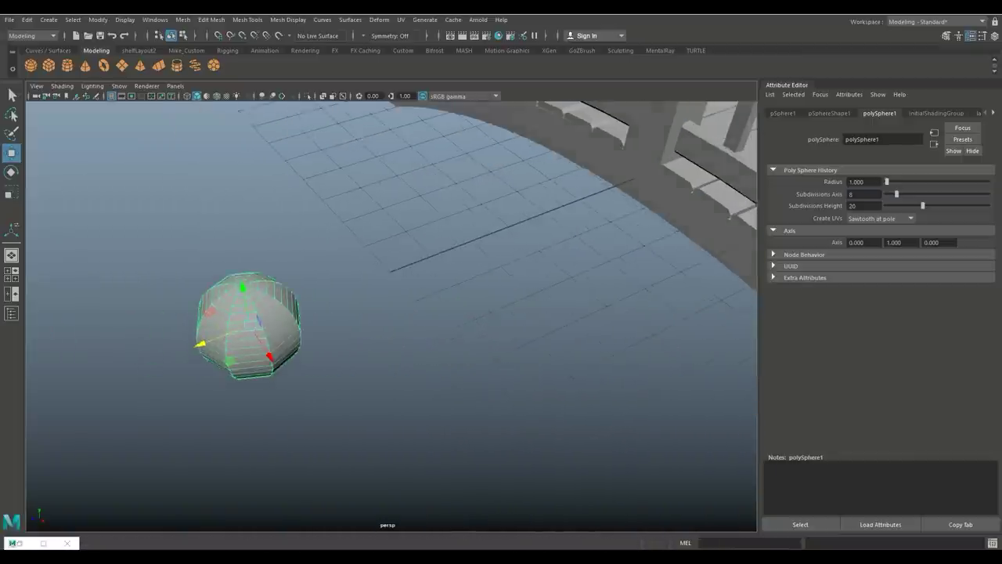
# Finish the sphere at 6 axis and 6 height subdivisions, then deselect it.
pyautogui.click(862, 205)
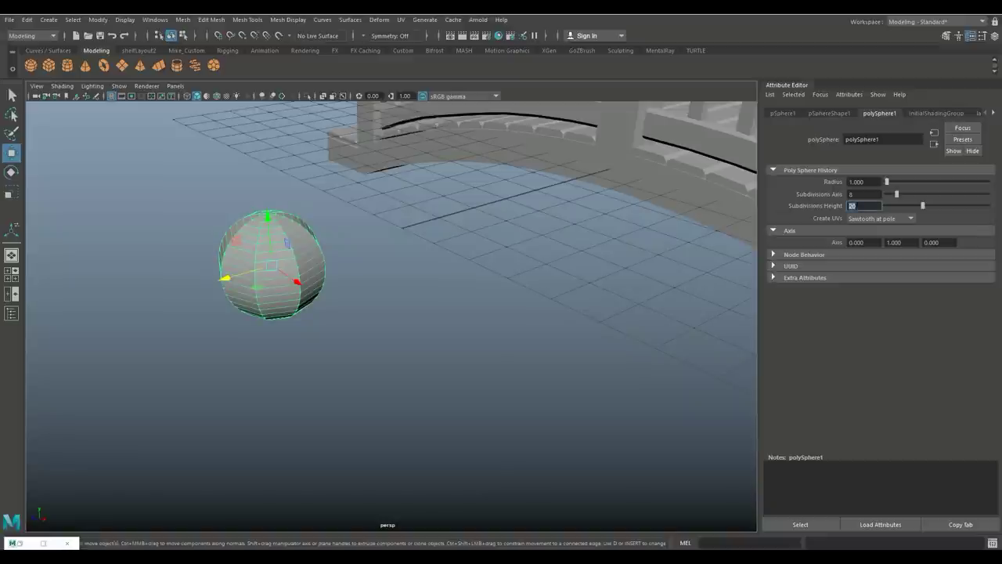
pyautogui.write('8')
pyautogui.press('Return')
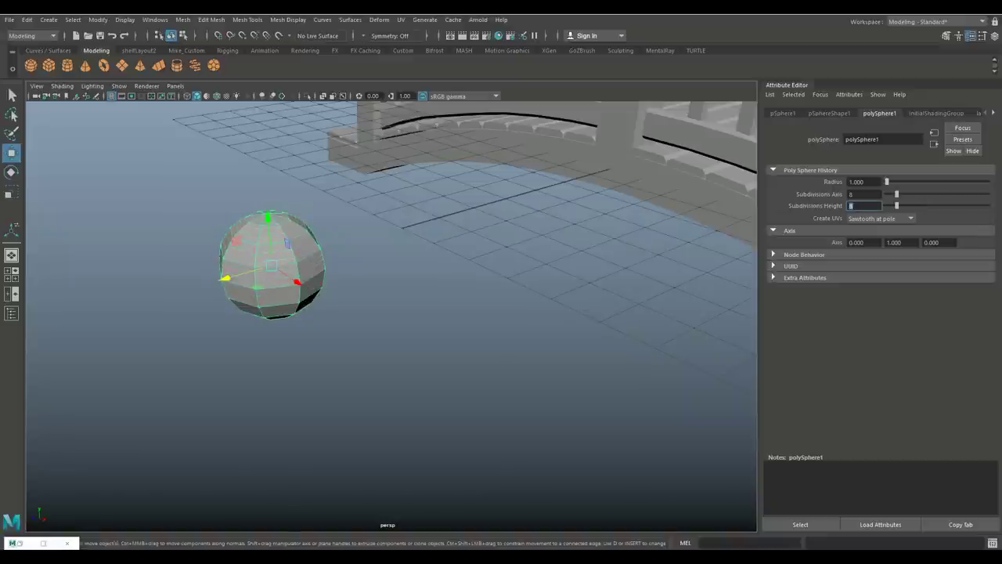
pyautogui.click(864, 193)
pyautogui.write('6')
pyautogui.press('Return')
pyautogui.click(864, 205)
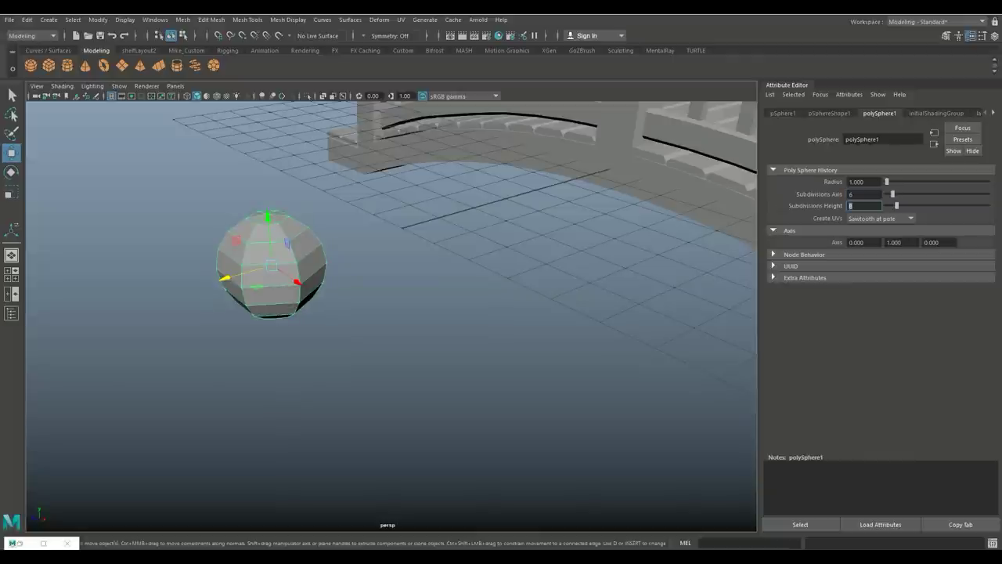
pyautogui.write('6')
pyautogui.press('Return')
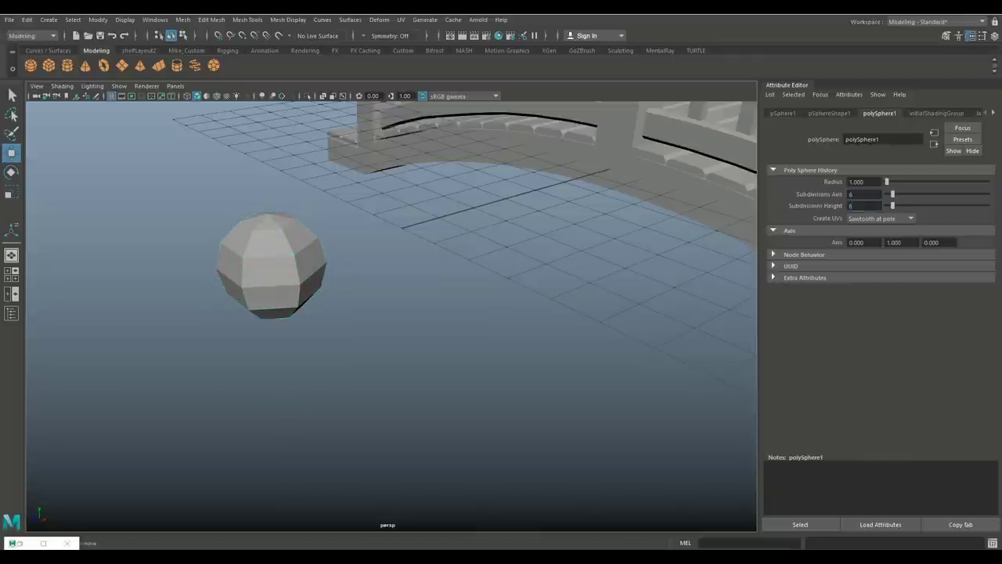
pyautogui.click(470, 407)
pyautogui.keyDown('alt'); pyautogui.moveTo(391, 352); pyautogui.dragTo(548, 332); pyautogui.keyUp('alt')
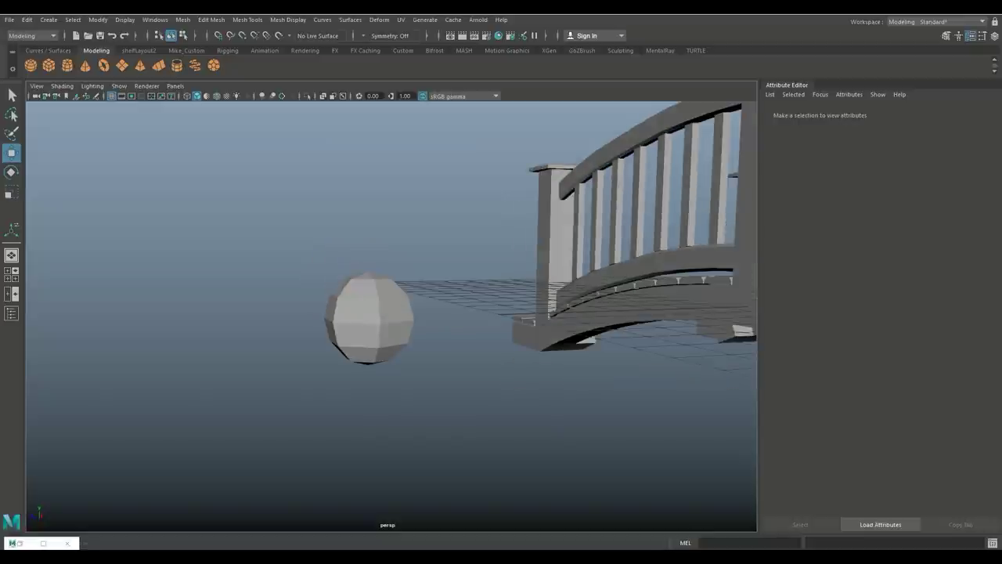
# In the maximized side view, select and delete the sphere's upper faces, leaving a low cap.
pyautogui.moveTo(351, 245); pyautogui.dragTo(302, 241, button='right')
pyautogui.press('space')
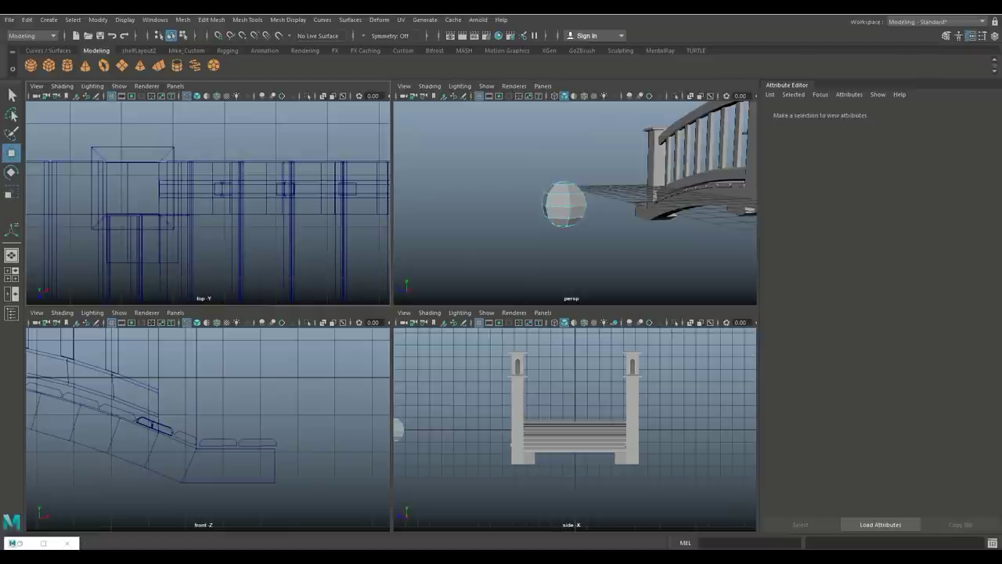
pyautogui.press('space')
pyautogui.scroll(3, 400, 322)
pyautogui.scroll(-2, 400, 322)
pyautogui.keyDown('alt'); pyautogui.moveTo(235, 360); pyautogui.dragTo(519, 348, button='middle'); pyautogui.keyUp('alt')
pyautogui.scroll(4, 392, 315)
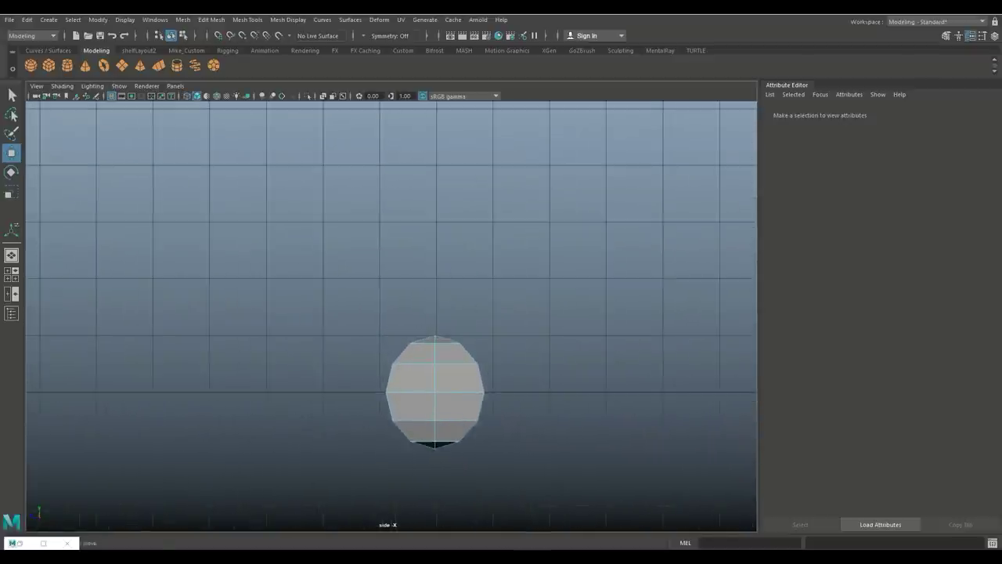
pyautogui.click(426, 384)
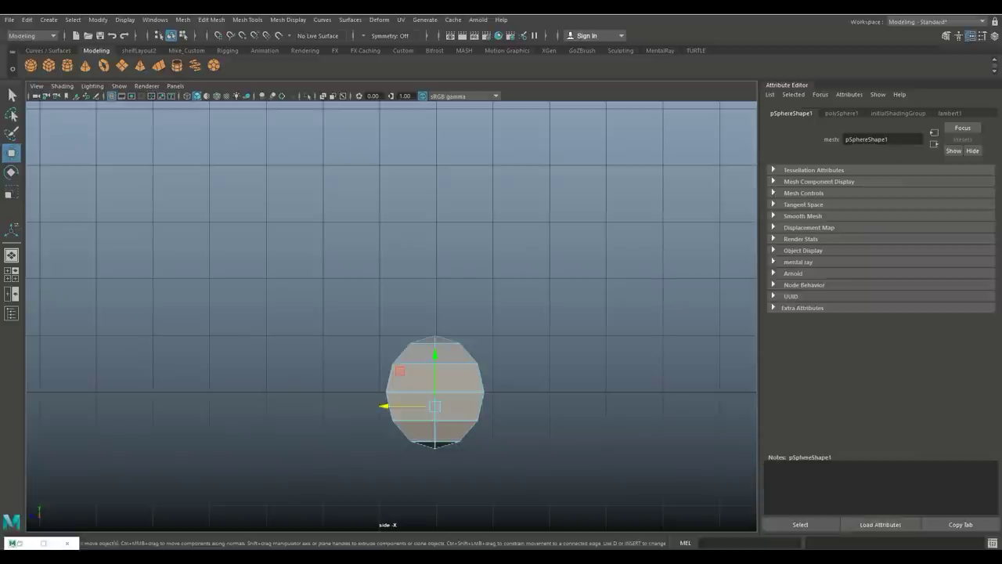
pyautogui.hotkey('ctrl', 'z')
pyautogui.click(11, 275)
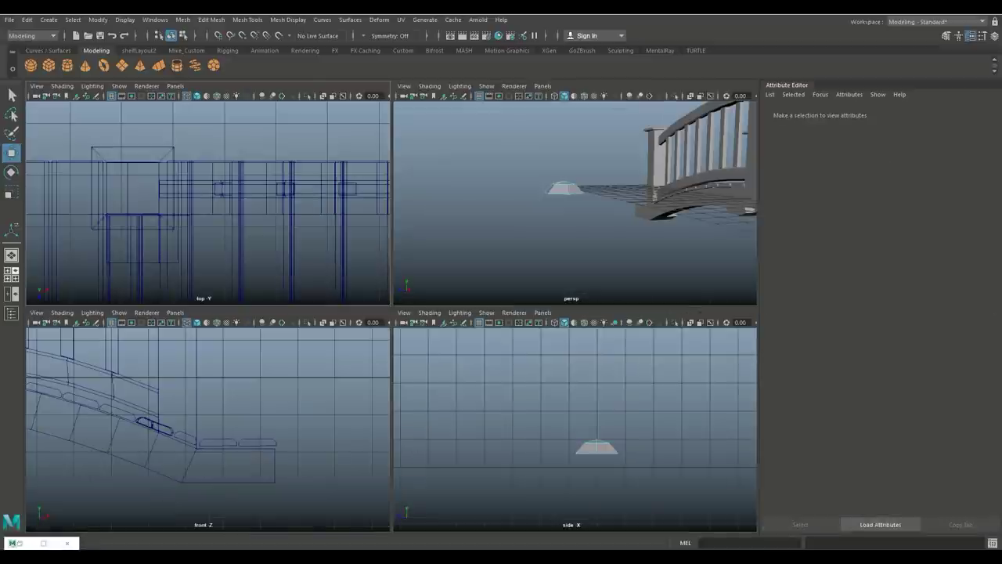
pyautogui.press('space')
pyautogui.scroll(-4, 392, 313)
# Center the cap's pivot and rotate it onto its side.
pyautogui.keyDown('alt'); pyautogui.moveTo(439, 266); pyautogui.dragTo(482, 244); pyautogui.keyUp('alt')
pyautogui.rightClick(482, 245)
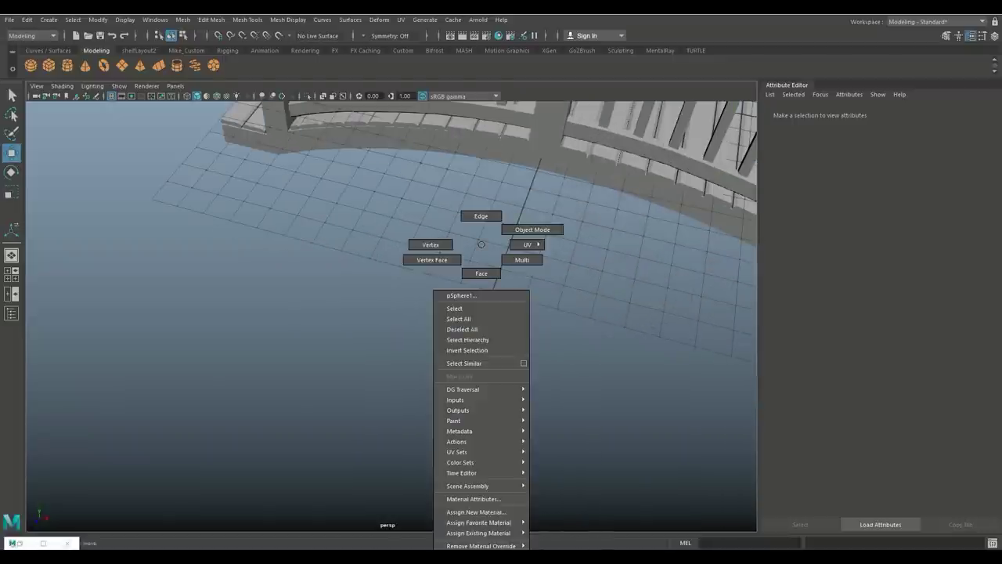
pyautogui.click(532, 229)
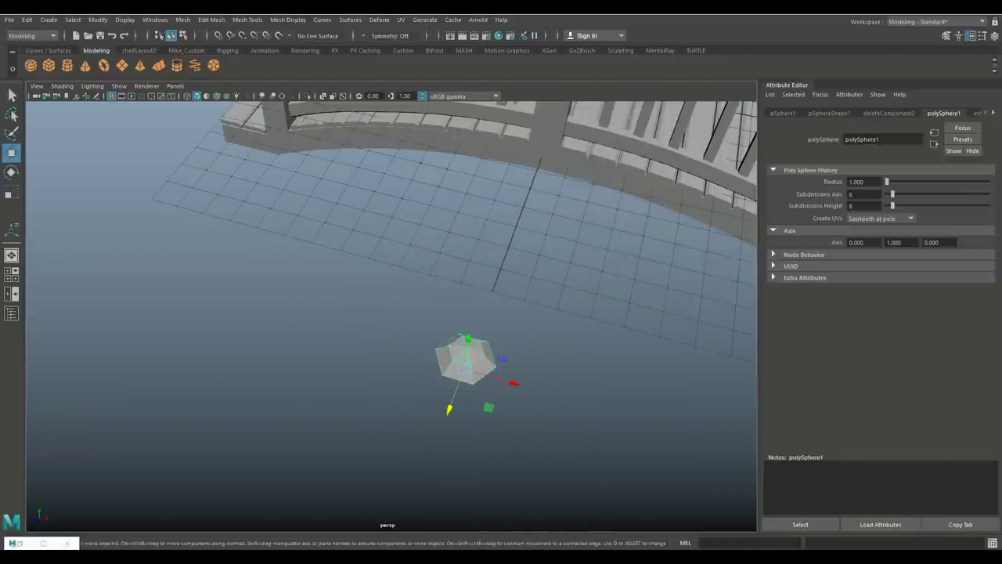
pyautogui.click(98, 20)
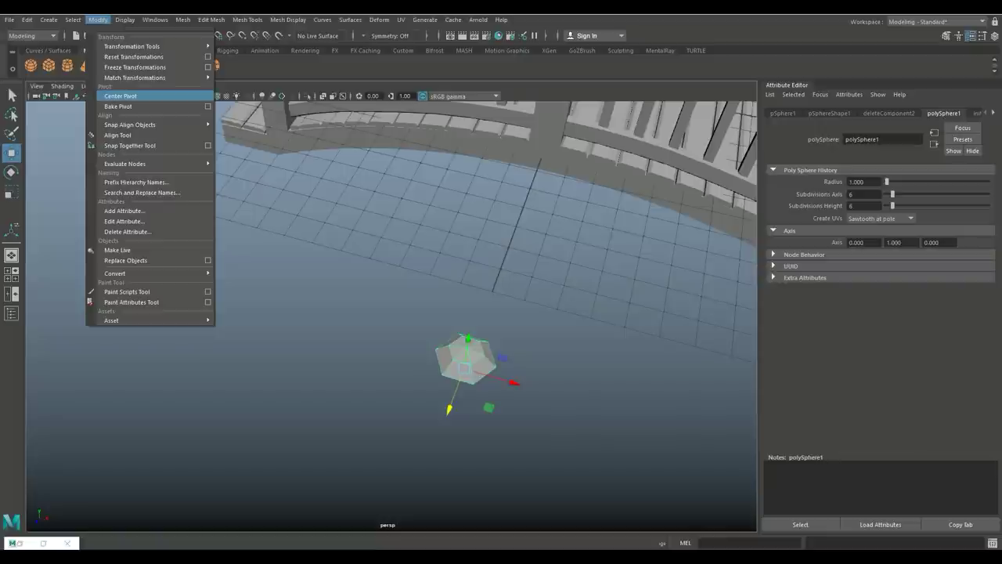
pyautogui.click(117, 94)
pyautogui.keyDown('alt'); pyautogui.moveTo(470, 258); pyautogui.dragTo(407, 251); pyautogui.keyUp('alt')
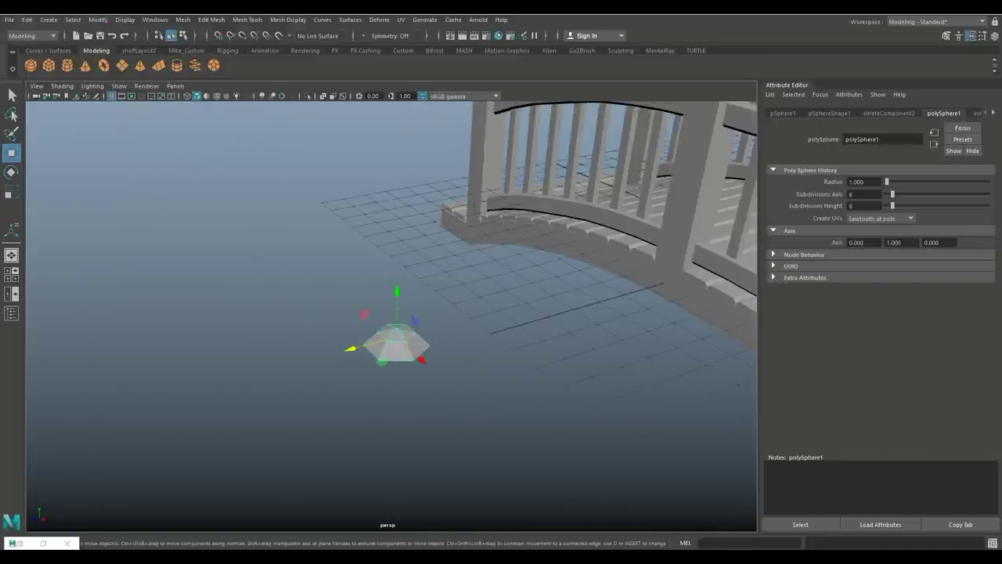
pyautogui.press('e')
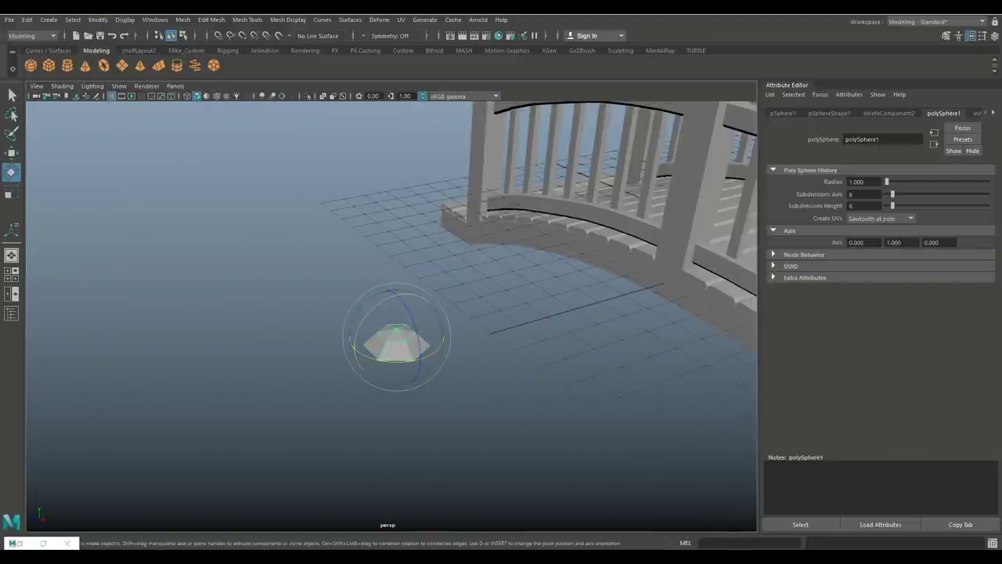
pyautogui.moveTo(368, 302); pyautogui.dragTo(368, 345)
# Extrude the cap's open border edge loop and push it outward to thicken the rim.
pyautogui.keyDown('alt'); pyautogui.moveTo(438, 297); pyautogui.dragTo(469, 329); pyautogui.keyUp('alt')
pyautogui.moveTo(299, 246); pyautogui.dragTo(254, 245, button='right')
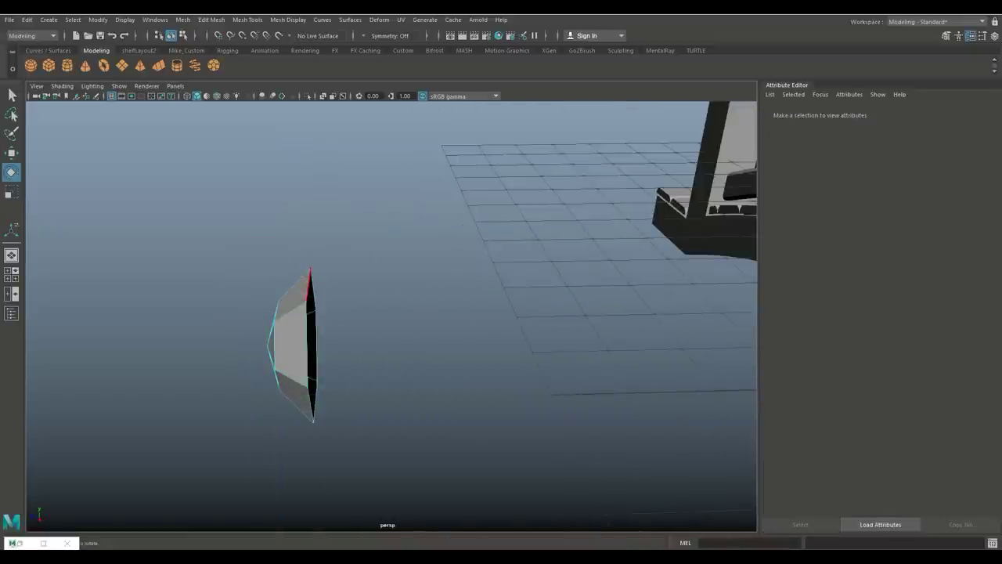
pyautogui.doubleClick(311, 291)
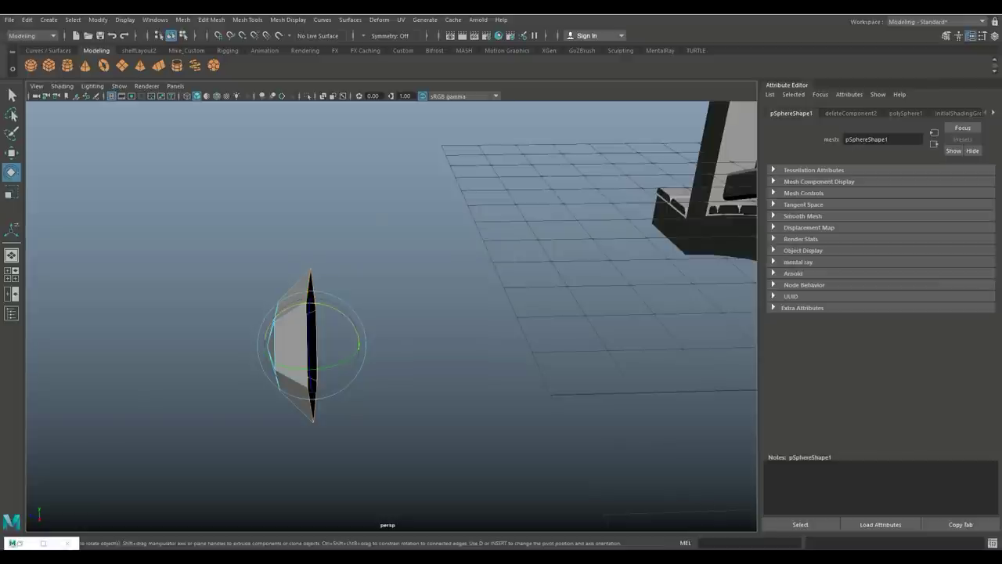
pyautogui.hotkey('ctrl', 'e')
pyautogui.press('w')
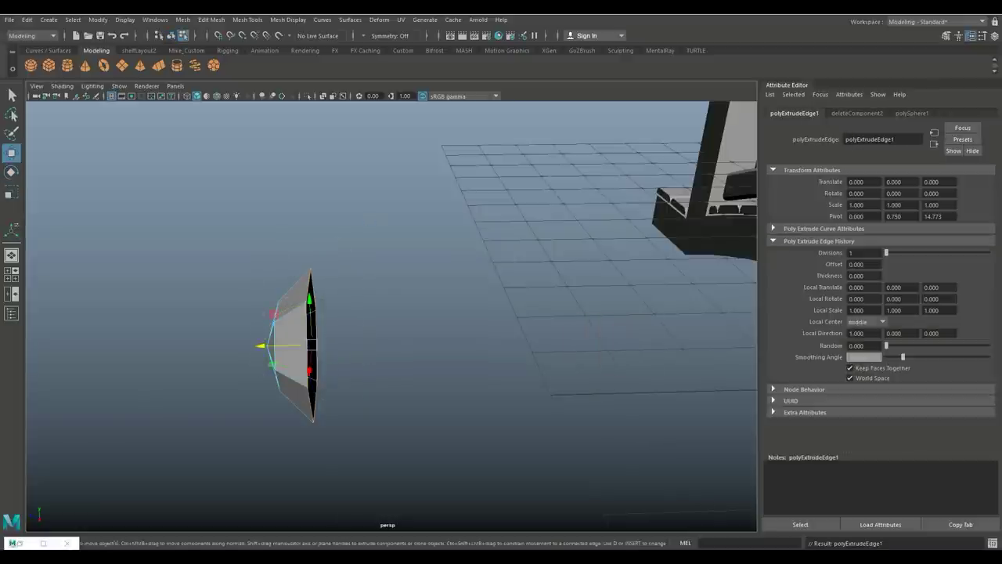
pyautogui.moveTo(259, 345); pyautogui.dragTo(268, 345)
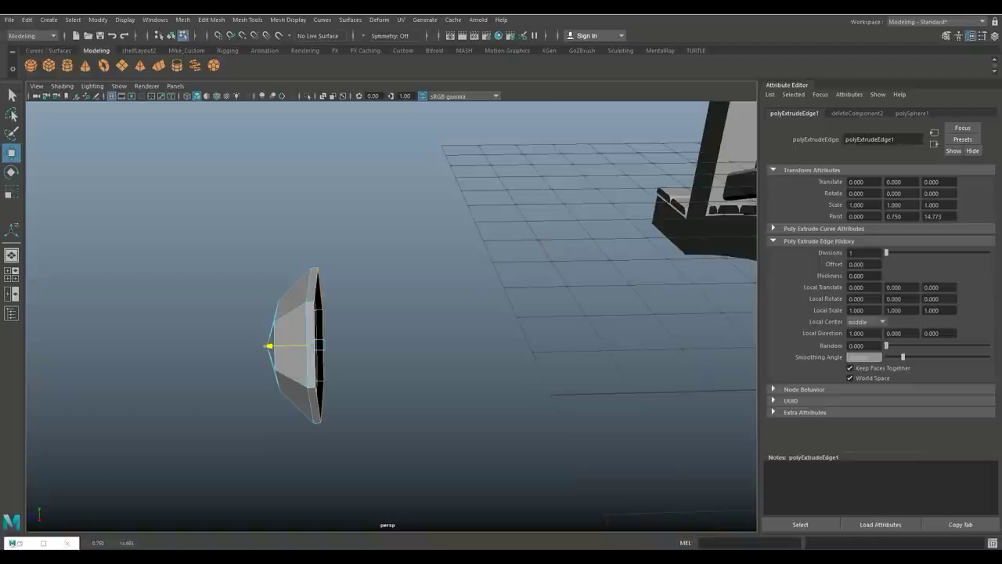
pyautogui.click(301, 239)
pyautogui.rightClick(306, 244)
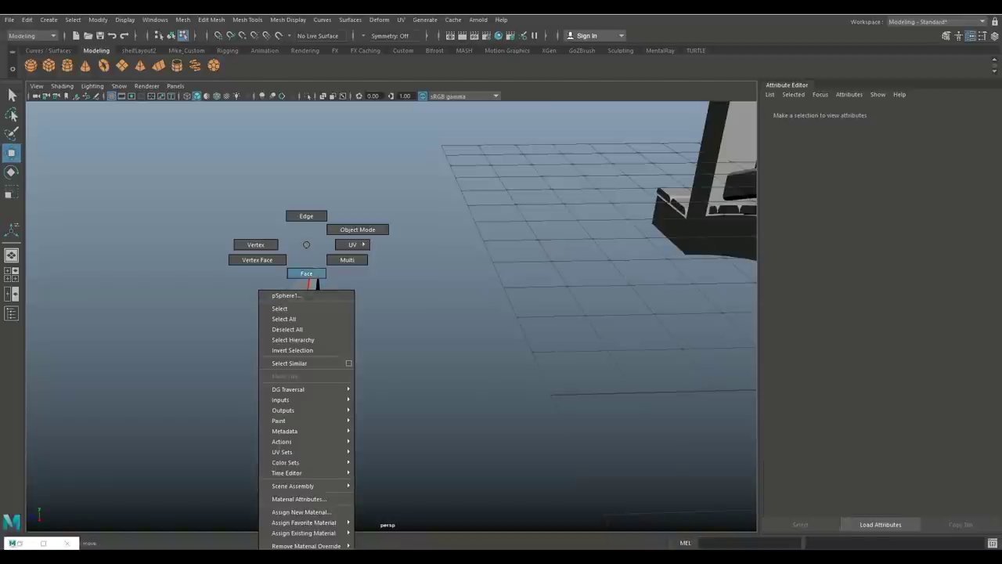
pyautogui.click(316, 278)
pyautogui.keyDown('alt'); pyautogui.moveTo(392, 313); pyautogui.dragTo(462, 309); pyautogui.keyUp('alt')
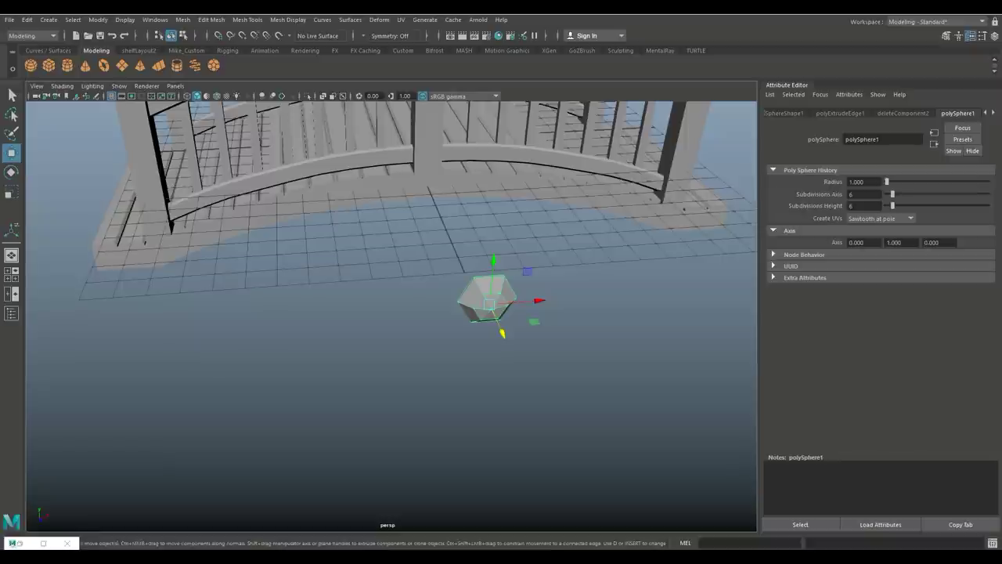
# Move the bolt beside the bridge, scale it down, and lower it onto the arch beam.
pyautogui.scroll(5, 392, 313)
pyautogui.scroll(-5, 391, 314)
pyautogui.keyDown('alt'); pyautogui.moveTo(391, 313); pyautogui.dragTo(502, 302); pyautogui.keyUp('alt')
pyautogui.moveTo(435, 280); pyautogui.dragTo(278, 239)
pyautogui.press('f')
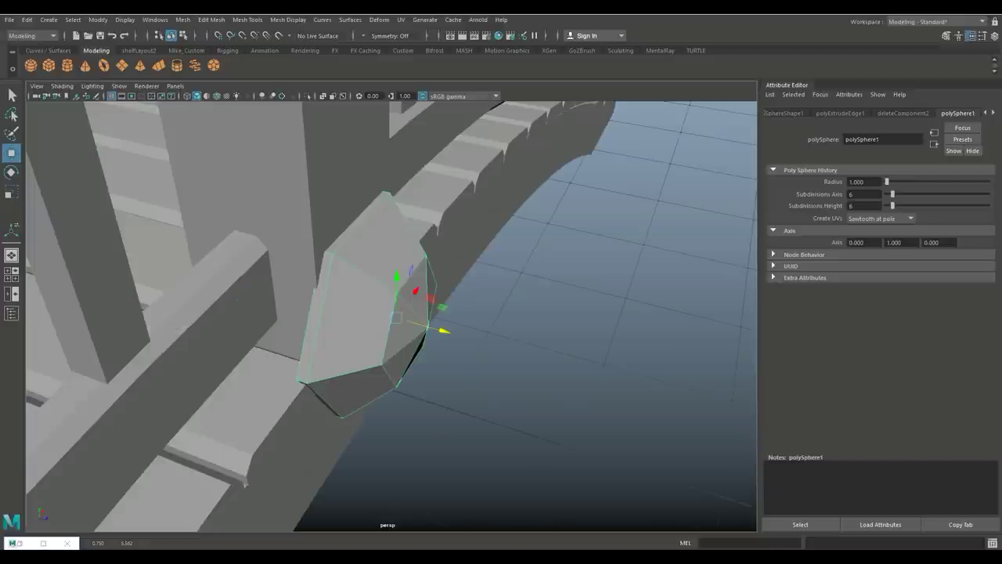
pyautogui.press('r')
pyautogui.moveTo(396, 318); pyautogui.dragTo(325, 320)
pyautogui.keyDown('alt'); pyautogui.moveTo(376, 352); pyautogui.dragTo(133, 327); pyautogui.keyUp('alt')
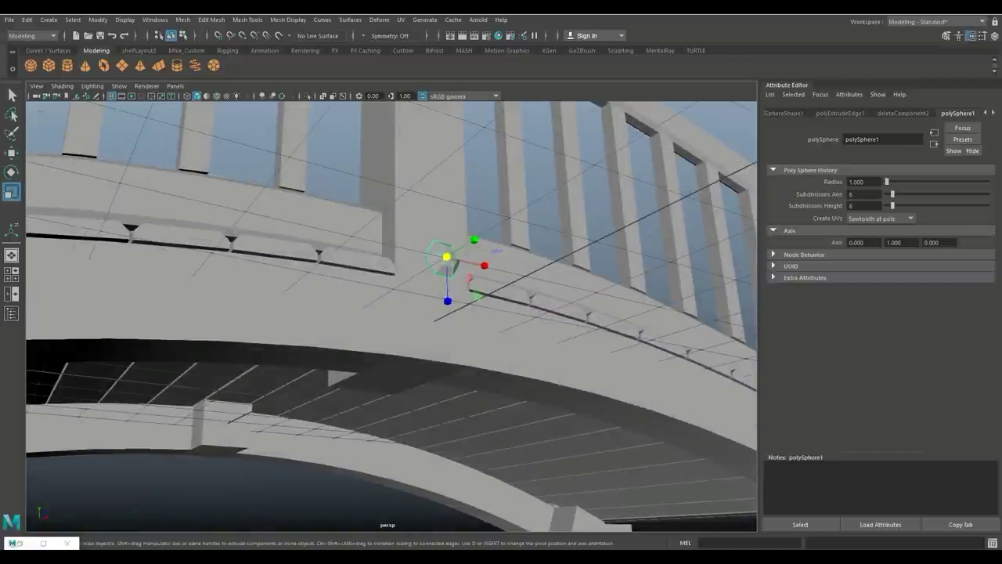
pyautogui.press('w')
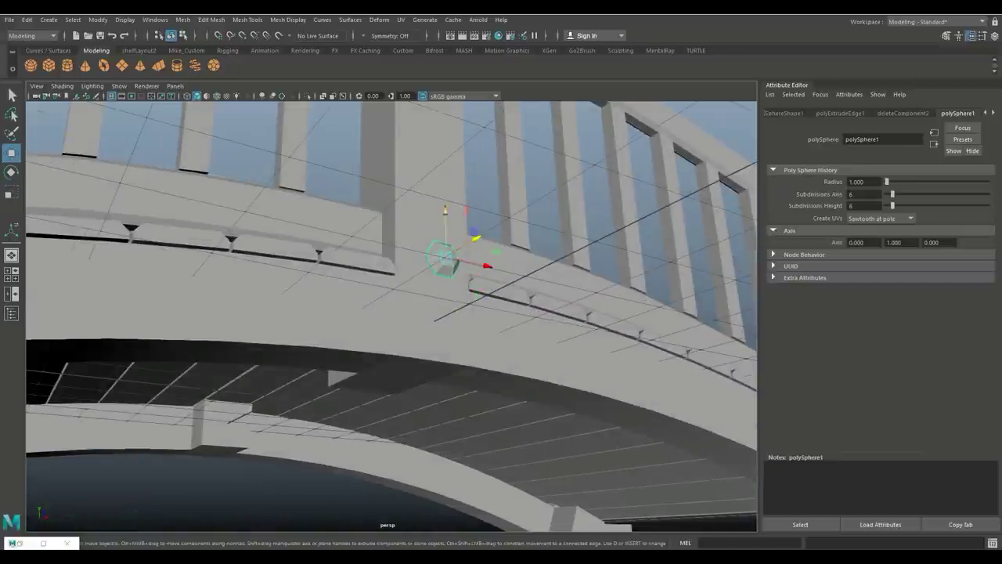
pyautogui.moveTo(474, 233); pyautogui.dragTo(473, 282, button='middle')
pyautogui.press('space')
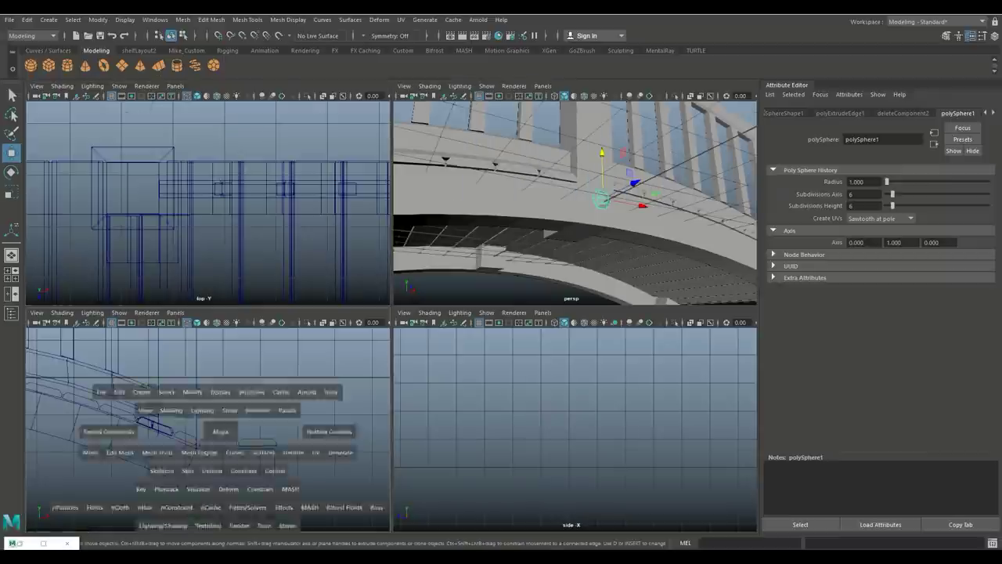
# In the front view, shrink the bolt further and raise it slightly on the beam.
pyautogui.press('space')
pyautogui.press('f')
pyautogui.scroll(-8, 392, 313)
pyautogui.scroll(4, 242, 306)
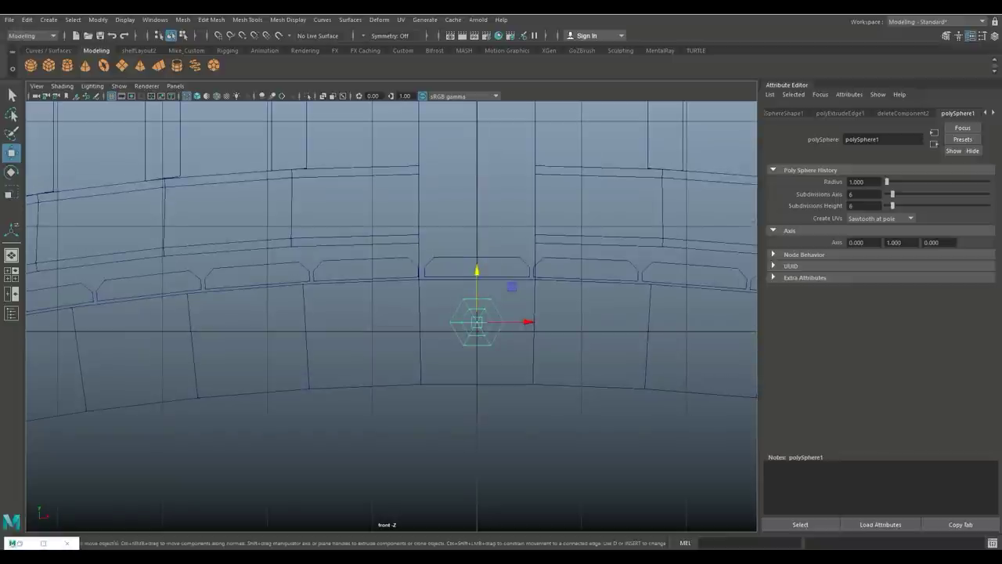
pyautogui.press('r')
pyautogui.moveTo(477, 322); pyautogui.dragTo(461, 322)
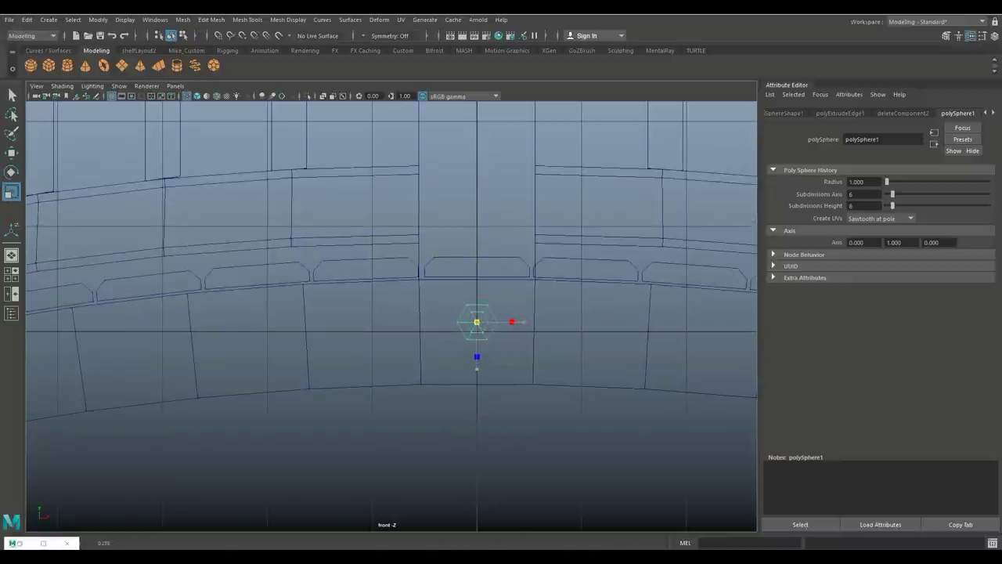
pyautogui.press('w')
pyautogui.moveTo(477, 322); pyautogui.dragTo(477, 306)
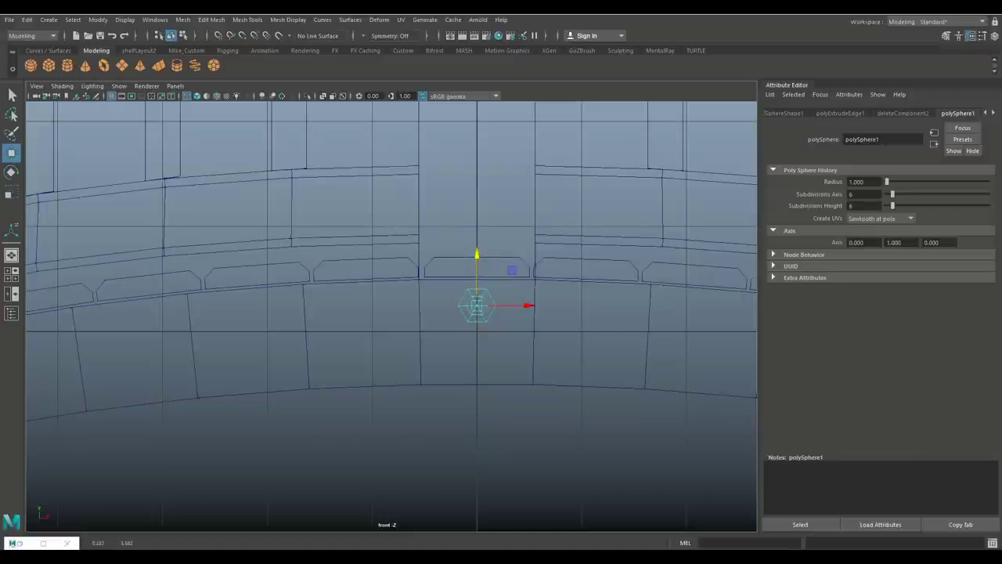
# Place a second bolt, pSphere2, lower on the beam and select both bolts in perspective.
pyautogui.press('F8')
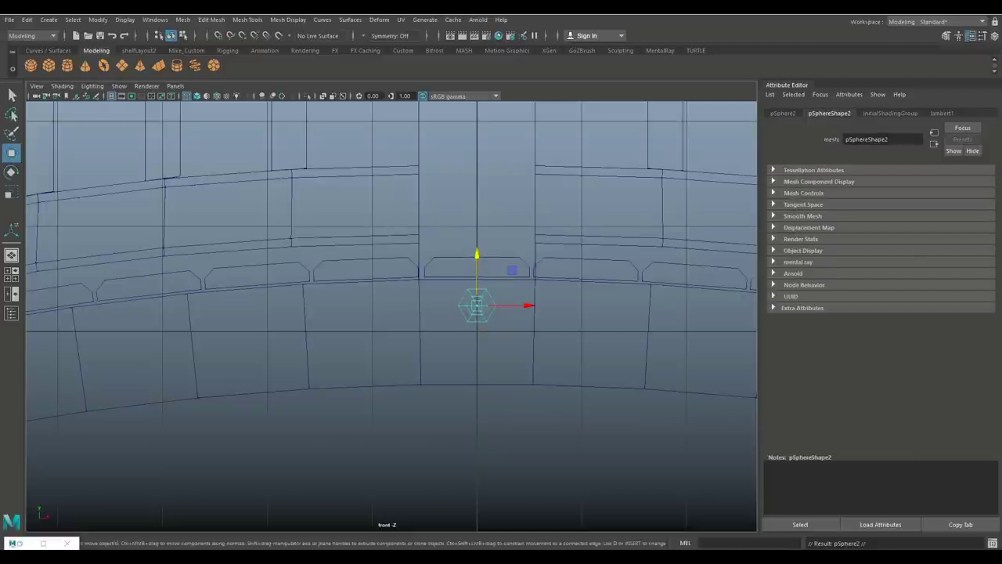
pyautogui.keyDown('shift'); pyautogui.moveTo(476, 266); pyautogui.dragTo(477, 316); pyautogui.keyUp('shift')
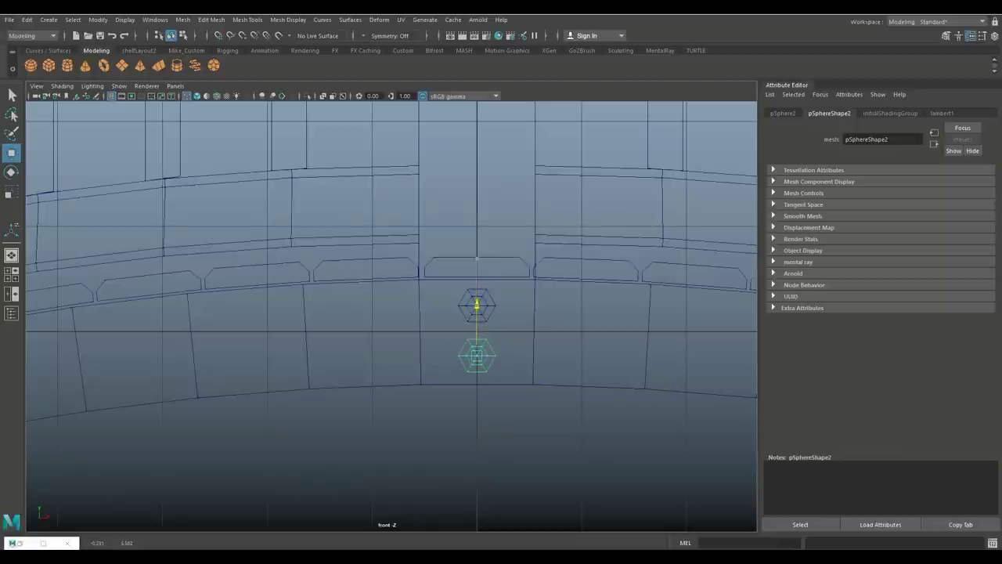
pyautogui.click(12, 274)
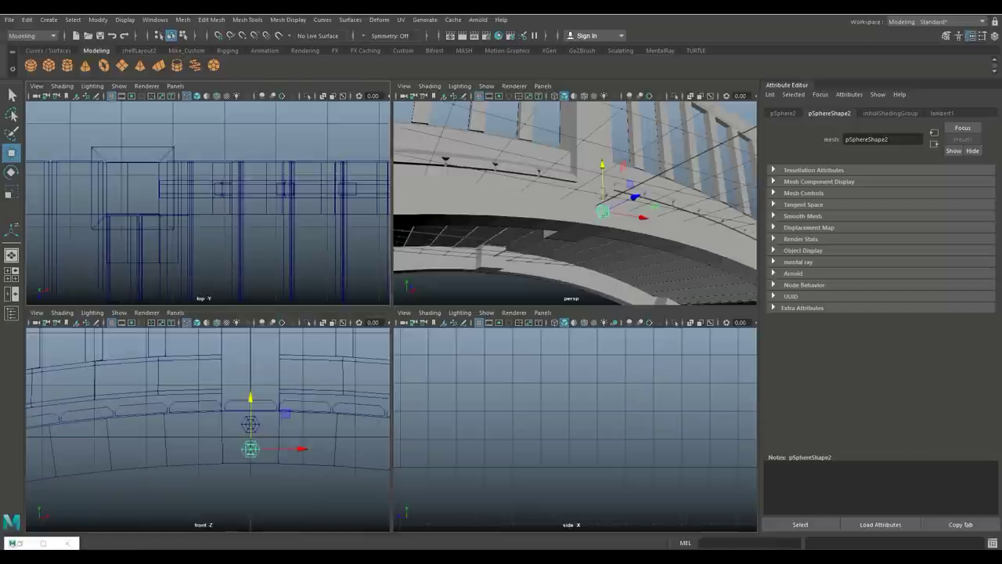
pyautogui.press('space')
pyautogui.keyDown('alt'); pyautogui.moveTo(391, 313); pyautogui.dragTo(377, 340); pyautogui.keyUp('alt')
pyautogui.click(460, 273)
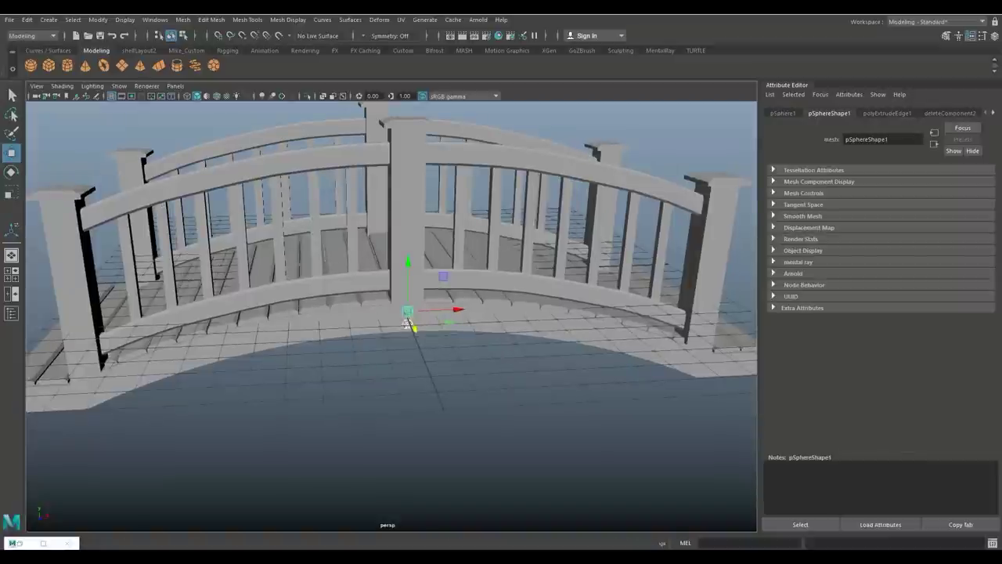
# Combine the two bolts into one object and move a duplicate to X -10.8 near the left end.
pyautogui.click(183, 19)
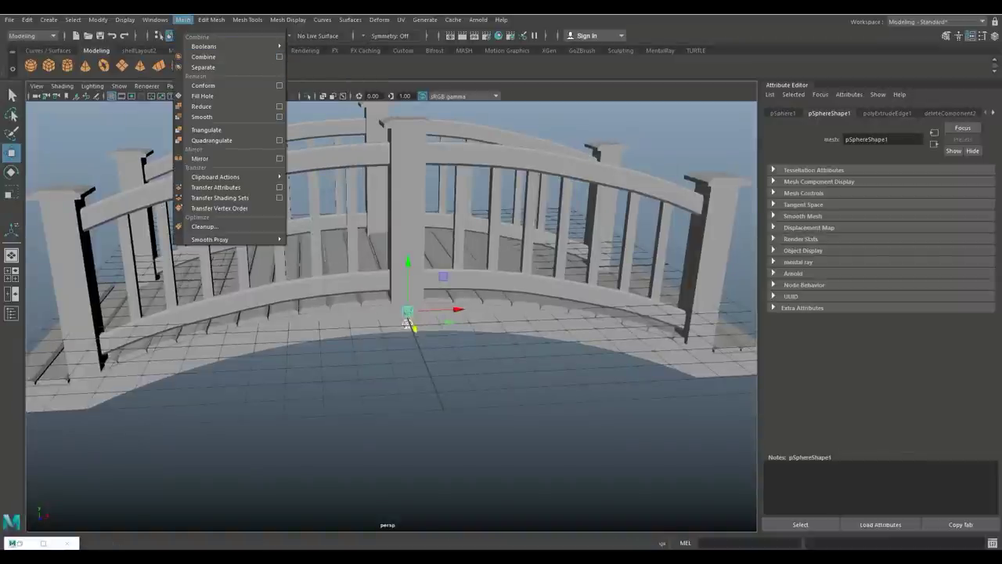
pyautogui.click(203, 57)
pyautogui.press('e')
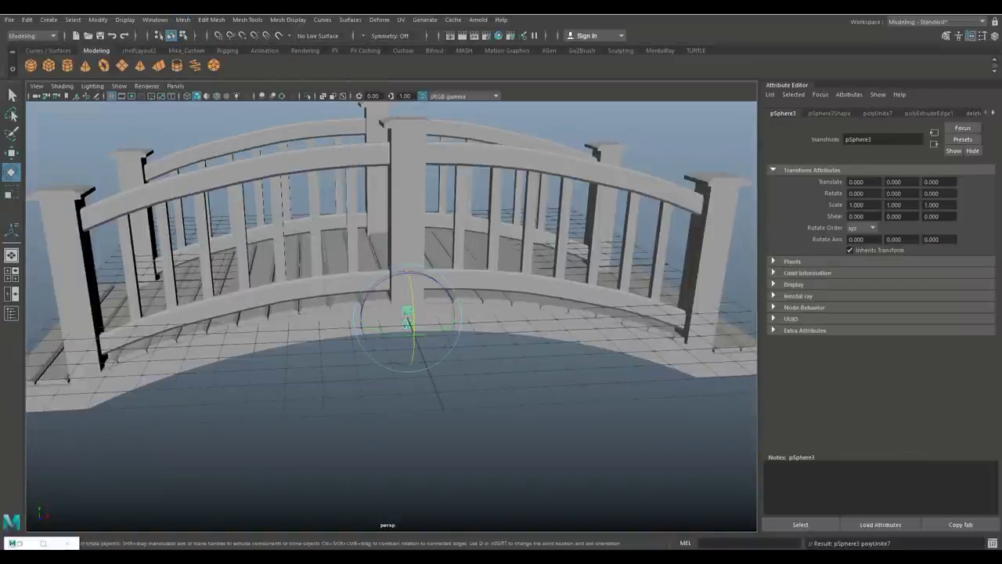
pyautogui.press('f')
pyautogui.hotkey('ctrl', 'd')
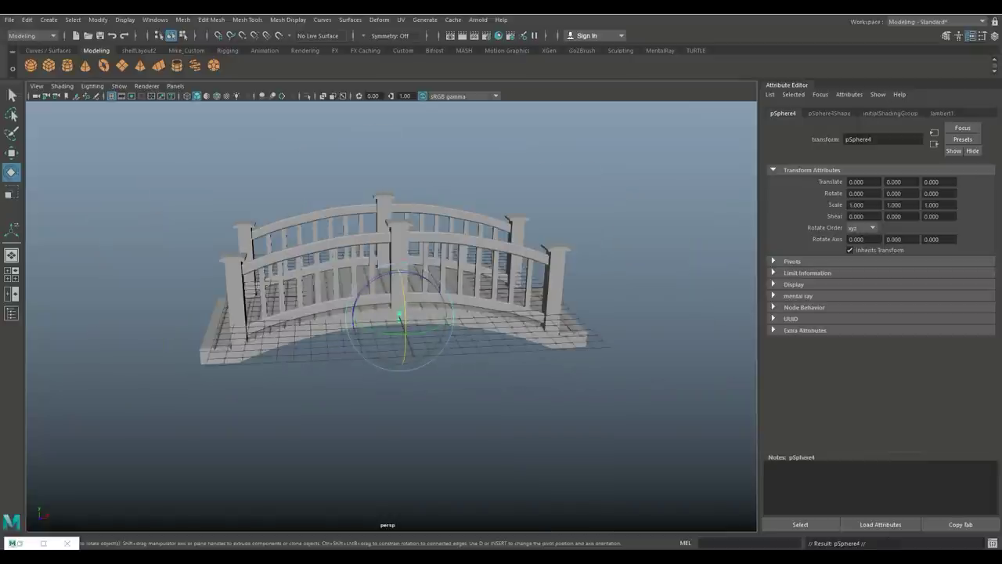
pyautogui.press('w')
pyautogui.moveTo(437, 315); pyautogui.dragTo(276, 321)
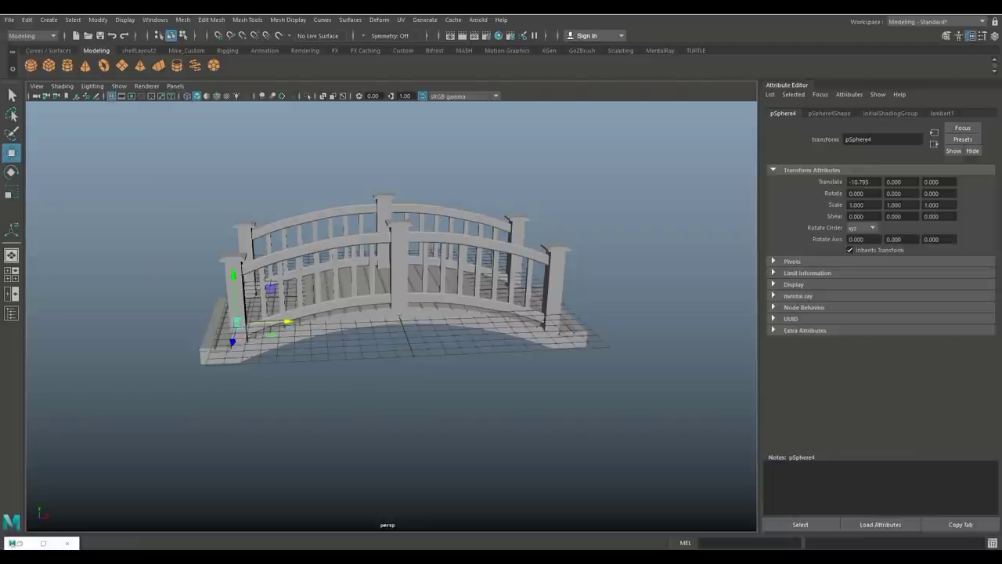
pyautogui.click(12, 274)
pyautogui.press('space')
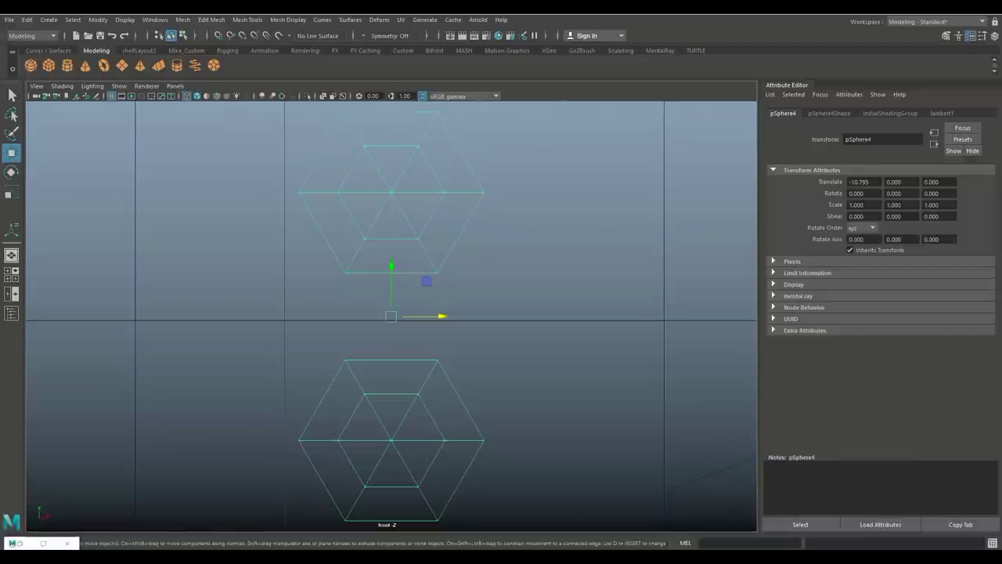
# Place the bolt copy on the arch beam's left end, tilted to follow the slope.
pyautogui.scroll(-5, 391, 316)
pyautogui.scroll(4, 391, 316)
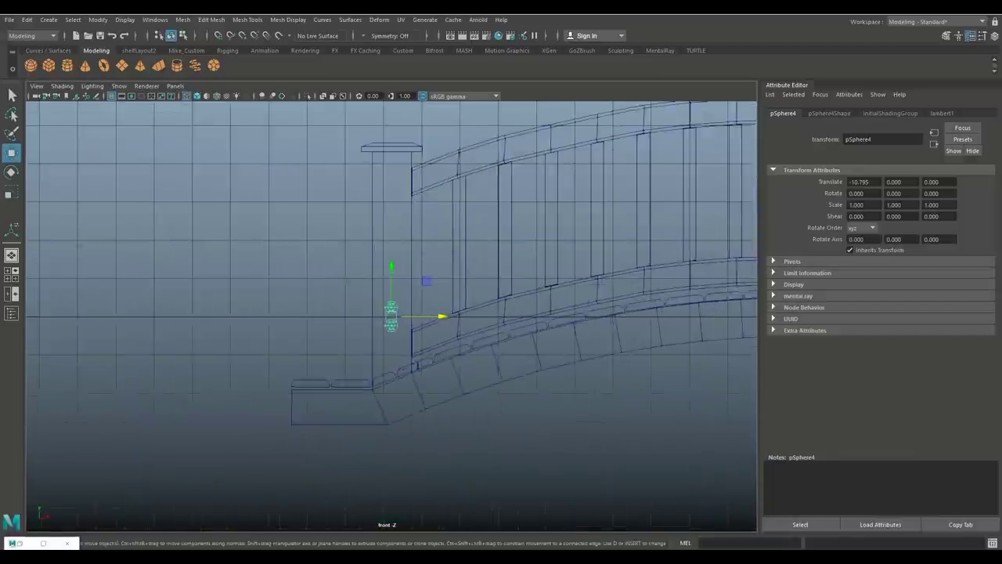
pyautogui.moveTo(437, 317); pyautogui.dragTo(438, 316)
pyautogui.moveTo(393, 286); pyautogui.dragTo(393, 399)
pyautogui.press('e')
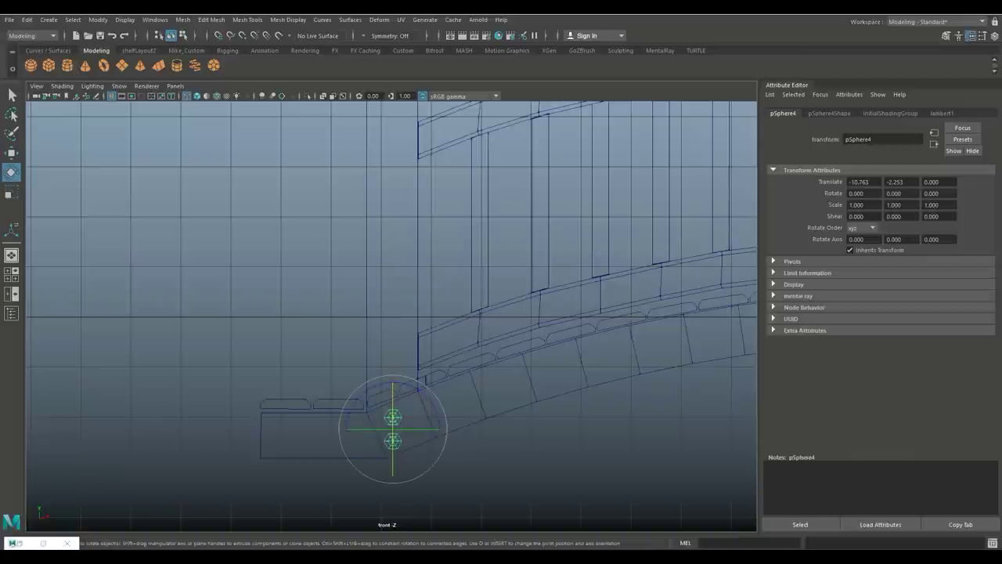
pyautogui.moveTo(431, 395); pyautogui.dragTo(429, 390)
pyautogui.moveTo(418, 383); pyautogui.dragTo(419, 383)
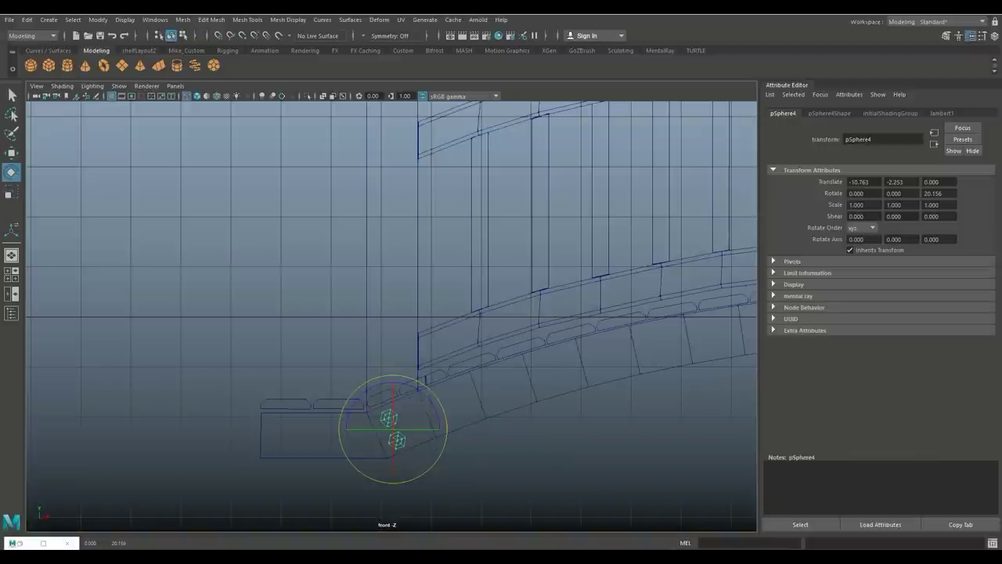
pyautogui.press('w')
pyautogui.moveTo(394, 425); pyautogui.dragTo(402, 424)
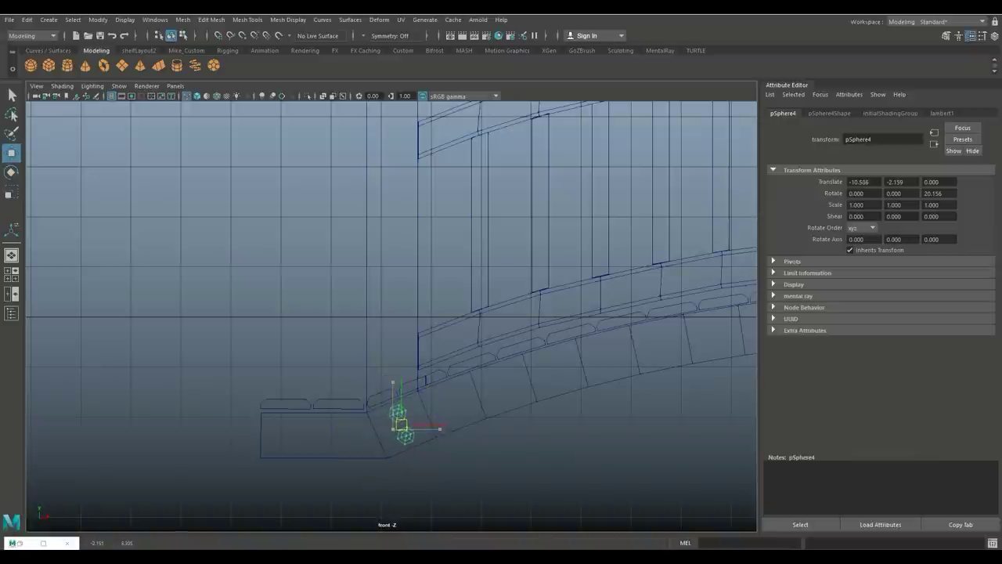
pyautogui.scroll(-8, 391, 317)
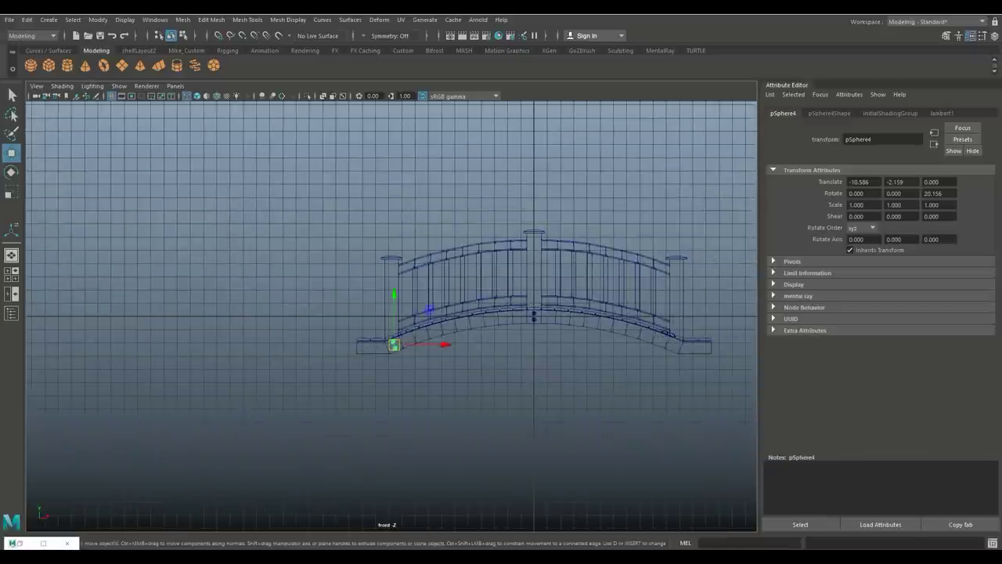
# Duplicate the bolt pair to the right beam end at X 10.576, rotated Z -20.5, then select all bolts.
pyautogui.hotkey('ctrl', 'd')
pyautogui.moveTo(442, 344); pyautogui.dragTo(724, 345)
pyautogui.press('f')
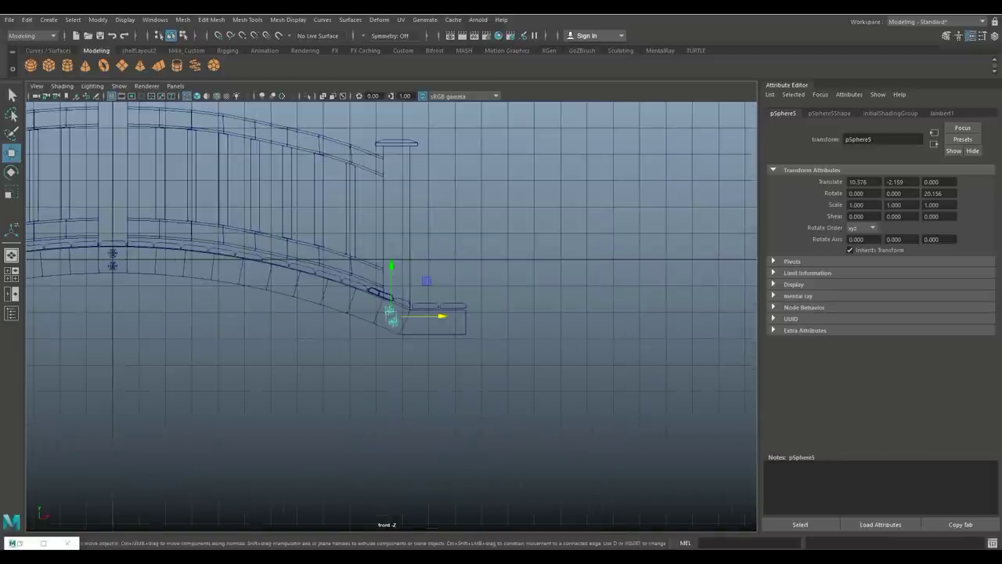
pyautogui.press('e')
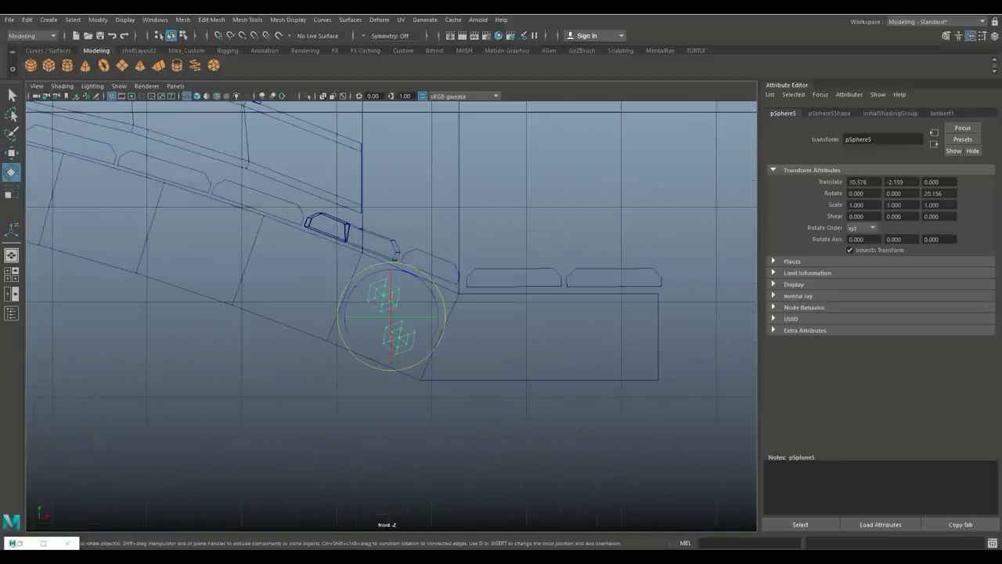
pyautogui.moveTo(444, 307); pyautogui.dragTo(437, 336)
pyautogui.scroll(-10, 391, 313)
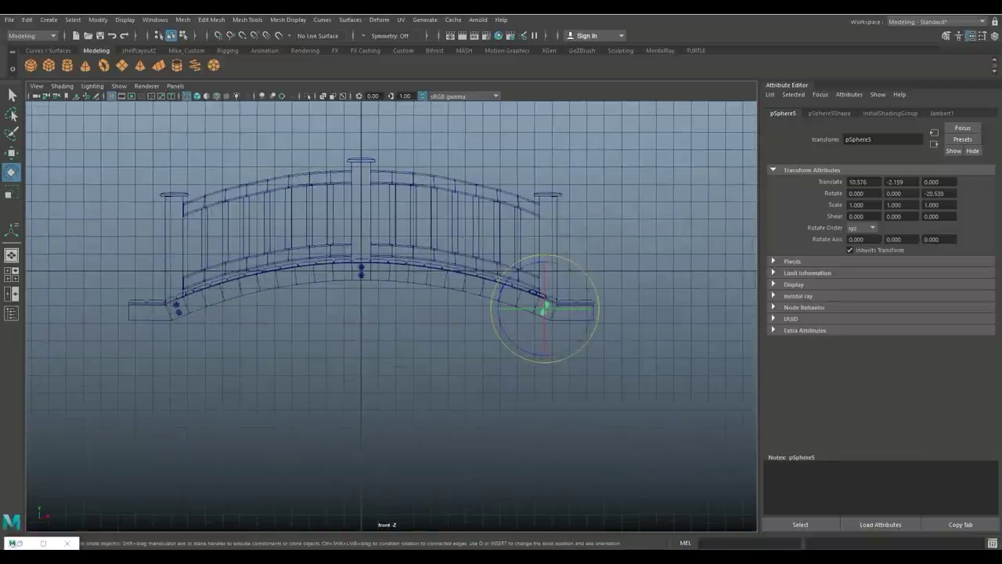
pyautogui.click(545, 307)
pyautogui.click(178, 307)
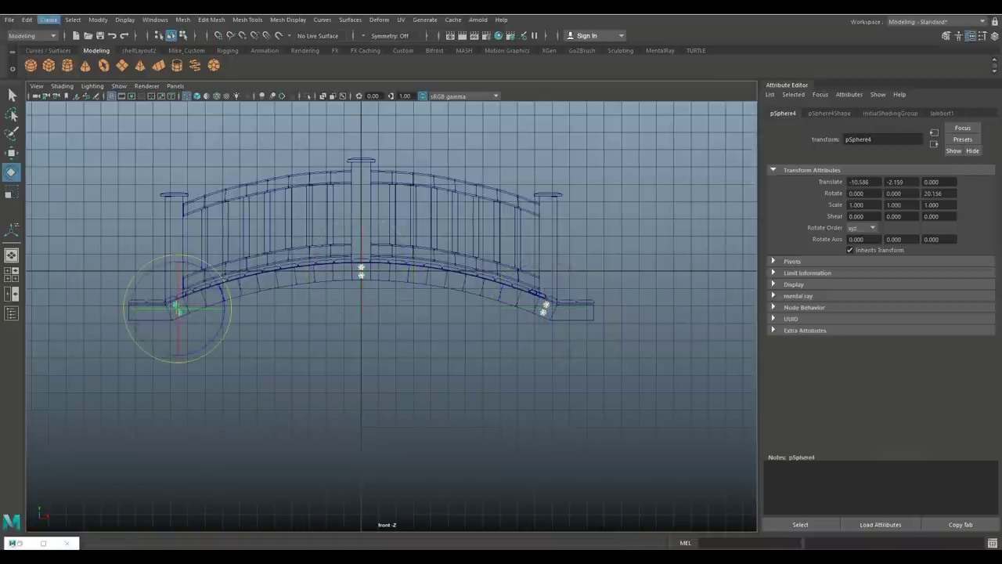
# Combine the three bolt pairs into one mesh and delete its construction history.
pyautogui.click(183, 20)
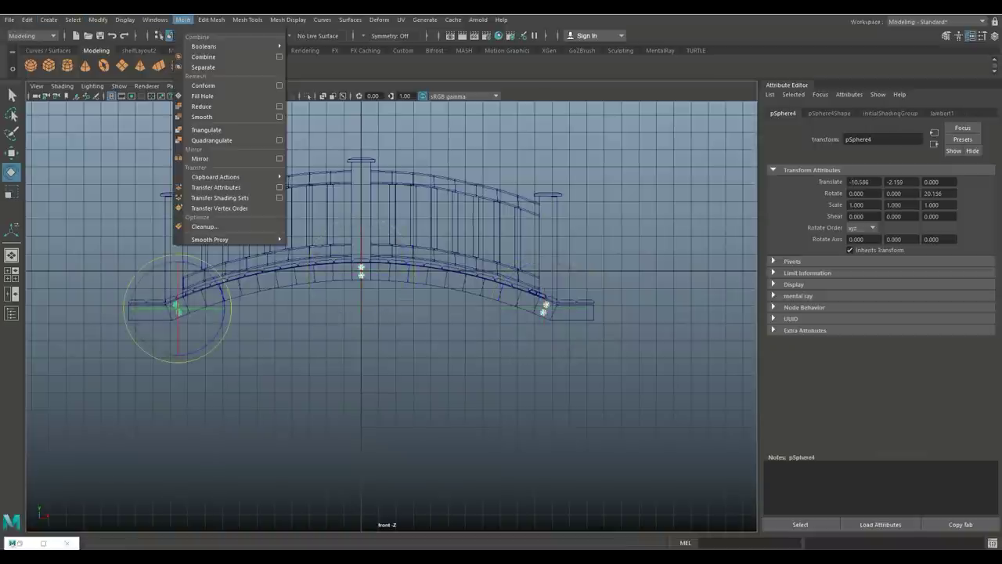
pyautogui.click(203, 56)
pyautogui.click(27, 20)
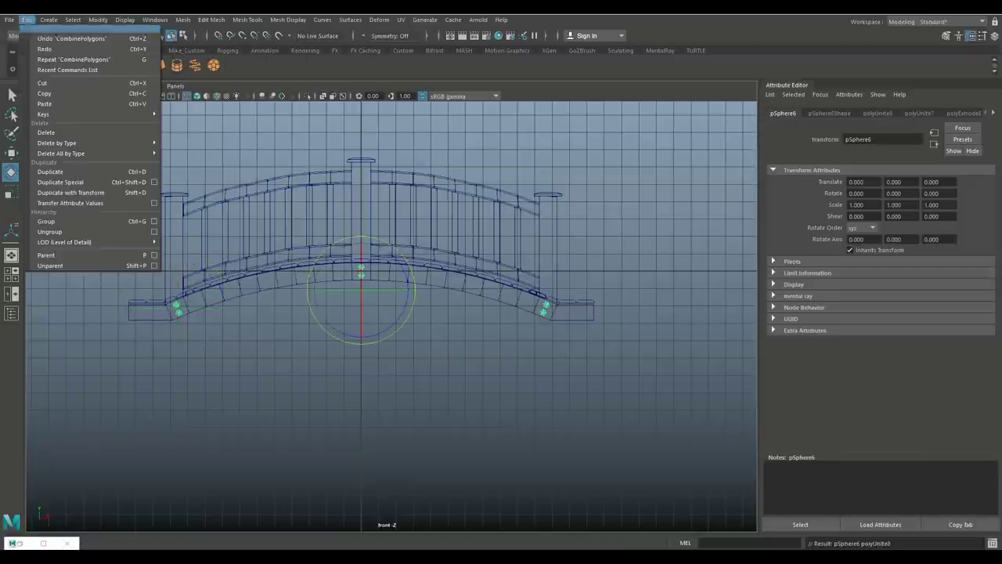
pyautogui.moveTo(59, 143)
pyautogui.click(188, 149)
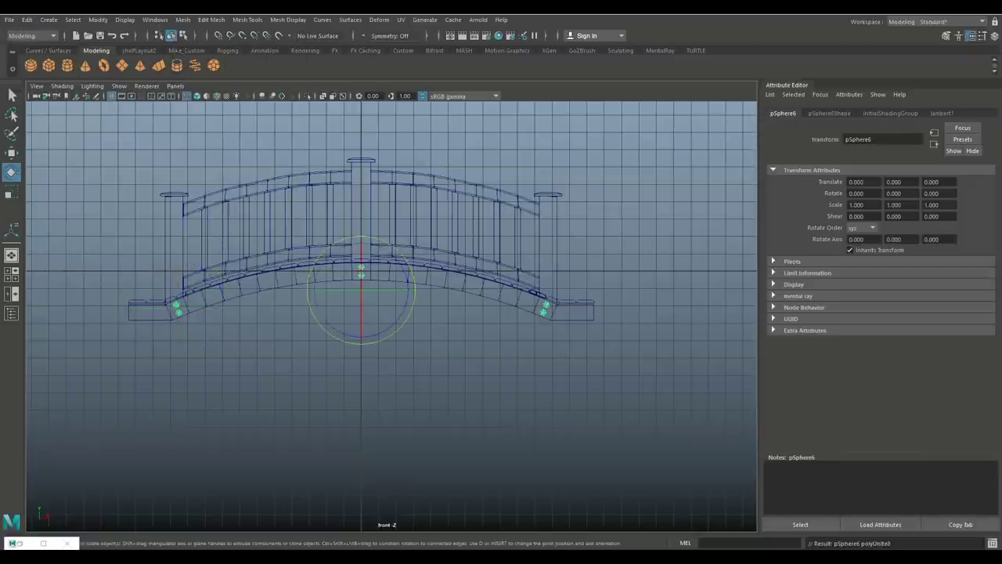
pyautogui.press('f')
# Maximize the perspective view and duplicate the merged bolt mesh.
pyautogui.click(11, 275)
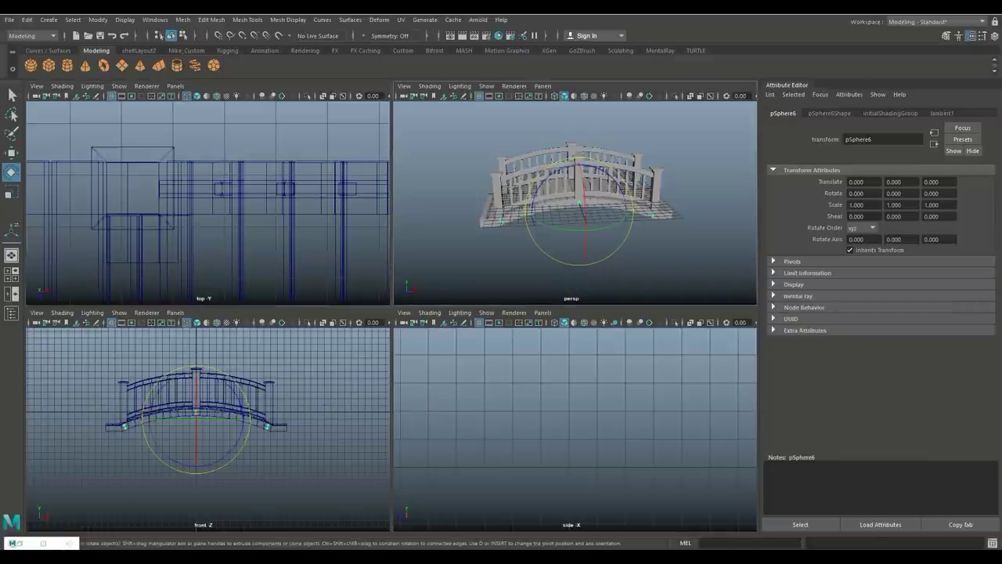
pyautogui.press('space')
pyautogui.hotkey('ctrl', 'd')
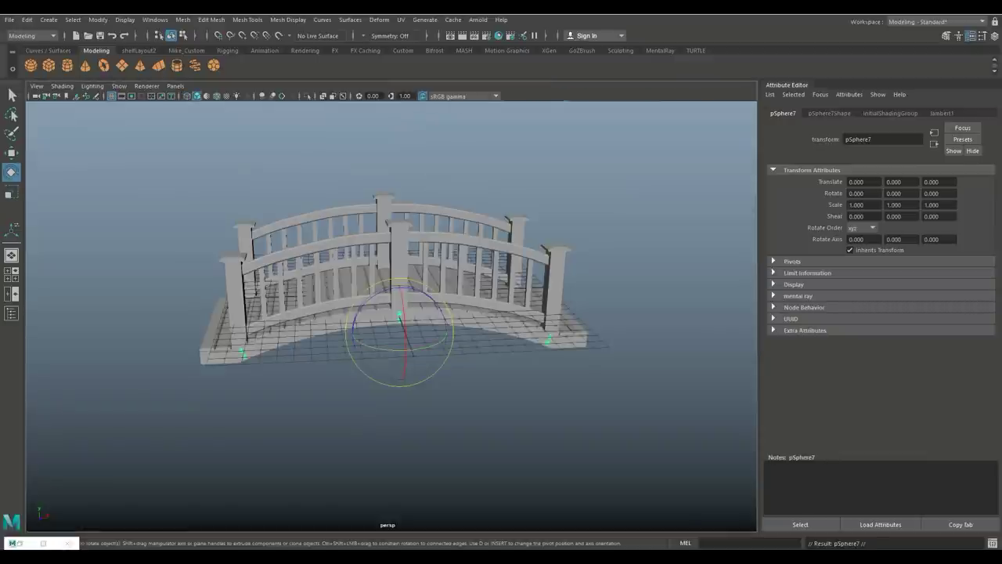
# Rotate the bolt copy 180° in Y and shift it to Z -10.609 against the far arch beam.
pyautogui.moveTo(548, 342); pyautogui.dragTo(553, 373, button='middle')
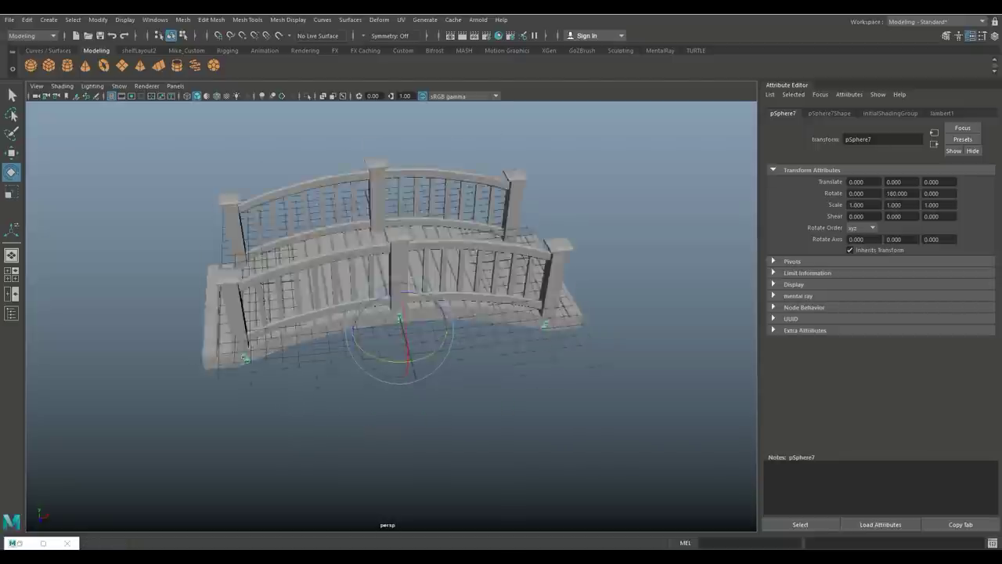
pyautogui.keyDown('alt'); pyautogui.moveTo(376, 313); pyautogui.dragTo(305, 368); pyautogui.keyUp('alt')
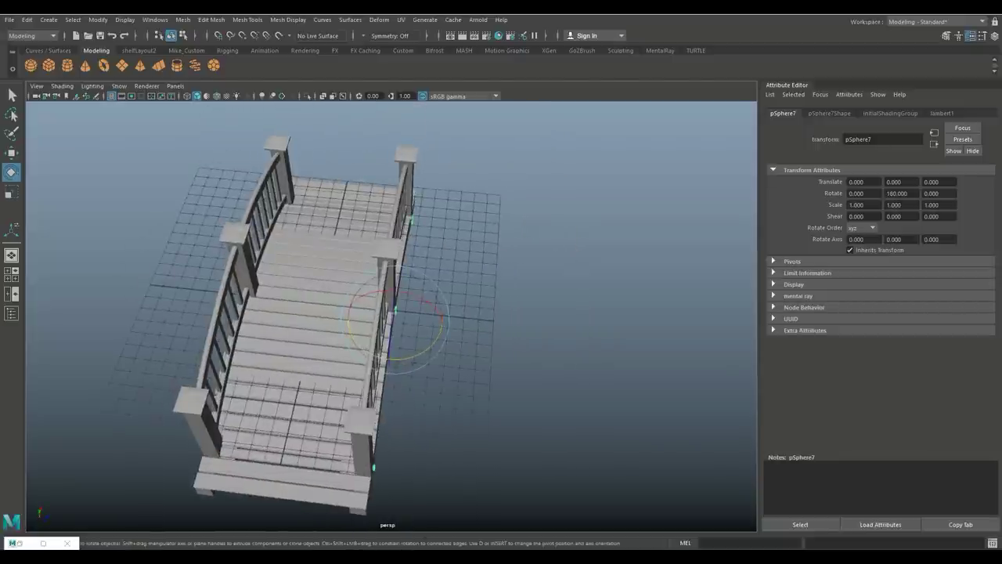
pyautogui.press('w')
pyautogui.moveTo(445, 324); pyautogui.dragTo(272, 307)
pyautogui.keyDown('alt'); pyautogui.moveTo(392, 313); pyautogui.dragTo(368, 235); pyautogui.keyUp('alt')
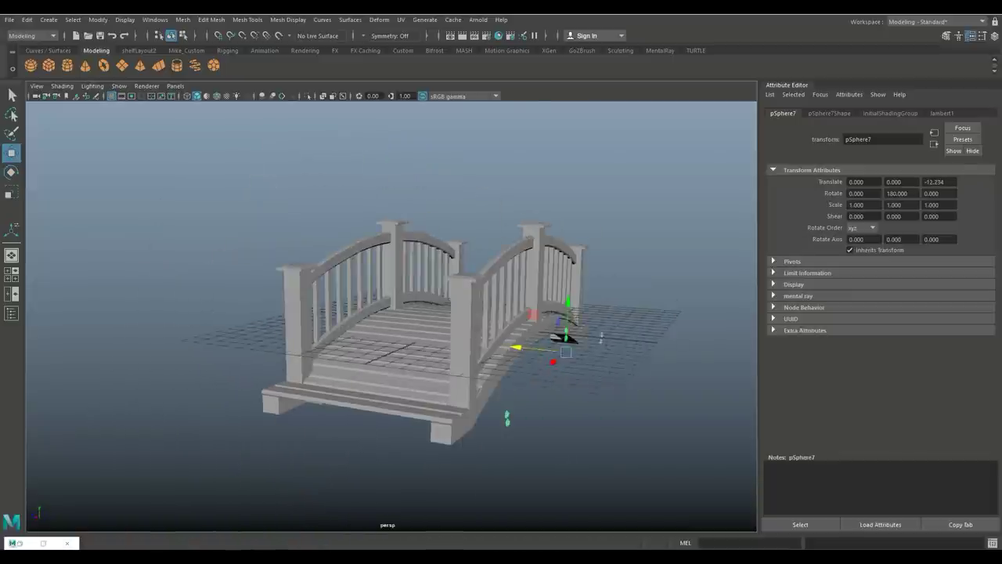
pyautogui.scroll(6, 392, 313)
pyautogui.keyDown('alt'); pyautogui.moveTo(391, 314); pyautogui.dragTo(376, 368); pyautogui.keyUp('alt')
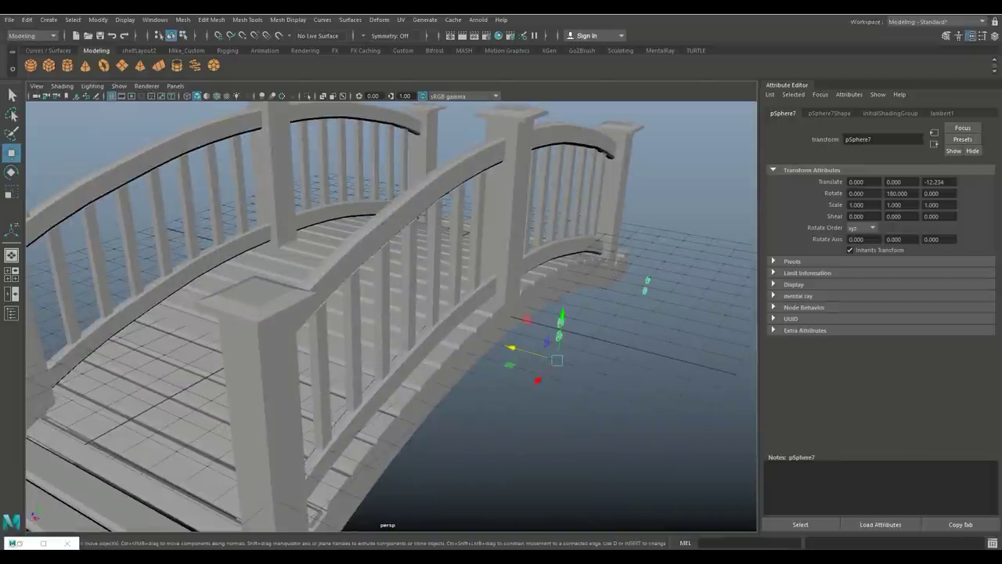
pyautogui.moveTo(509, 347); pyautogui.dragTo(464, 335)
pyautogui.scroll(3, 392, 313)
pyautogui.keyDown('alt'); pyautogui.moveTo(392, 314); pyautogui.dragTo(374, 338); pyautogui.keyUp('alt')
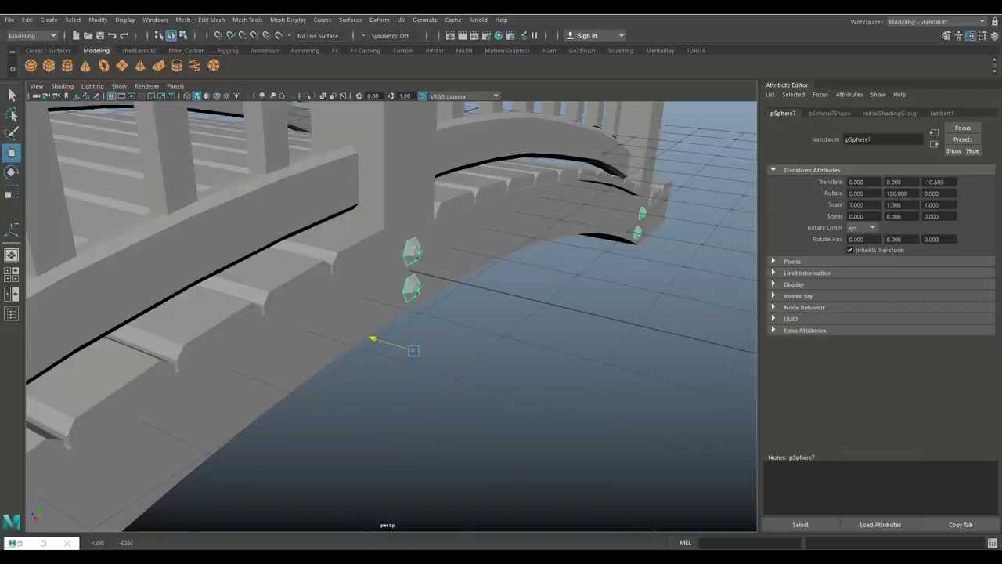